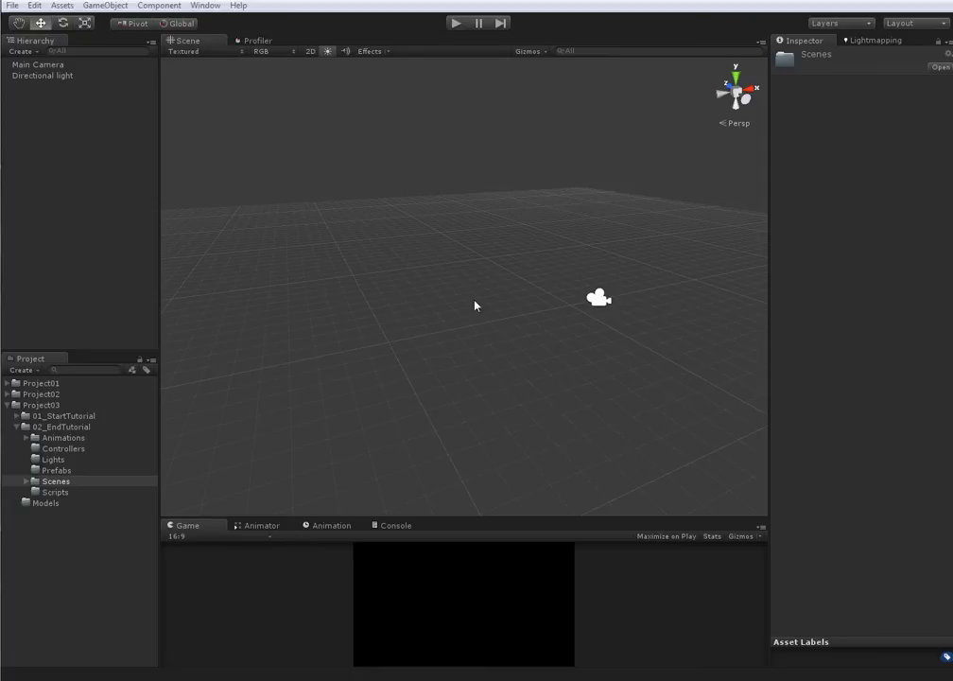
- Enlarge the Game view beneath the Scene view
alt+drag(482, 398, 534, 404)
alt+right_drag(534, 404, 473, 430)
drag(482, 516, 487, 491)
alt+right_drag(487, 488, 567, 316)
alt+drag(568, 316, 516, 304)
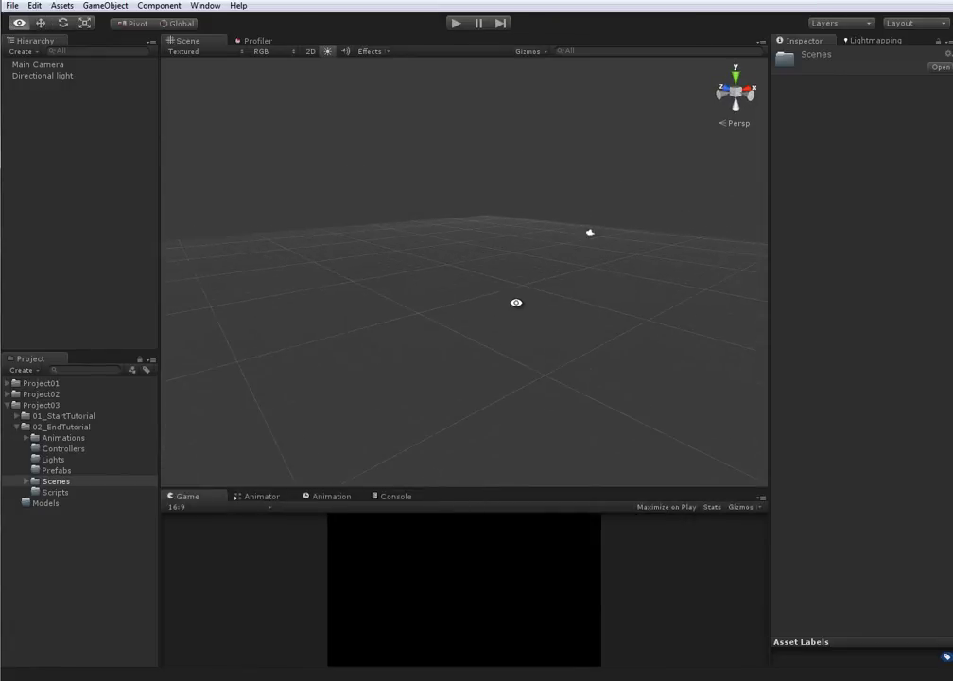
key(w)
alt+drag(608, 227, 471, 285)
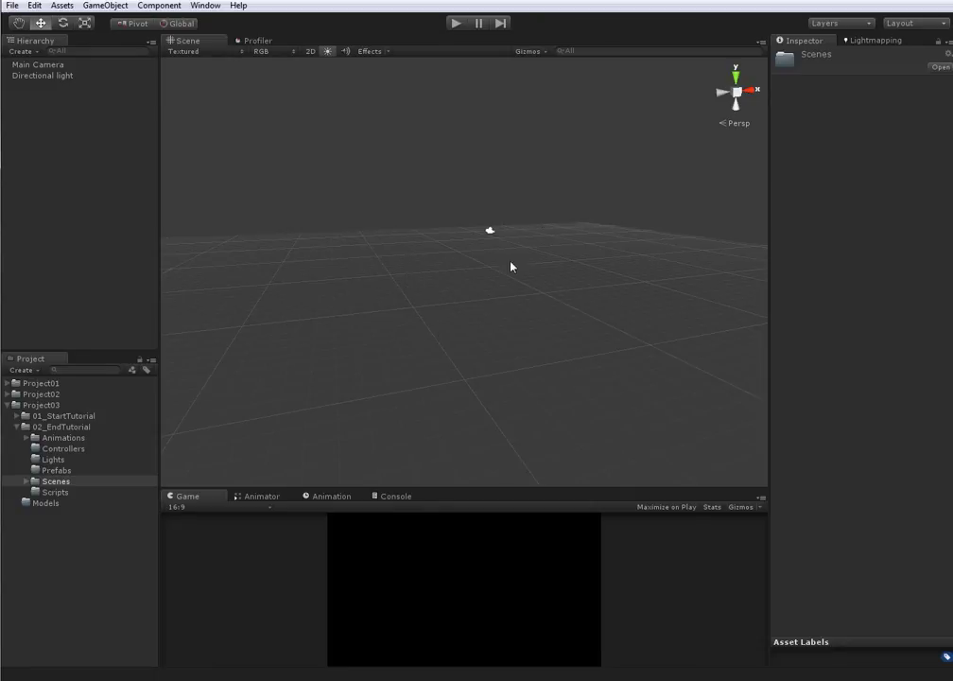
alt+drag(556, 350, 438, 290)
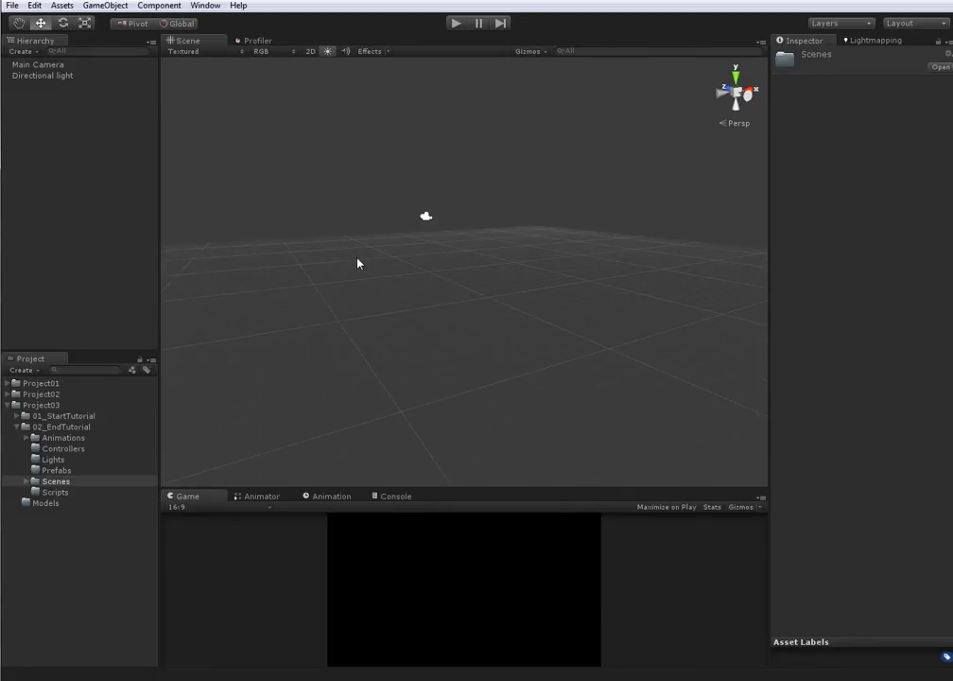
alt+drag(518, 279, 538, 298)
click(33, 53)
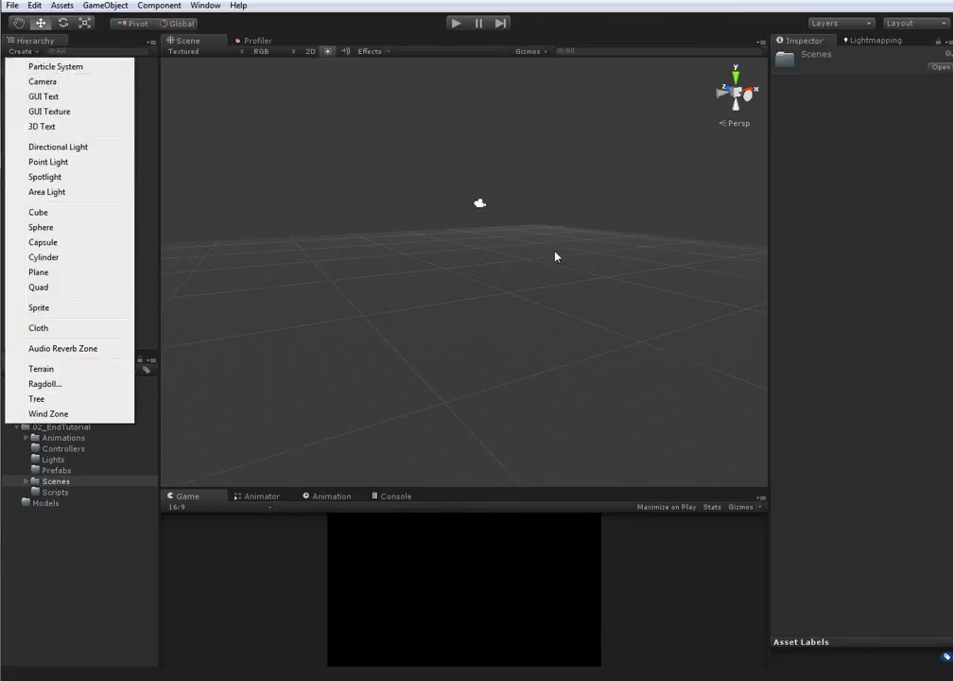
alt+drag(557, 228, 555, 293)
alt+drag(484, 290, 529, 305)
alt+drag(447, 279, 433, 310)
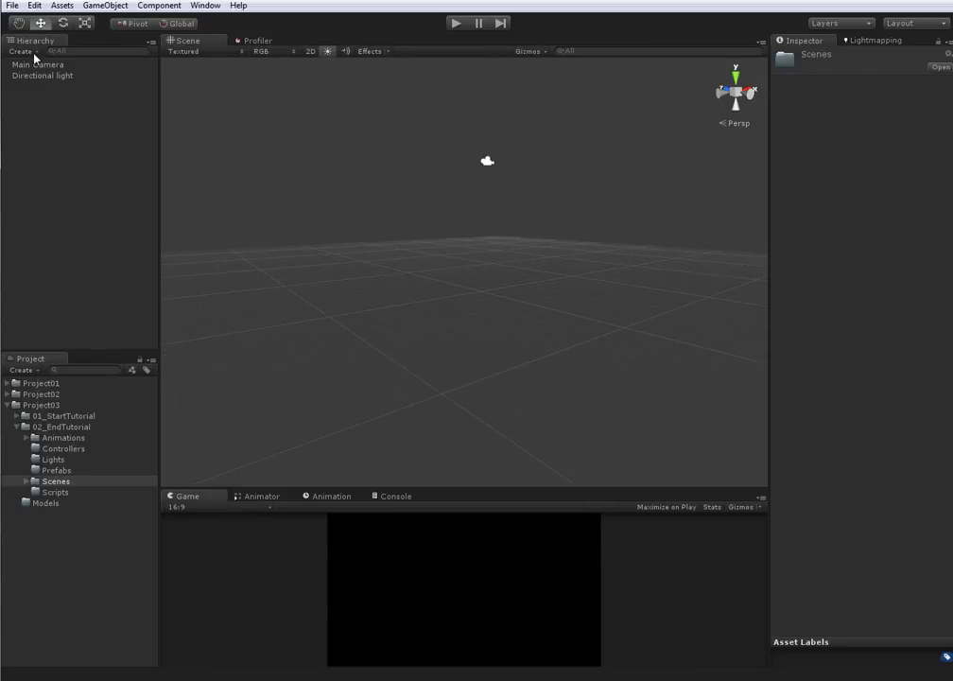
- Create a cylinder and frame it in the Scene view
click(29, 50)
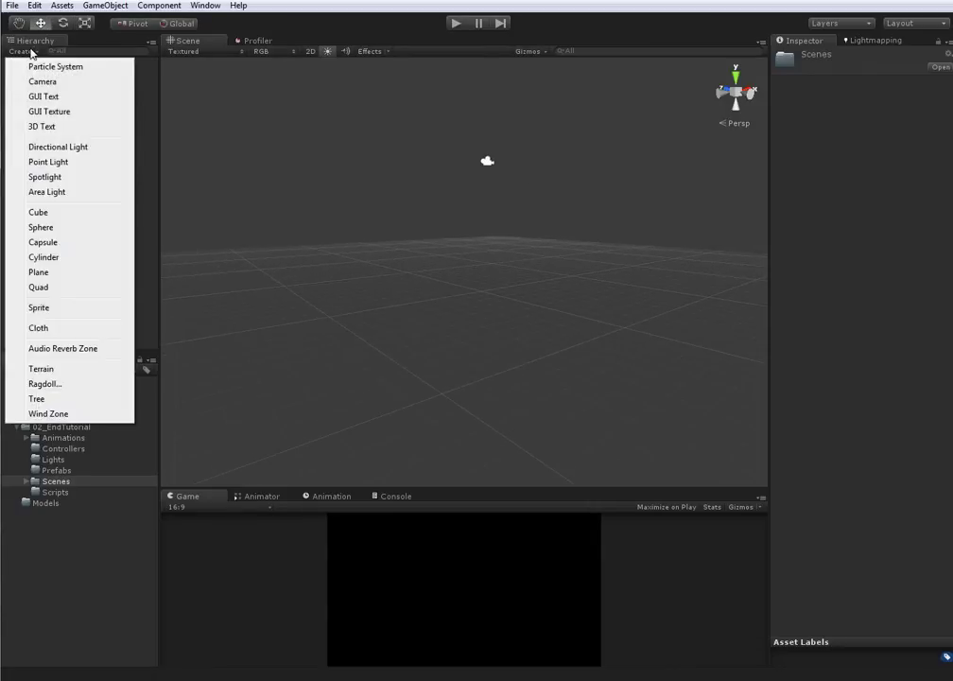
click(73, 260)
key(f)
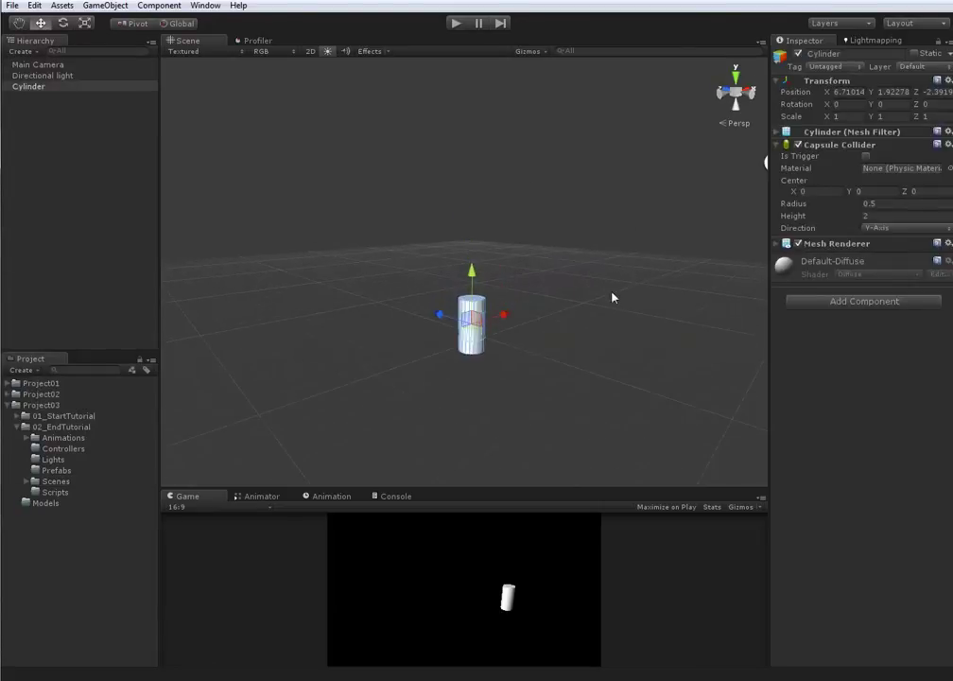
- Stretch the cylinder vertically, raise it to a Y position of about 5.85, and set its Y scale to 5
key(r)
alt+drag(714, 246, 715, 311)
drag(473, 275, 474, 111)
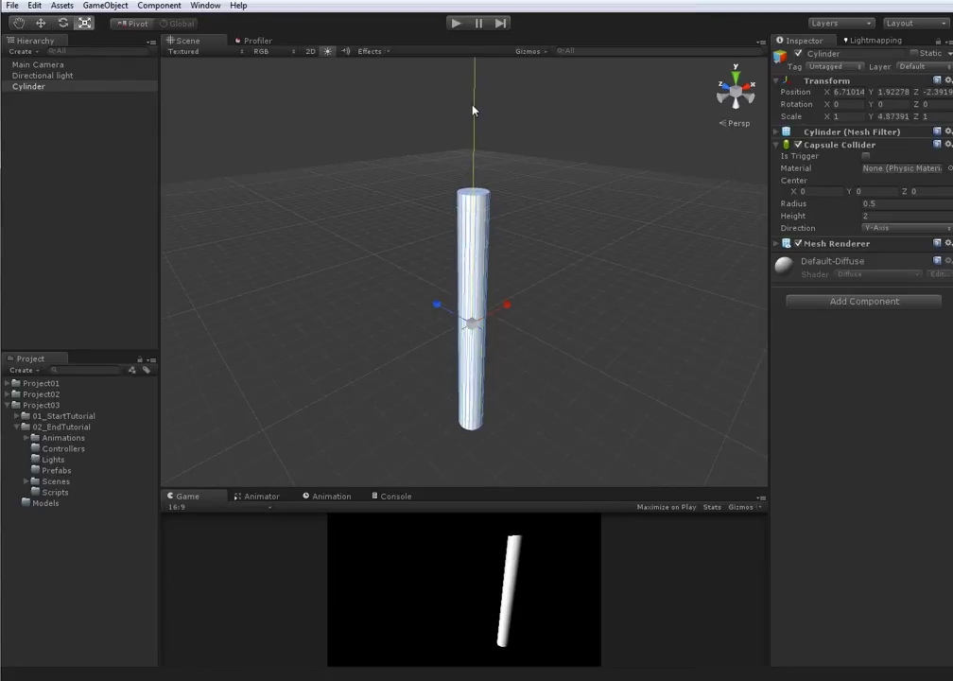
key(w)
drag(475, 262, 474, 158)
click(893, 116)
text(5)
key(Return)
alt+drag(436, 237, 527, 258)
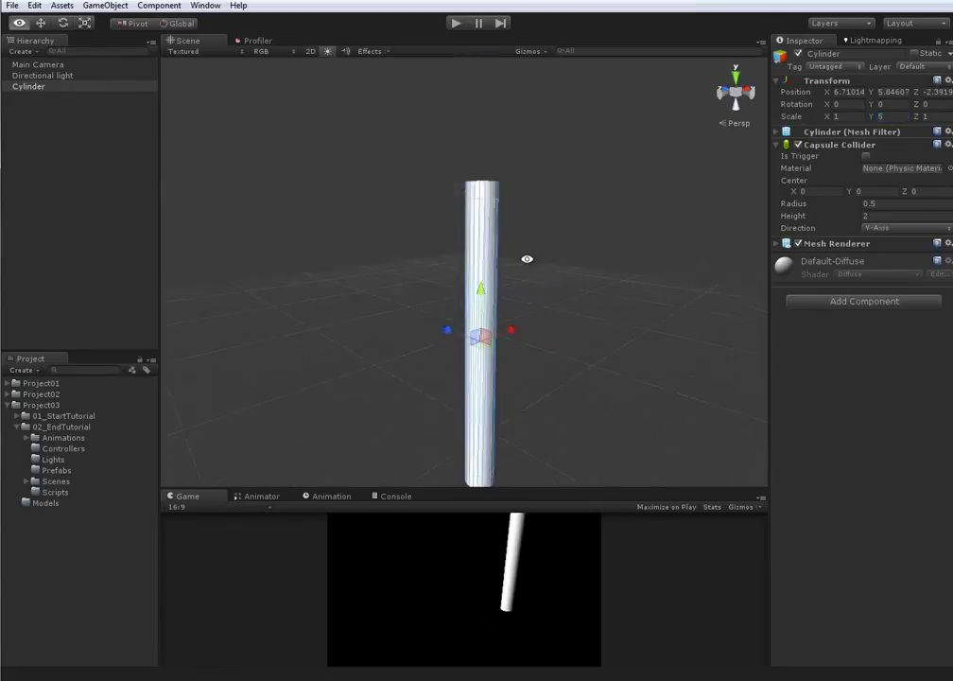
- Set the cylinder's scale to 0.25 on X, 3 on Y and 0.25 on Z
scroll(526, 259, down, 3)
text(0.25)
key(Tab)
key(Tab)
text(0.25)
key(Return)
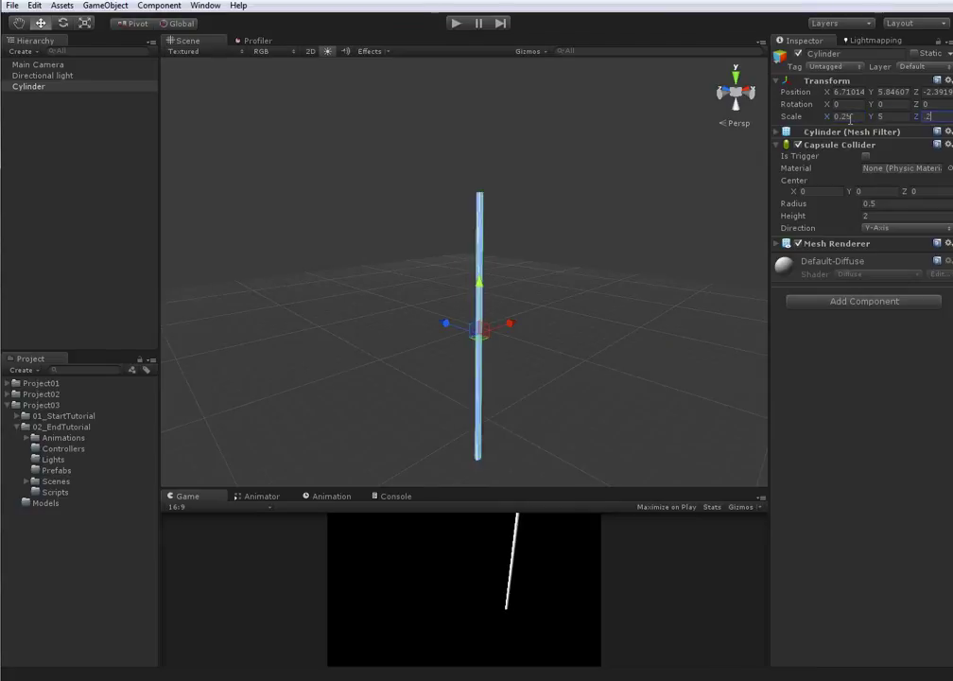
alt+drag(549, 186, 504, 305)
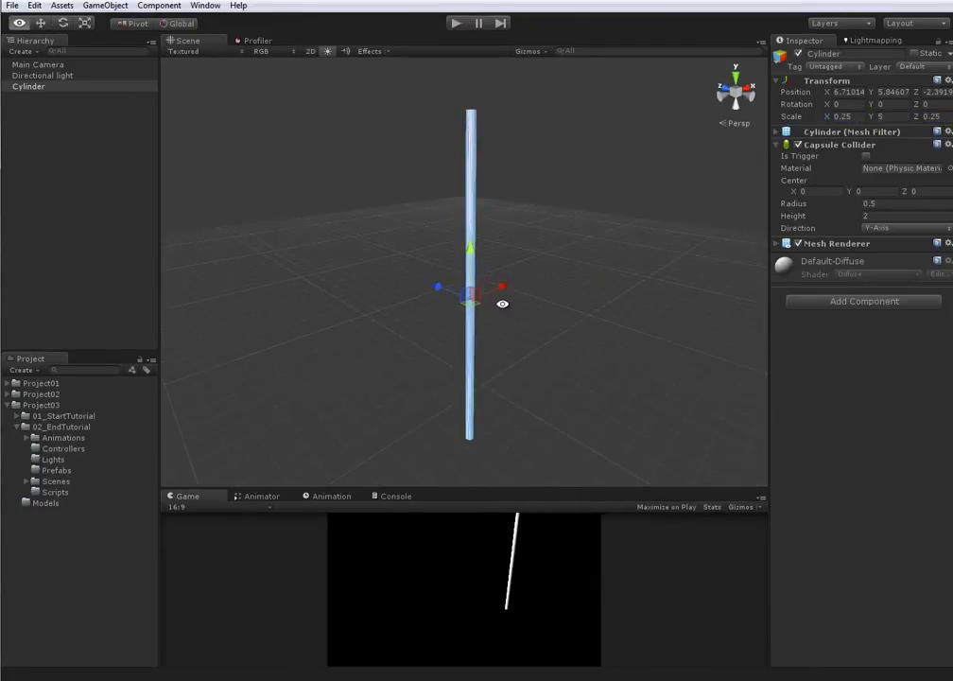
text(3)
alt+drag(696, 92, 473, 246)
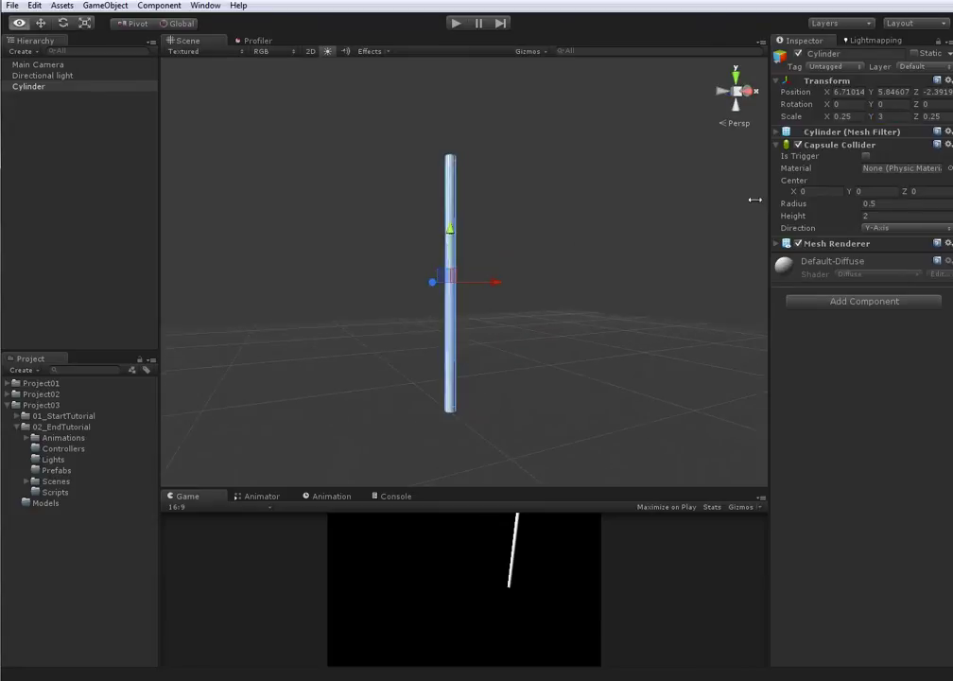
- Set the cylinder's position to 0, 0, 0 and frame it in the Scene view
click(836, 91)
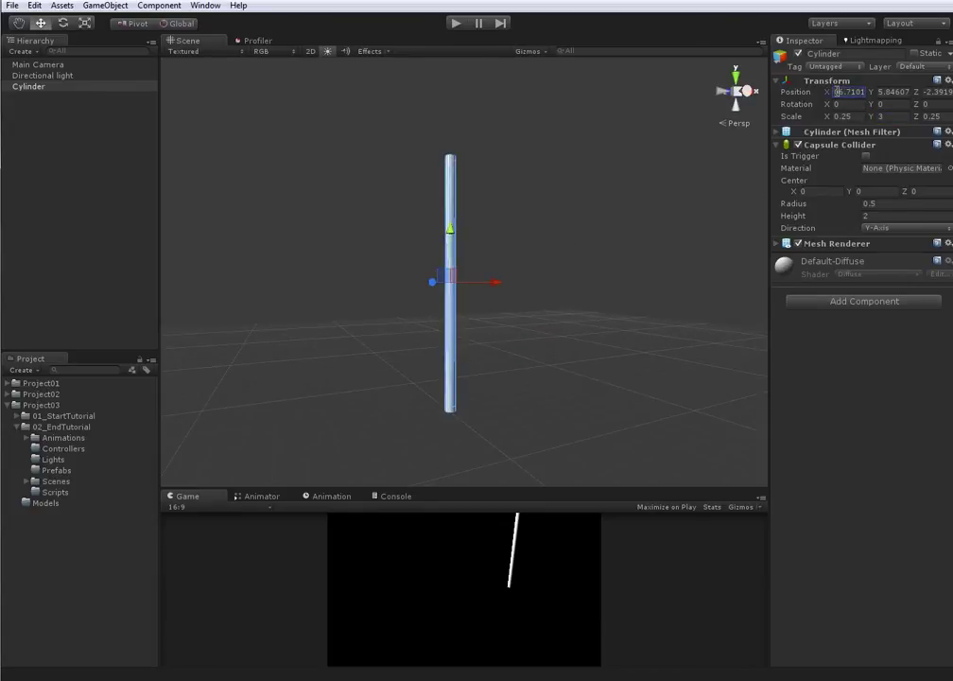
text(0)
key(Tab)
text(0)
key(Tab)
text(0)
alt+right_click(604, 196)
key(f)
alt+drag(595, 200, 554, 328)
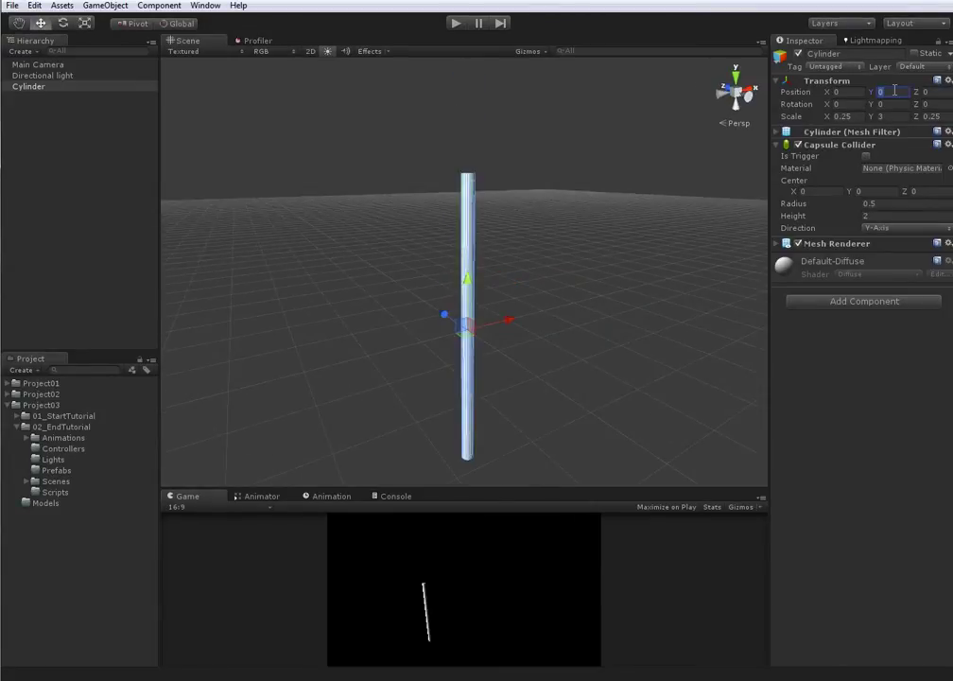
- Set the cylinder's Y position to 3 to rest its base at grid level
text(1.5)
text(3)
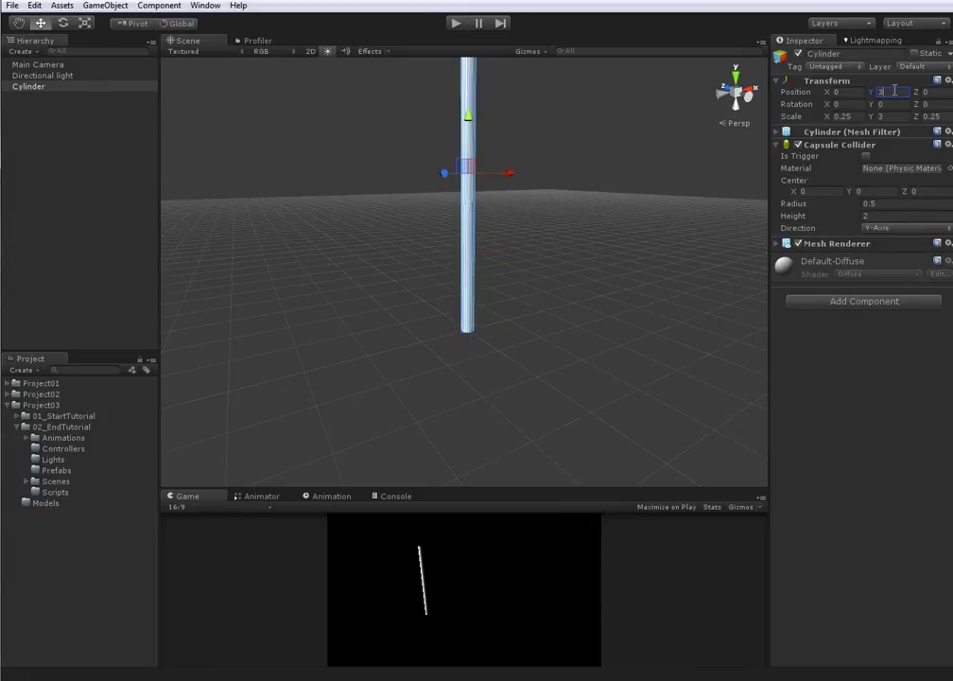
alt+drag(559, 218, 762, 284)
mouse_move(553, 265)
alt+mouse_down()
mouse_move(581, 262)
mouse_move(543, 271)
alt+mouse_up()
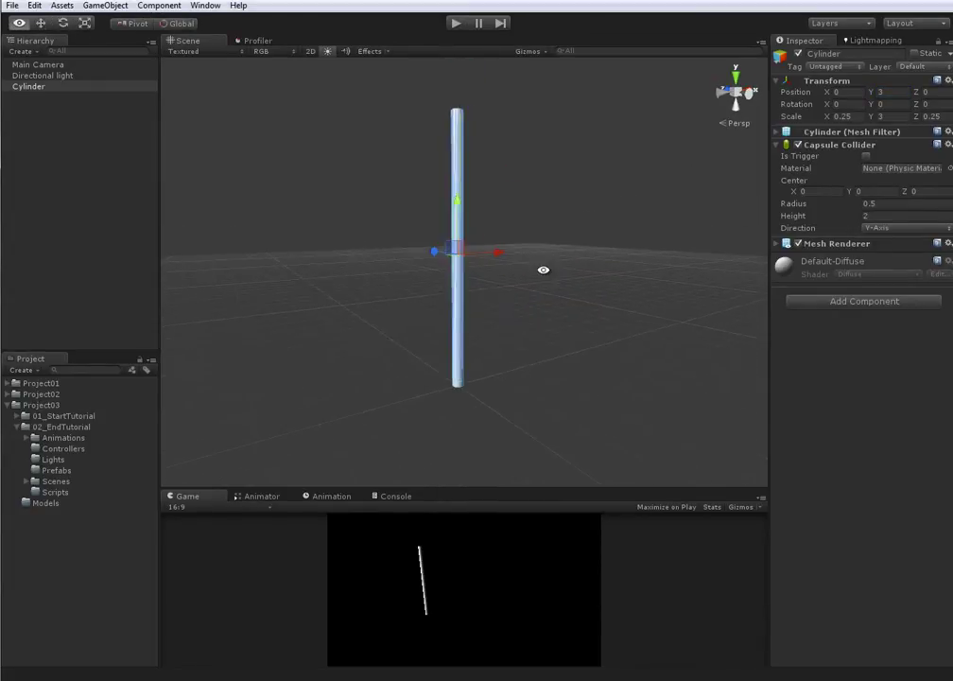
- Try a thinner cylinder by setting its X and Z scale to 0.15
click(852, 119)
text(0.15)
key(Tab)
key(Tab)
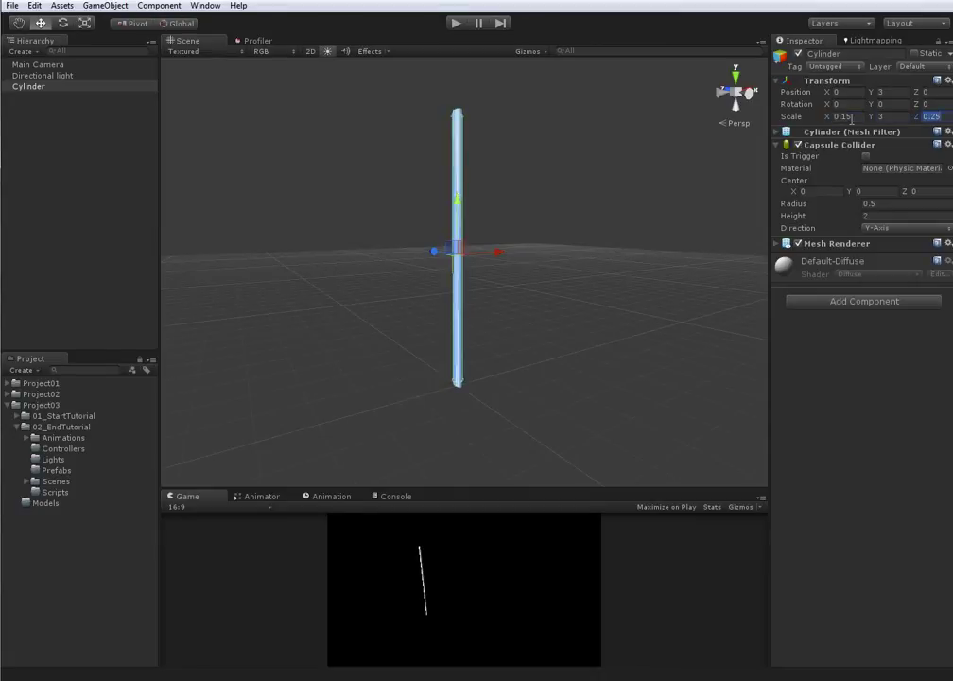
text(0.15)
alt+drag(591, 204, 558, 326)
alt+right_drag(558, 326, 489, 260)
alt+drag(489, 259, 485, 124)
alt+drag(516, 211, 620, 227)
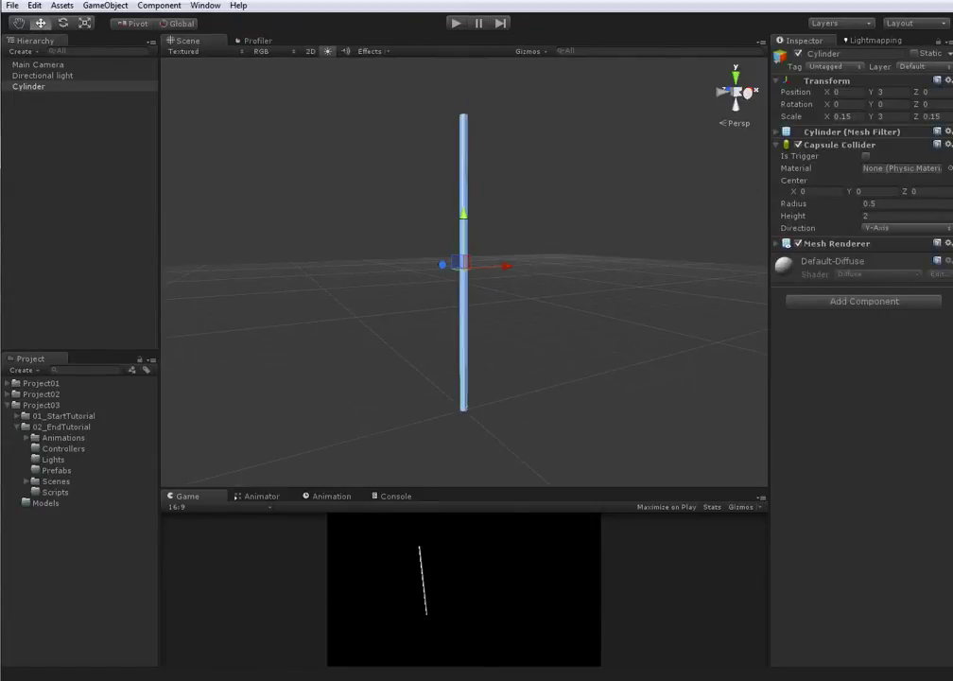
- Undo the cylinder's last X and Z scale changes and reselect the cylinder
key(ctrl+z)
key(ctrl+z)
alt+drag(575, 180, 520, 268)
click(495, 315)
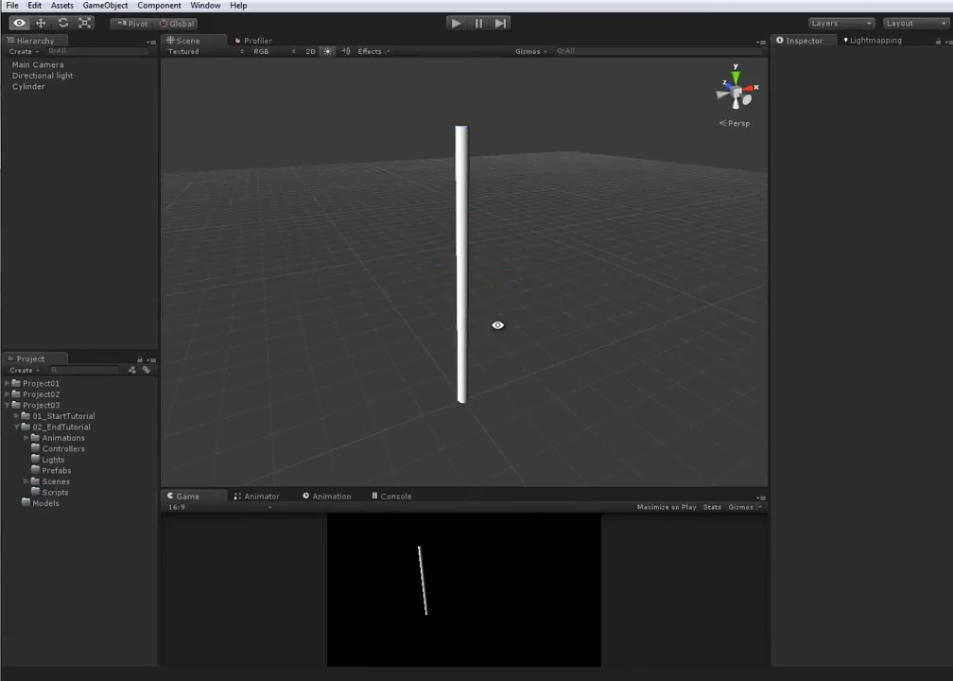
alt+drag(498, 325, 497, 308)
click(462, 271)
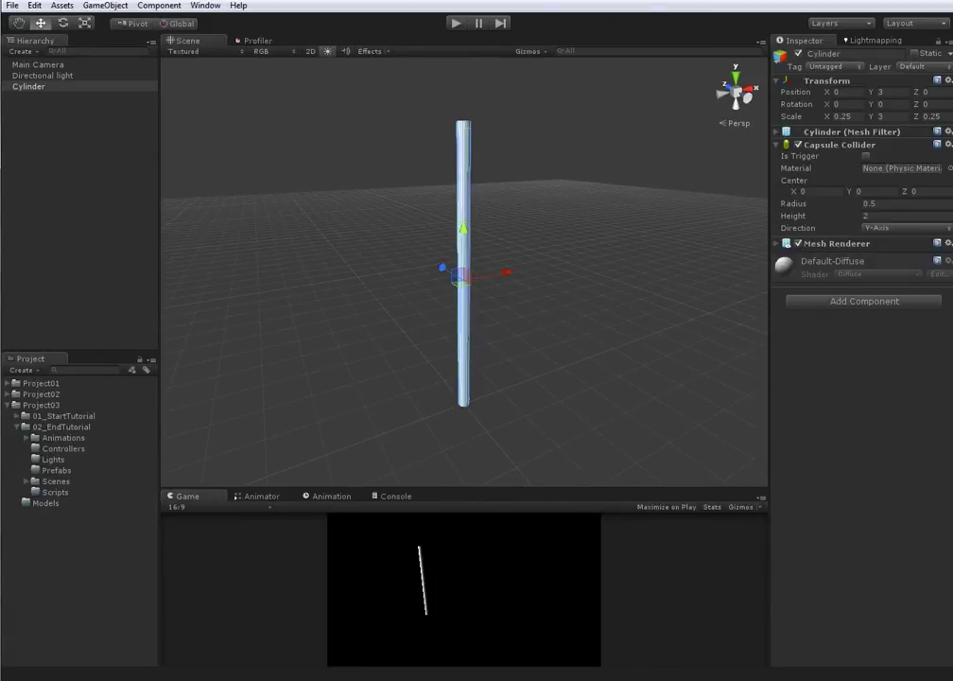
- Create a sphere in the scene and activate the Scale tool
click(22, 51)
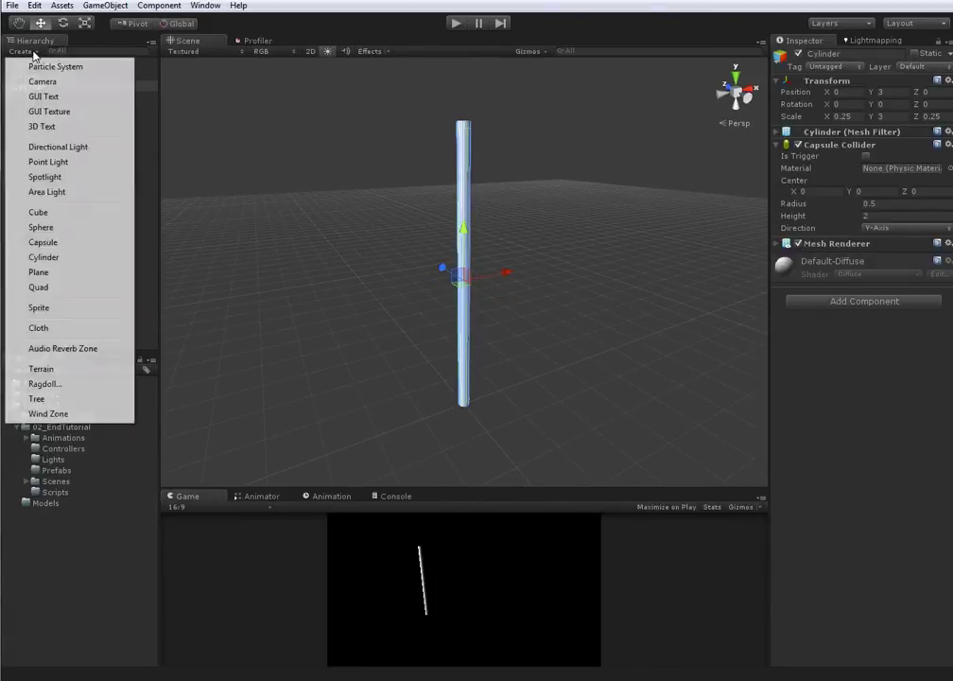
click(59, 227)
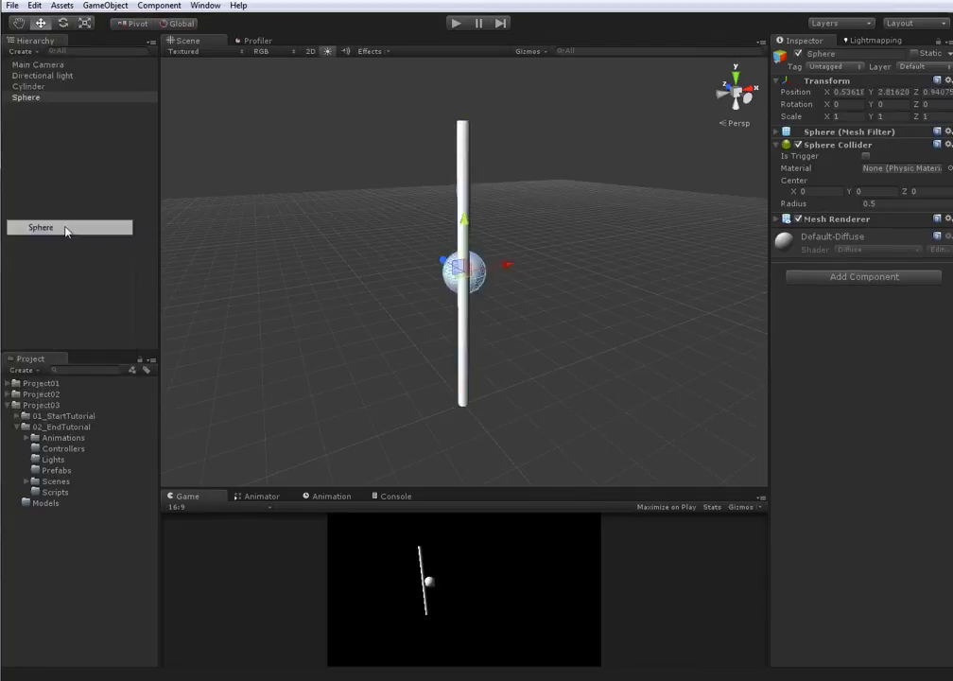
middle_drag(457, 346, 467, 285)
key(r)
alt+drag(466, 285, 560, 264)
- Set the sphere's position to 0, 0, 0 and frame it in the Scene view
click(841, 93)
text(0)
key(Tab)
key(Tab)
key(shift+Tab)
text(0)
key(Tab)
text(0)
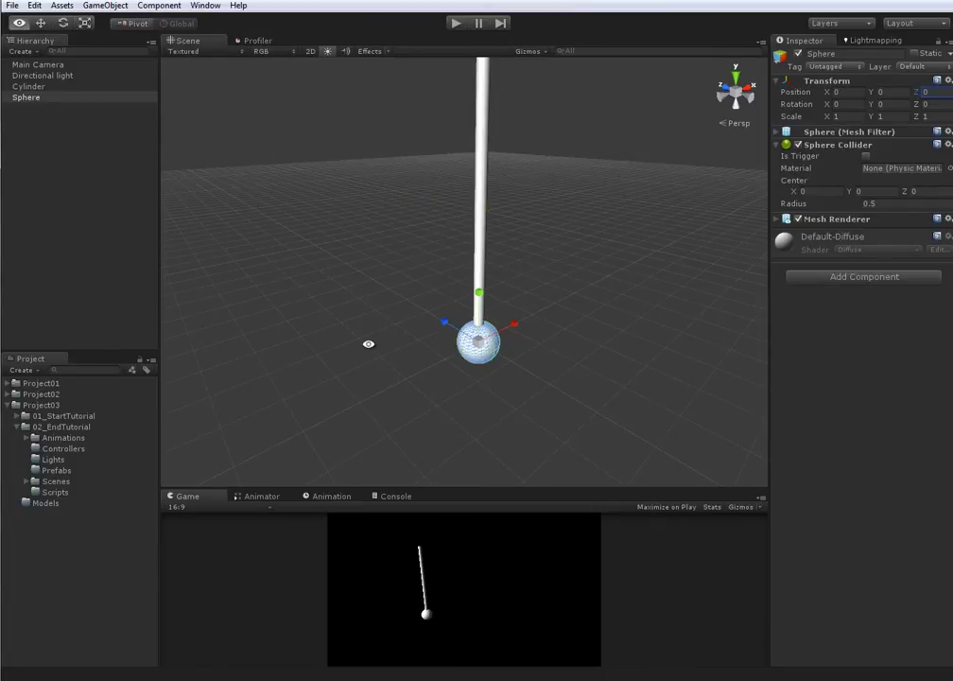
alt+drag(368, 342, 350, 314)
key(f)
alt+drag(499, 341, 357, 304)
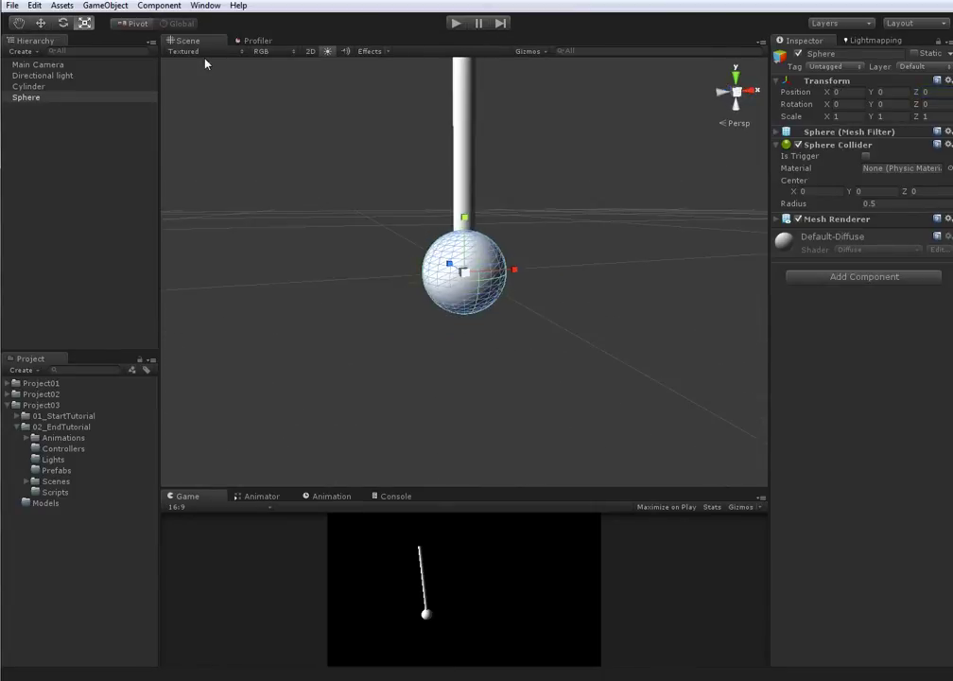
- Scale the sphere uniformly to about 2.6 and raise it slightly to a Y position of about 0.07
click(385, 168)
click(470, 262)
scroll(496, 281, up, 2)
drag(496, 281, 592, 284)
alt+right_drag(591, 284, 186, 232)
middle_drag(405, 183, 405, 260)
alt+drag(446, 283, 470, 351)
key(w)
drag(468, 301, 539, 349)
alt+right_drag(538, 350, 515, 248)
- Remove the Sphere Collider from the sphere and add a Box Collider in its place
right_click(847, 150)
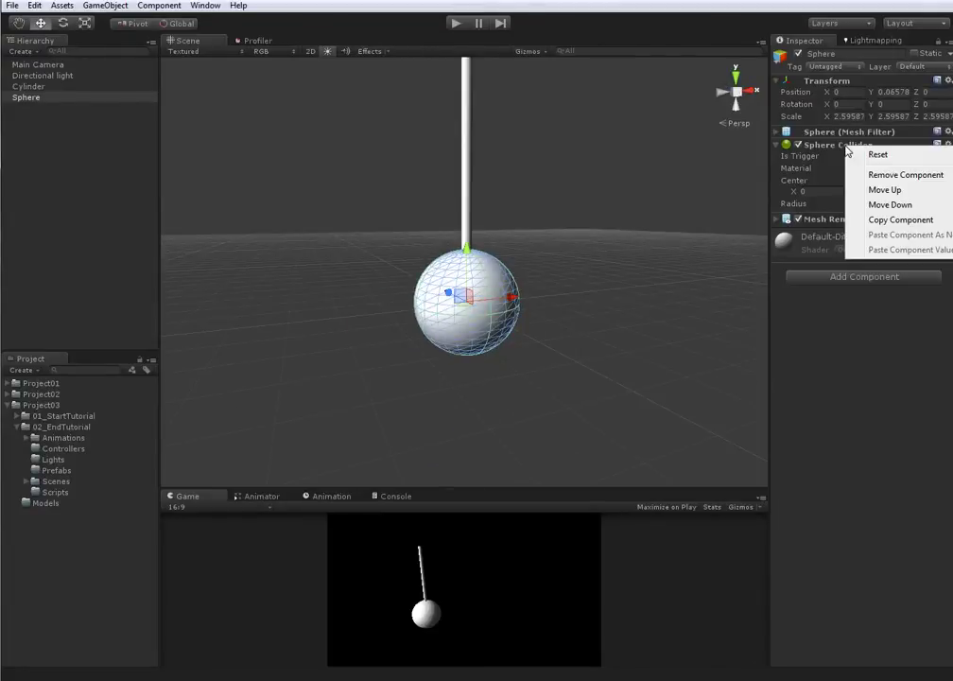
click(900, 175)
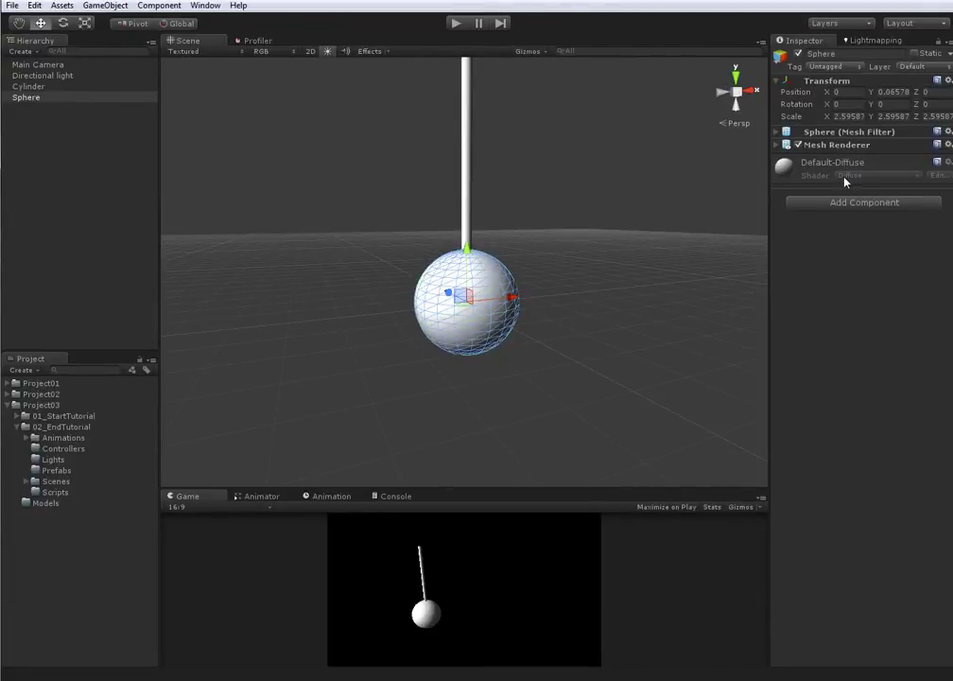
click(845, 204)
click(828, 284)
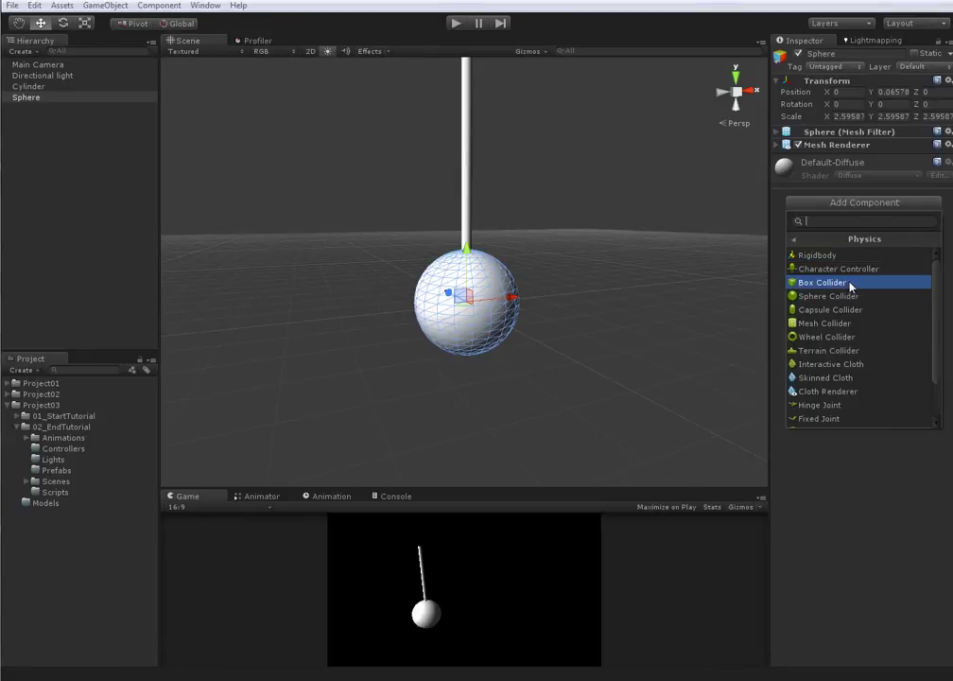
click(837, 280)
alt+drag(575, 335, 553, 339)
click(832, 159)
alt+right_drag(558, 282, 586, 288)
alt+drag(586, 287, 557, 267)
- Set the sphere's Box Collider size to 0.9 on X, Y and Z
click(822, 205)
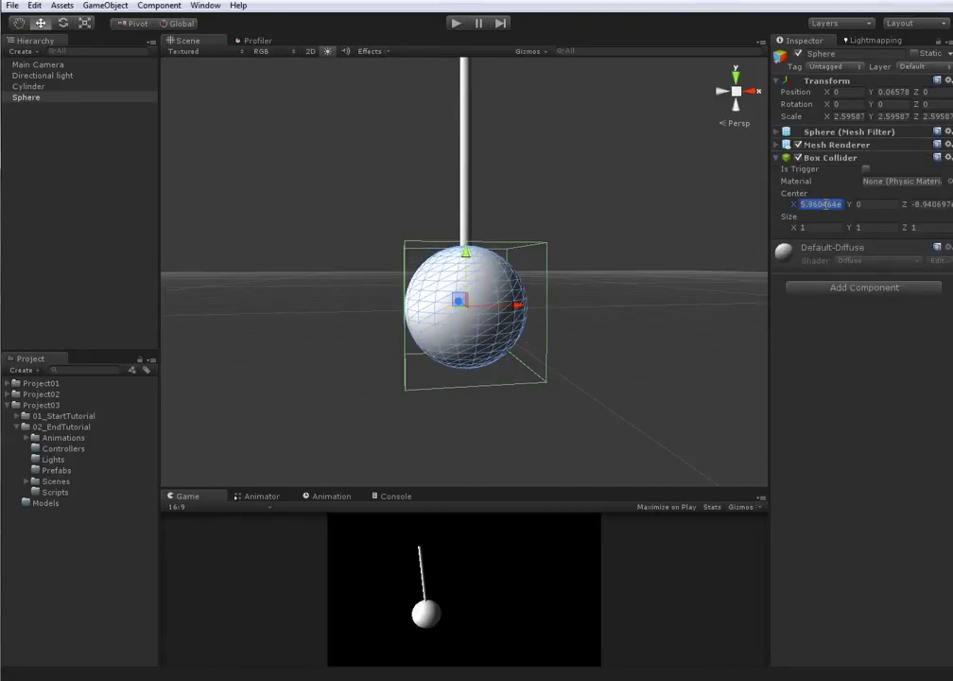
click(823, 228)
text(.9)
key(Tab)
key(Tab)
text(.9)
key(shift+Tab)
text(.9)
key(Return)
alt+drag(437, 348, 778, 268)
alt+drag(653, 322, 378, 397)
alt+drag(524, 323, 558, 293)
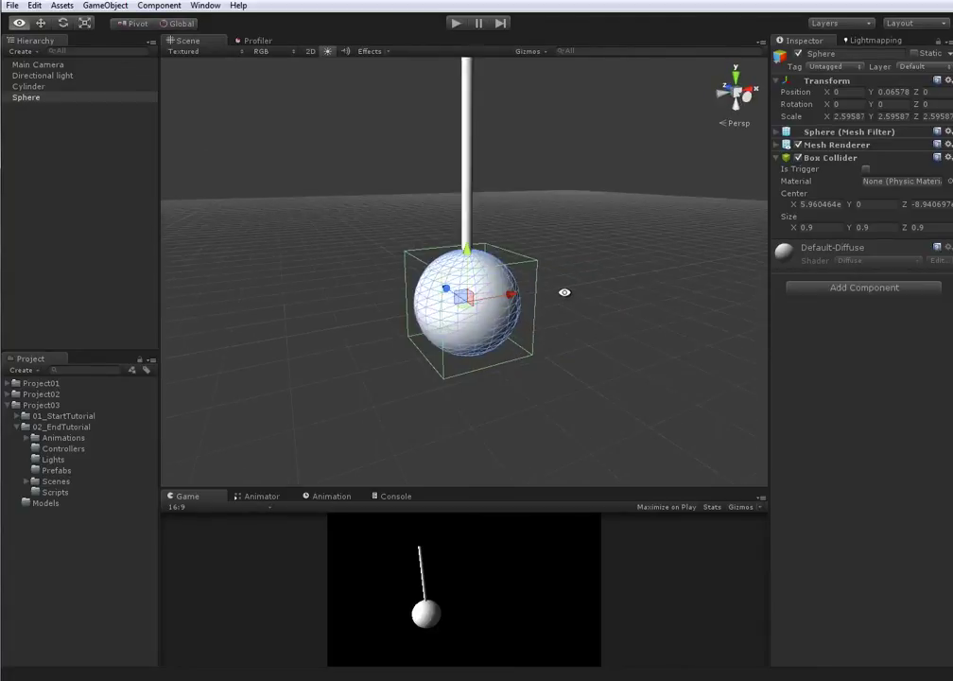
- Examine the cylinder and sphere, separately and together, from different angles
alt+right_drag(565, 293, 497, 200)
alt+middle_drag(497, 200, 498, 259)
alt+right_drag(497, 259, 558, 266)
click(473, 185)
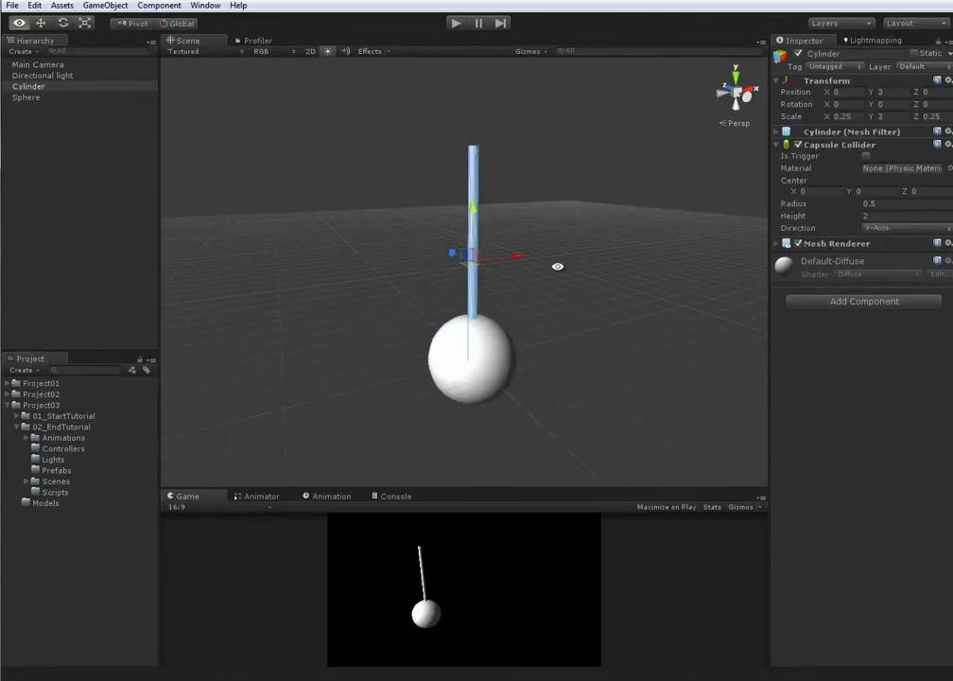
alt+drag(558, 267, 589, 220)
click(589, 220)
middle_drag(589, 221, 579, 167)
click(485, 337)
shift+click(463, 194)
alt+middle_drag(516, 175, 538, 275)
click(562, 279)
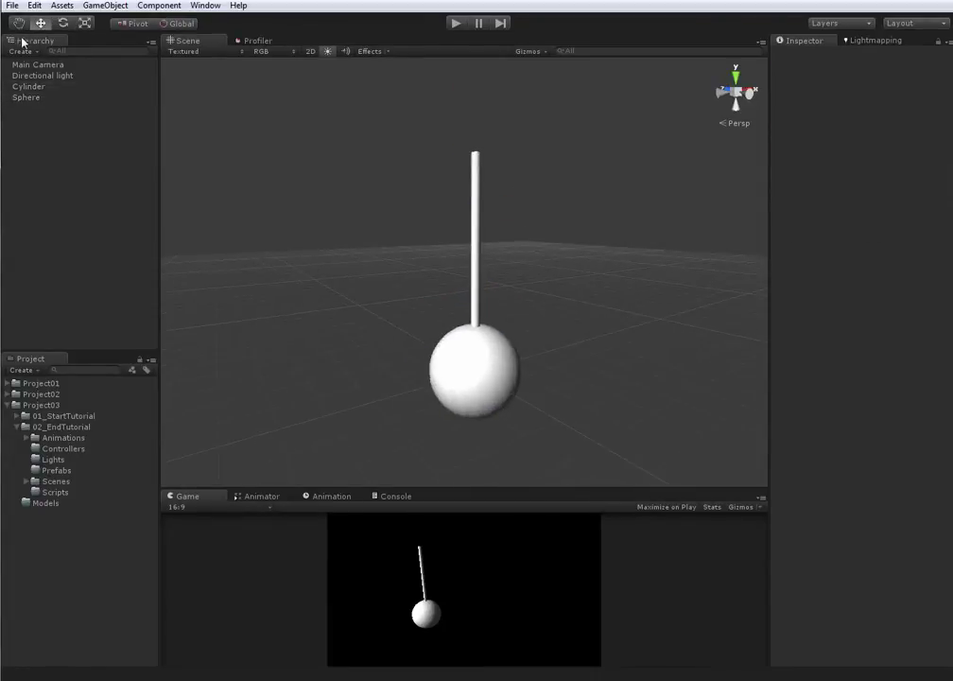
- Create an empty GameObject and name it Swing_Trans
click(20, 51)
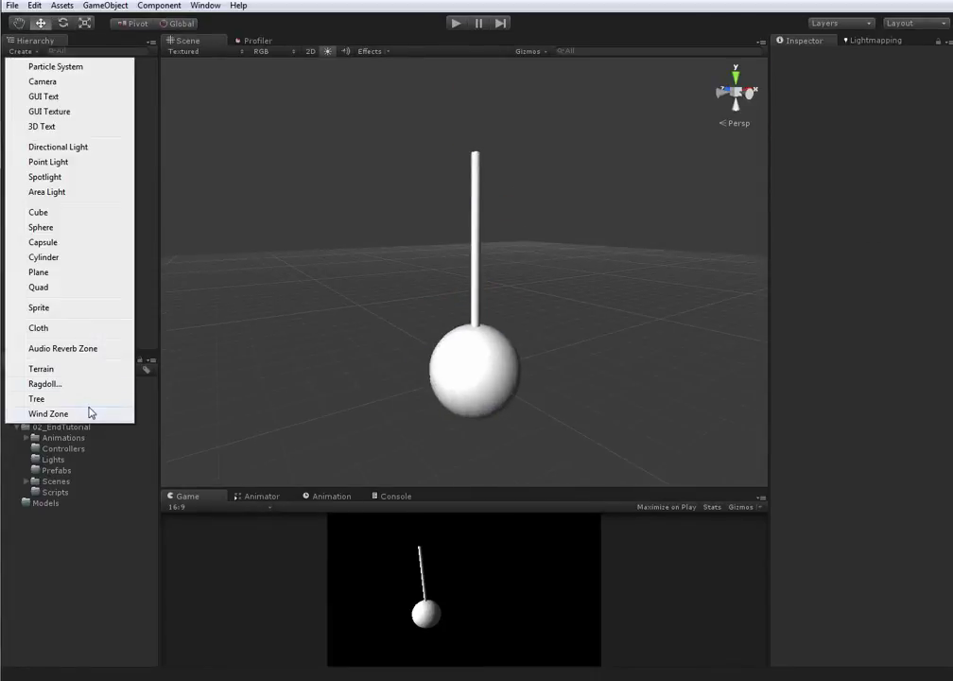
click(367, 289)
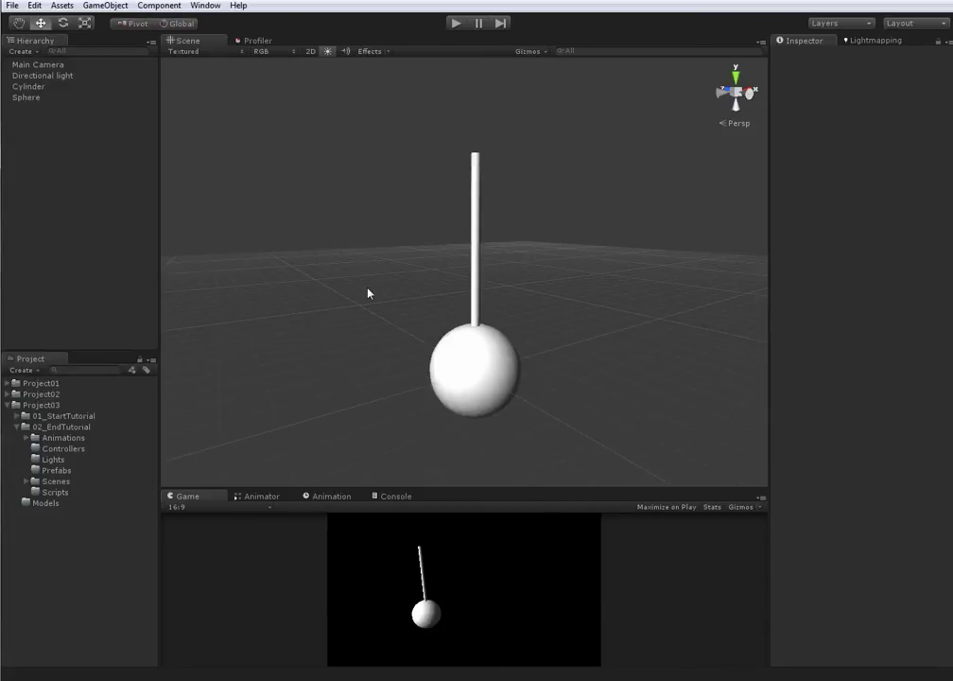
key(ctrl+shift+n)
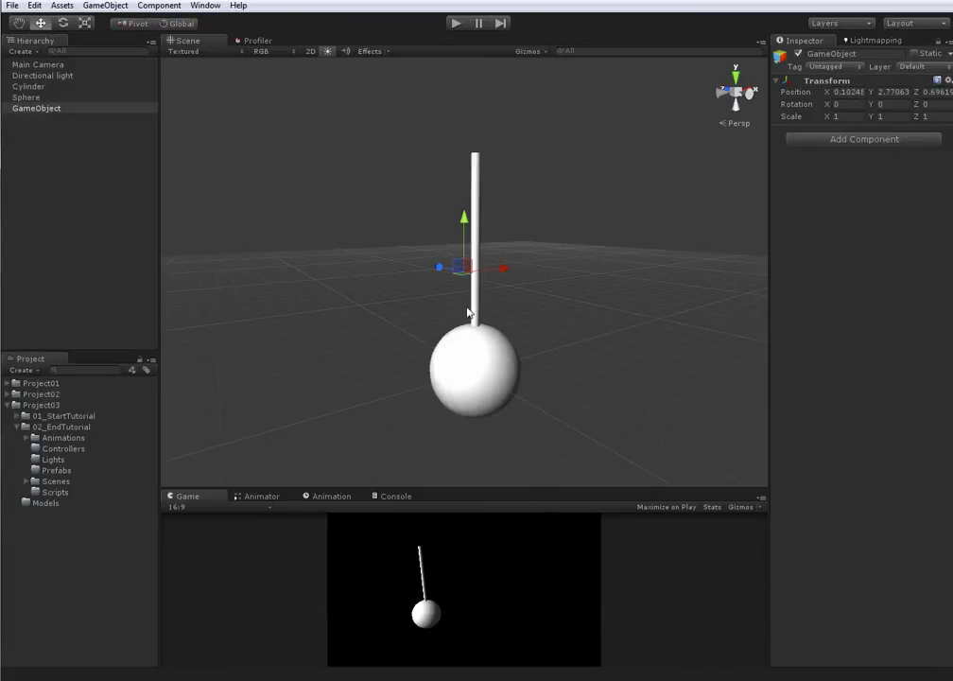
scroll(468, 312, up, 1)
click(56, 109)
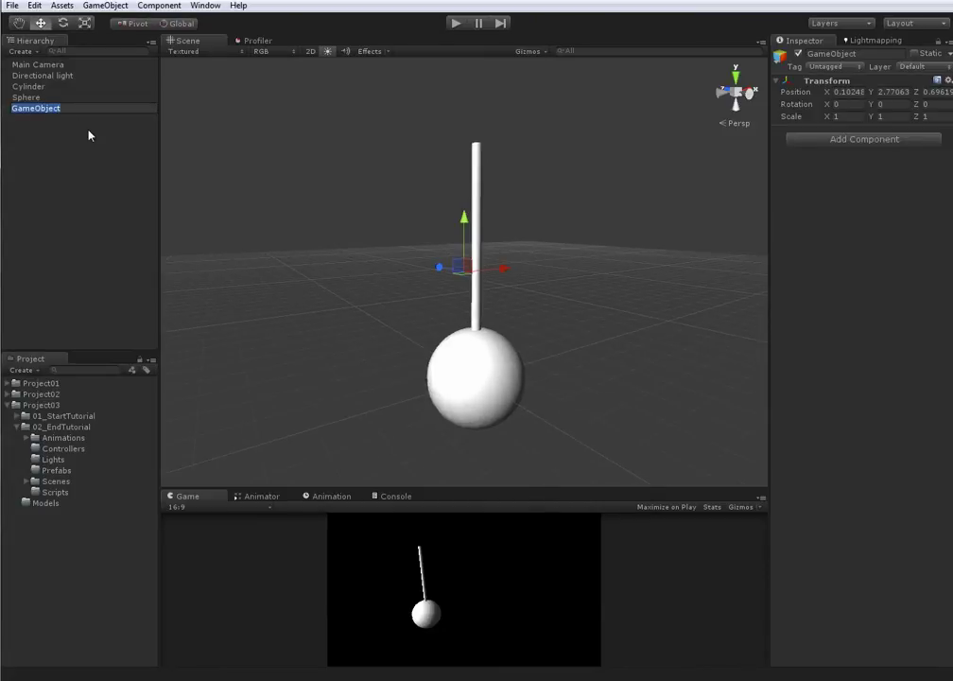
text(Swing)
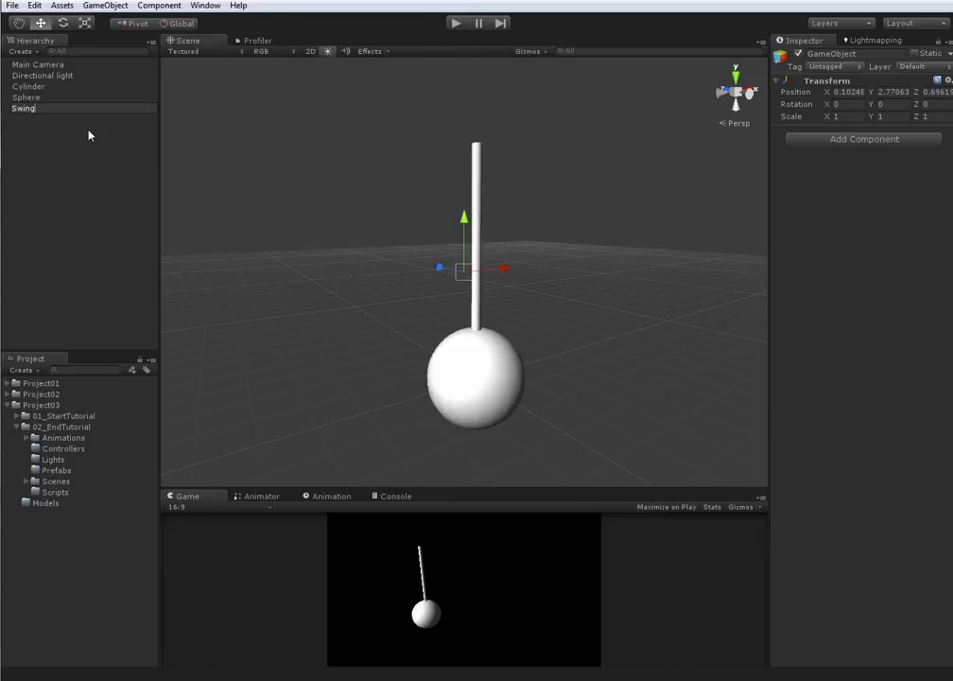
text(Obje)
key(BackSpace)
key(BackSpace)
key(BackSpace)
key(BackSpace)
text(_Trans)
key(Return)
- Set the position of Swing_Trans to 0 on X, Y and Z
alt+drag(585, 274, 545, 325)
scroll(545, 326, up, 3)
middle_drag(615, 208, 616, 330)
alt+drag(615, 329, 935, 44)
click(857, 95)
text(0)
key(Tab)
text(0)
key(Tab)
text(0)
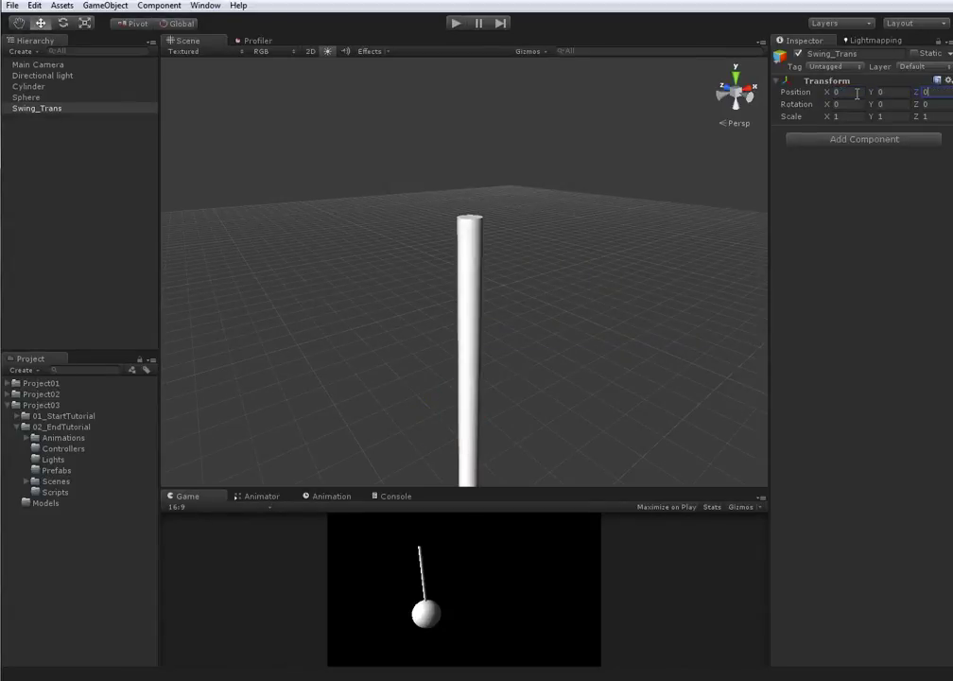
- Set the Y position of Swing_Trans to 6 so its pivot sits at the top end of the rod
alt+scroll(549, 389, down, 5)
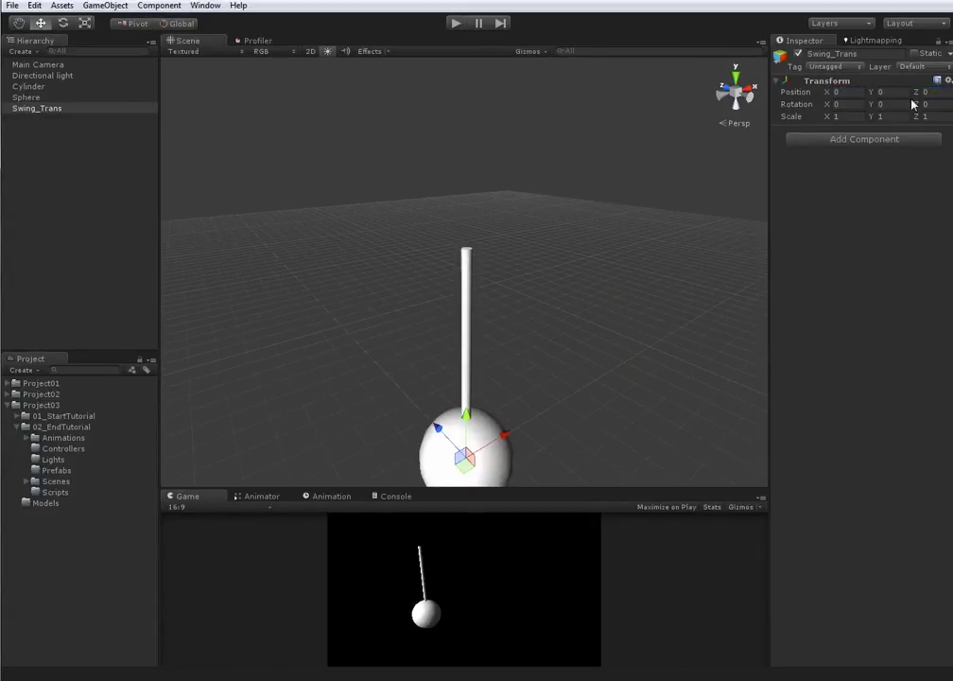
text(3)
key(BackSpace)
text(6)
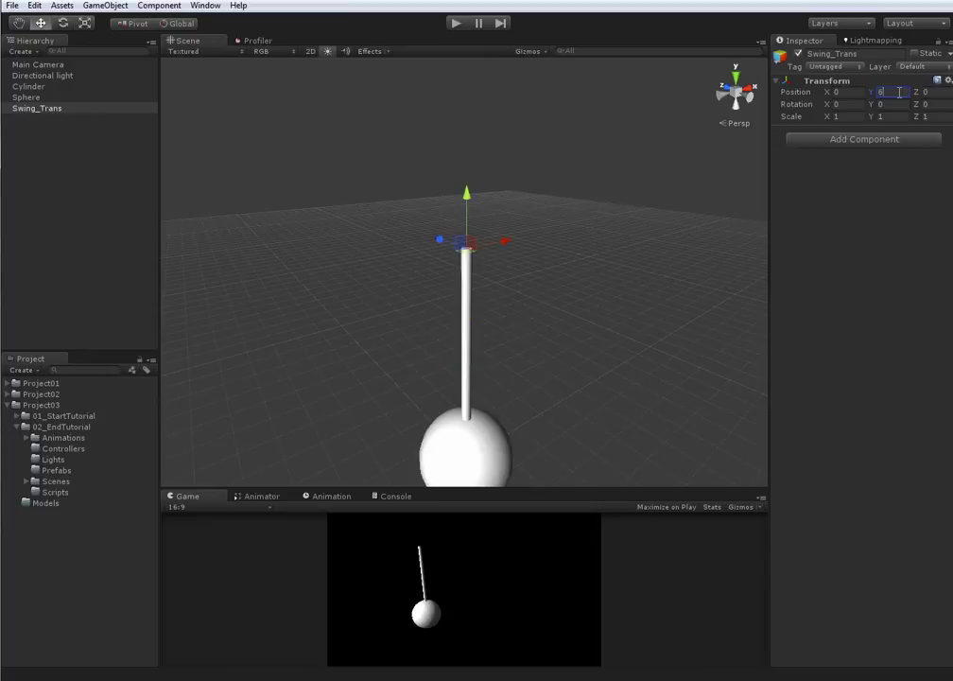
alt+right_drag(503, 207, 879, 130)
alt+right_drag(422, 257, 700, 364)
alt+drag(700, 364, 414, 273)
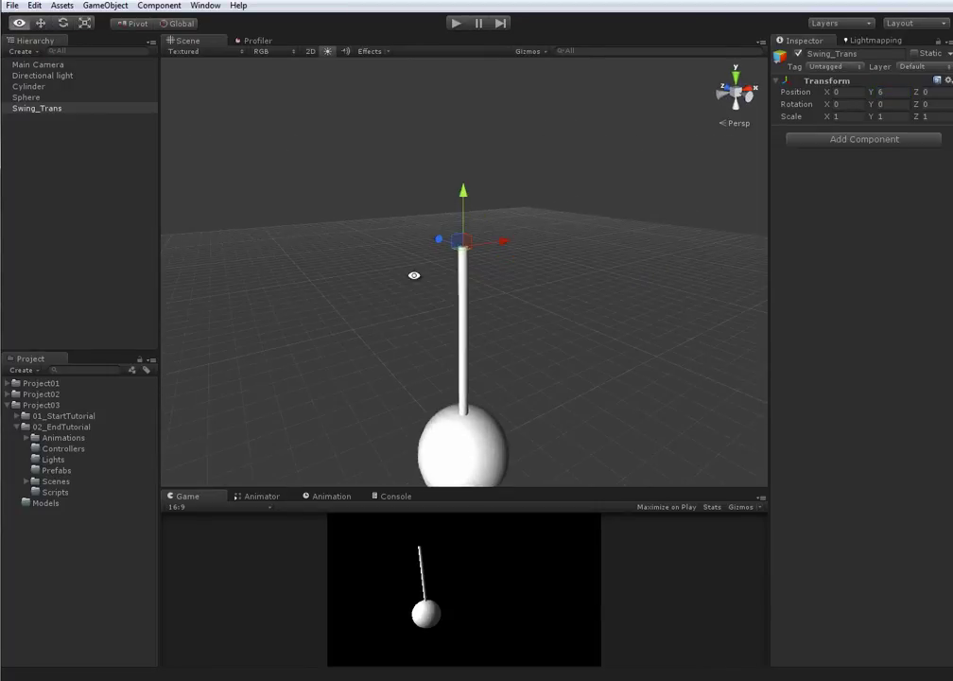
- Make the Cylinder and the Sphere children of Swing_Trans
click(19, 86)
ctrl+click(43, 99)
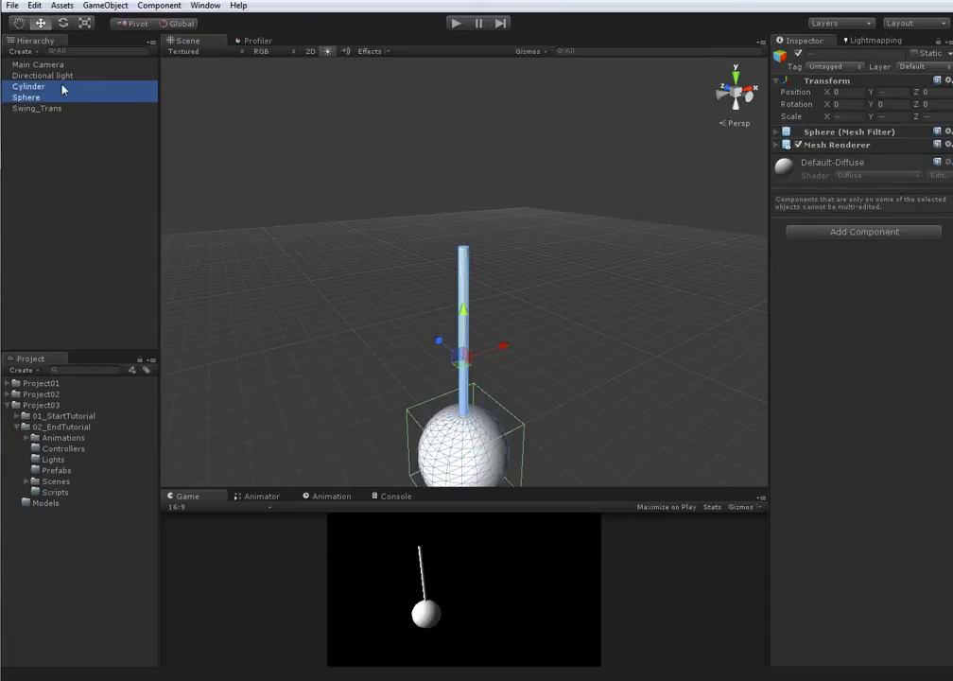
drag(53, 101, 54, 109)
click(56, 97)
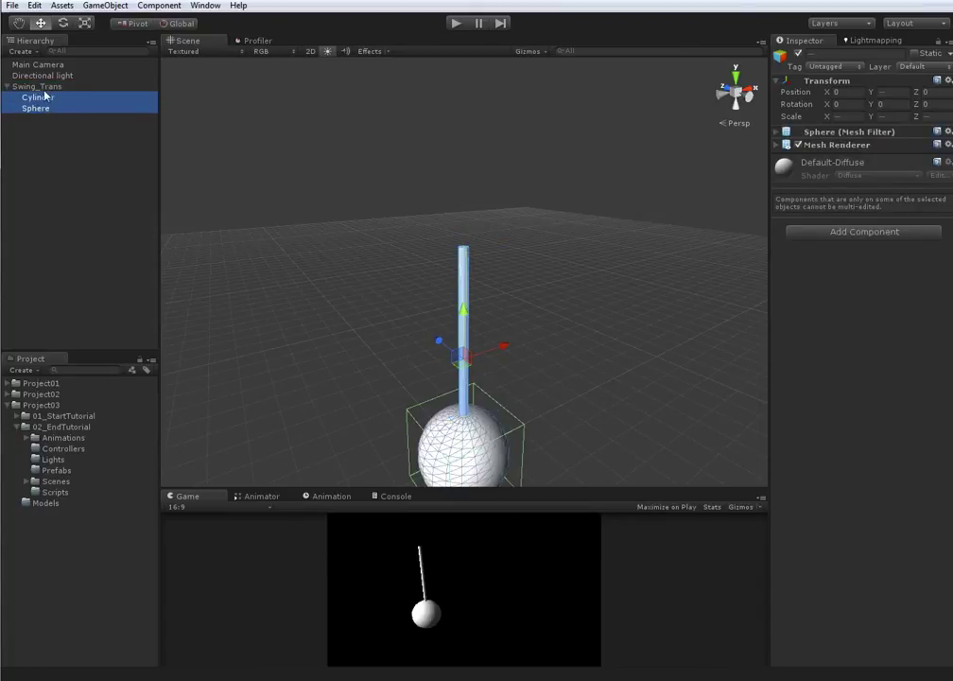
- Try rotating Swing_Trans to swing the rod and ball around its pivot, and undo the rotation
click(38, 86)
alt+drag(435, 195, 373, 174)
scroll(373, 174, down, 5)
middle_drag(373, 174, 384, 134)
key(e)
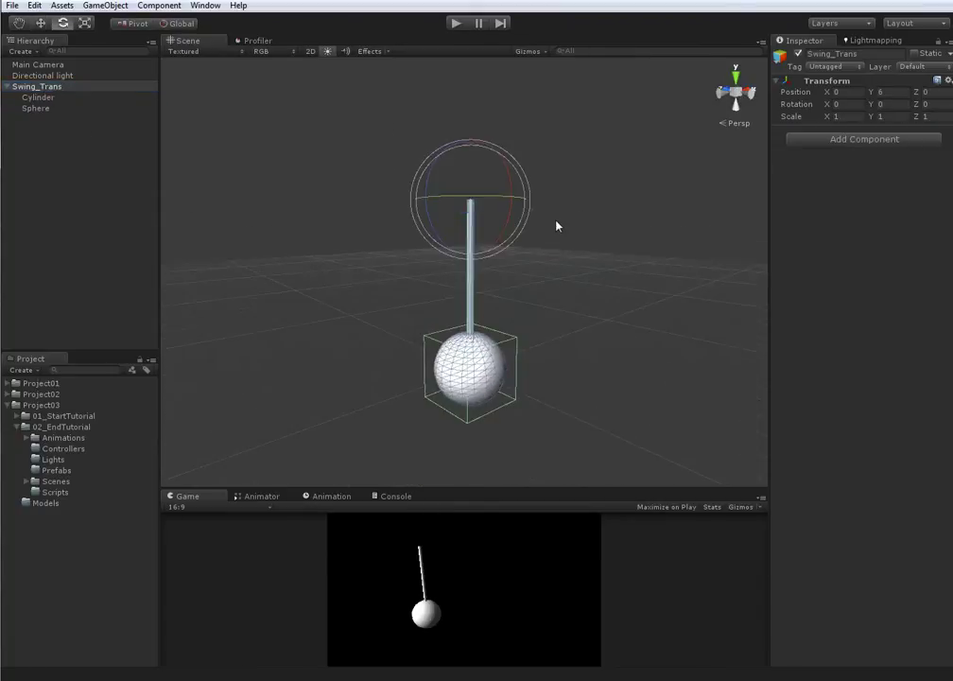
drag(514, 186, 360, 276)
key(ctrl+z)
key(w)
- Rename Swing_Trans as Swing_Anim
click(52, 88)
drag(39, 87, 110, 88)
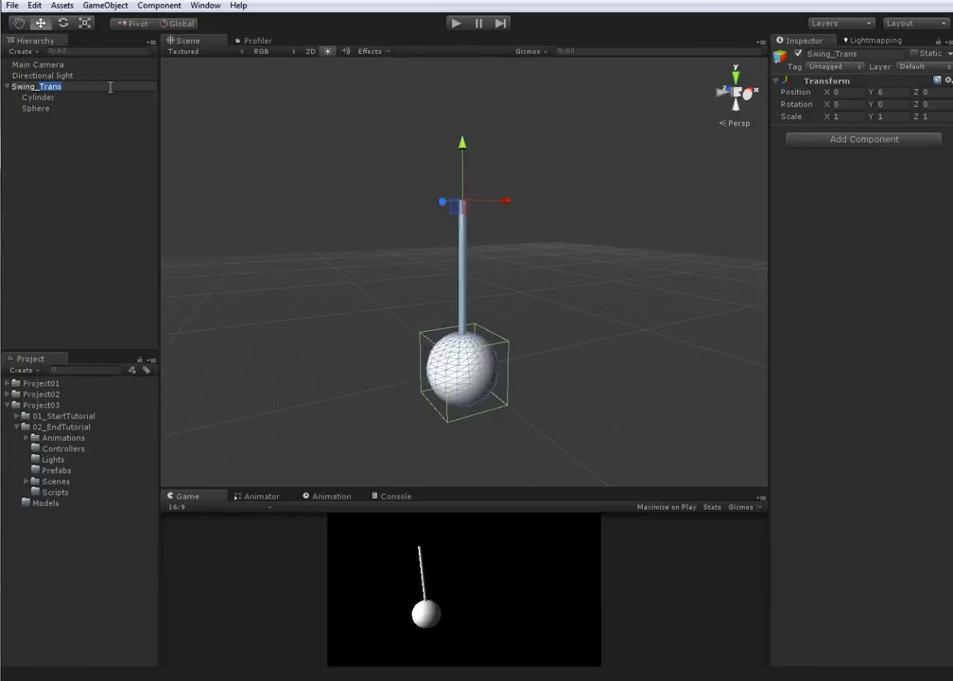
text(Swing_Anim)
key(Return)
- Create another empty GameObject at the root of the hierarchy and reset its position to 0, 0, 0
click(98, 182)
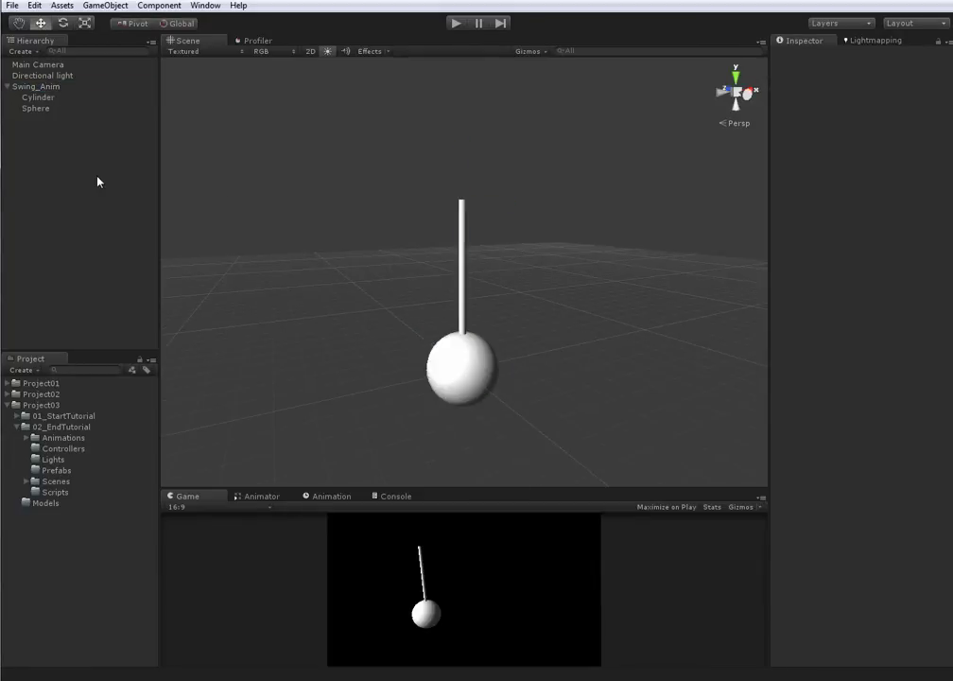
key(ctrl+shift+n)
click(50, 117)
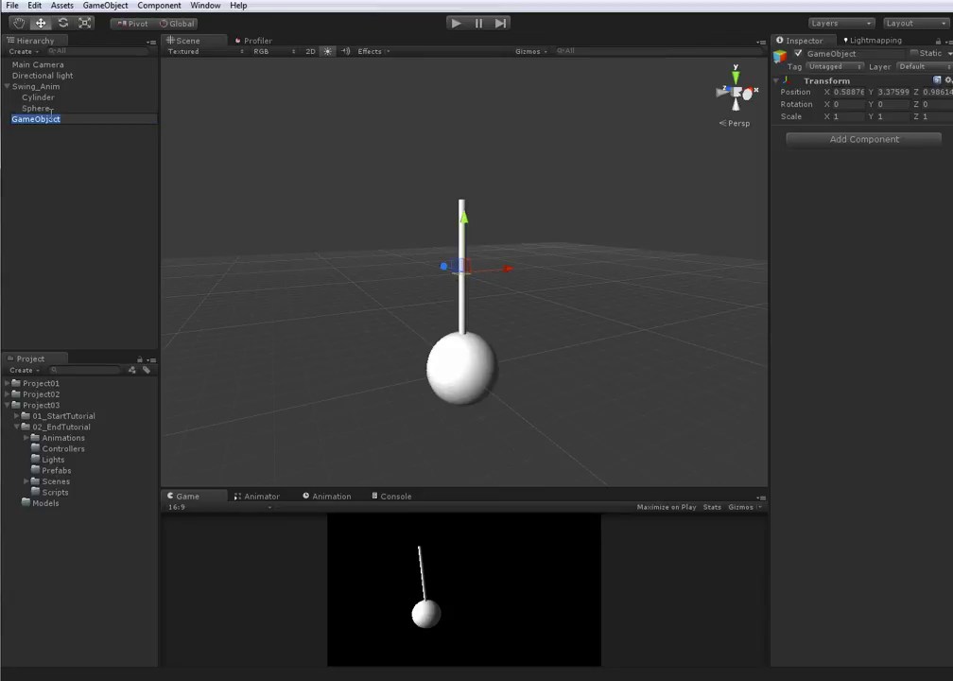
right_click(853, 83)
click(811, 85)
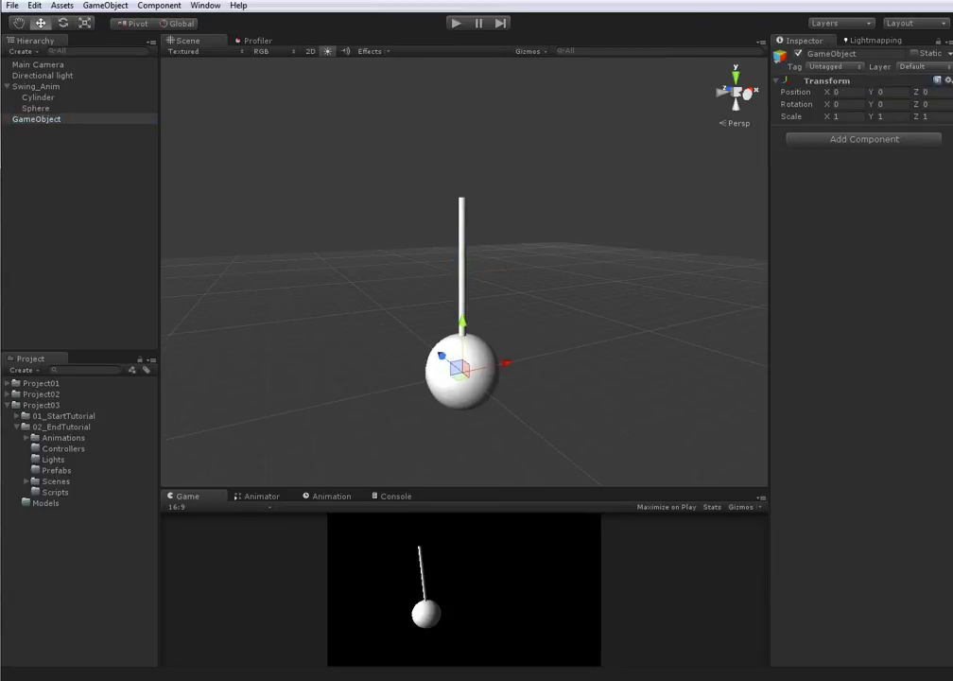
- Rename the new empty GameObject as Swing_pos and set its Y position to 6
click(57, 120)
click(58, 120)
text(Sw)
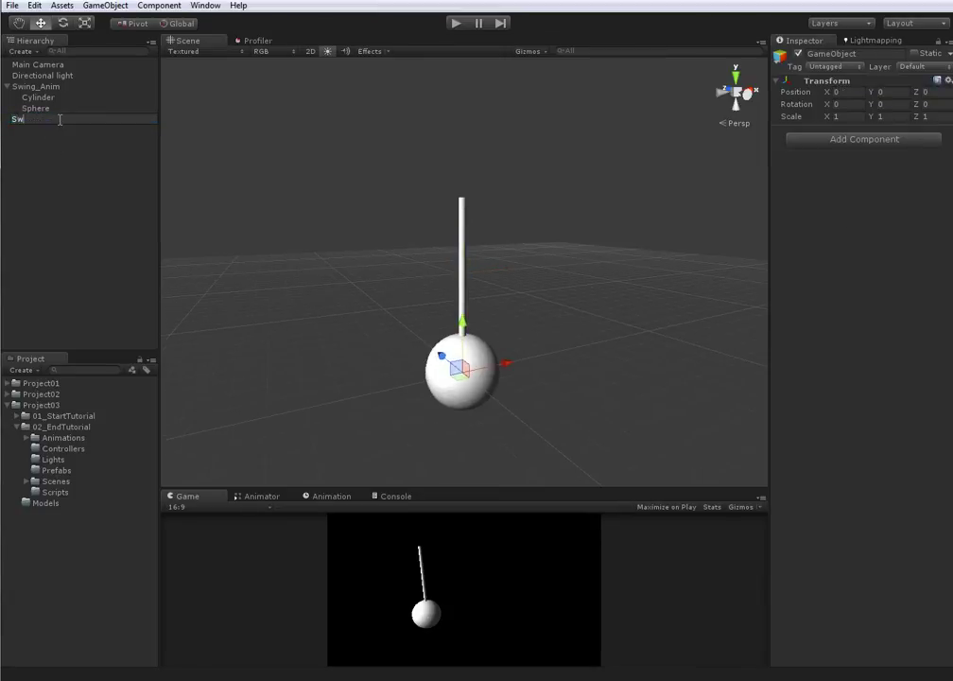
text(ing_pos)
key(Return)
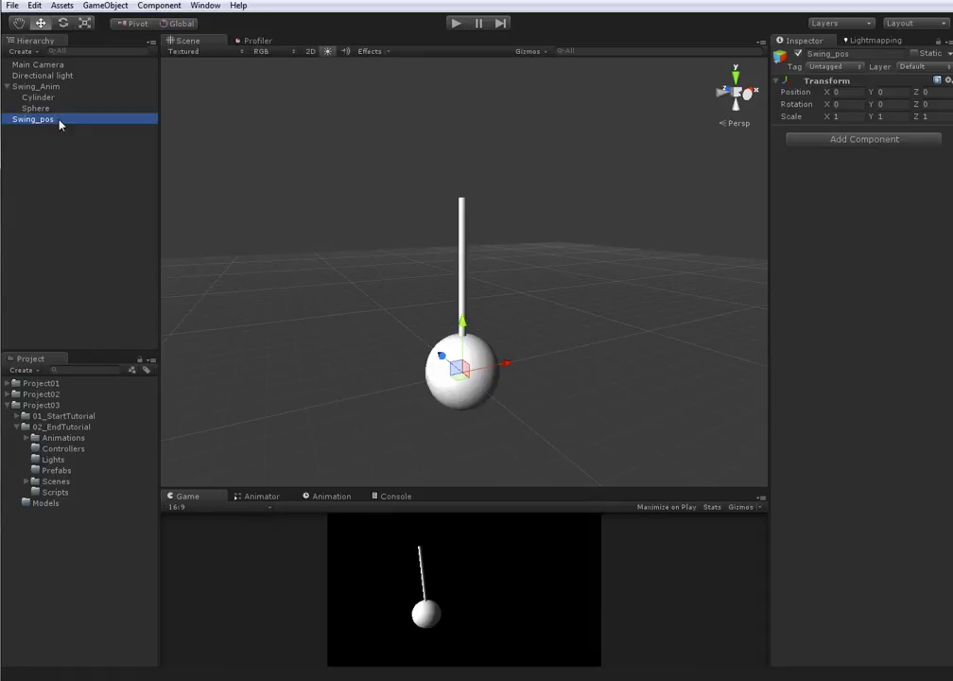
click(894, 92)
text(6)
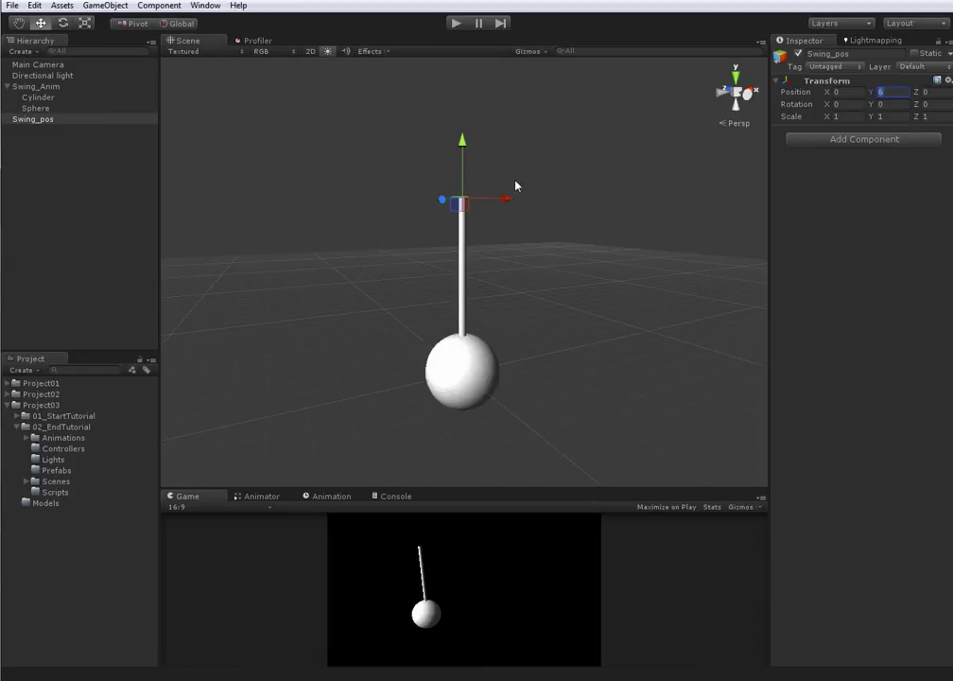
- Make Swing_Anim a child of Swing_pos
click(34, 87)
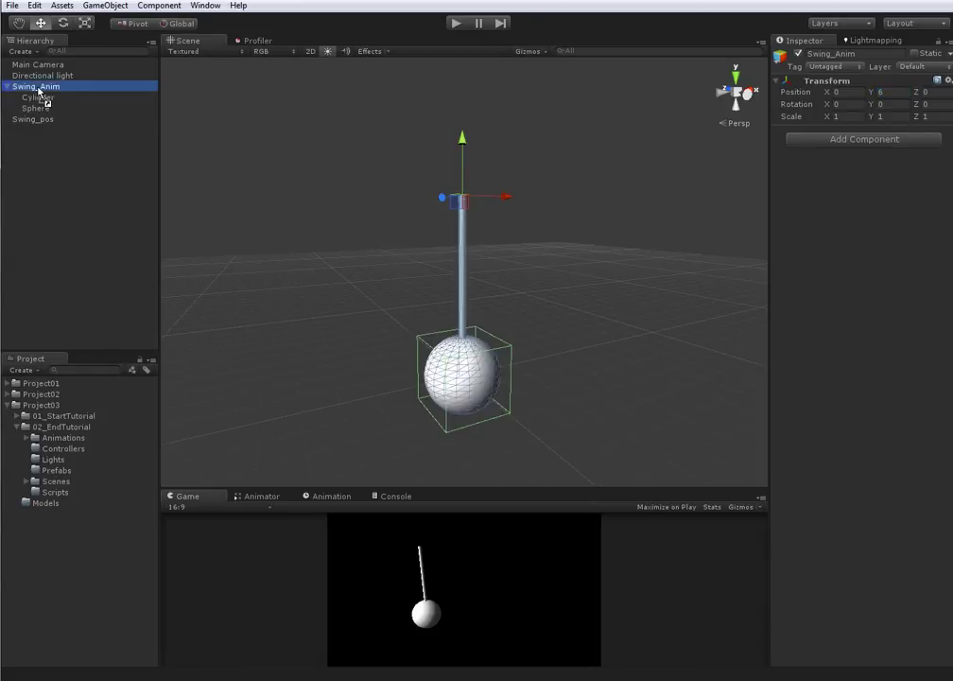
drag(38, 92, 48, 119)
- Try moving the whole assembly by Swing_pos, undo the move, and collapse Swing_Anim's children in the hierarchy
click(33, 86)
drag(455, 206, 535, 180)
key(e)
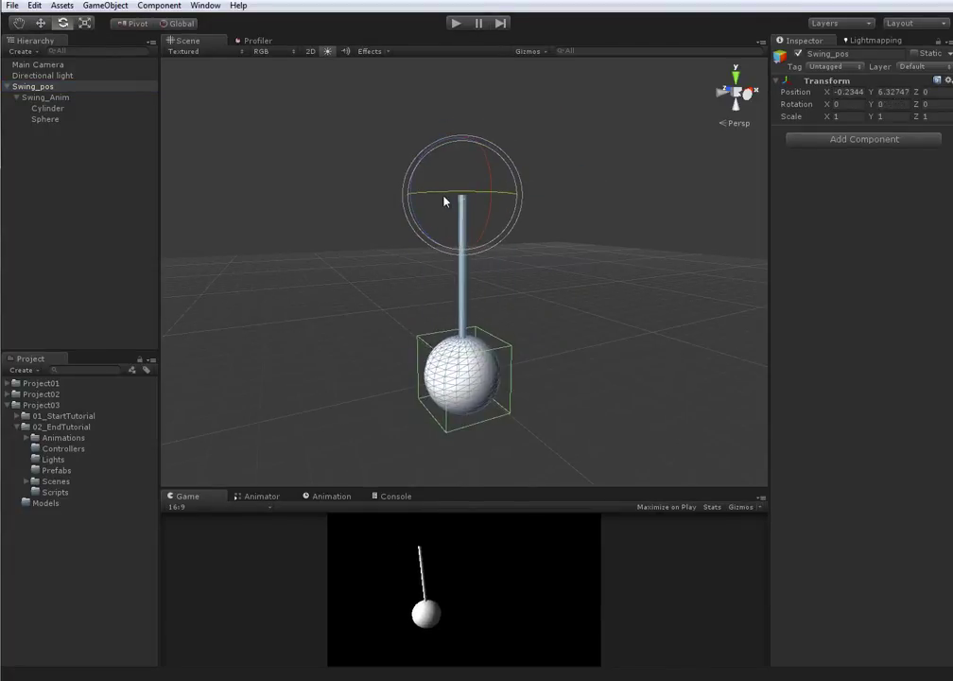
click(66, 95)
click(15, 98)
alt+right_drag(473, 253, 456, 257)
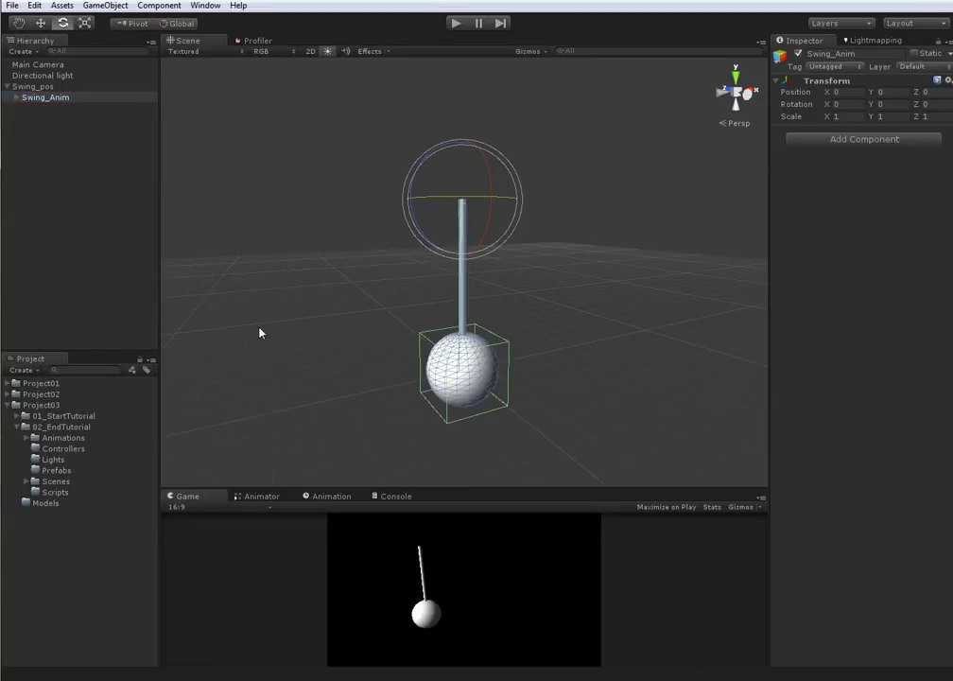
- Save Swing_pos with its children as a prefab in the Prefabs folder of 02_EndTutorial
click(34, 86)
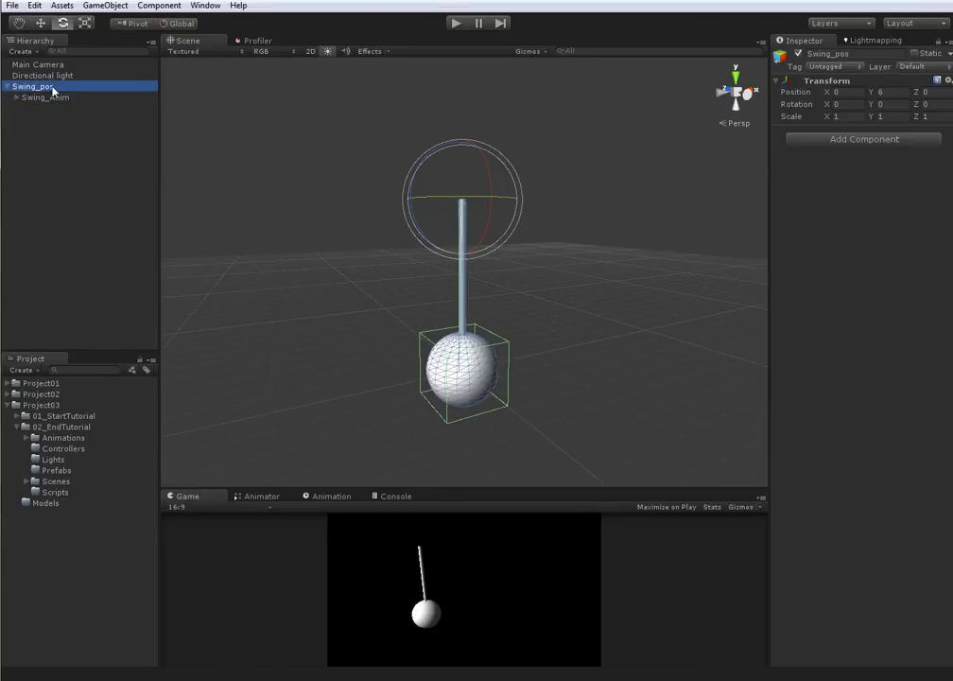
click(59, 90)
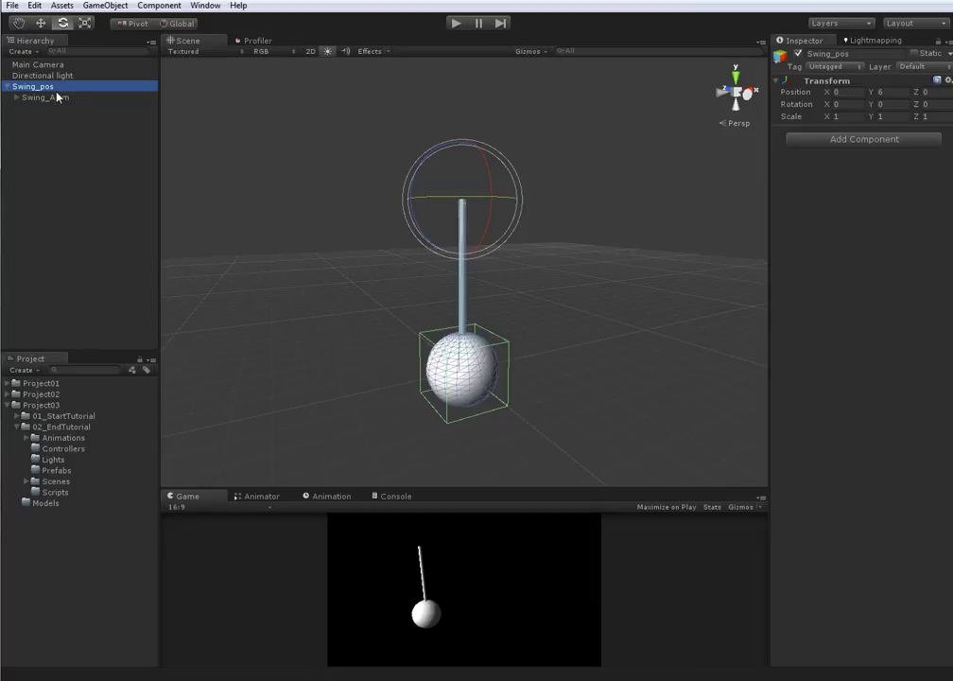
click(16, 427)
click(17, 427)
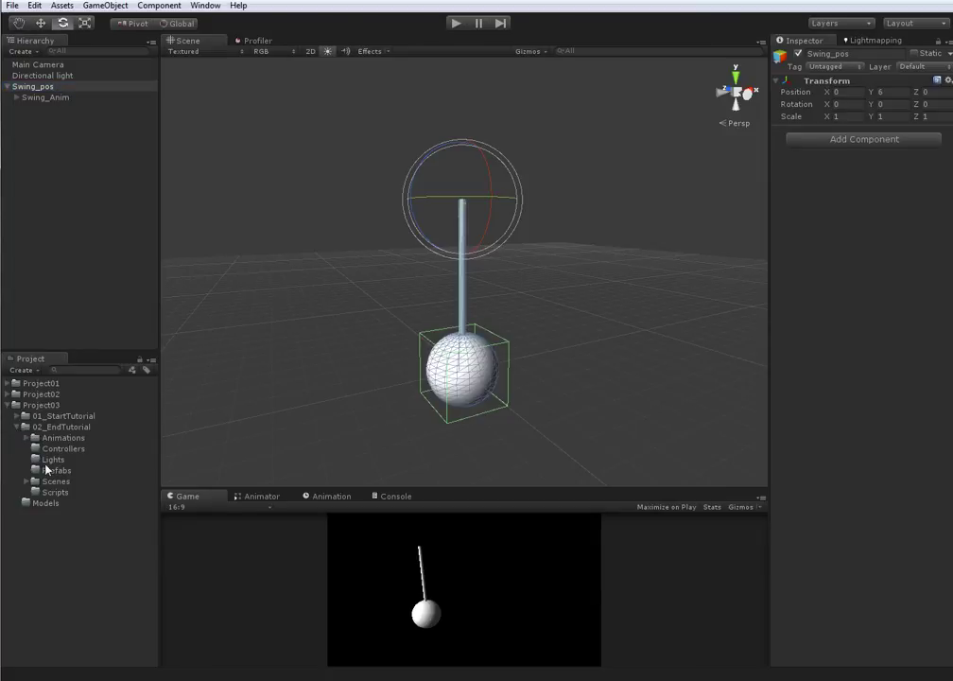
drag(35, 91, 57, 470)
key(alt)
alt+drag(389, 317, 437, 315)
click(675, 161)
- Select Swing_Anim as the object to animate and show the Animation view, enlarged to give the timeline more room
click(61, 85)
alt+drag(506, 241, 511, 220)
click(49, 97)
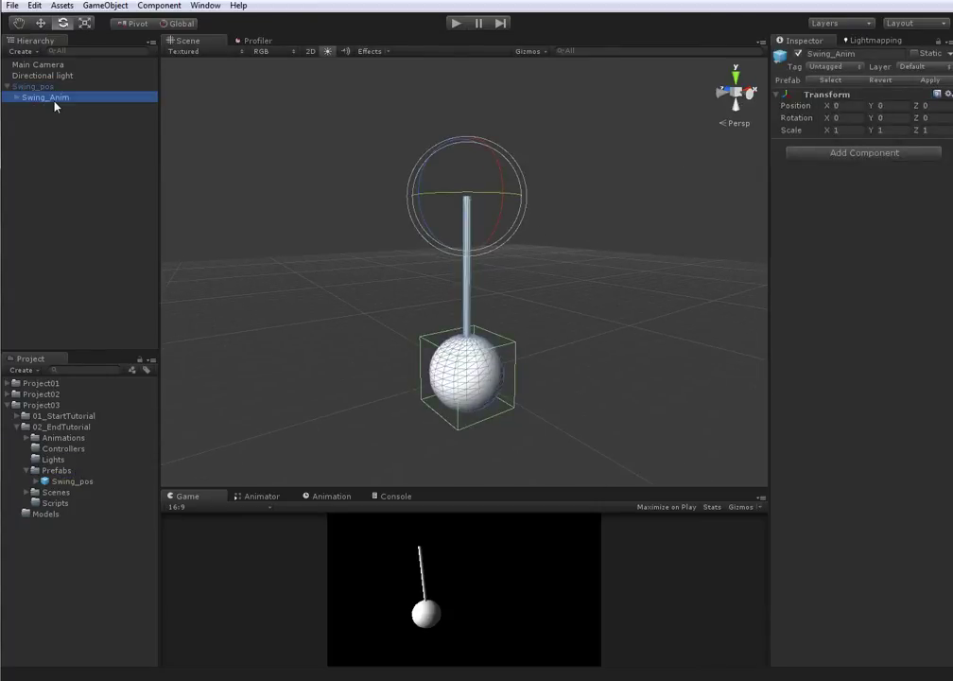
alt+drag(430, 187, 453, 288)
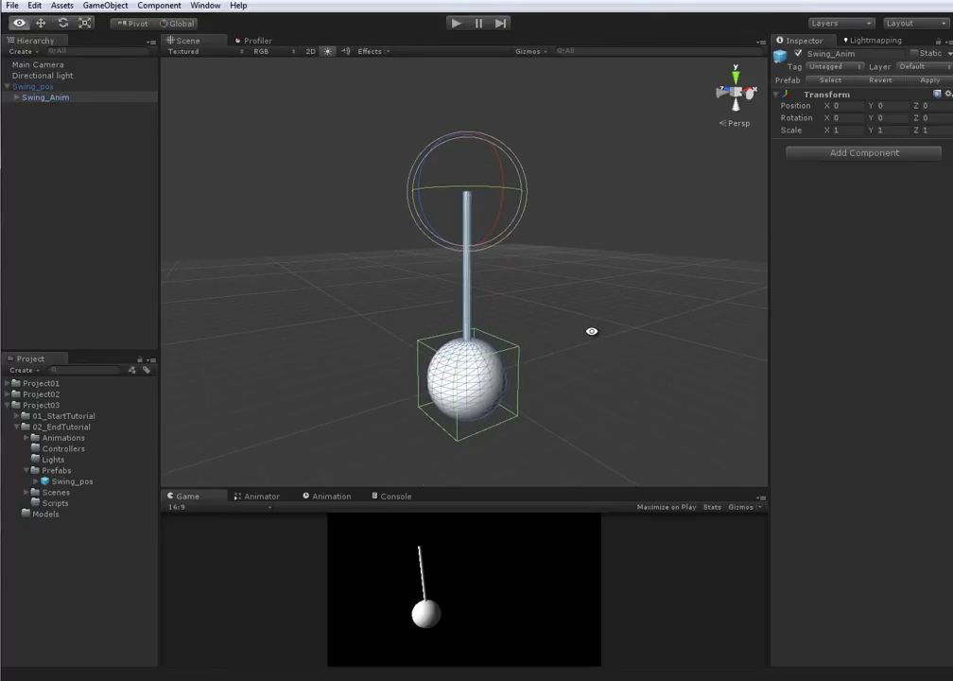
click(333, 495)
drag(426, 489, 435, 431)
alt+drag(511, 322, 605, 330)
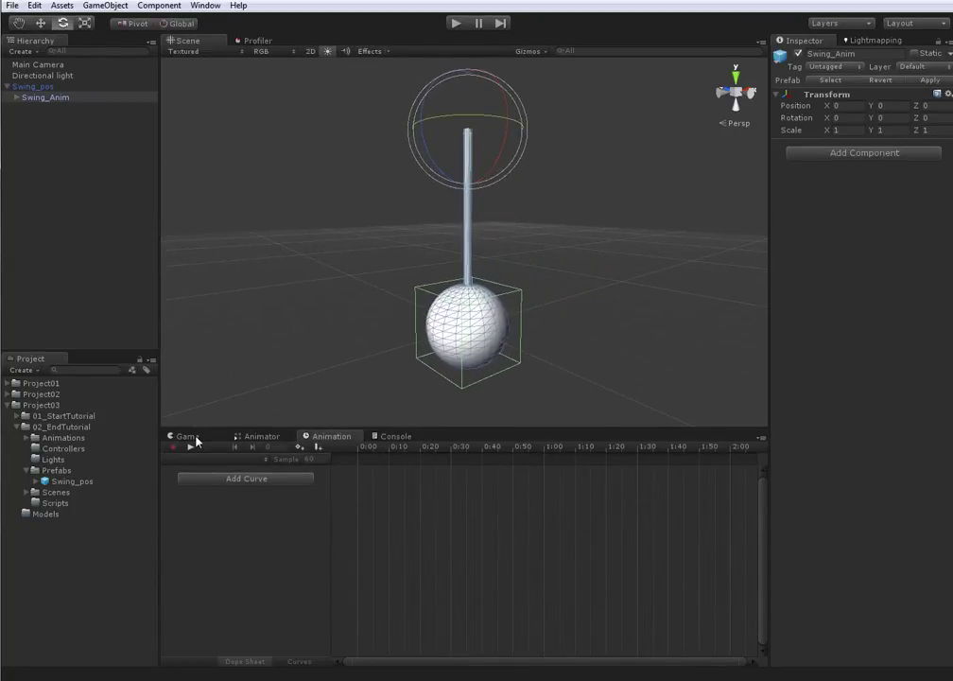
click(245, 461)
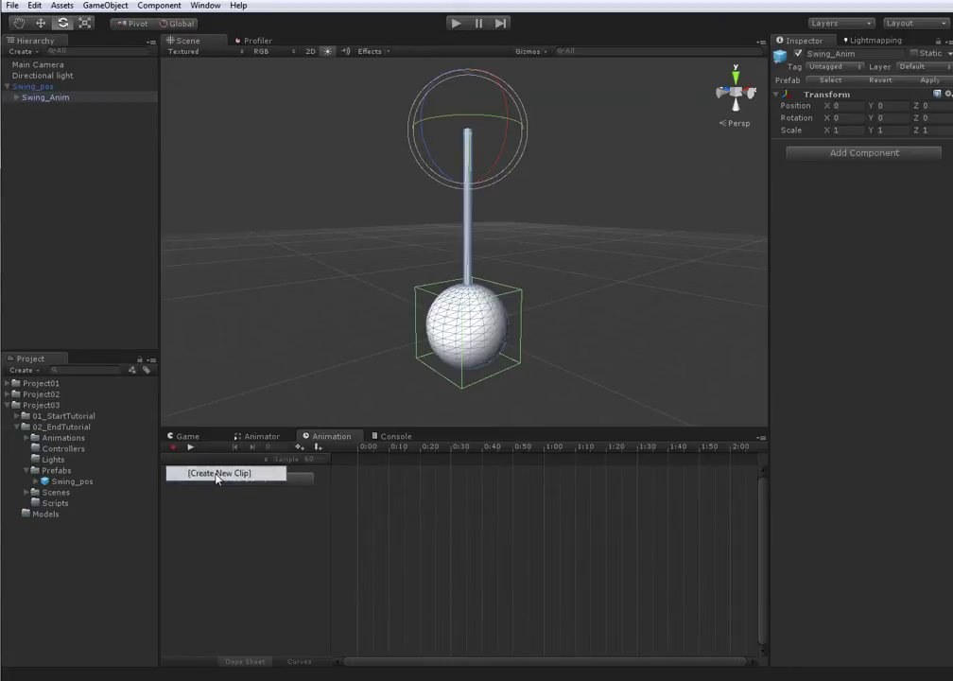
click(223, 470)
double_click(171, 134)
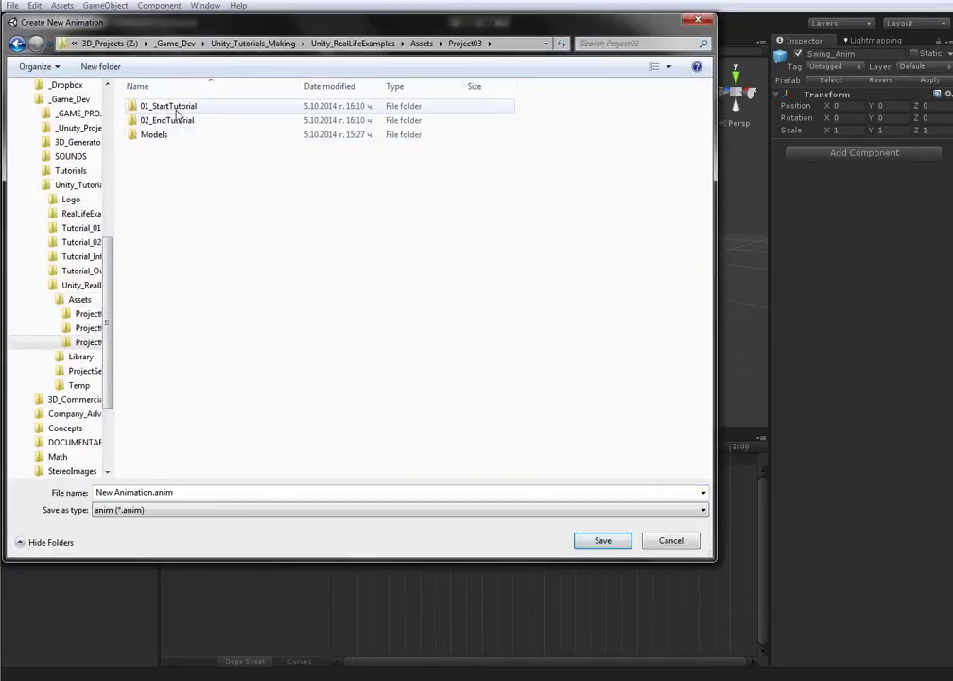
double_click(177, 121)
double_click(170, 106)
click(147, 106)
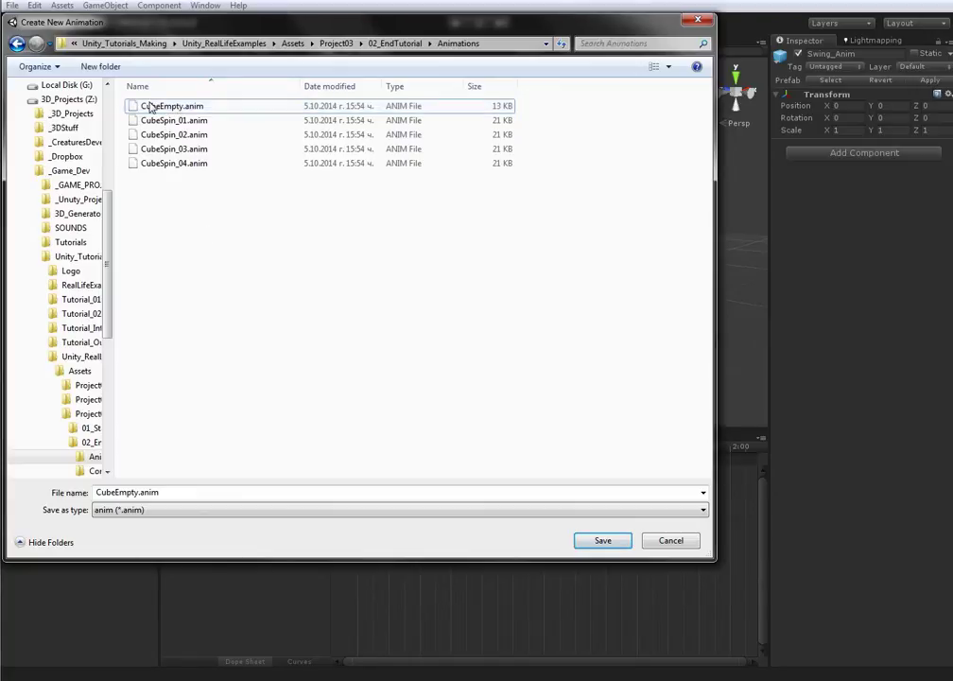
click(671, 540)
- Delete the Cube animator controller and the CubeEmpty and CubeSpin_01 to CubeSpin_04 clips from 02_EndTutorial's Animations folder
click(27, 437)
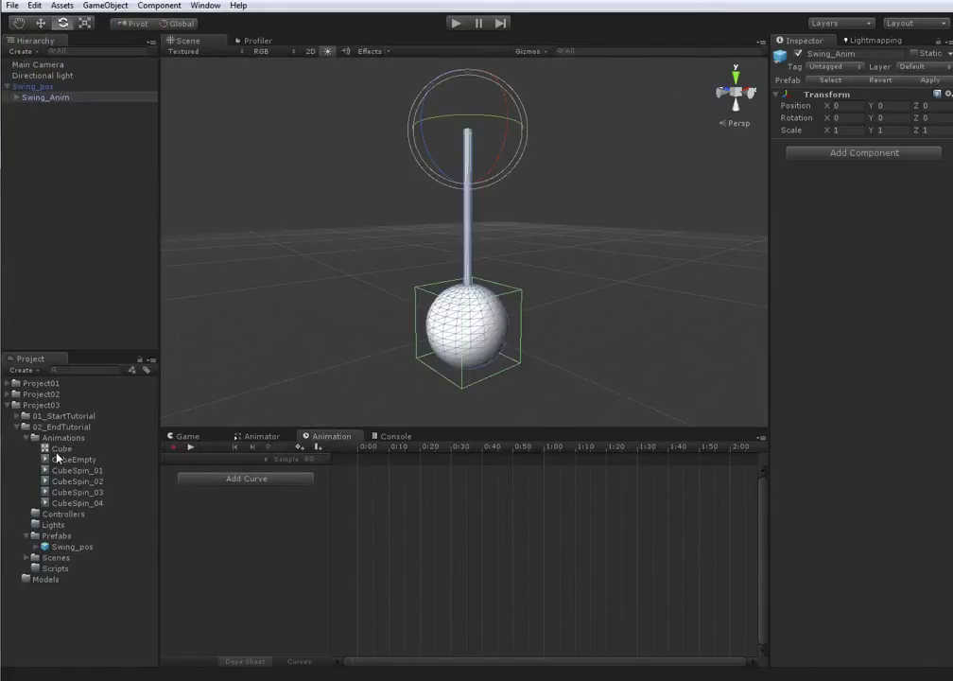
click(59, 449)
shift+click(72, 503)
key(Delete)
key(Return)
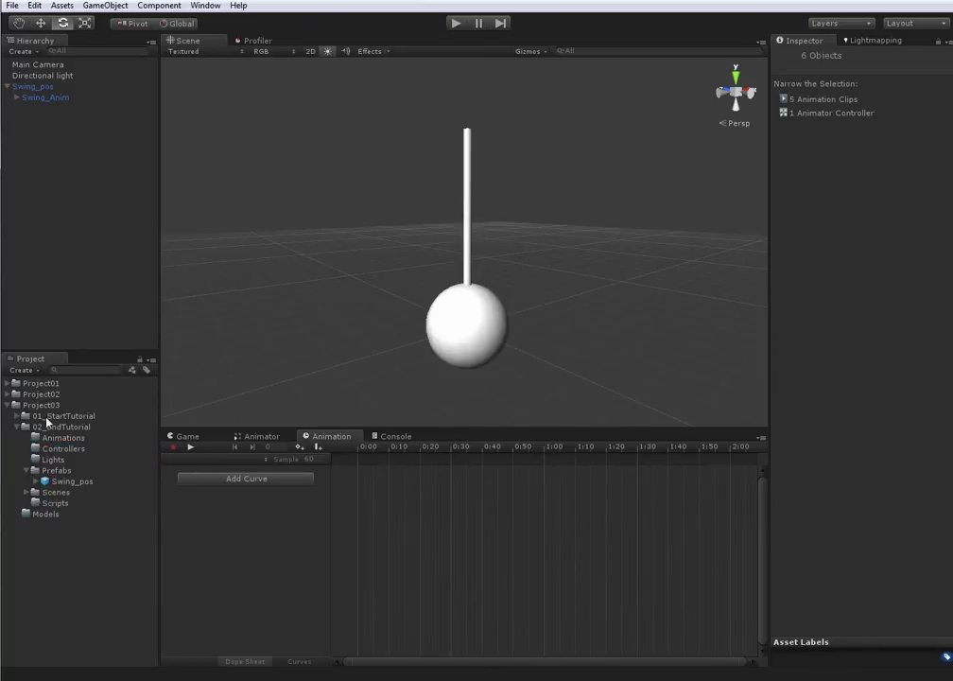
- Create an animation clip for Swing_Anim named SwingFront_Half in the Animations folder of Project03's 02_EndTutorial
click(270, 460)
click(251, 473)
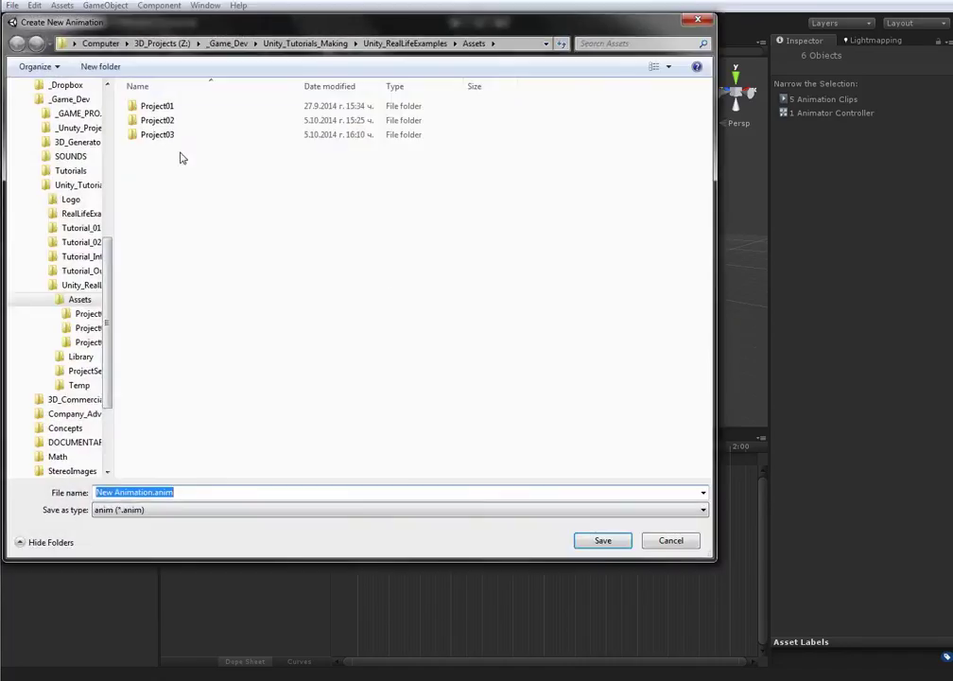
double_click(161, 136)
double_click(153, 121)
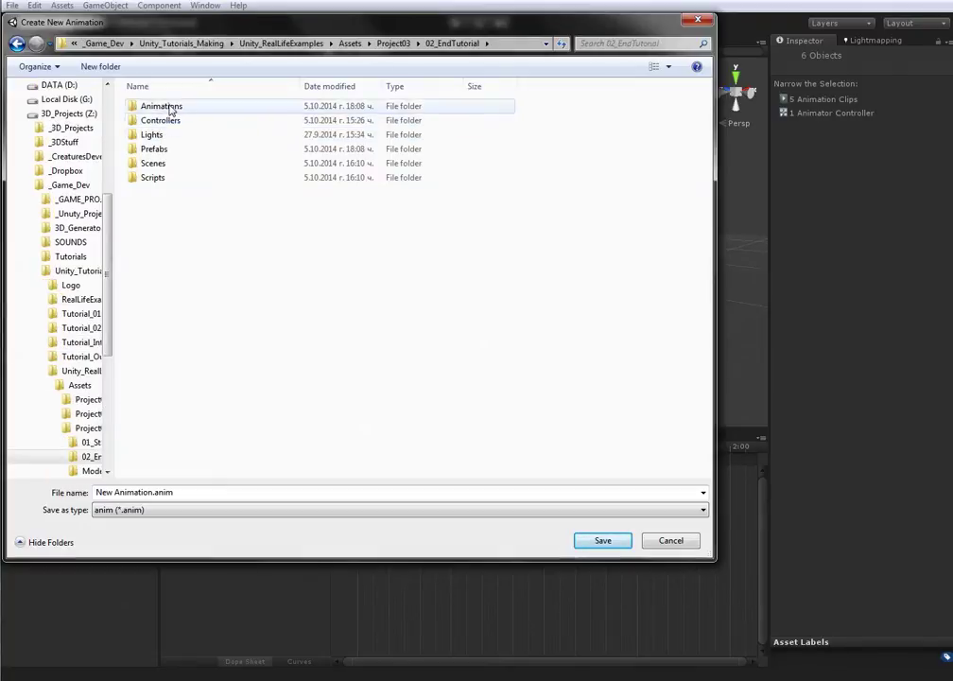
double_click(170, 109)
click(225, 489)
text(S)
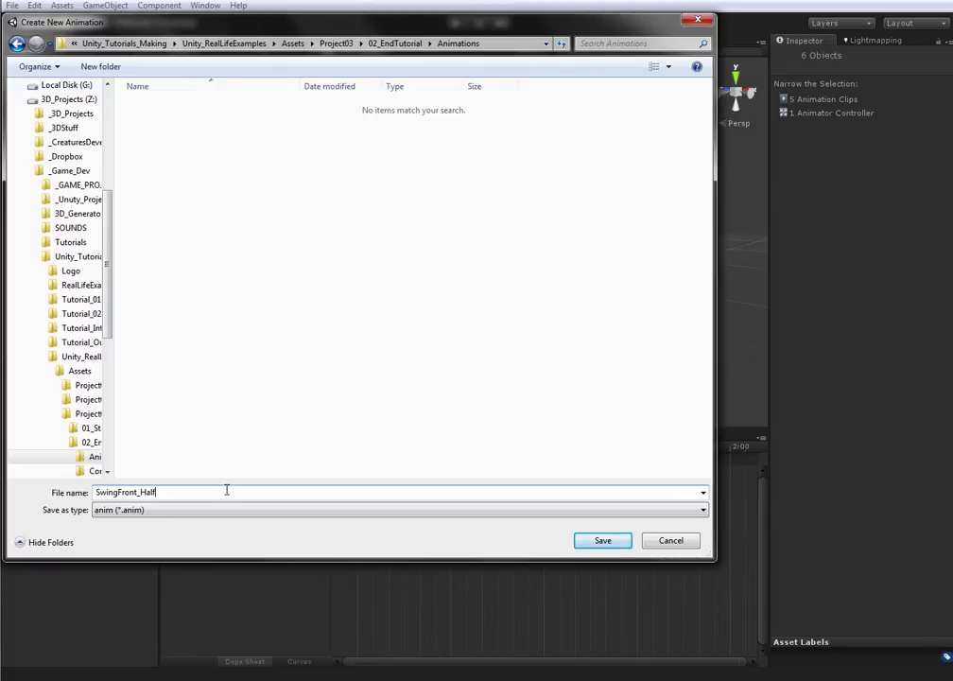
text(wingFront_Half)
key(Return)
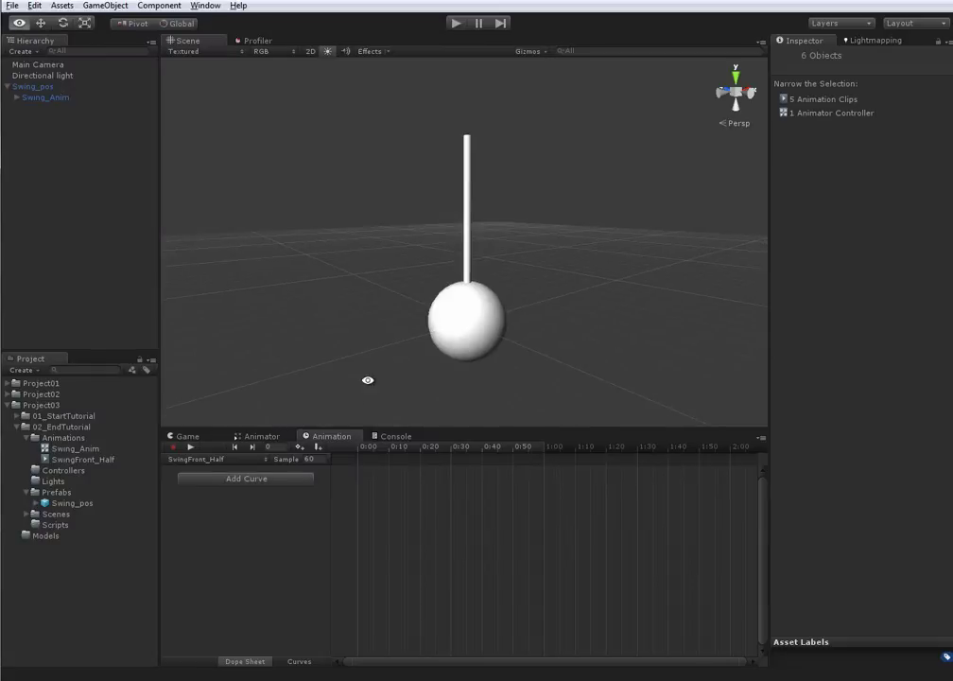
- Turn off Apply Root Motion in Swing_Anim's Animator and apply the change to the prefab
click(481, 314)
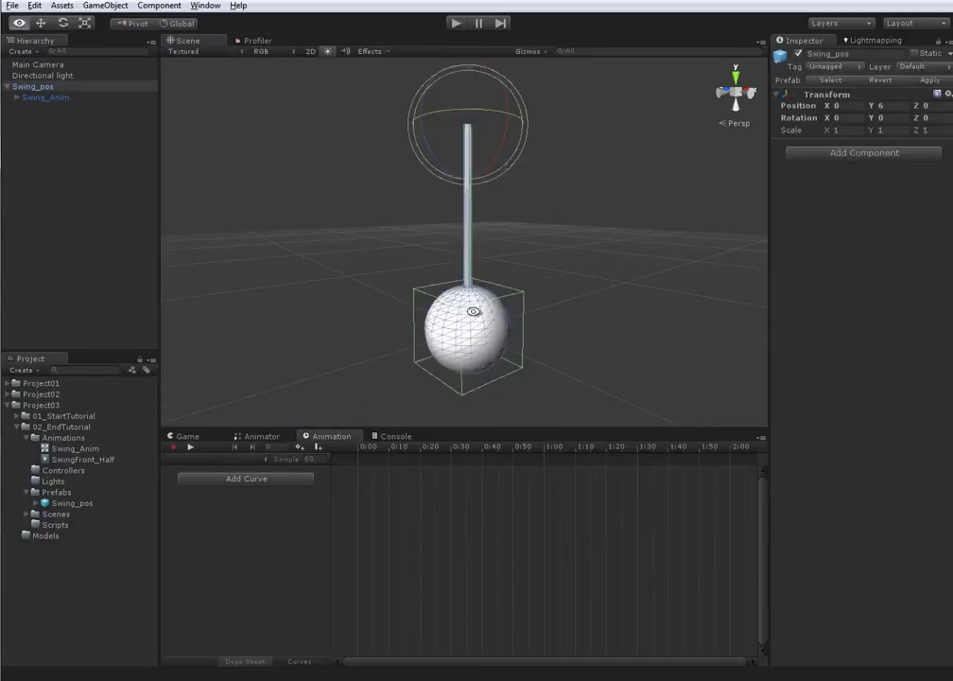
click(47, 97)
click(824, 147)
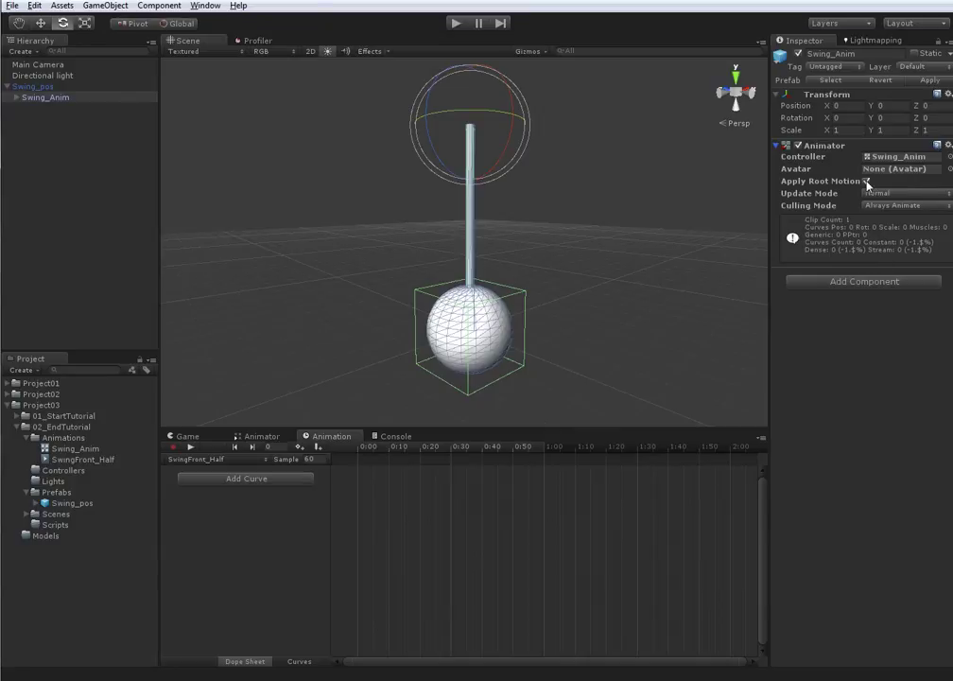
click(866, 181)
click(928, 80)
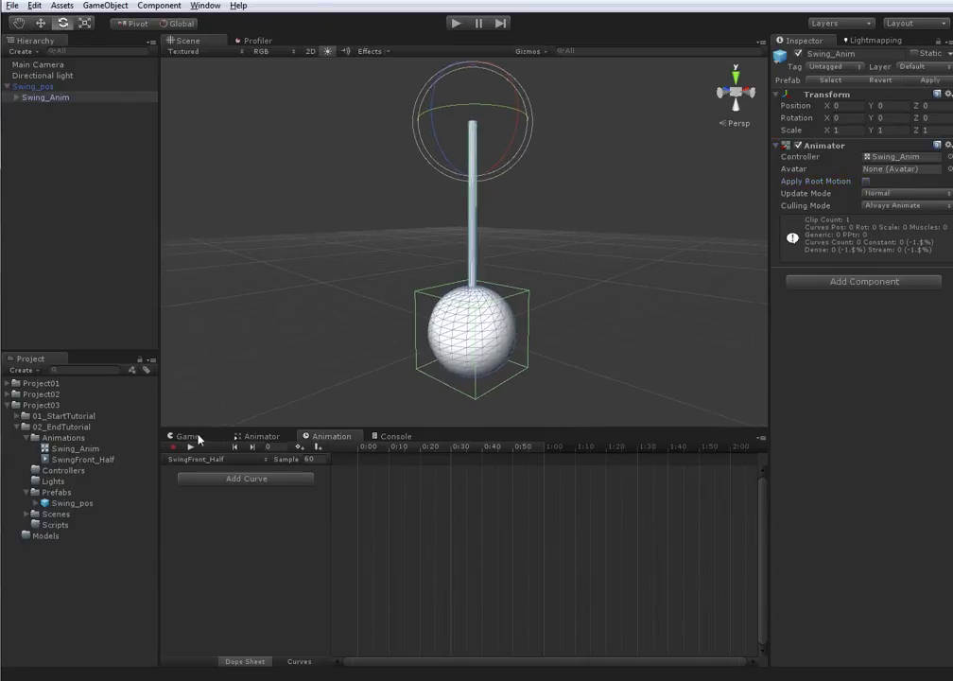
- Create a second clip for Swing_Anim named EmptyClip in 02_EndTutorial's Animations folder of Project03
click(189, 437)
click(321, 437)
click(194, 458)
click(208, 433)
double_click(157, 135)
double_click(175, 120)
double_click(142, 106)
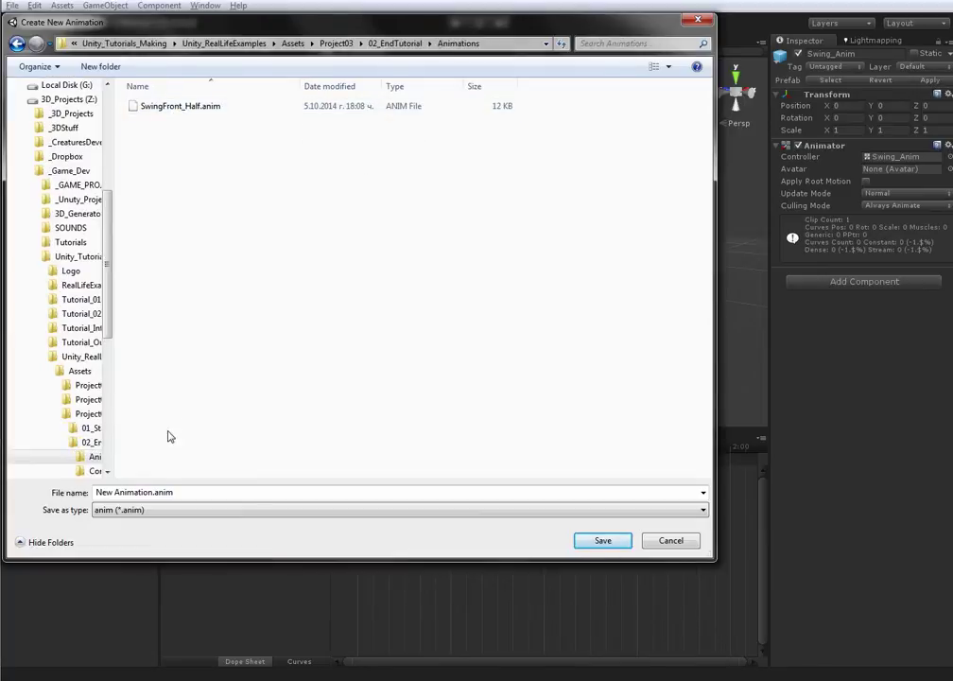
click(178, 492)
text(Empty)
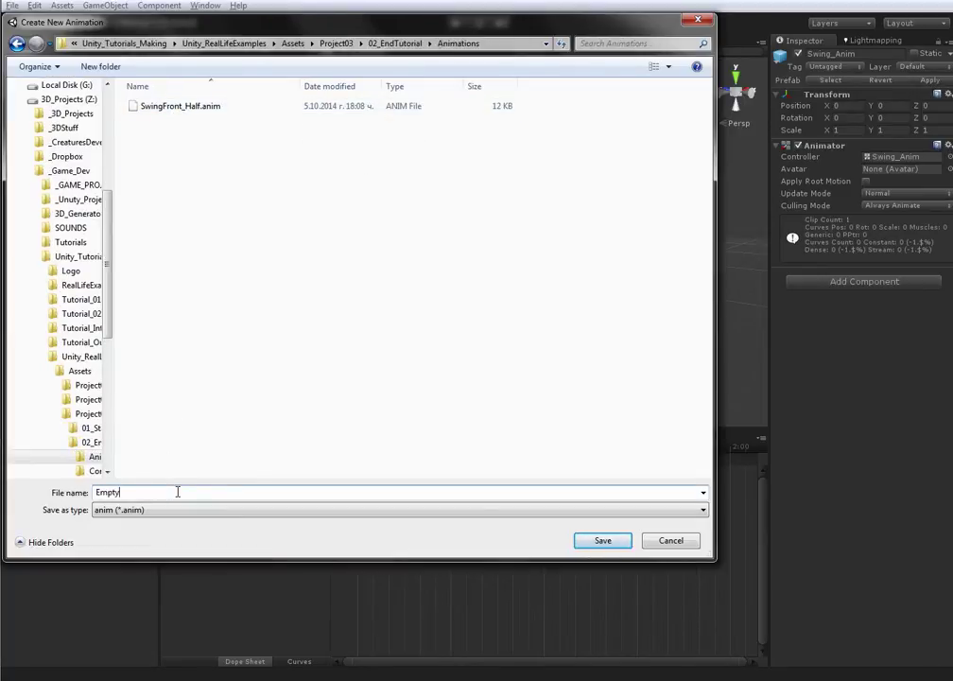
text(Clip)
key(Return)
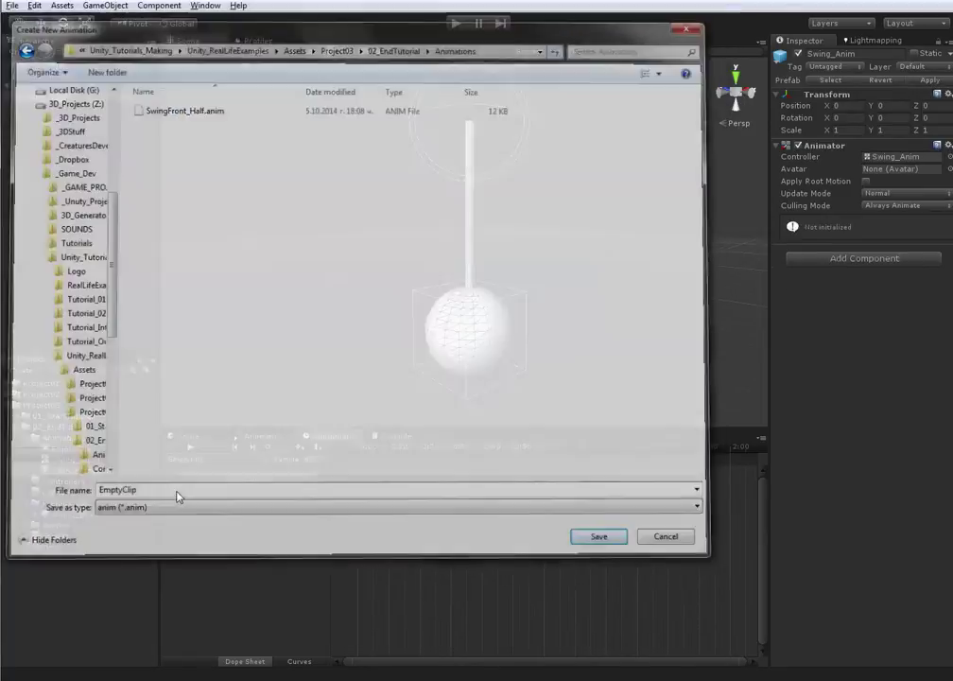
- Create another Swing_Anim clip named SwingFront_Full in Project03's 02_EndTutorial Animations folder
click(200, 462)
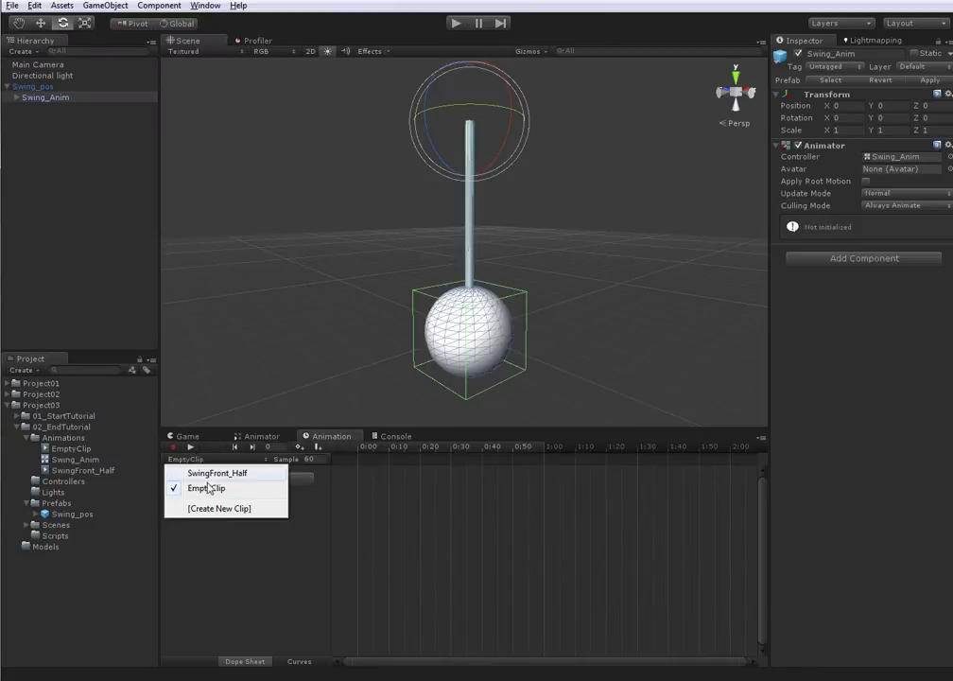
click(213, 510)
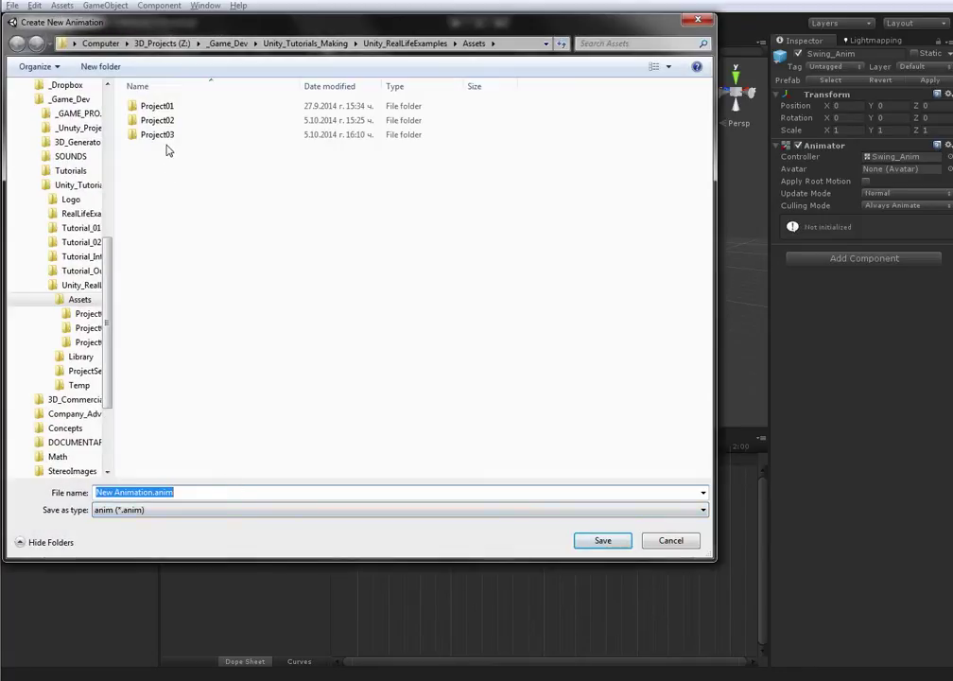
double_click(159, 136)
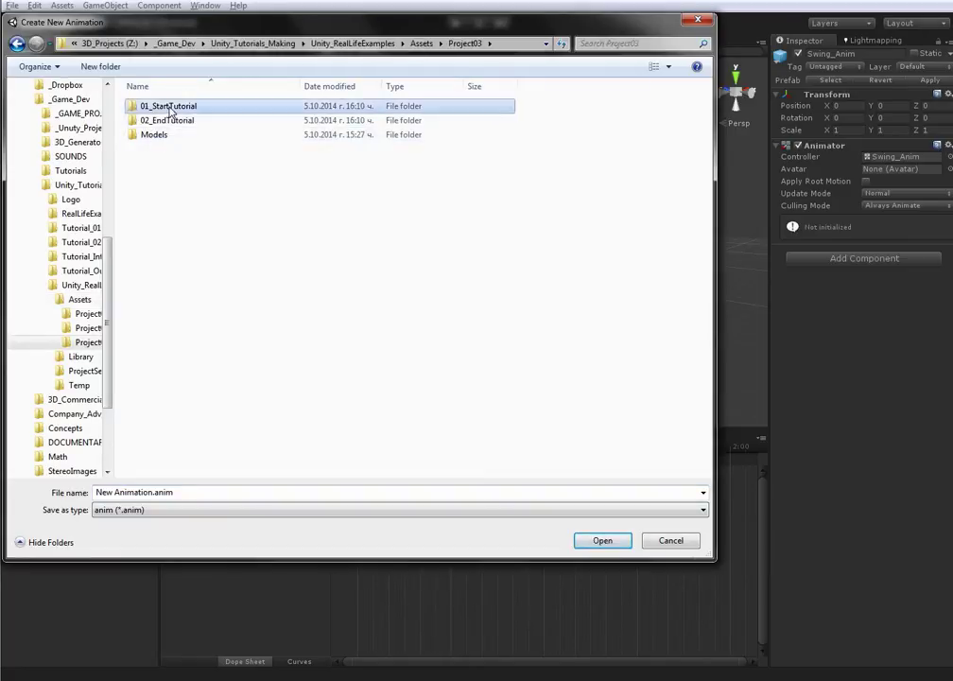
double_click(168, 106)
key(BackSpace)
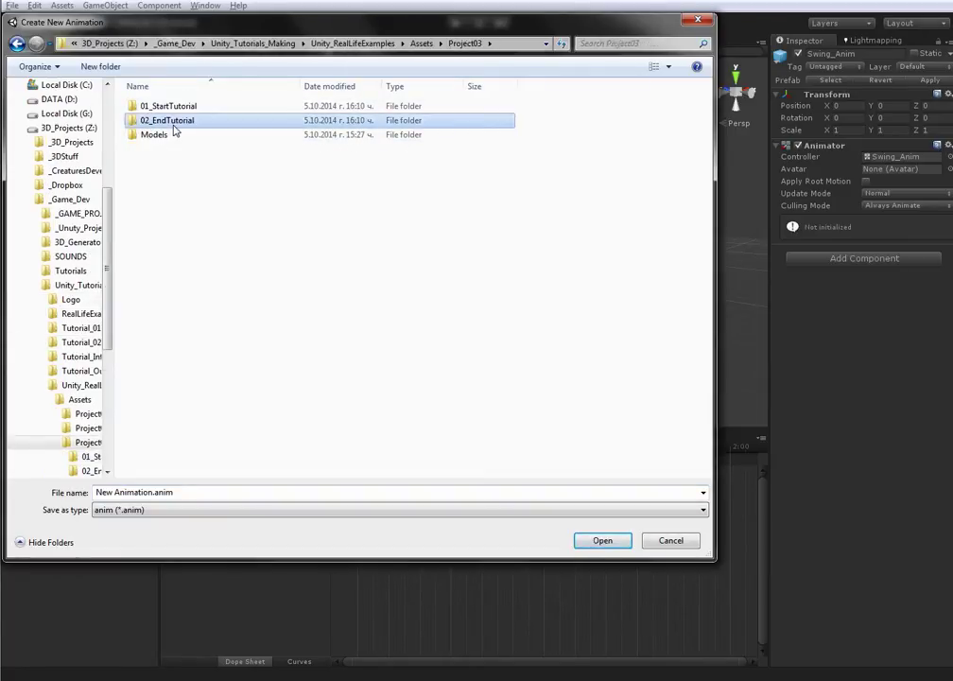
double_click(170, 121)
double_click(168, 106)
click(175, 120)
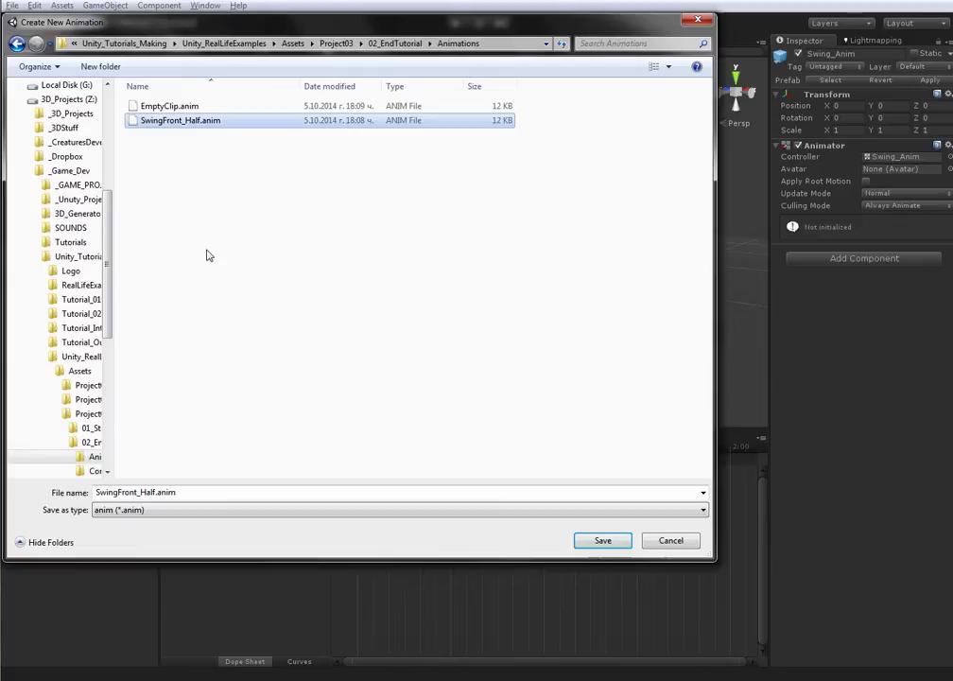
double_click(157, 493)
click(210, 492)
key(Left)
key(Left)
key(BackSpace)
key(BackSpace)
key(BackSpace)
key(BackSpace)
text(Fil)
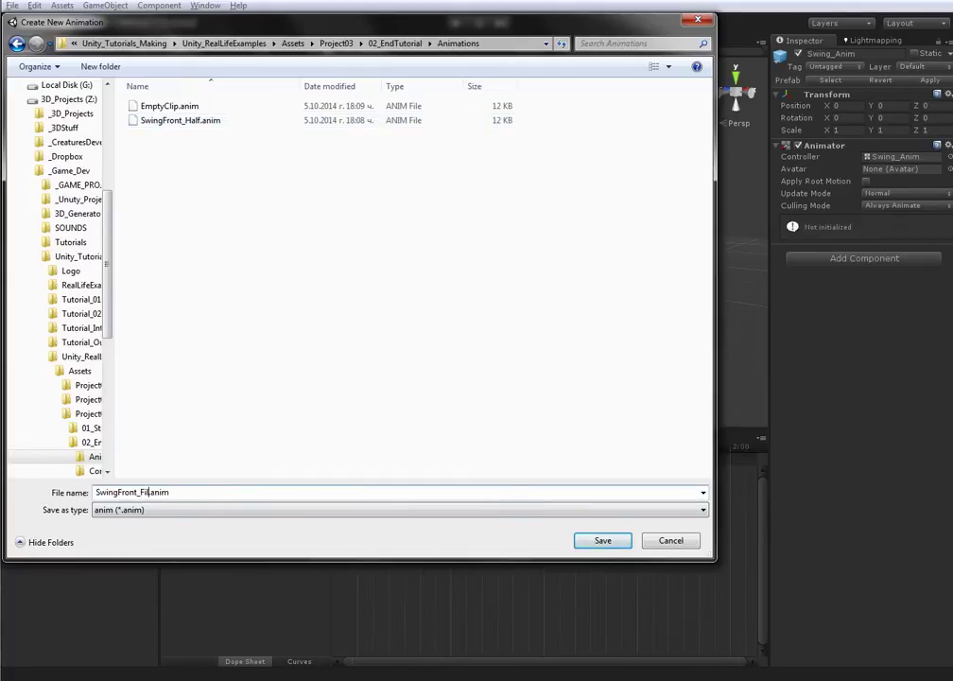
text(u)
text(ull)
key(Return)
- Create a Swing_Anim clip named SwingSide_Half in the same Animations folder, copying its file name for reuse
click(195, 458)
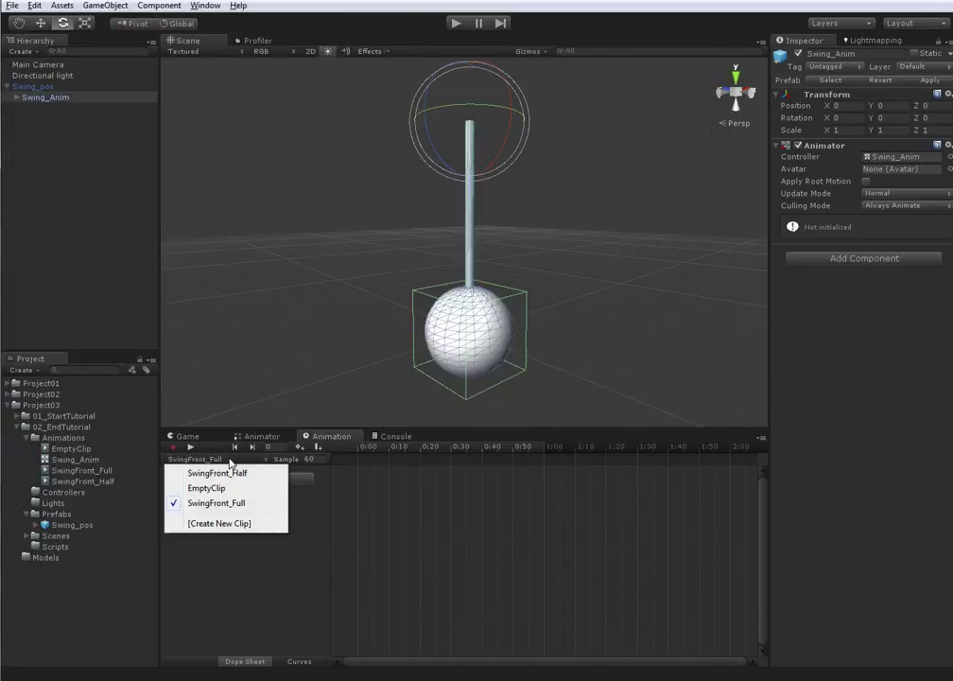
click(216, 521)
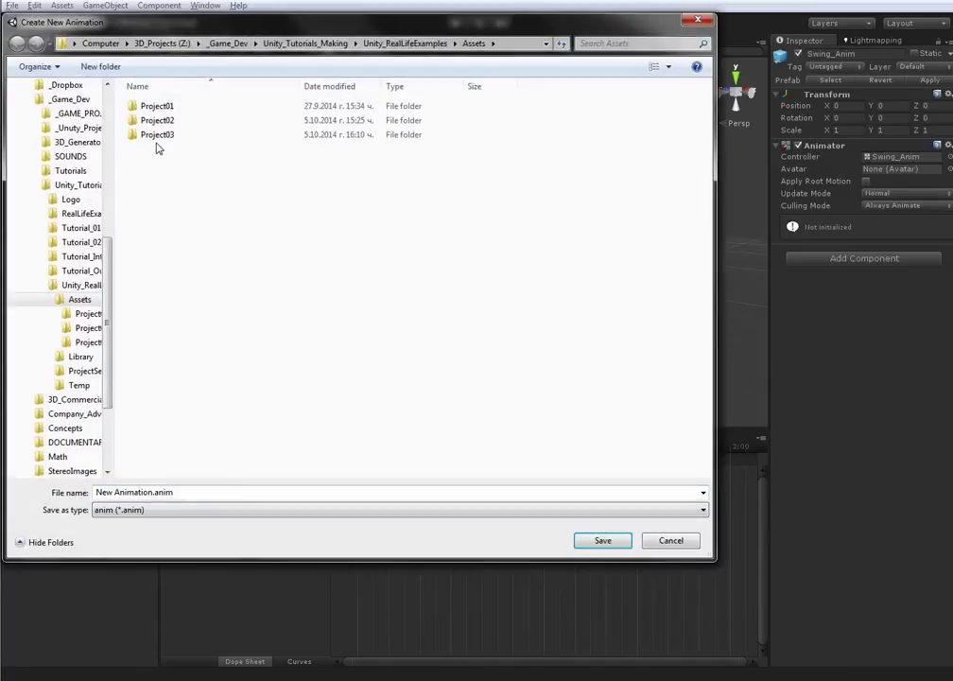
double_click(157, 139)
double_click(160, 120)
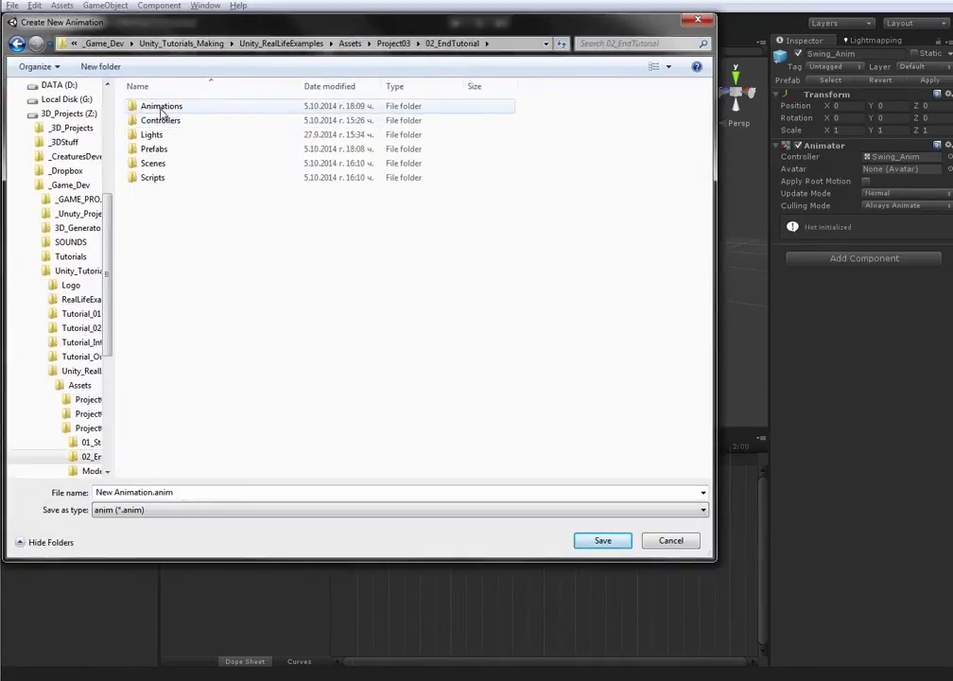
double_click(156, 106)
click(176, 134)
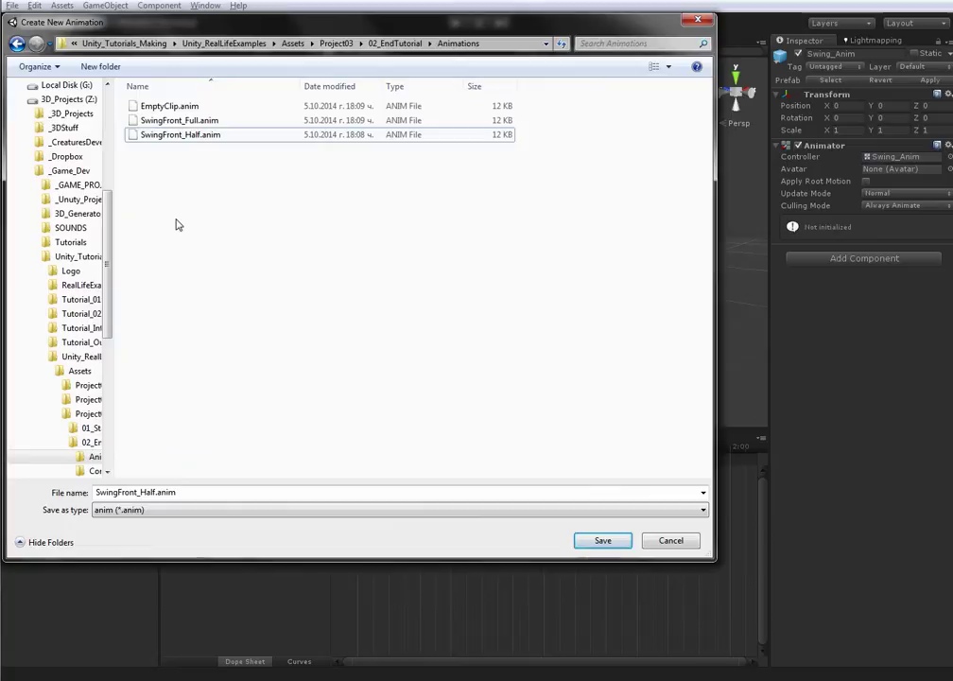
click(157, 493)
key(Left)
key(Left)
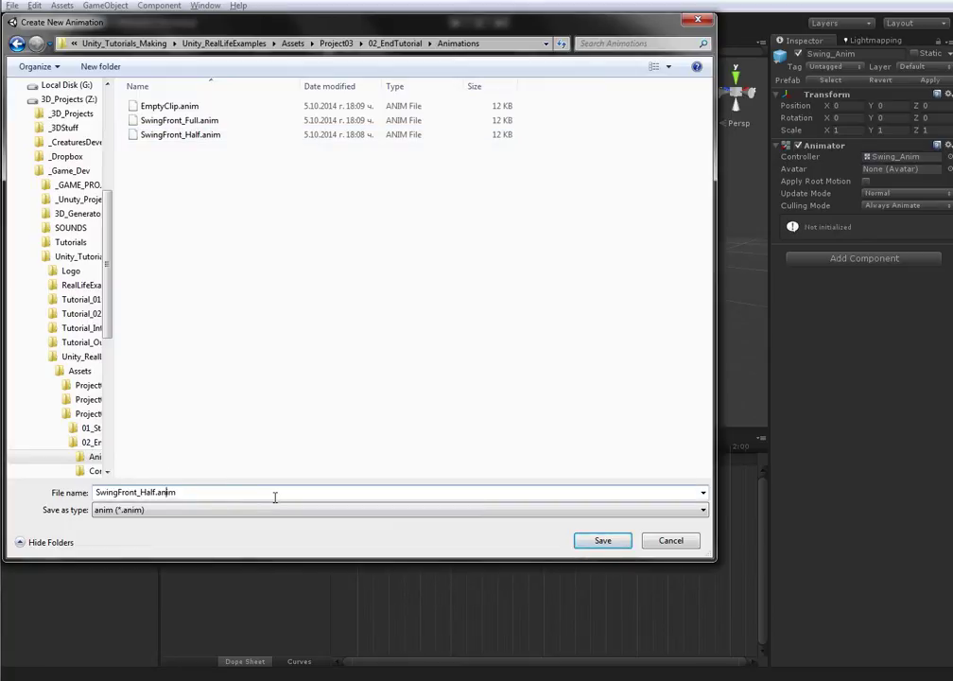
key(BackSpace)
key(BackSpace)
key(BackSpace)
key(BackSpace)
key(BackSpace)
text(Side)
key(ctrl+a)
key(ctrl+c)
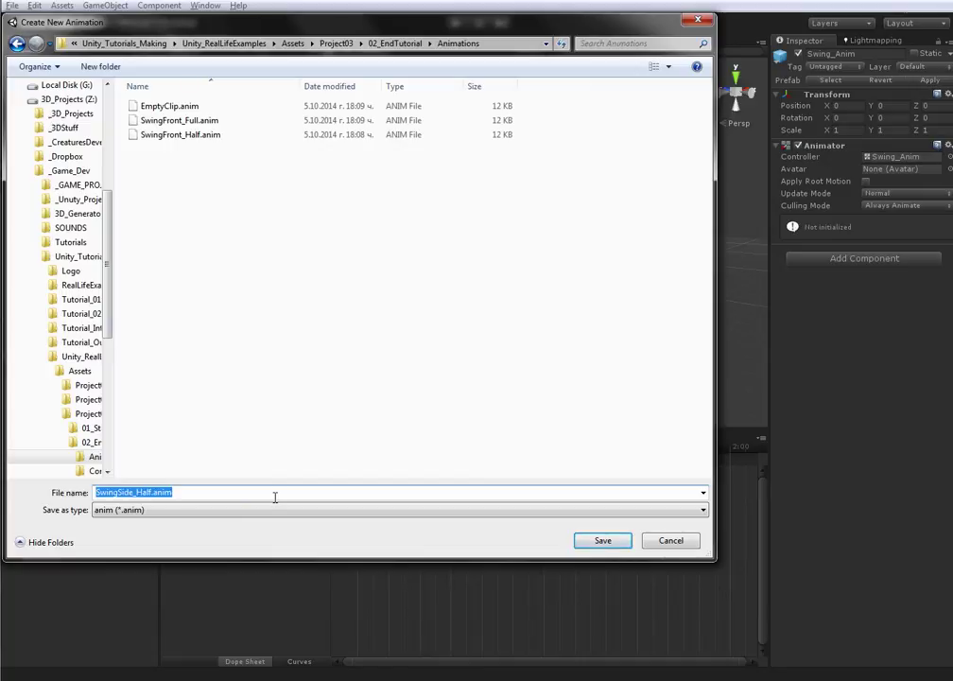
key(Return)
- Create a Swing_Anim clip named SwingSide_Full in the same Animations folder, adapting the copied file name
click(194, 459)
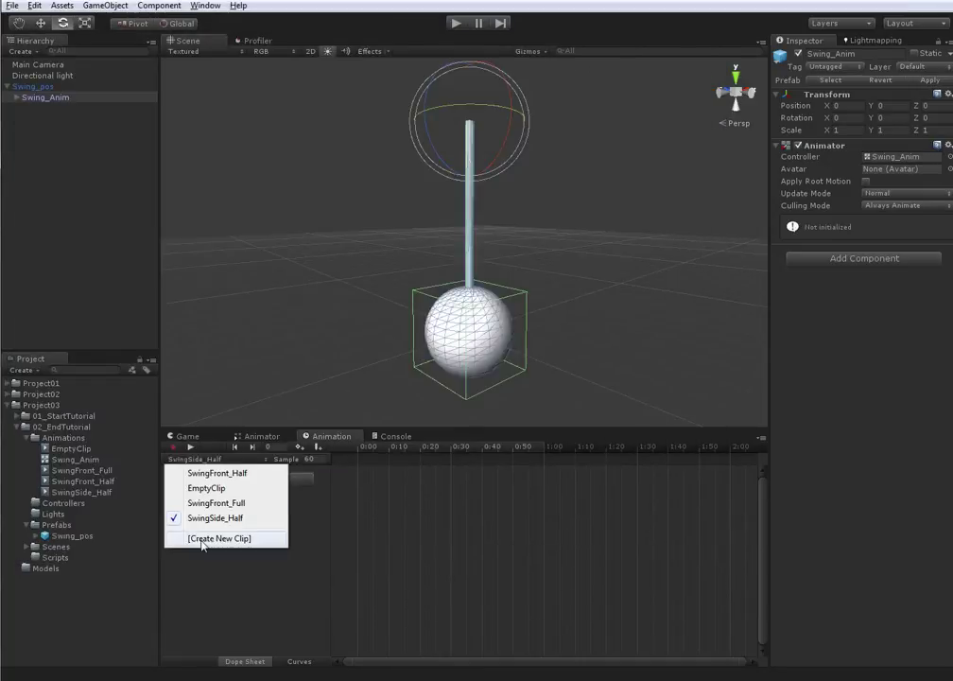
click(201, 539)
double_click(183, 135)
double_click(166, 120)
double_click(170, 107)
click(208, 495)
key(ctrl+v)
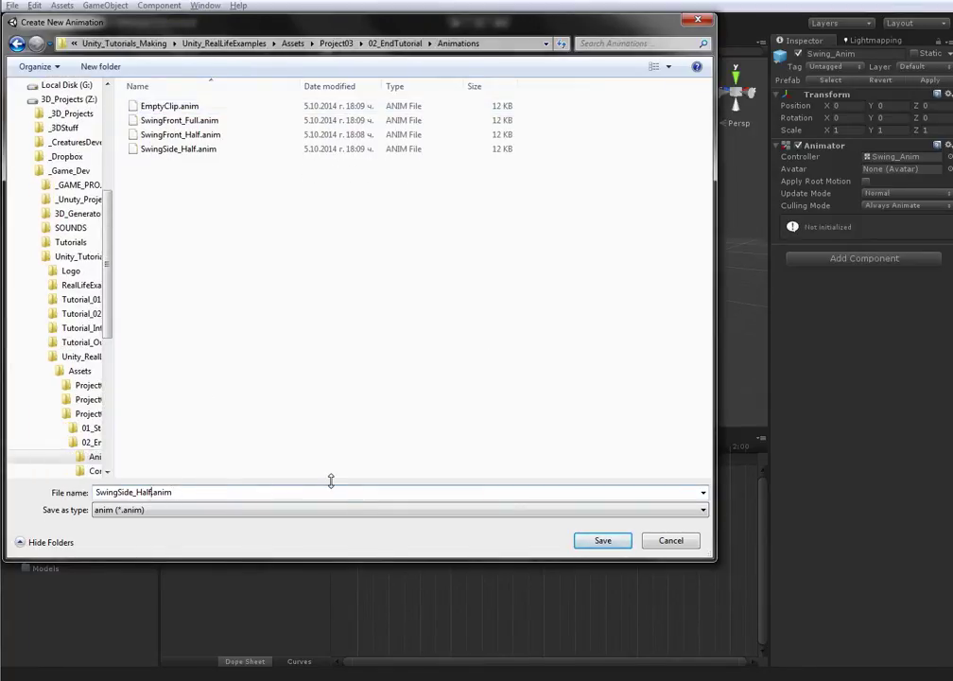
key(BackSpace)
text(Full)
key(Return)
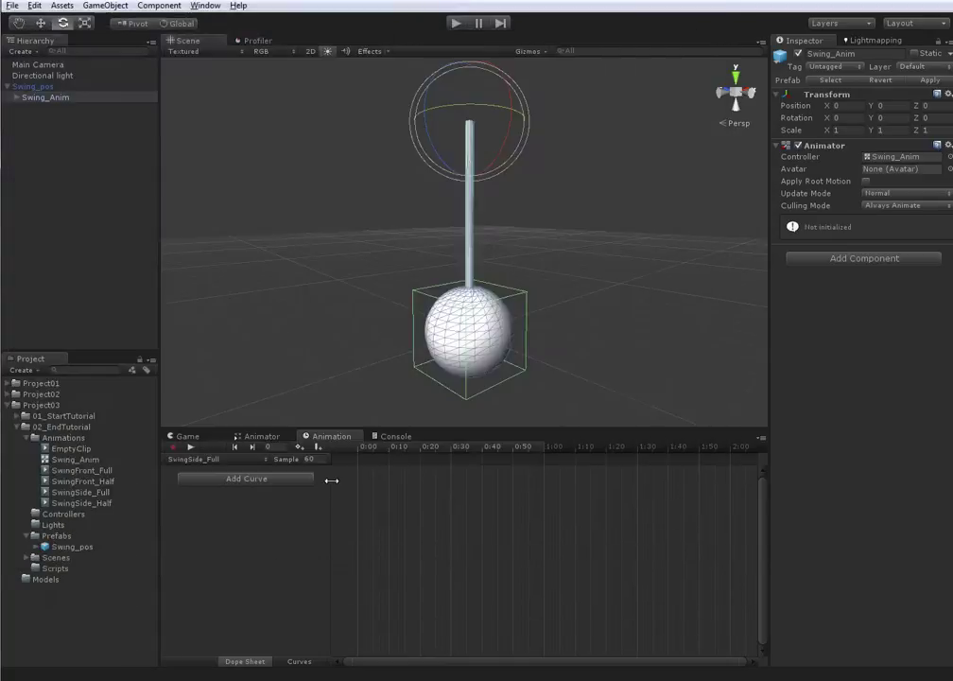
- Show the Game view and align the Main Camera with a scene view that frames the whole ball and rod upright
alt+right_drag(428, 220, 402, 224)
alt+right_drag(460, 262, 407, 284)
alt+drag(473, 289, 549, 233)
alt+right_drag(549, 234, 379, 249)
click(535, 106)
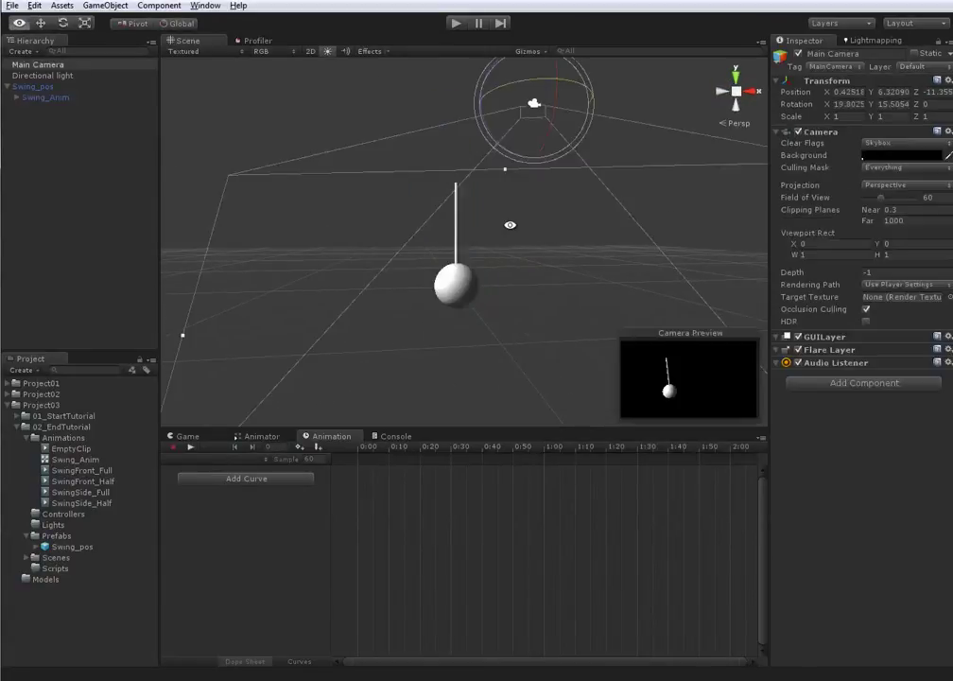
alt+right_drag(559, 261, 591, 266)
alt+drag(596, 267, 632, 281)
click(186, 438)
alt+right_drag(493, 243, 528, 238)
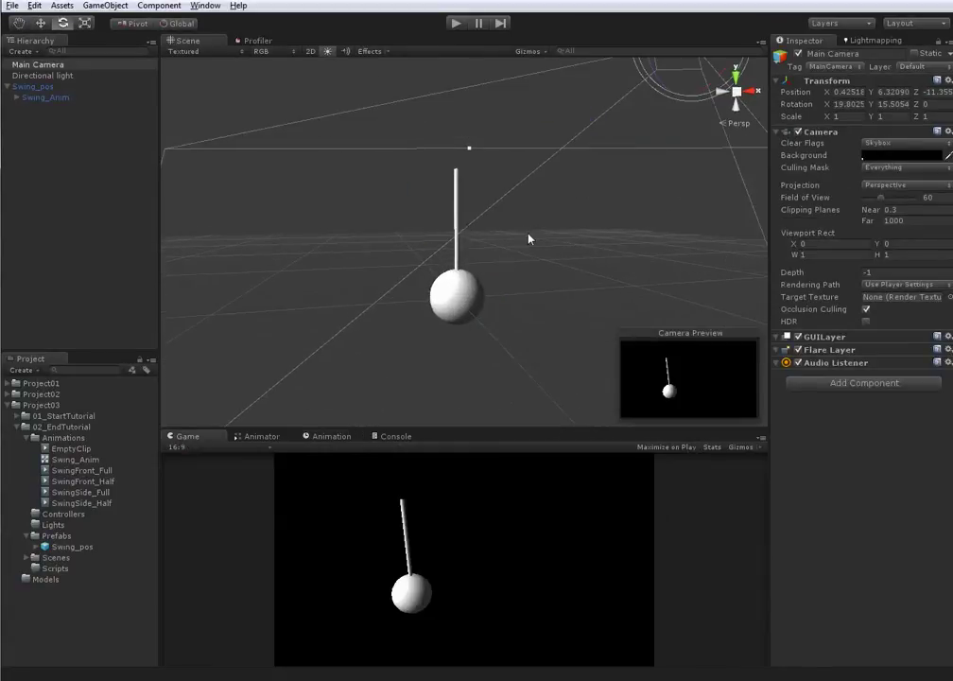
key(ctrl+shift+f)
alt+drag(534, 235, 515, 233)
scroll(535, 234, down, 2)
click(577, 229)
alt+drag(597, 259, 624, 268)
alt+right_drag(624, 267, 558, 274)
alt+right_drag(515, 151, 467, 278)
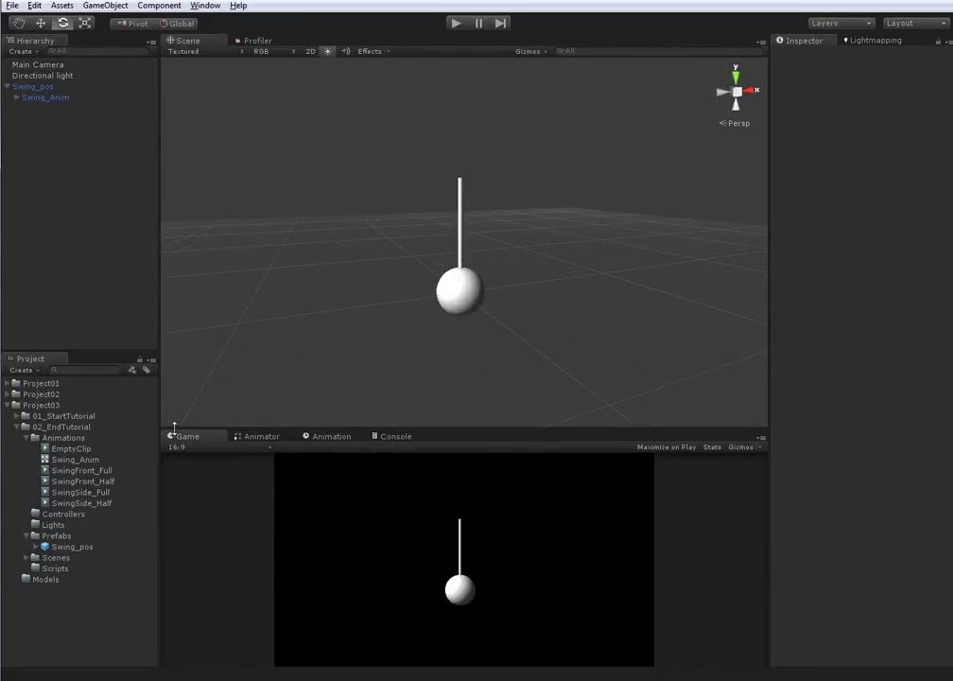
- Add a Rigidbody to Swing_Anim with Use Gravity off and Is Kinematic on
click(46, 97)
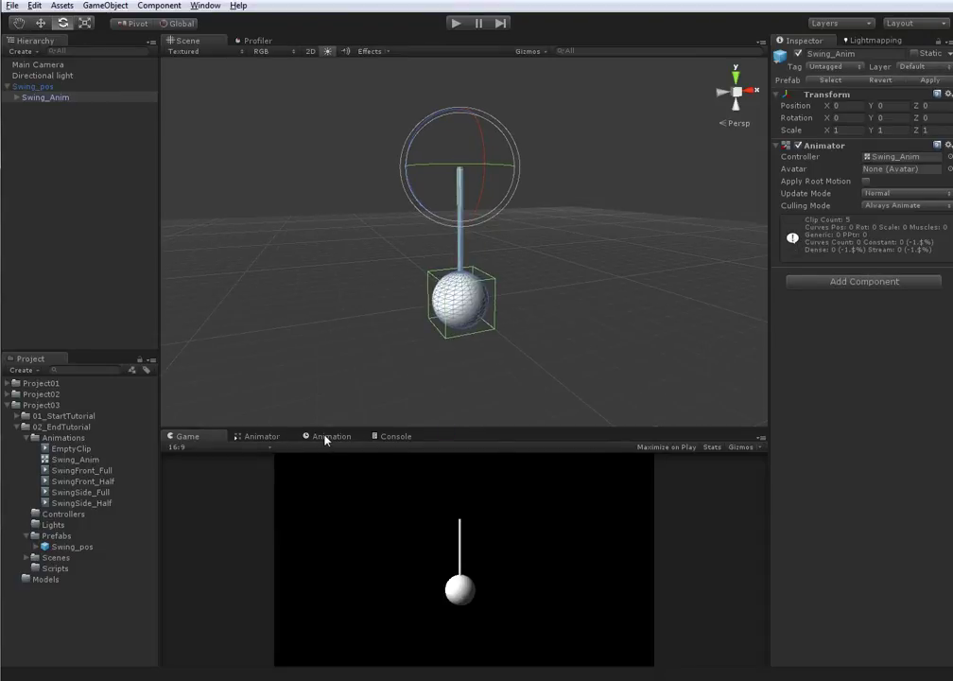
click(833, 282)
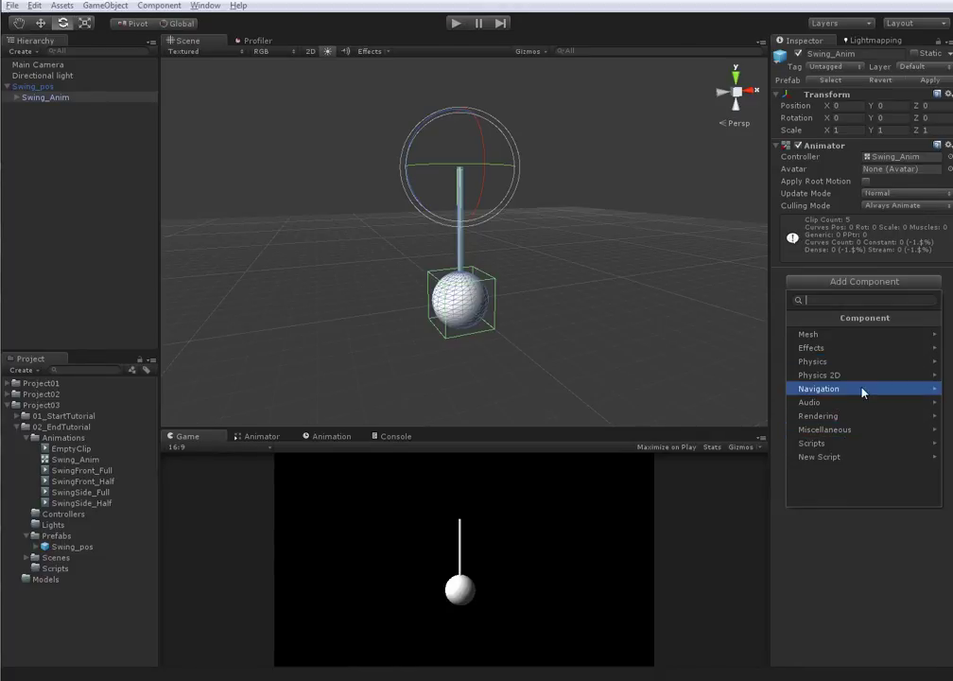
click(856, 361)
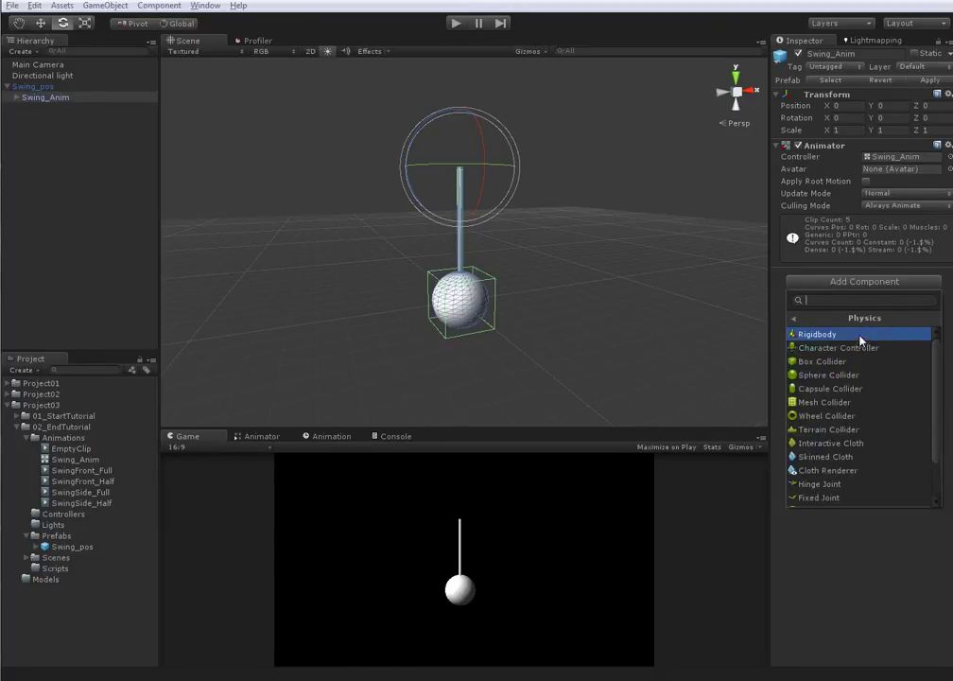
click(812, 334)
click(867, 322)
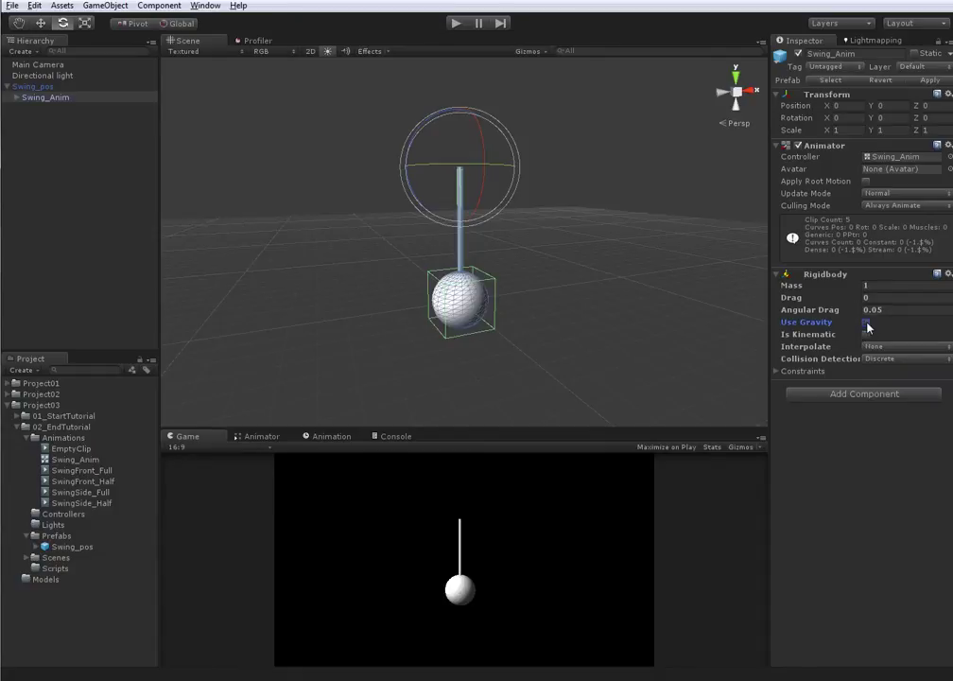
click(866, 335)
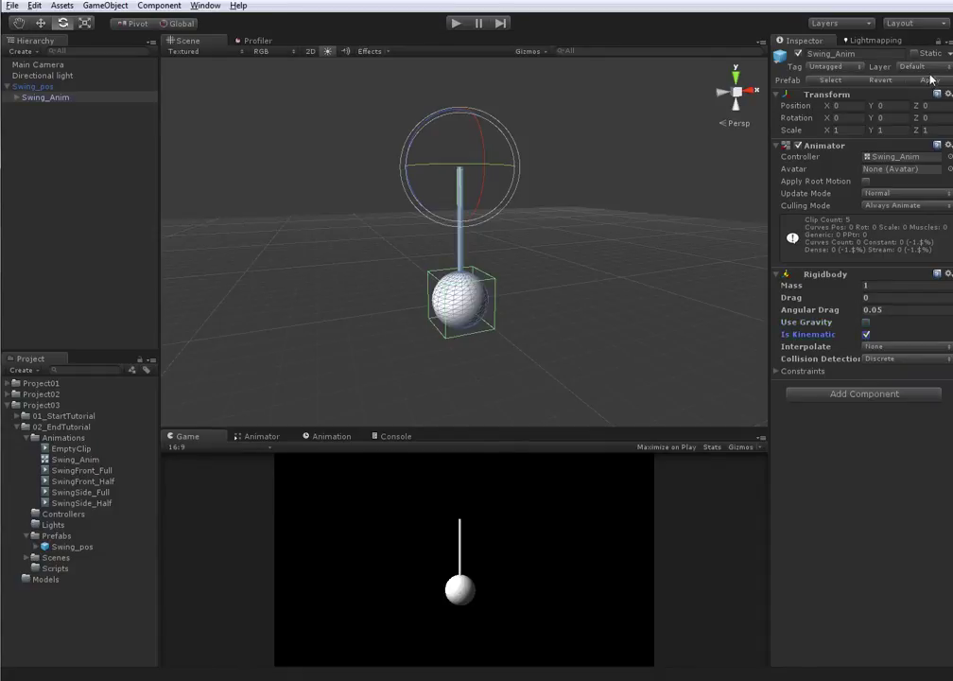
- Make the Sphere's Box Collider a trigger and apply the change to the Swing_pos prefab
click(448, 302)
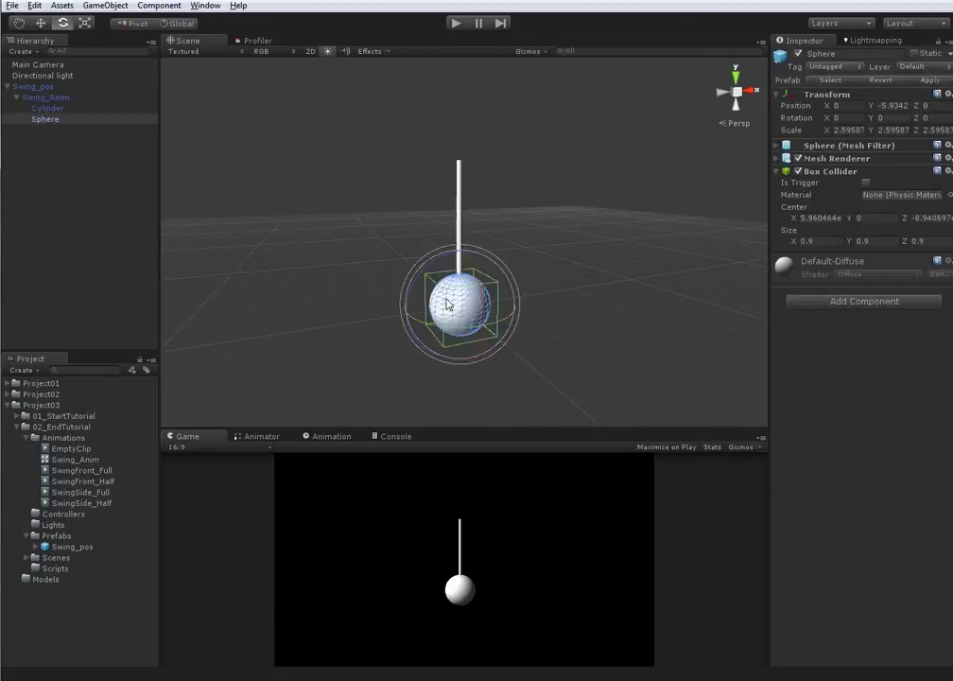
click(69, 120)
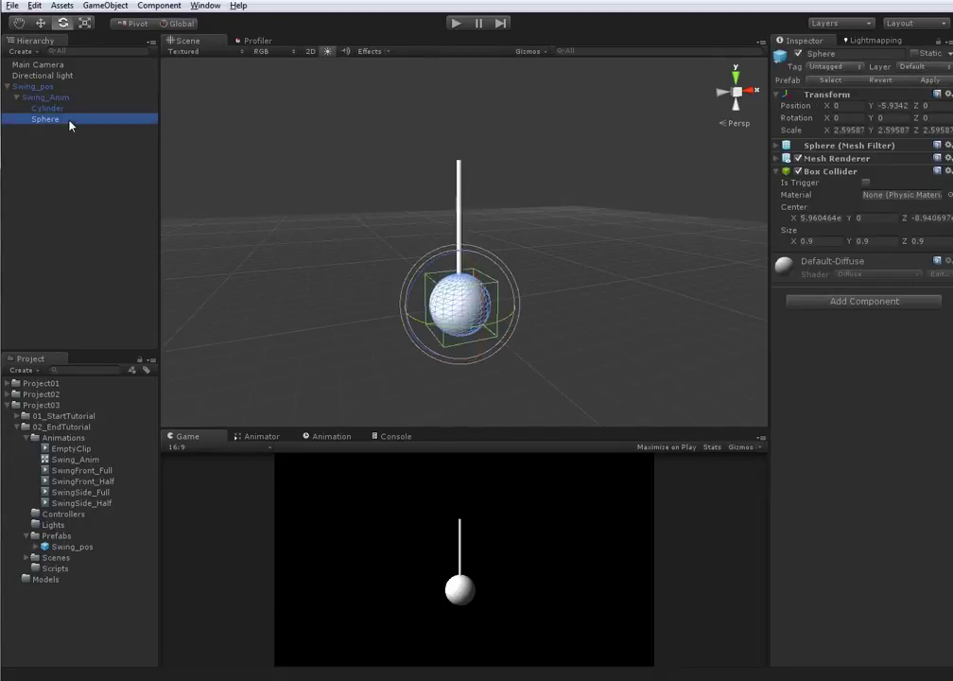
click(559, 264)
click(483, 304)
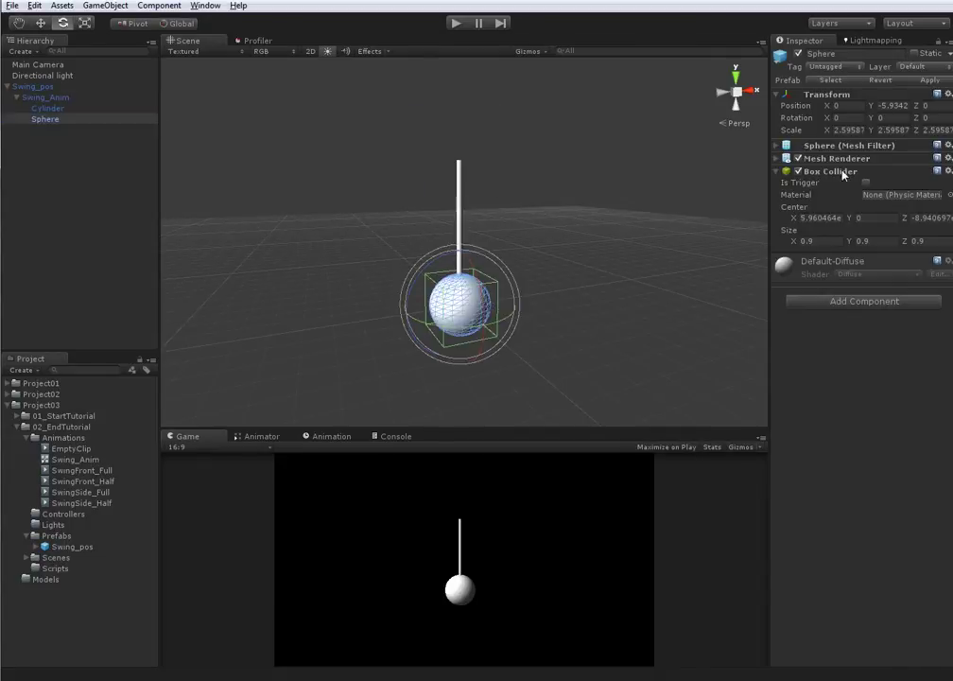
click(867, 182)
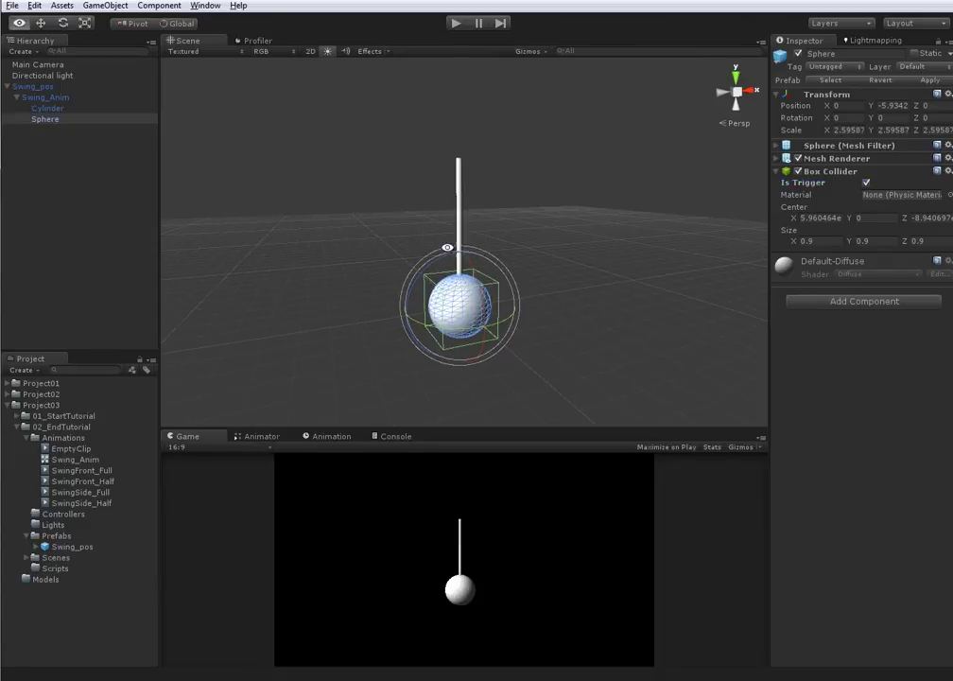
click(32, 86)
click(928, 81)
- Remove the Capsule Collider component from the Cylinder rod
alt+right_drag(577, 264, 607, 266)
alt+drag(474, 264, 466, 257)
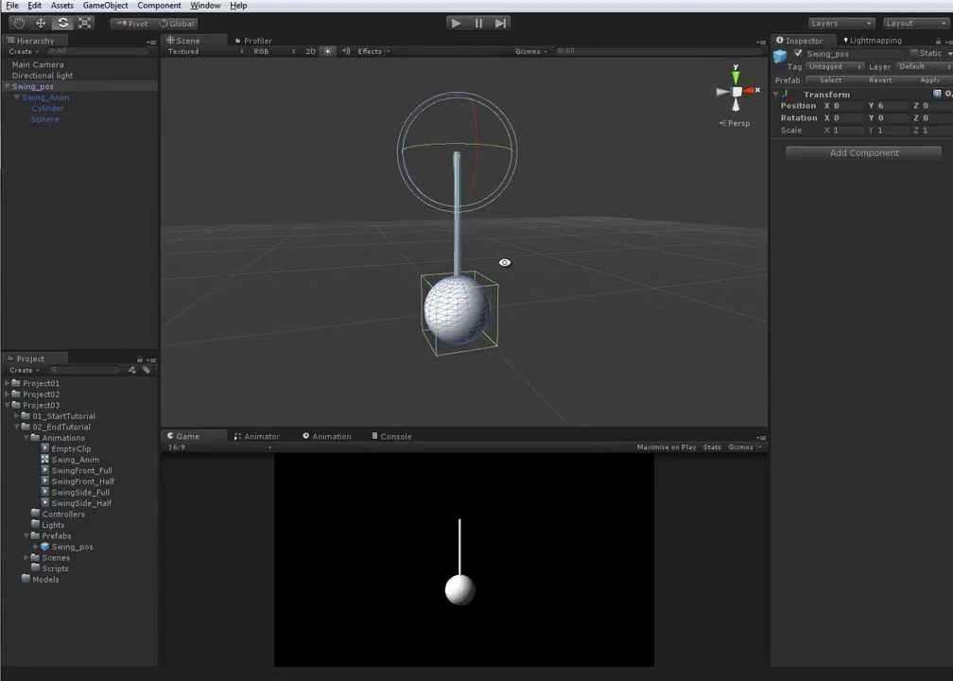
alt+drag(559, 242, 486, 254)
click(486, 253)
alt+right_drag(461, 249, 492, 266)
click(435, 339)
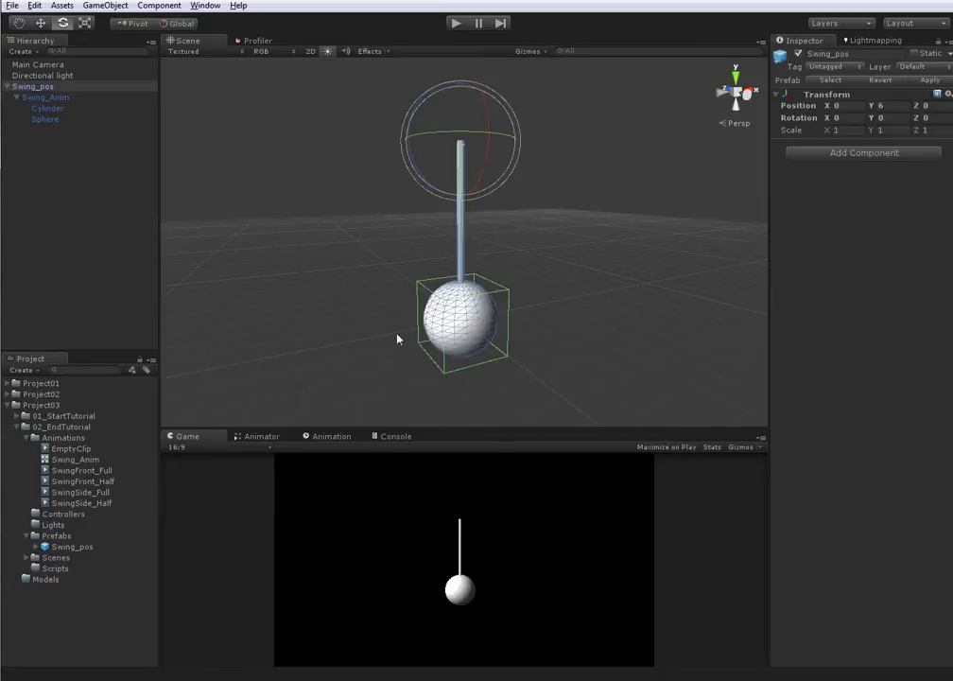
click(470, 249)
click(464, 248)
click(463, 248)
click(48, 111)
right_click(845, 161)
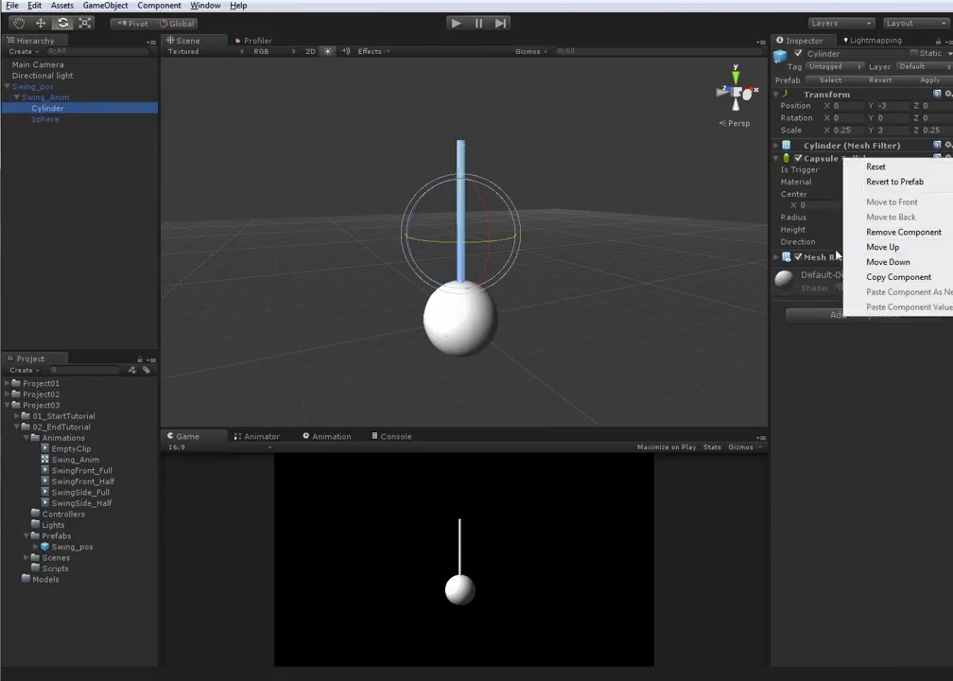
click(906, 232)
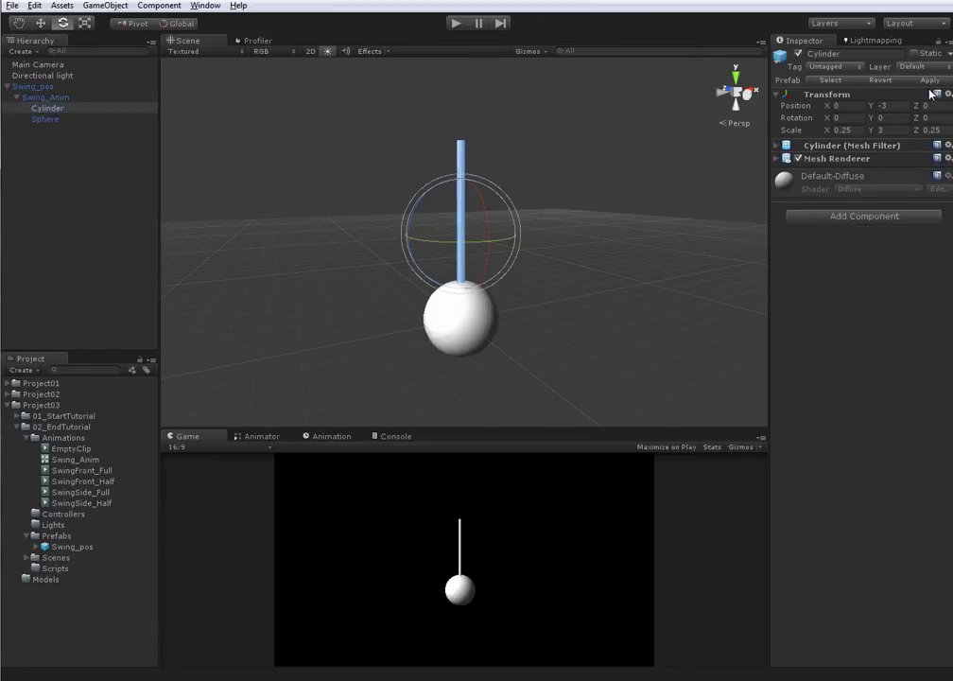
click(582, 294)
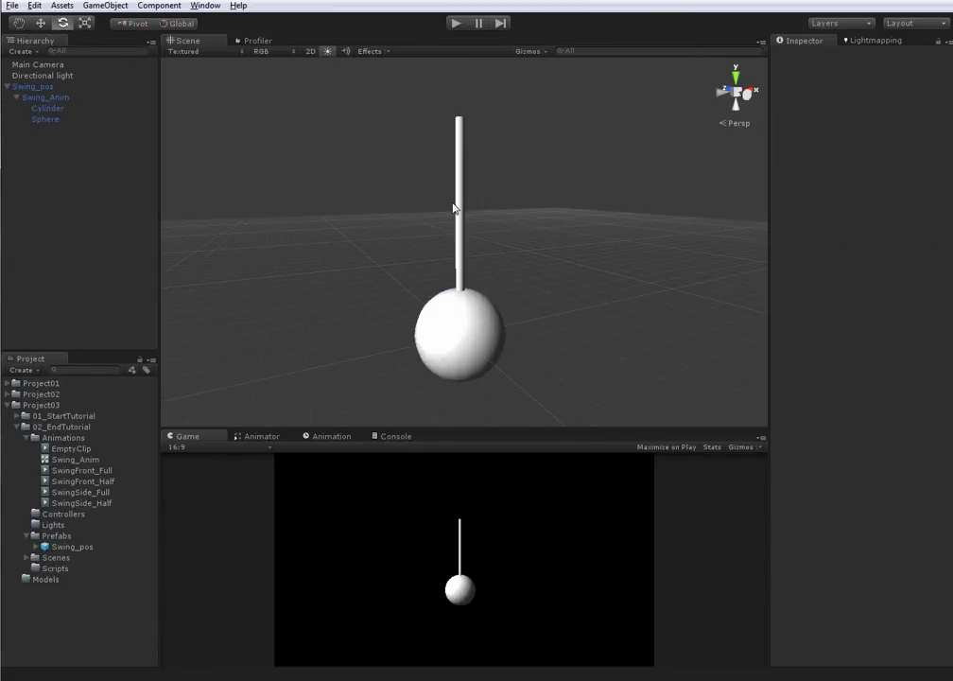
- Bring up Swing_Anim's SwingFront_Half clip for animation editing, with the whole ball and rod framed in the scene
click(38, 97)
click(16, 97)
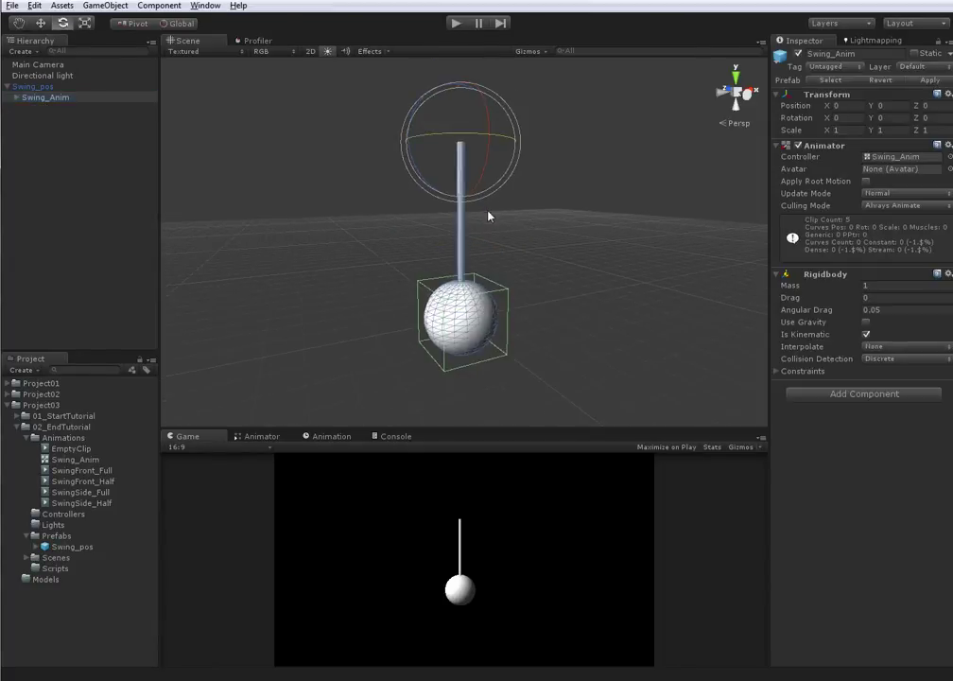
click(331, 437)
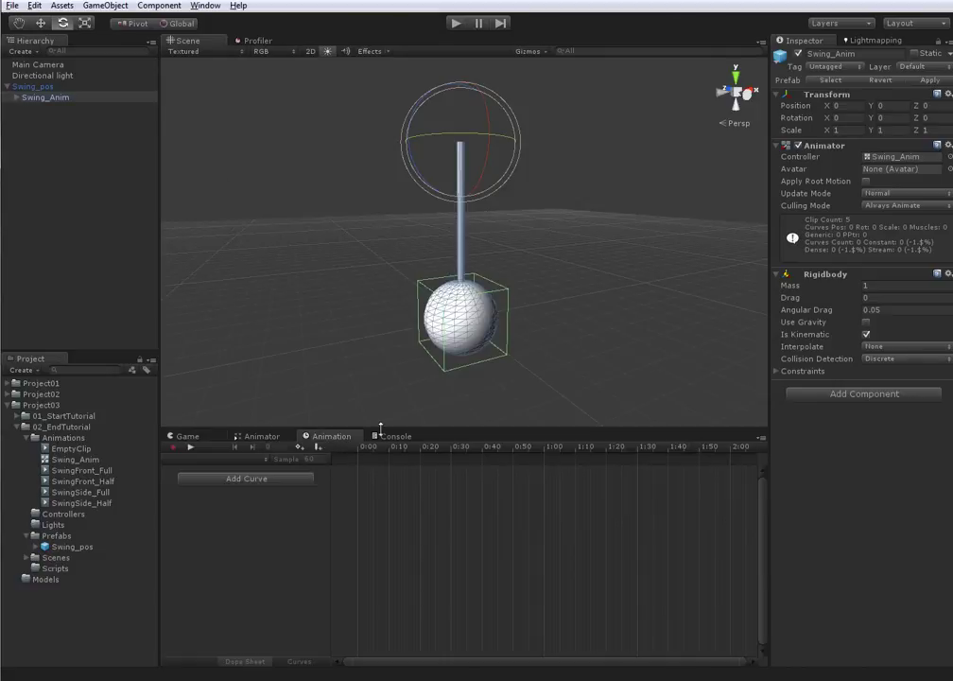
click(236, 462)
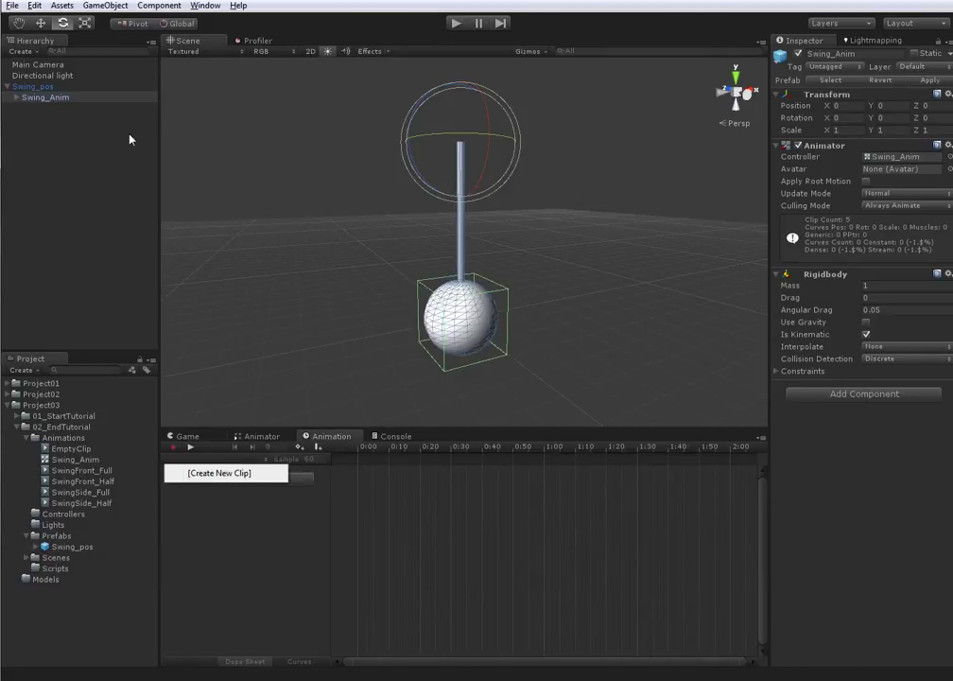
click(73, 99)
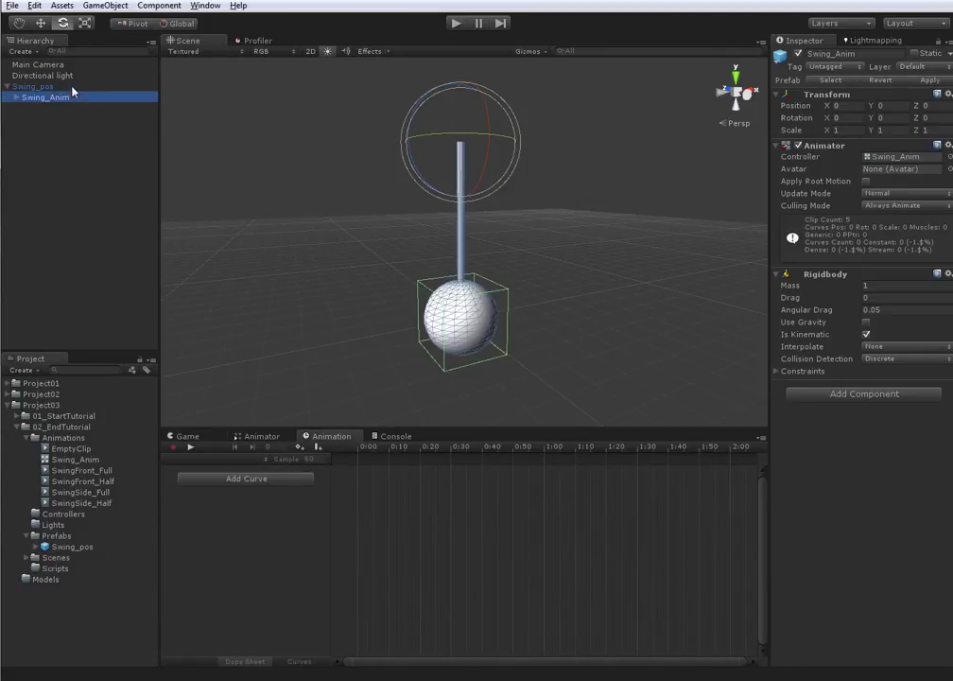
click(236, 459)
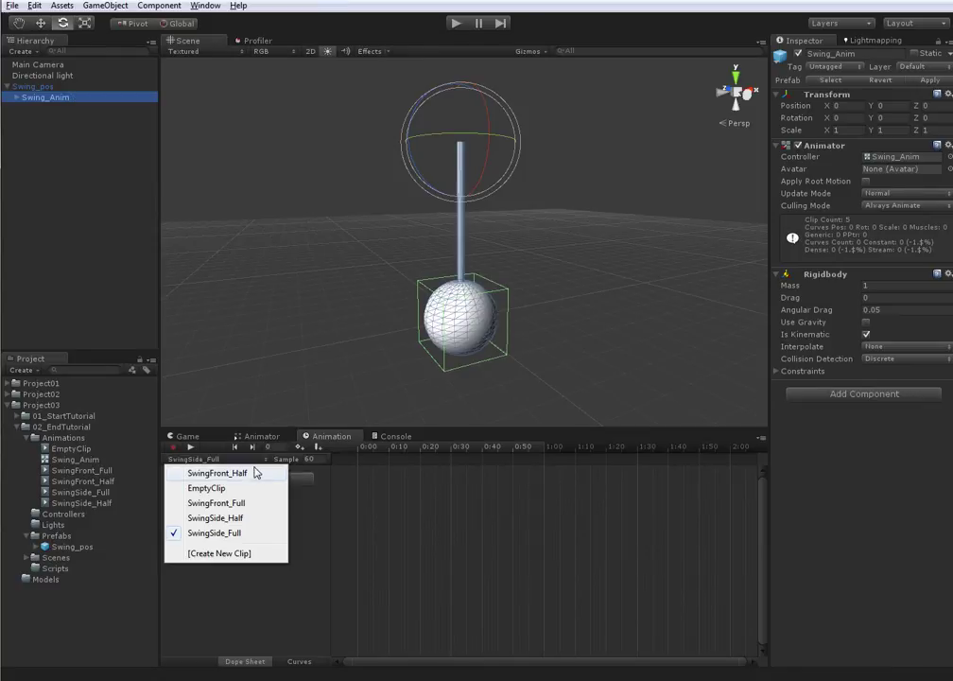
click(256, 473)
scroll(464, 225, down, 8)
alt+drag(599, 360, 549, 345)
scroll(549, 345, up, 5)
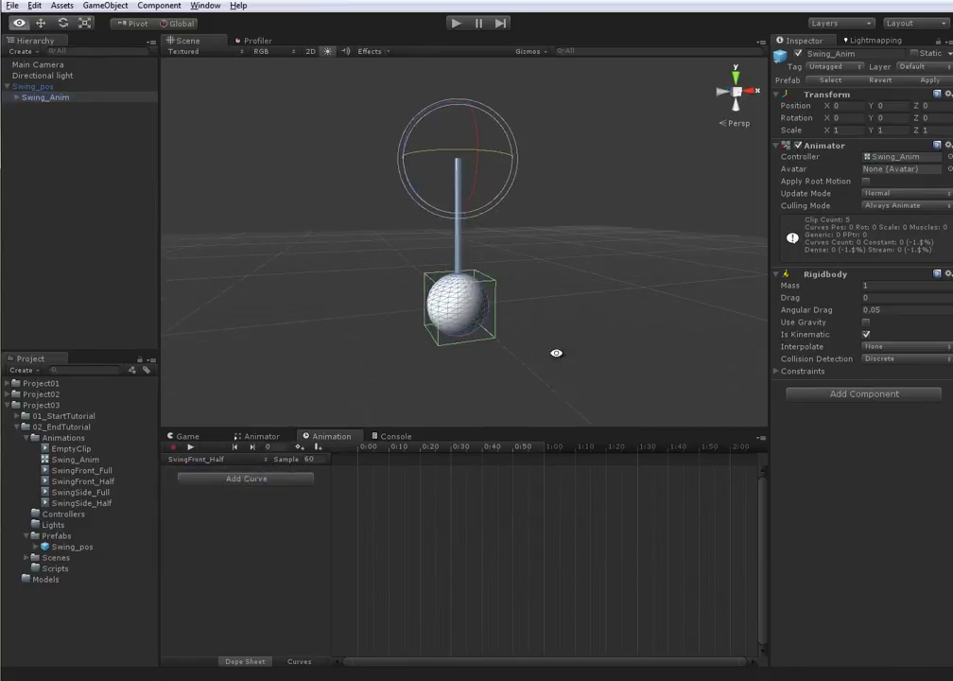
- Start recording on the SwingFront_Half clip and add a Transform Rotation curve for Swing_Anim
click(173, 446)
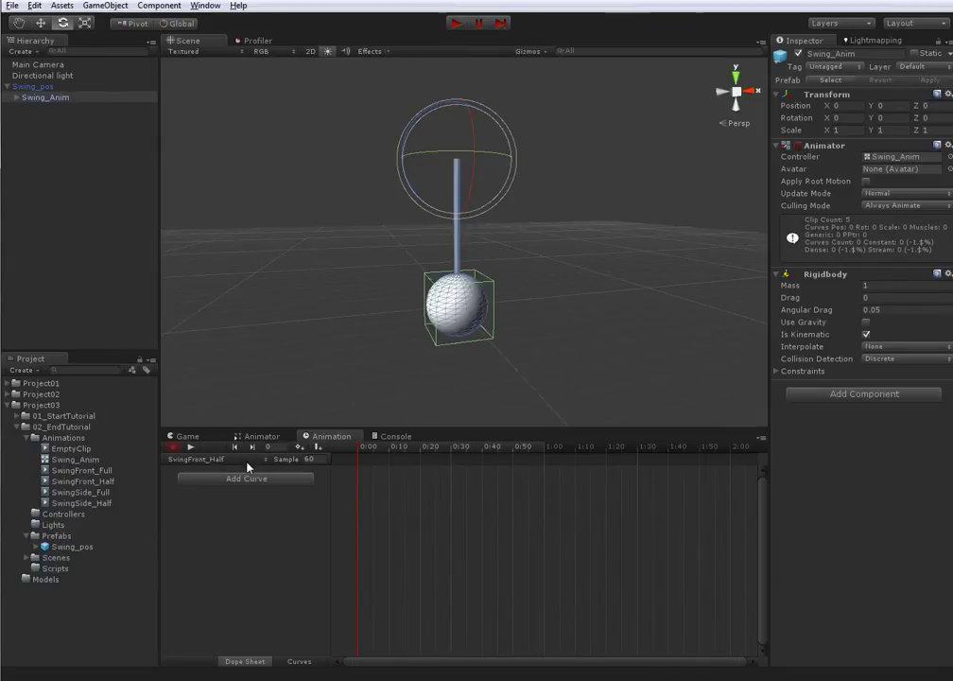
click(239, 458)
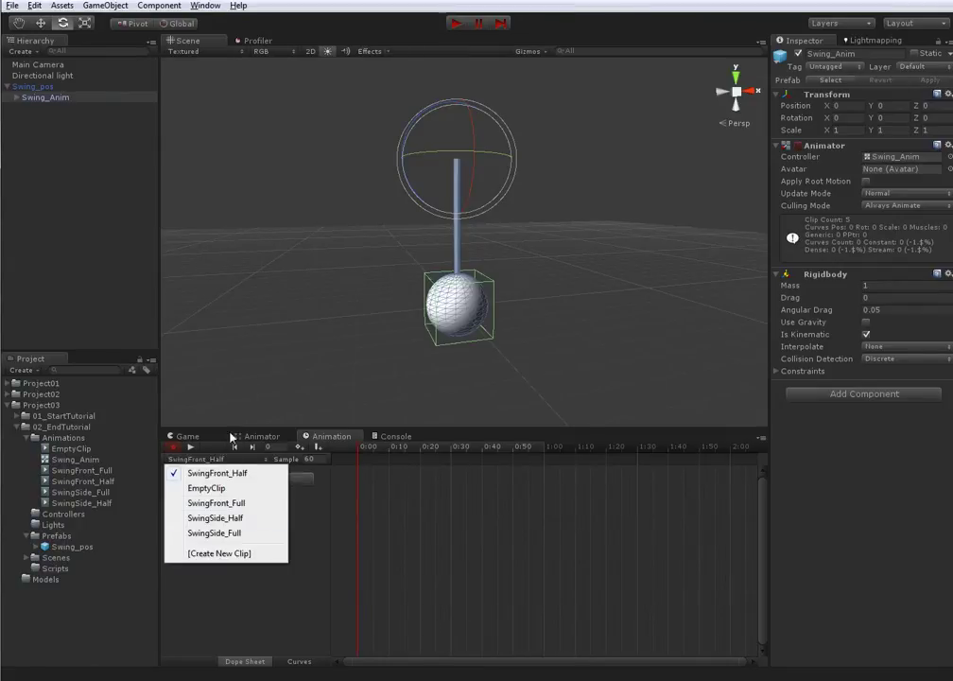
click(238, 472)
click(248, 478)
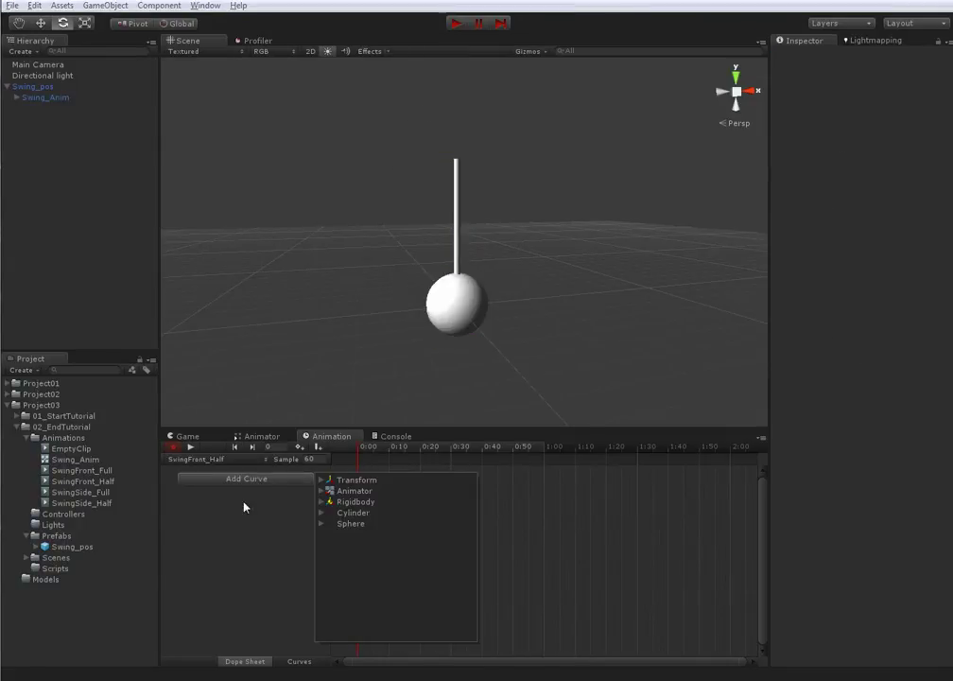
click(323, 481)
click(398, 506)
click(470, 502)
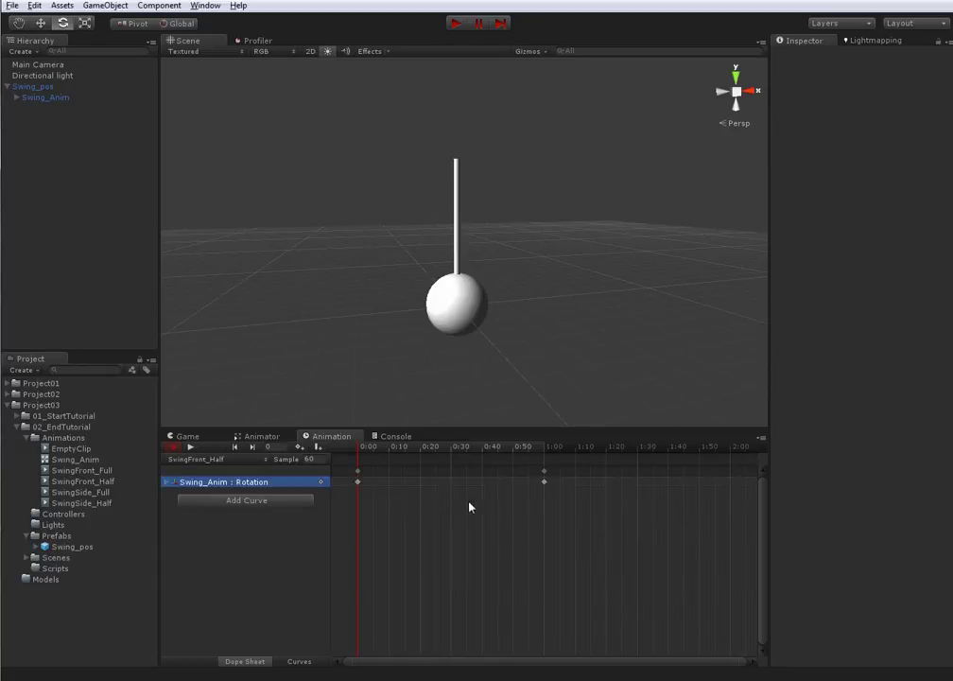
- Show the clip as curves and key Swing_Anim's X rotation at 80 on frame 0
click(299, 662)
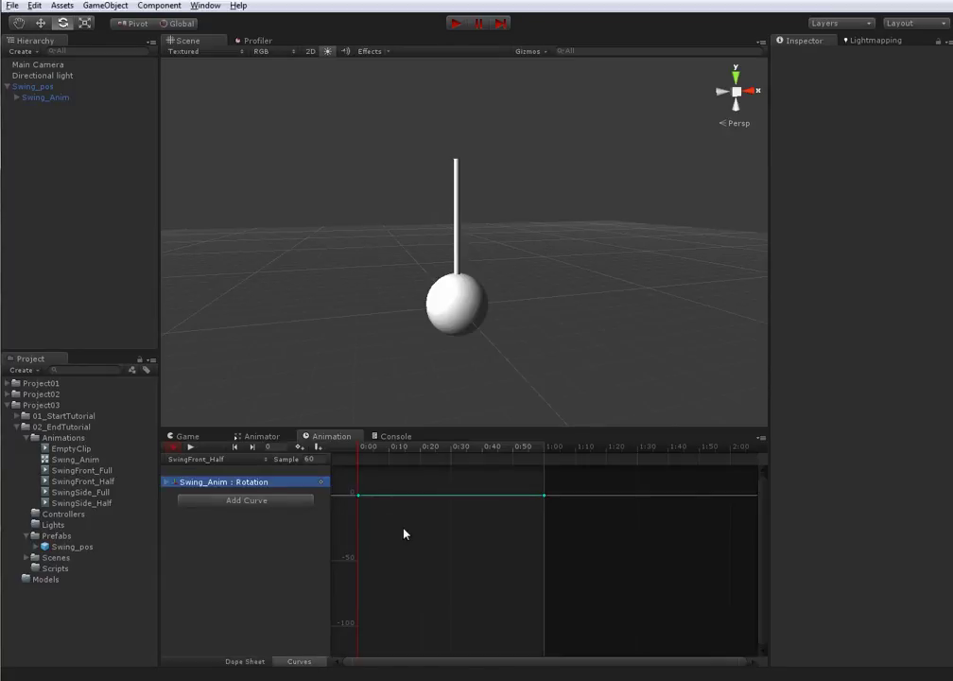
alt+right_drag(513, 486, 573, 543)
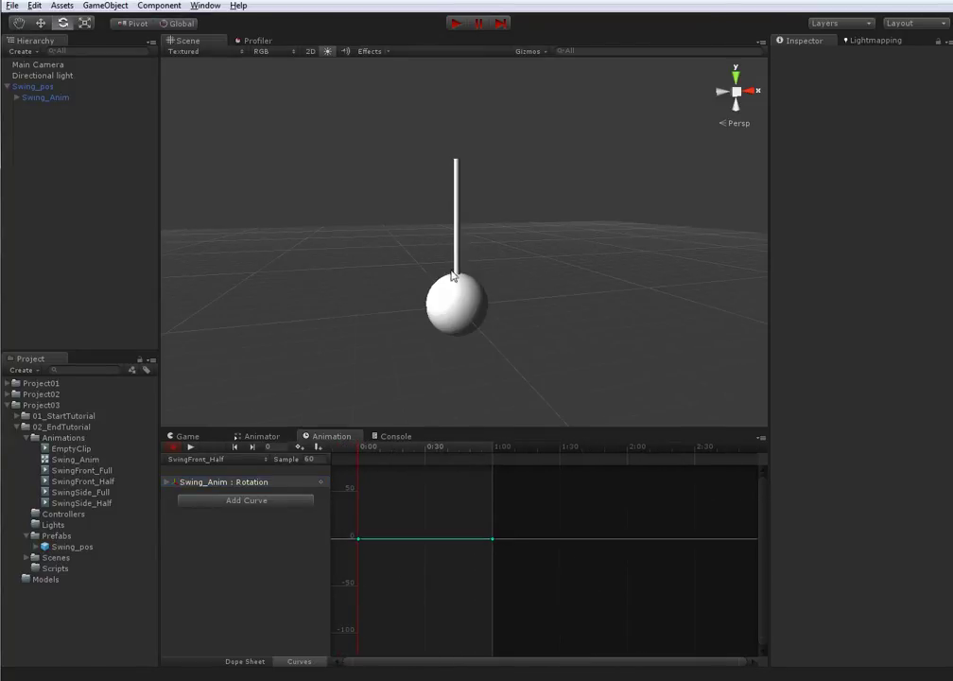
alt+drag(222, 282, 327, 284)
click(61, 98)
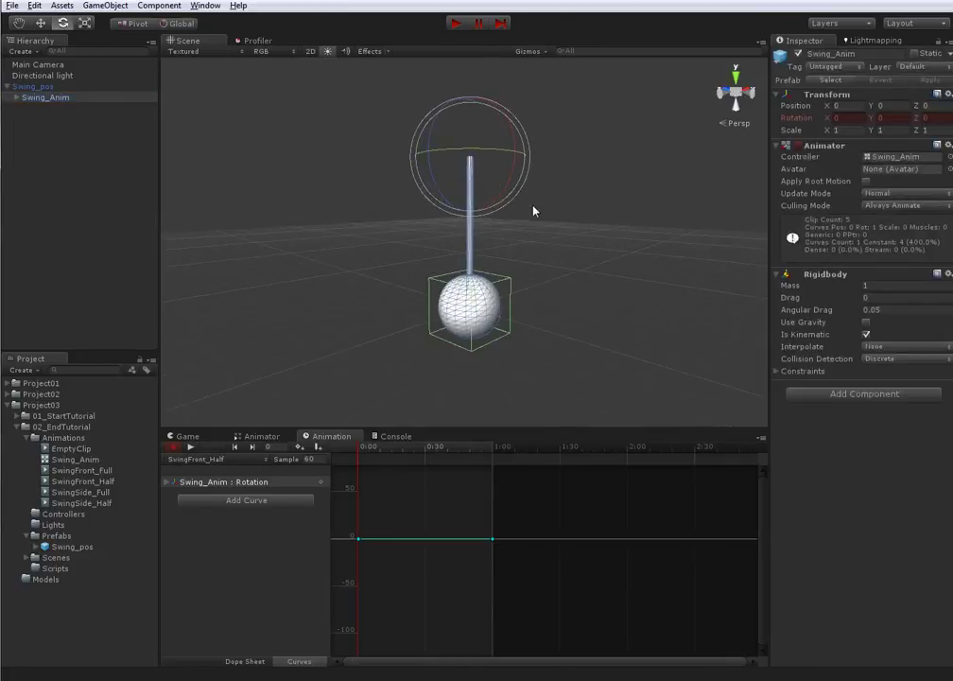
drag(502, 199, 874, 112)
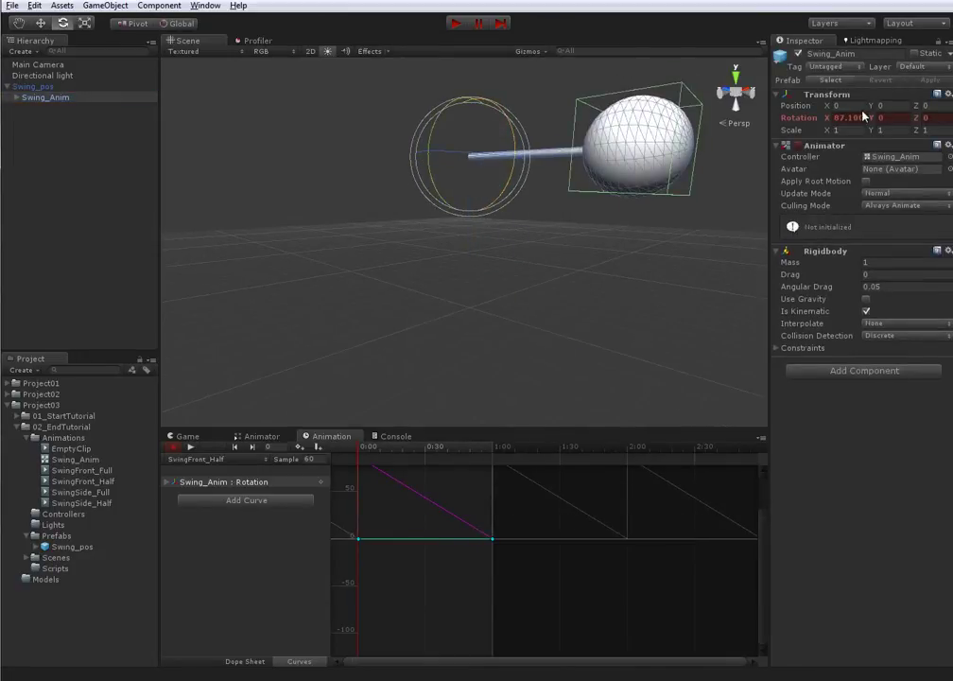
text(60)
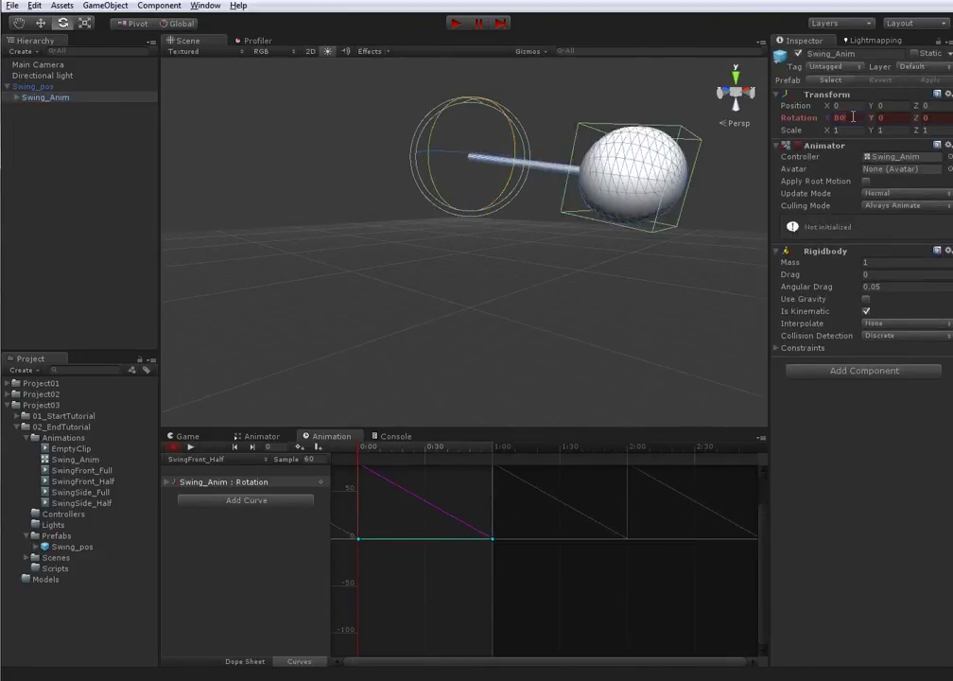
alt+right_drag(634, 236, 577, 274)
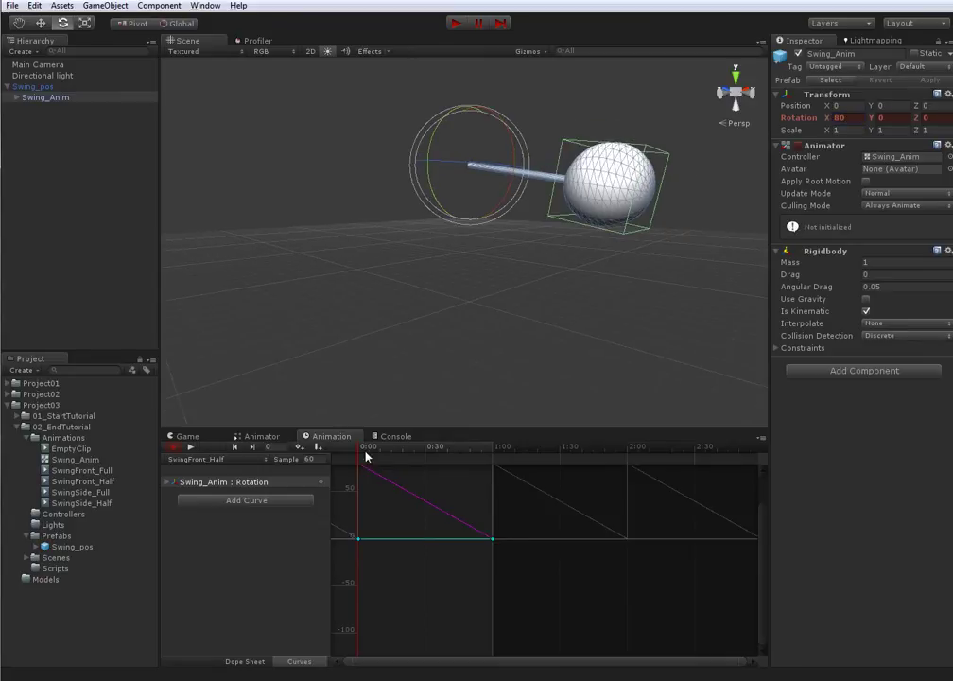
- Key Swing_Anim's X rotation at -80 on frame 60 and fit the curves in view
drag(359, 449, 493, 457)
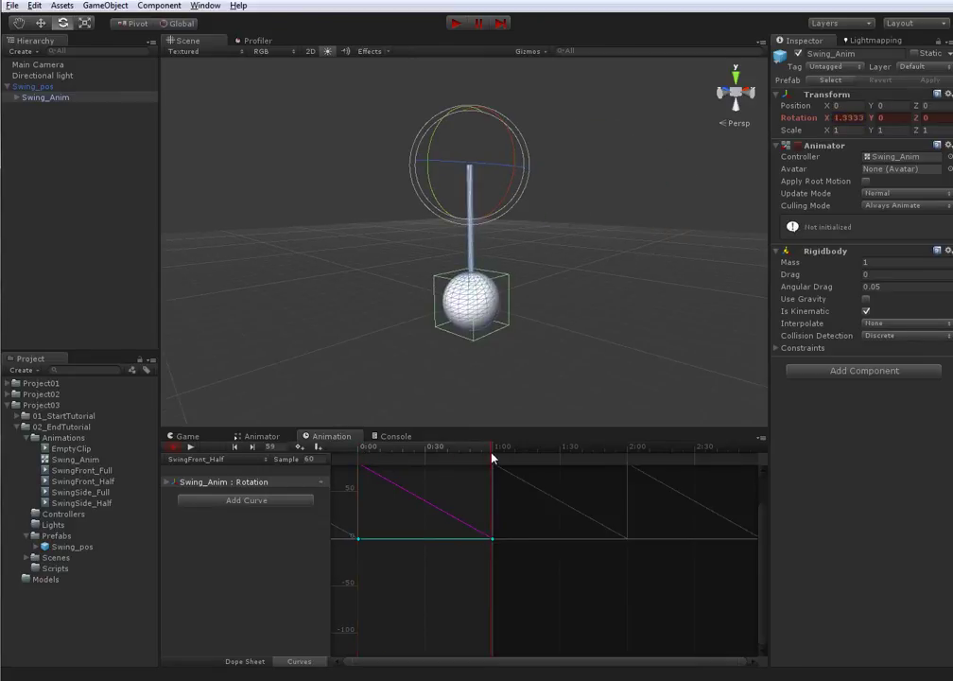
click(849, 117)
text(-80)
alt+right_drag(460, 496, 483, 501)
alt+drag(483, 501, 539, 501)
key(f)
alt+right_drag(565, 501, 554, 502)
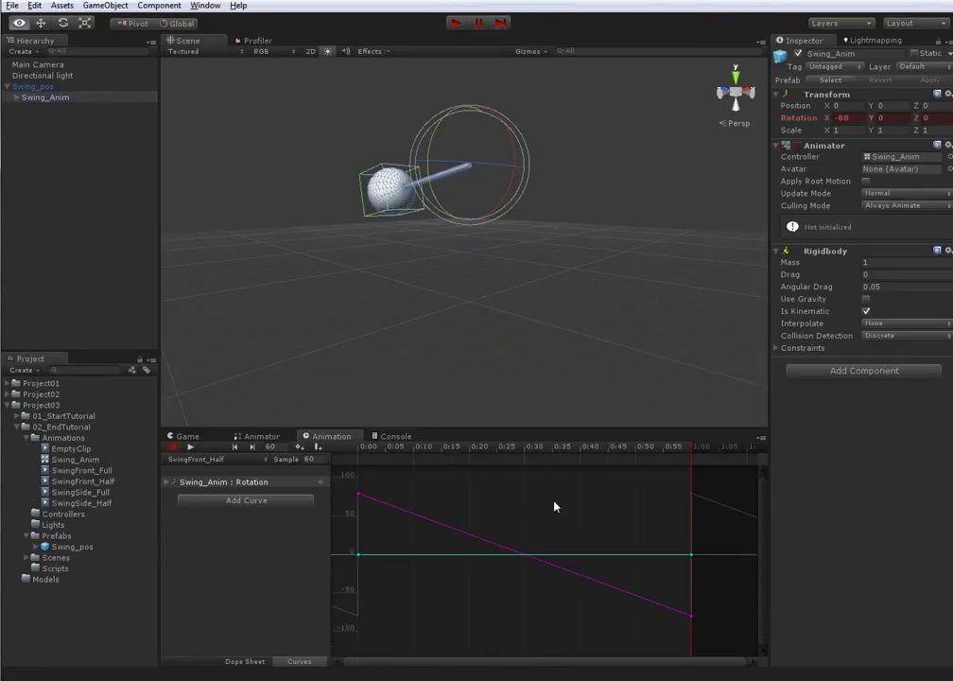
- Isolate the Rotation.x curve of Swing_Anim and select its keys
click(166, 482)
click(193, 493)
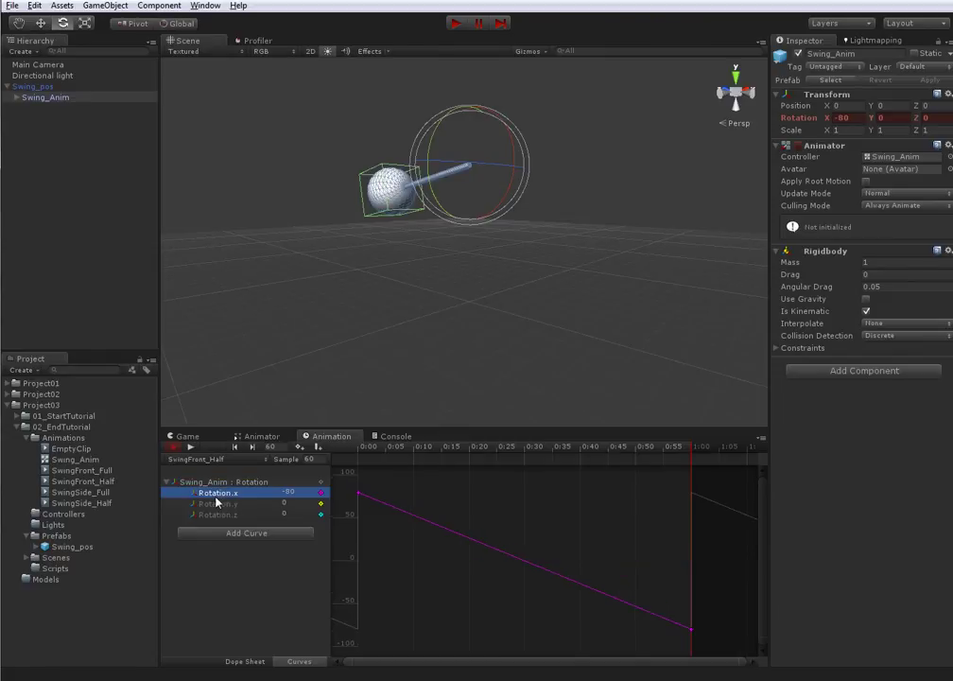
alt+drag(560, 277, 553, 273)
alt+drag(371, 510, 398, 518)
drag(640, 553, 723, 637)
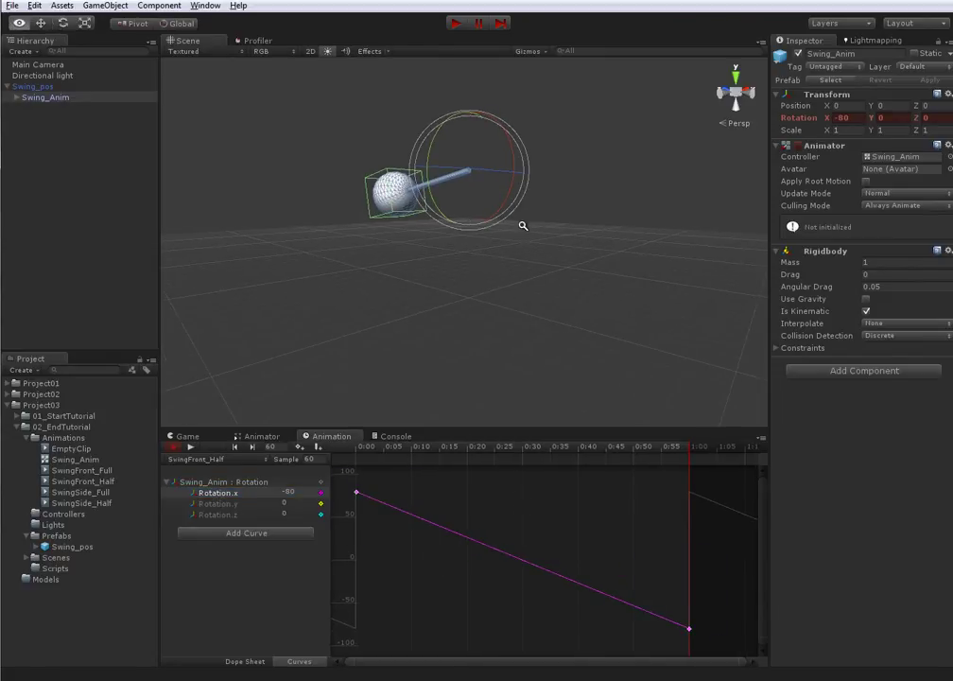
- Key Swing_Anim's X rotation at 80 on frame 120
middle_drag(701, 470, 460, 500)
drag(447, 451, 675, 458)
middle_drag(675, 457, 481, 451)
drag(481, 451, 570, 459)
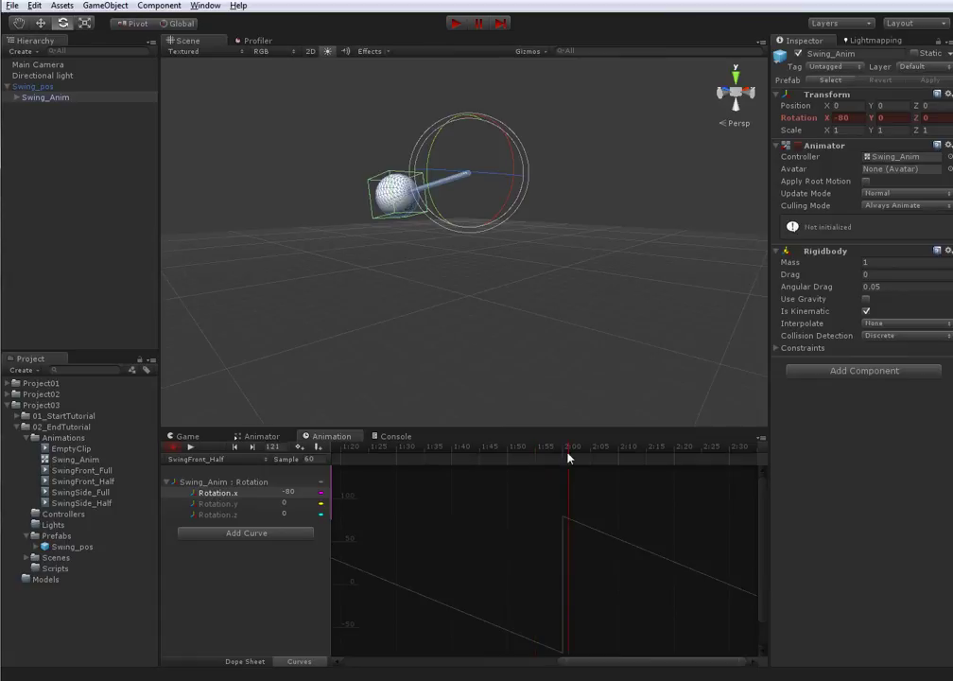
text(80)
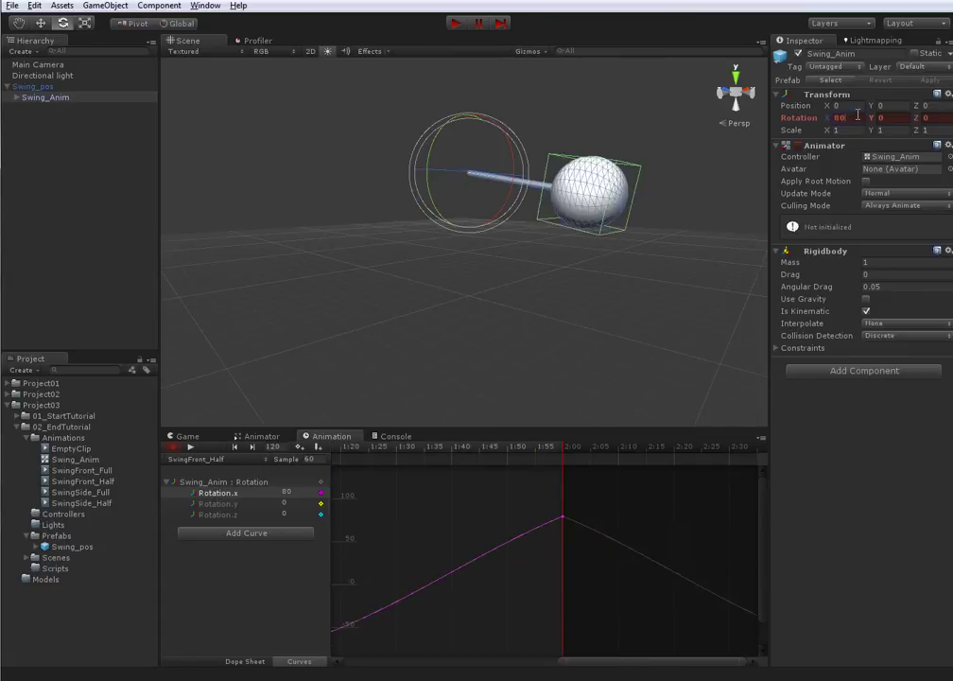
- Set the tangents of the Rotation.x keys at 0:00 and 2:00 to Flat
alt+right_drag(478, 580, 465, 577)
click(460, 538)
key(f)
alt+right_drag(631, 547, 593, 545)
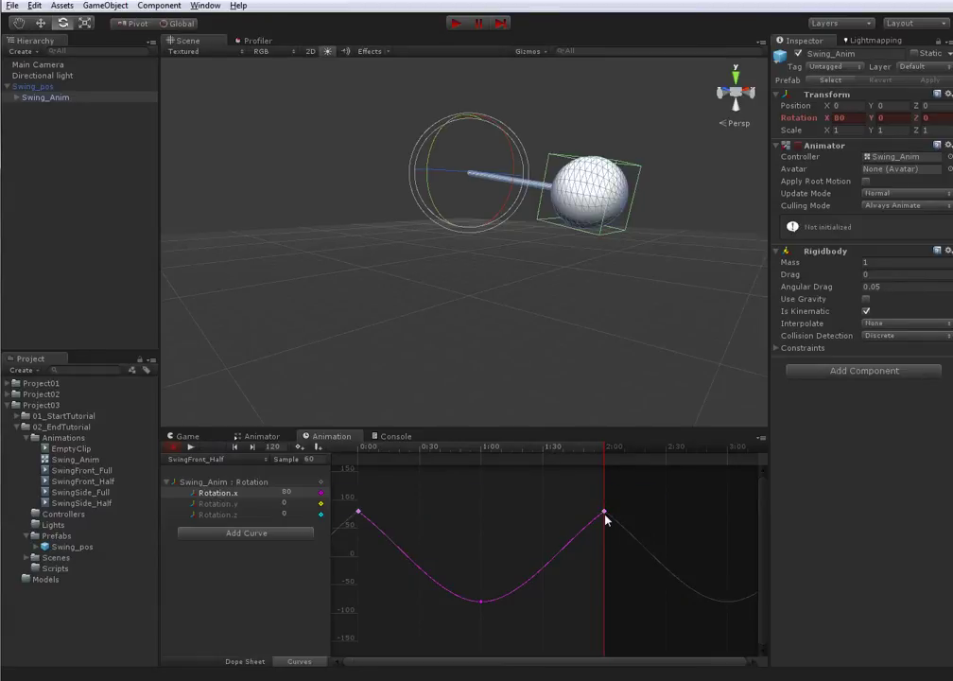
right_click(606, 516)
click(649, 571)
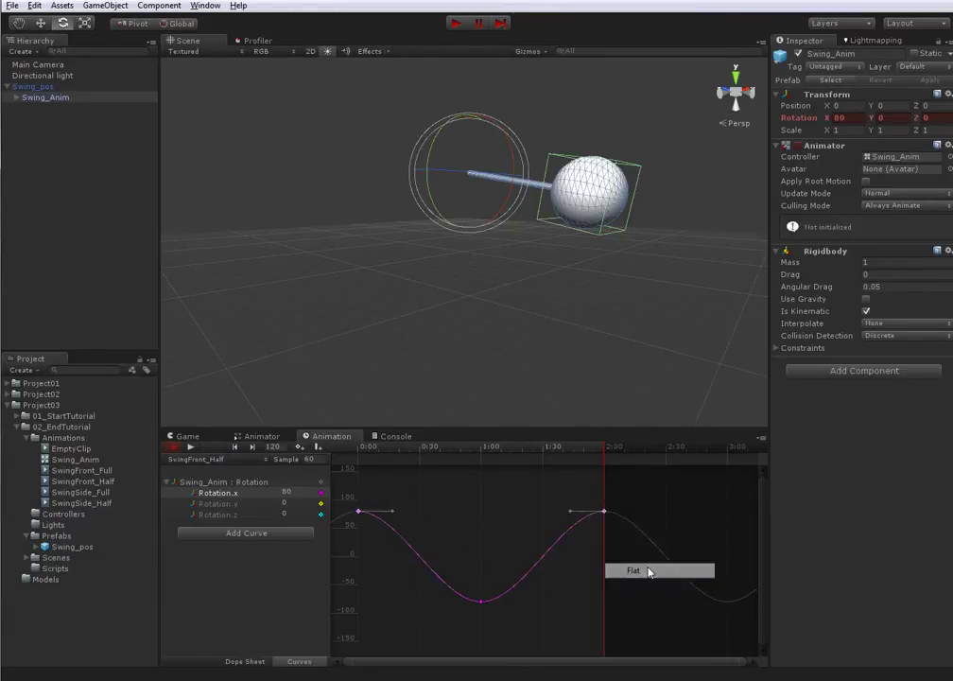
- Play the SwingFront_Half clip and examine the swing motion in the scene
click(190, 449)
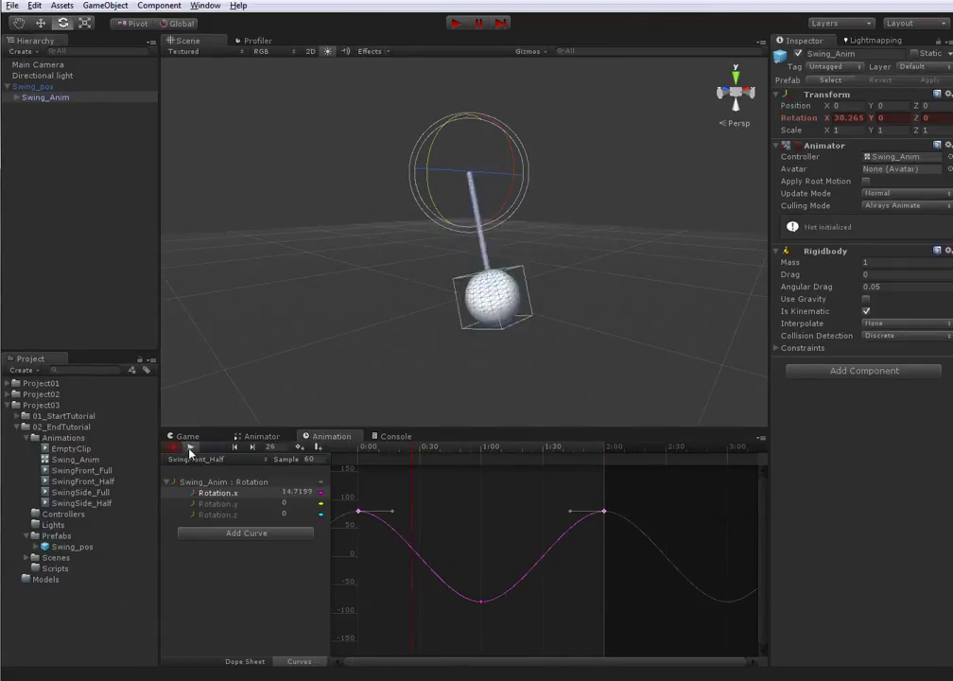
click(360, 235)
scroll(366, 292, up, 3)
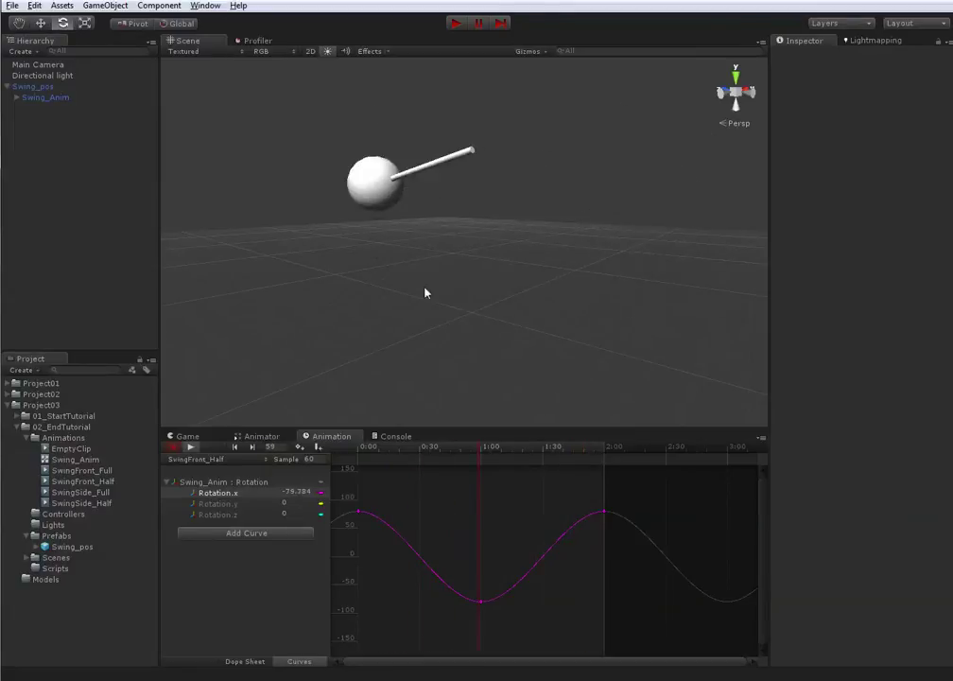
- Stop the playback and examine the whole Rotation.x curve, including its keys at 0:00 and 2:00
click(187, 449)
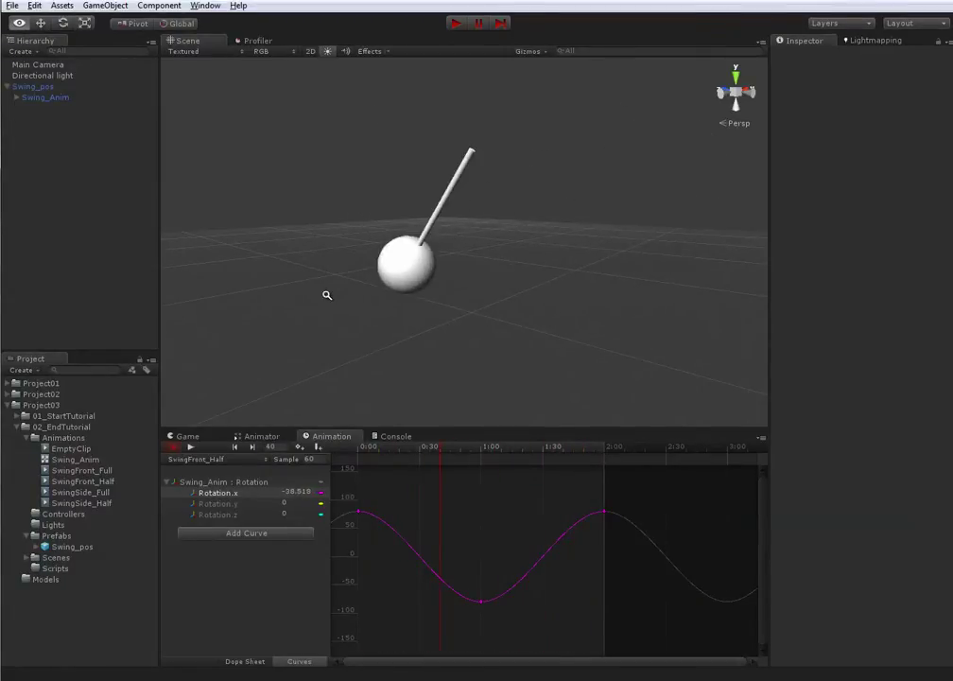
click(358, 512)
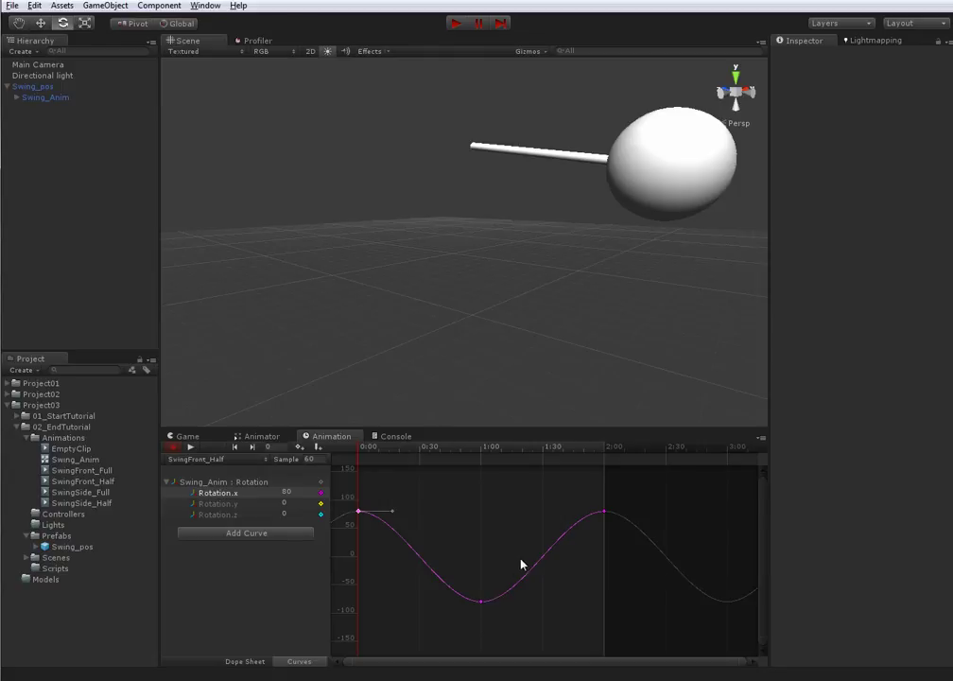
click(606, 514)
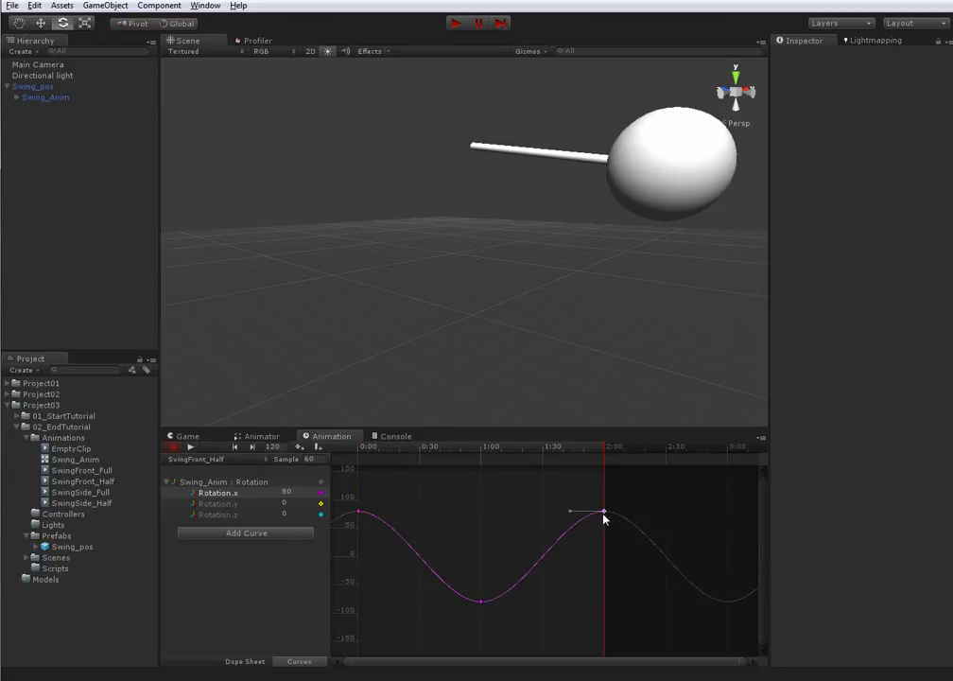
key(f)
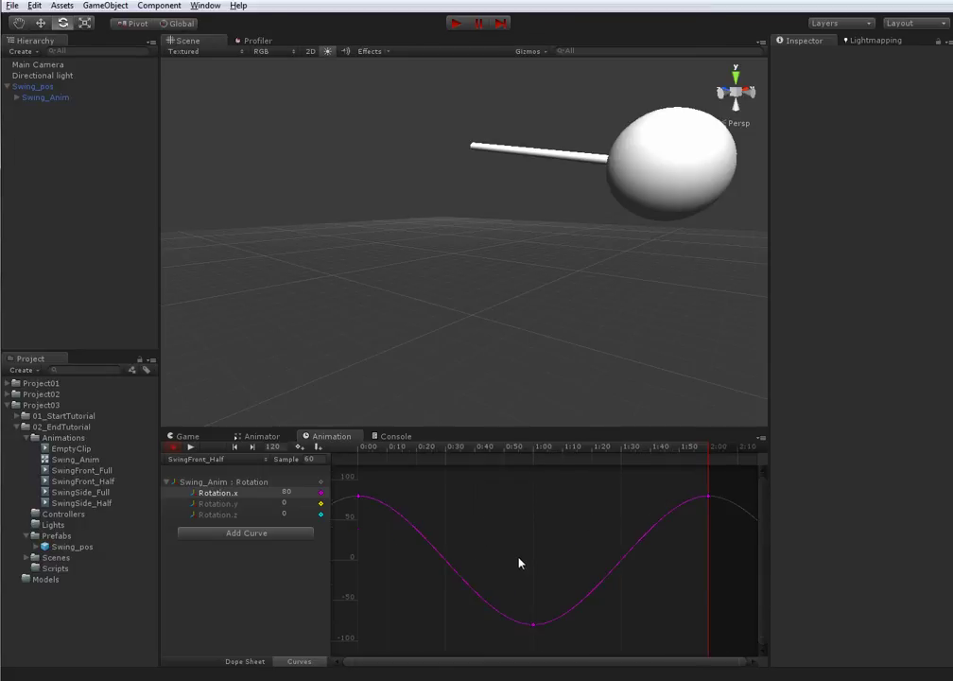
click(223, 482)
click(218, 493)
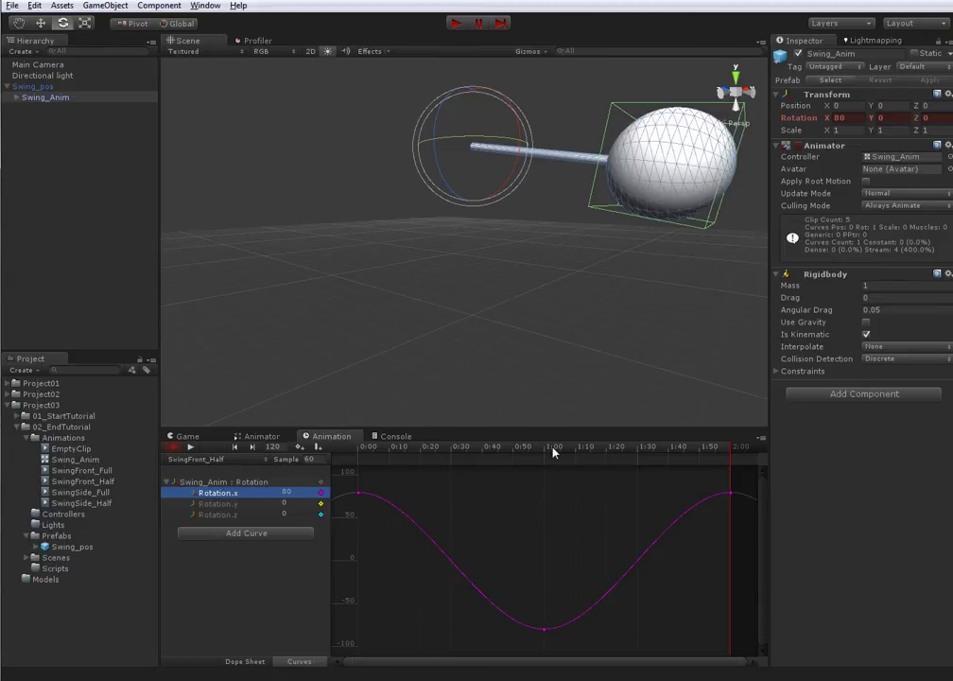
drag(555, 428, 575, 439)
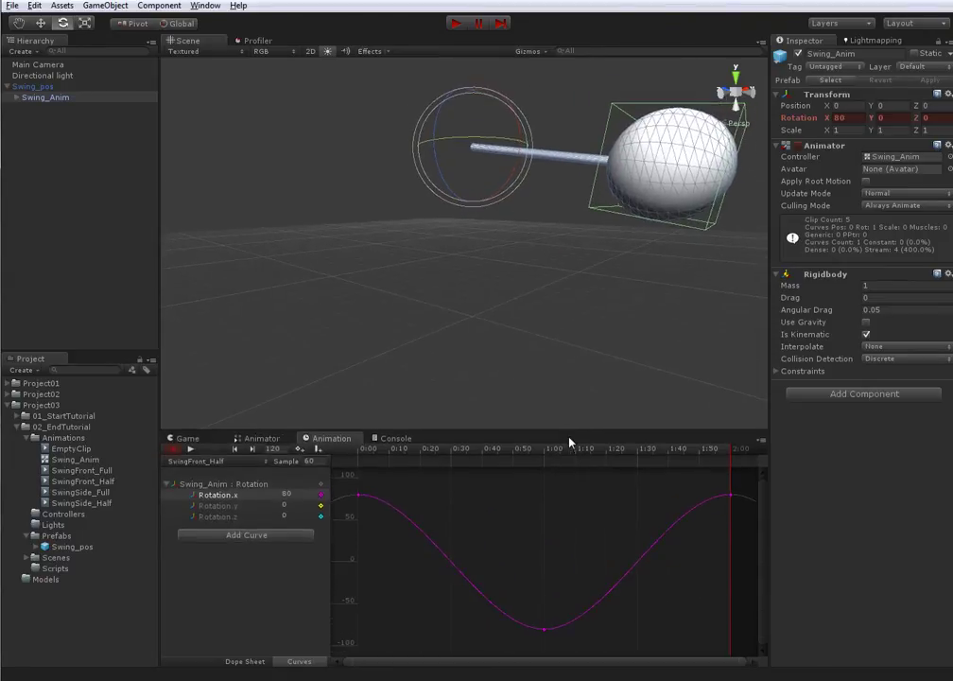
- Add keys to the Rotation.x curve at frames 30 and 90, where the rotation is 0
drag(436, 454, 452, 456)
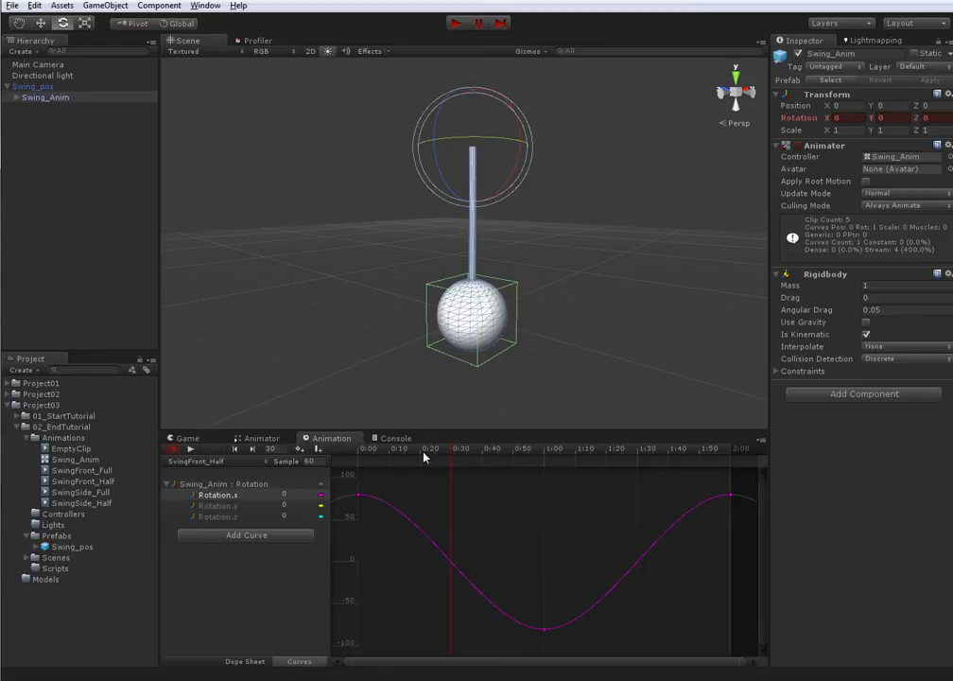
double_click(450, 562)
drag(452, 451, 638, 458)
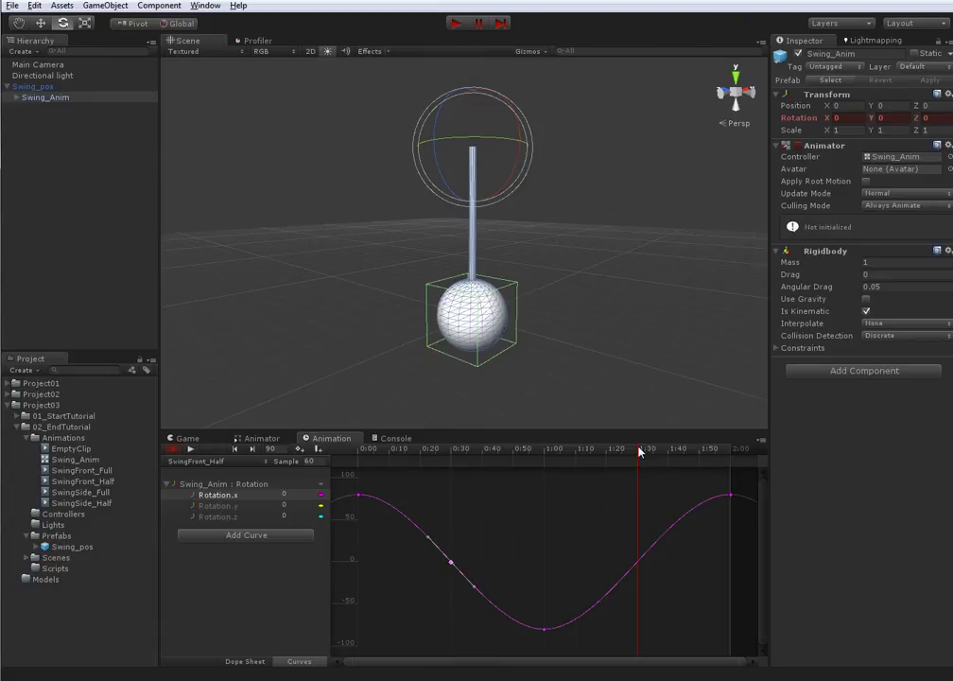
double_click(639, 565)
- Scrub the timeline between frame 0 and about frame 60 and examine the ball's swing against the curve
scroll(454, 567, up, 3)
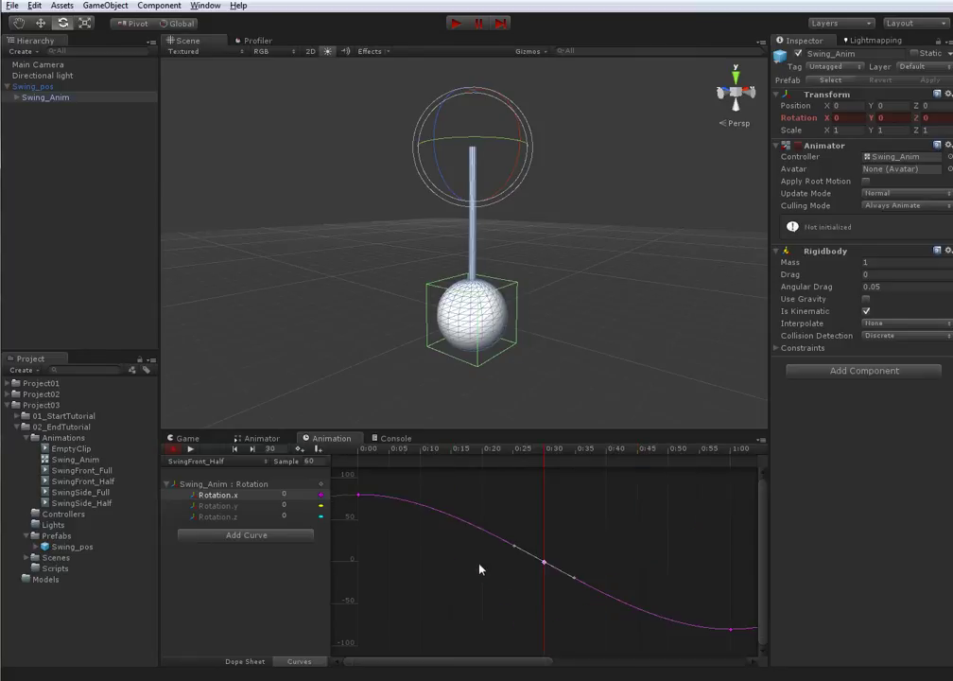
drag(386, 455, 361, 505)
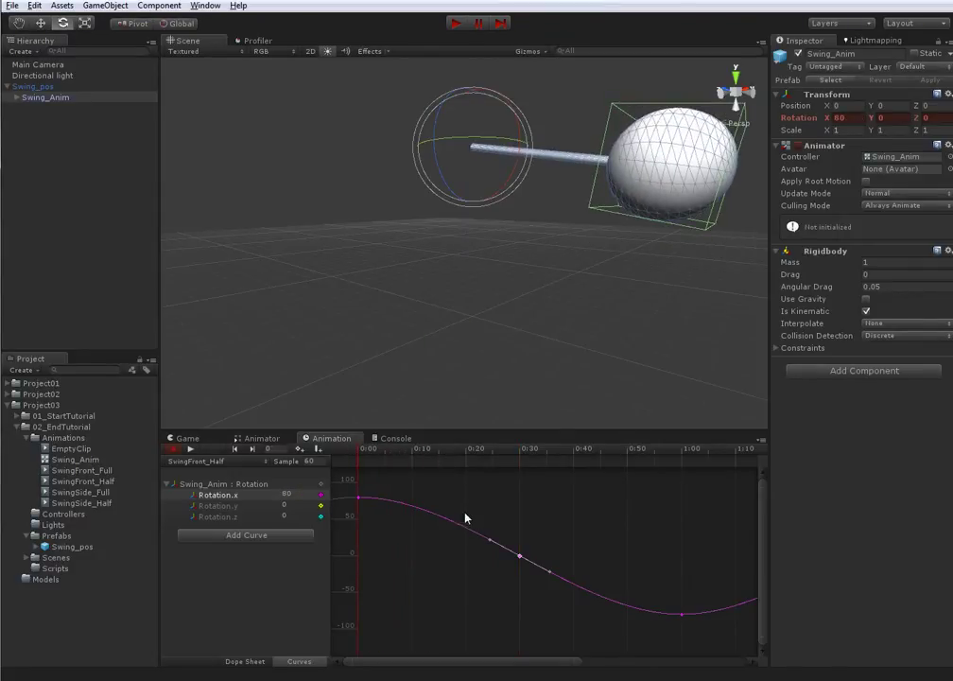
drag(363, 456, 676, 485)
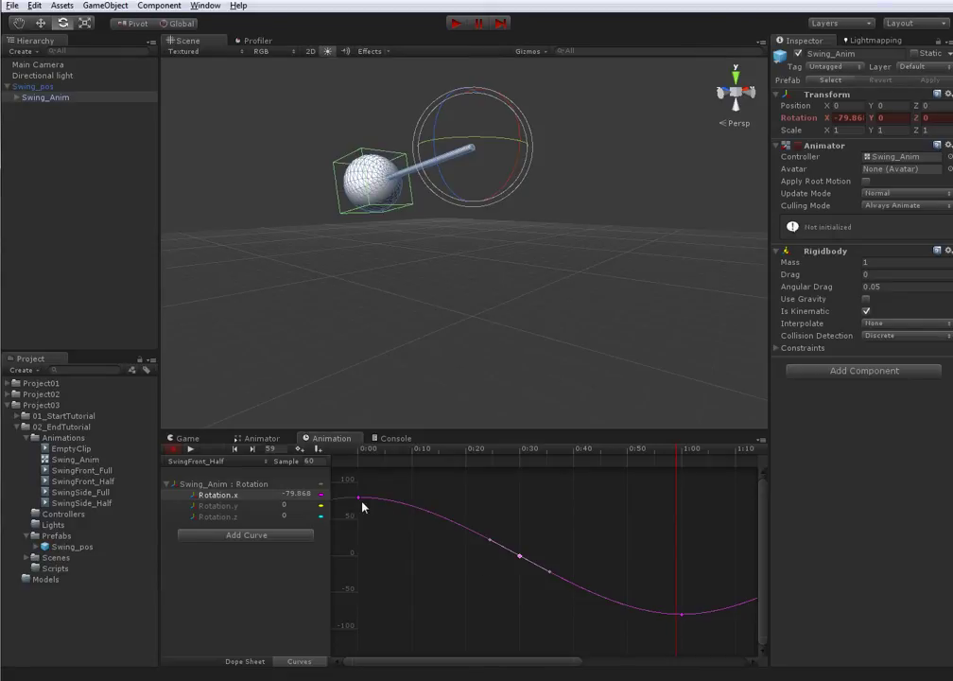
drag(370, 450, 471, 450)
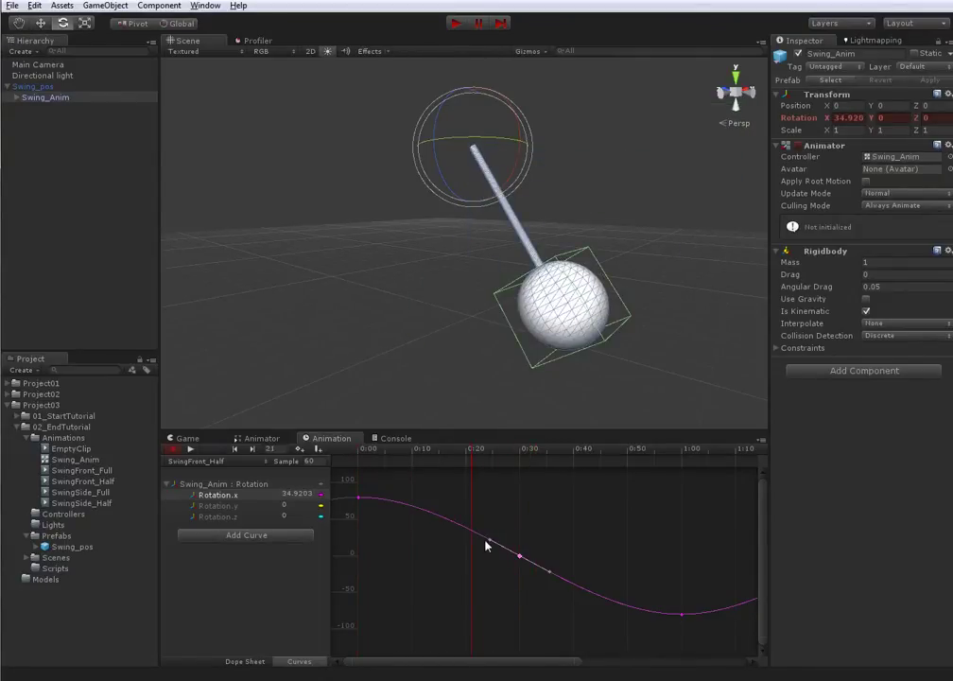
- Set the Rotation.x key at frame 30 to Flat, and tilt its tangent handle to make a steeper descent
drag(489, 541, 496, 542)
key(ctrl+z)
click(523, 557)
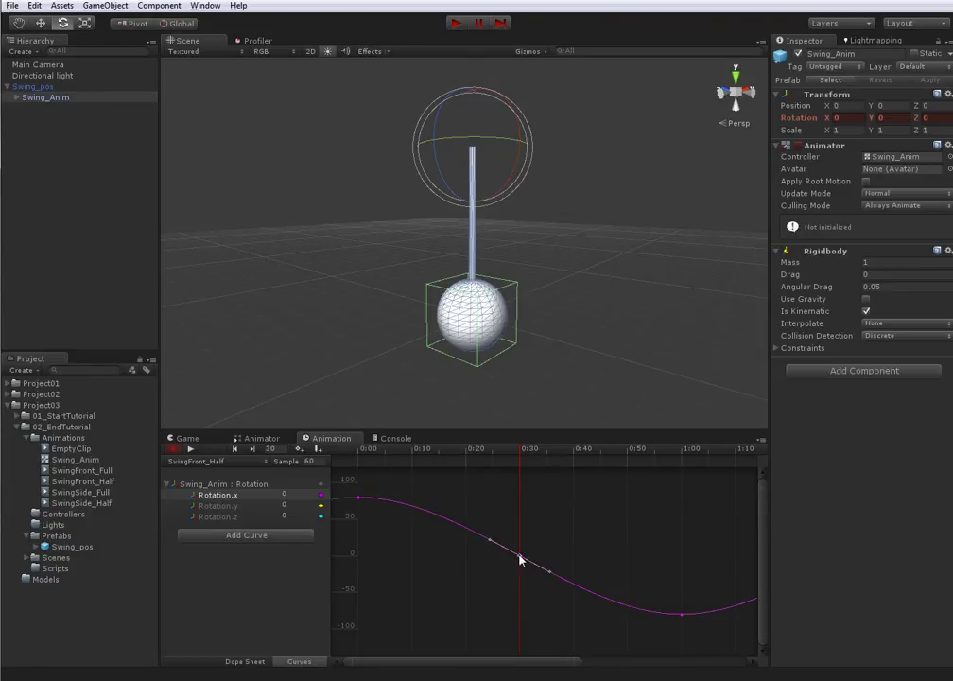
right_click(524, 560)
click(550, 629)
right_click(521, 562)
click(531, 614)
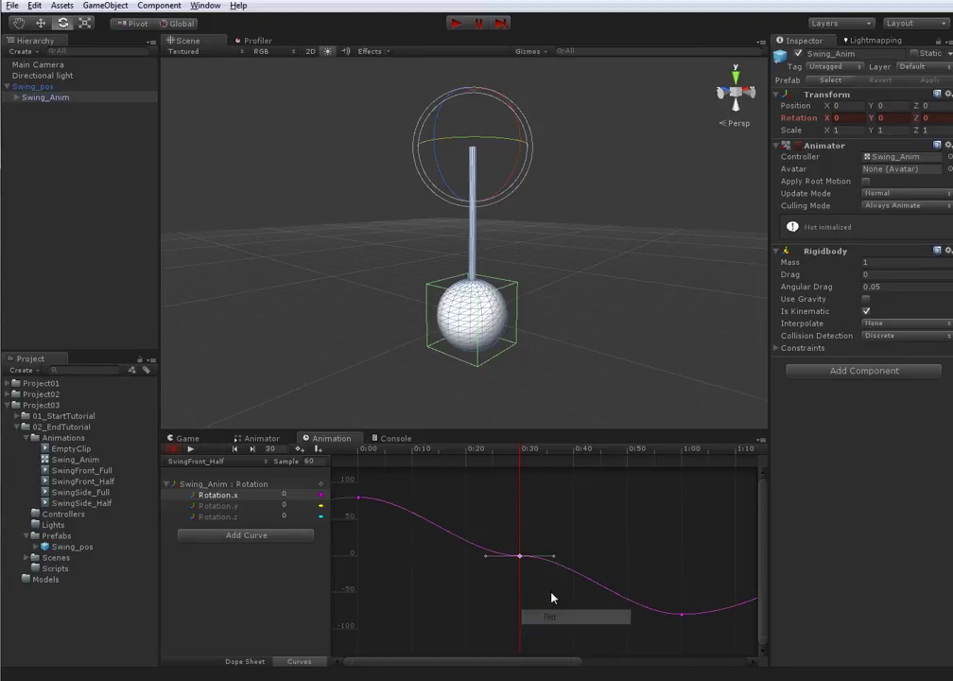
drag(553, 558, 540, 580)
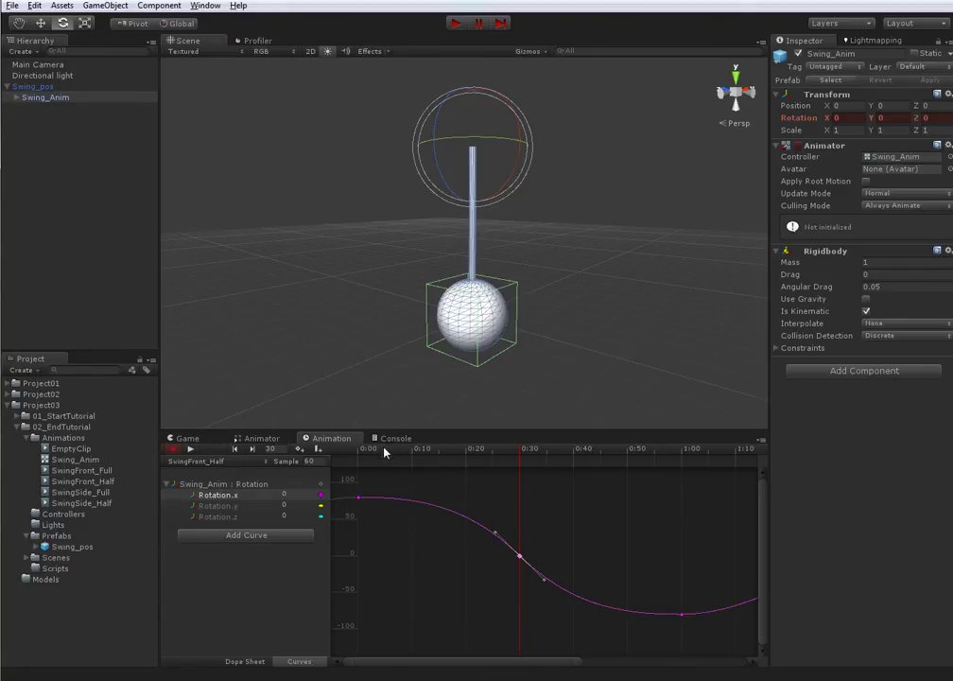
- Preview the swing and fine-tune the tangent handle of the Rotation.x key at frame 30
drag(385, 453, 218, 460)
click(190, 451)
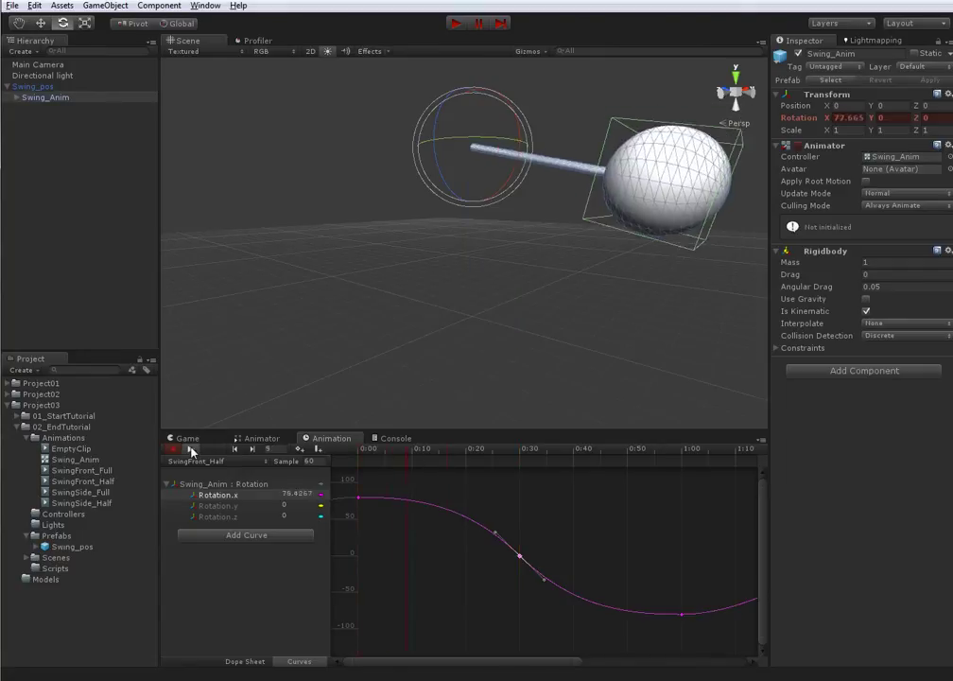
drag(495, 535, 492, 535)
- Set the Rotation.x key at frame 90 to Flat, and tilt its tangent handle to make a steeper ascent
middle_drag(593, 543, 519, 540)
scroll(561, 546, down, 5)
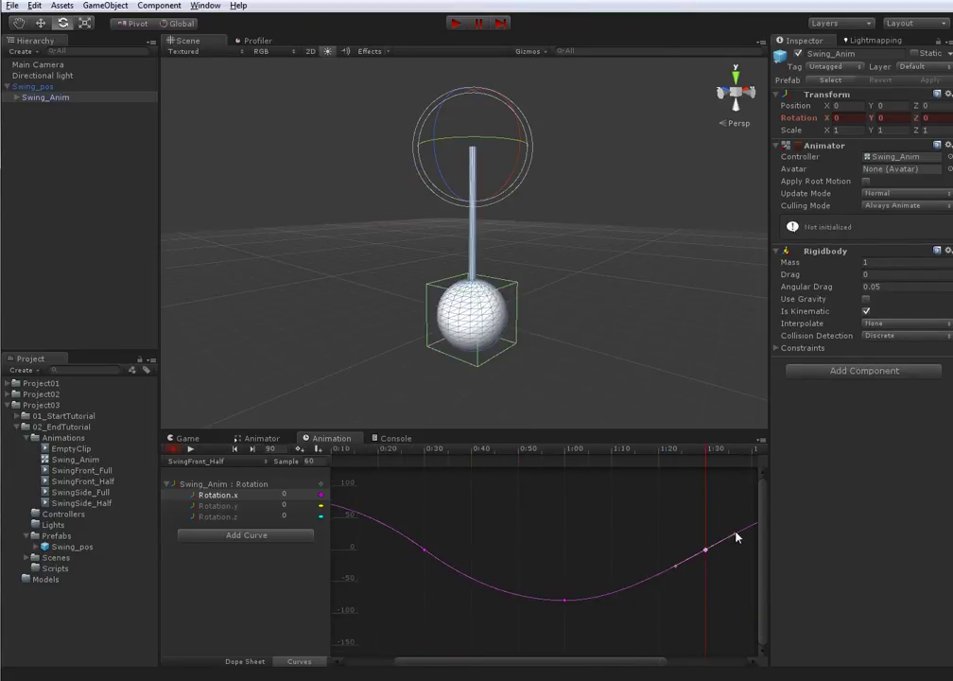
drag(729, 531, 722, 545)
right_click(706, 552)
click(724, 559)
right_click(707, 551)
click(734, 610)
middle_drag(734, 610, 666, 558)
drag(673, 554, 662, 528)
- Compare the tangents at frames 30 and 90, then play SwingFront_Half and examine the swing from the side
scroll(649, 563, down, 5)
shift+drag(373, 526, 419, 560)
scroll(551, 566, down, 6)
key(f)
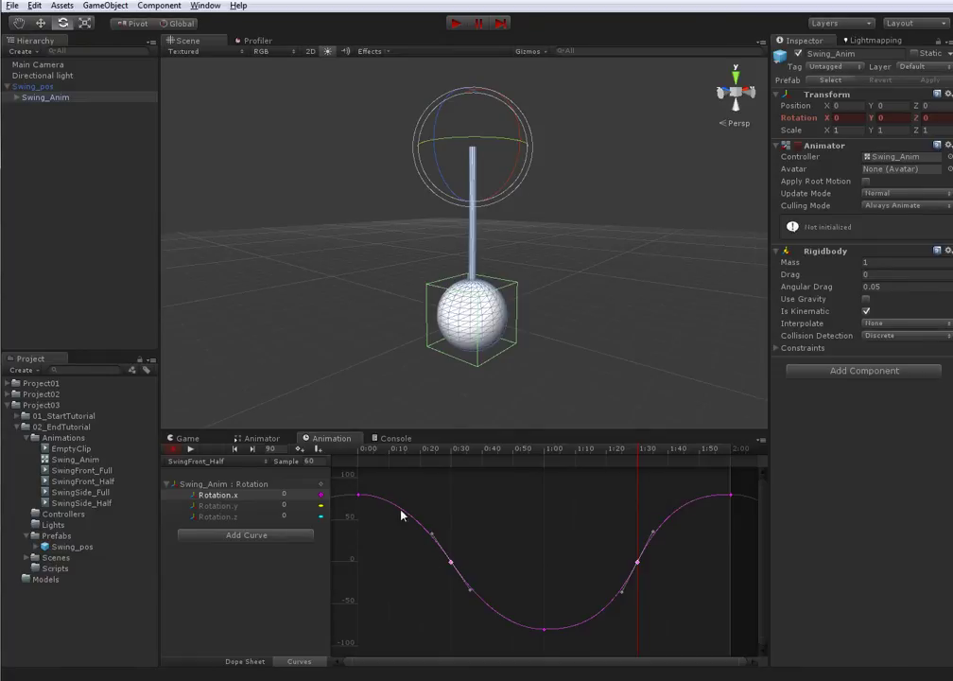
drag(381, 454, 545, 451)
click(190, 451)
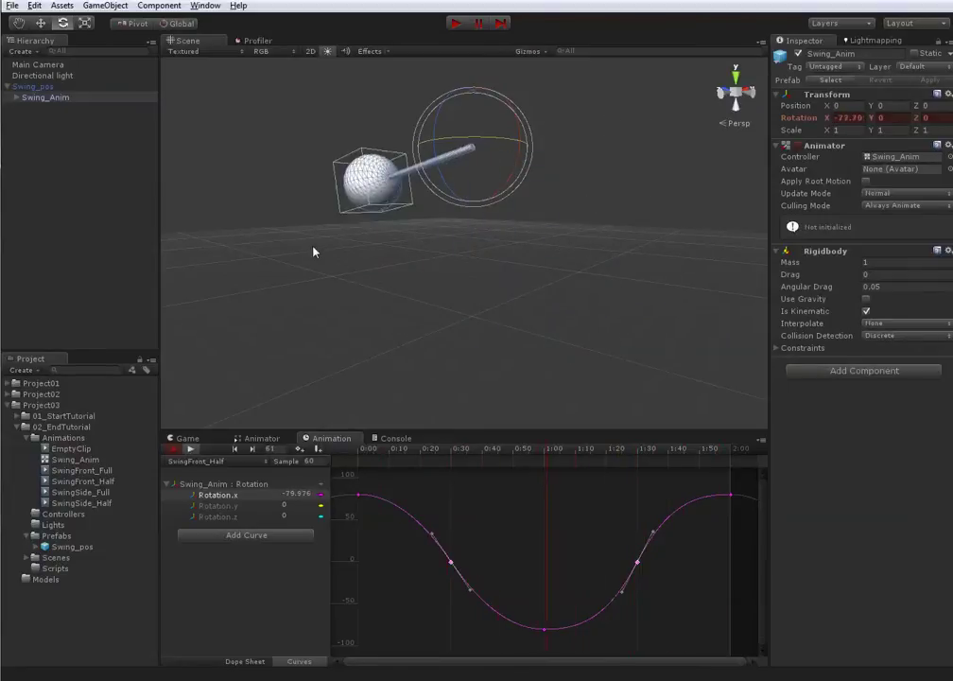
scroll(568, 284, down, 5)
click(621, 309)
alt+drag(518, 313, 492, 374)
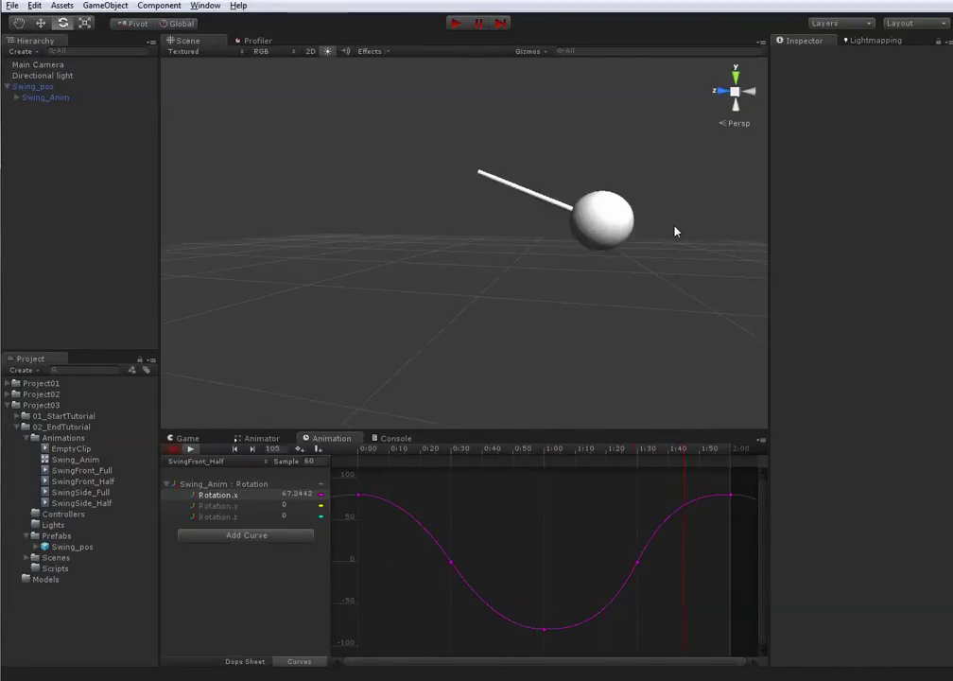
click(190, 450)
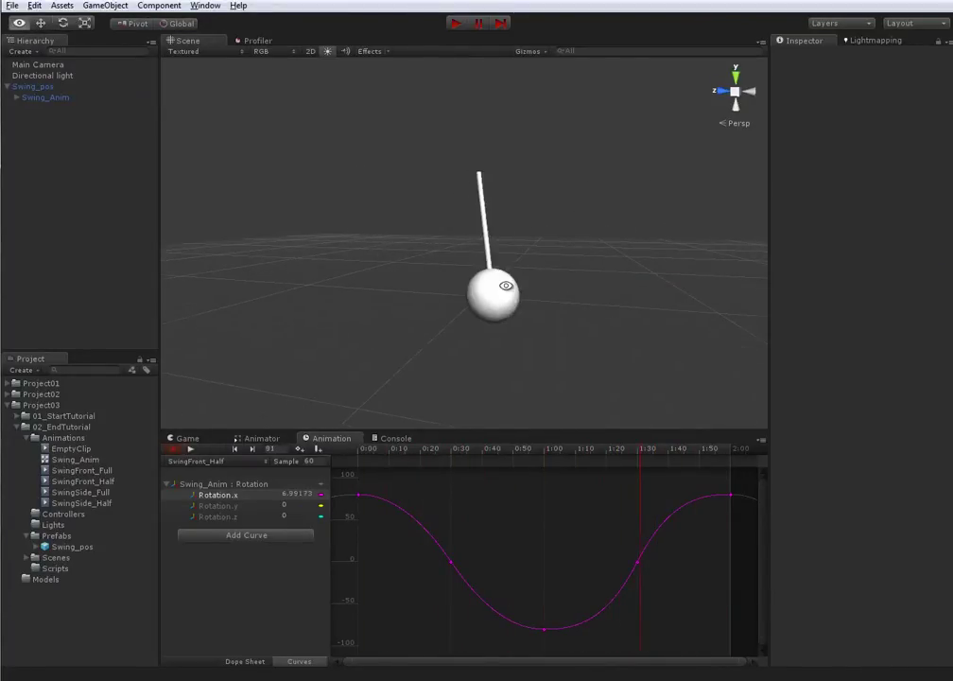
- Turn off animation recording and switch to the SwingFront_Full clip
alt+drag(506, 284, 342, 299)
scroll(342, 299, up, 4)
click(173, 450)
alt+drag(409, 267, 232, 246)
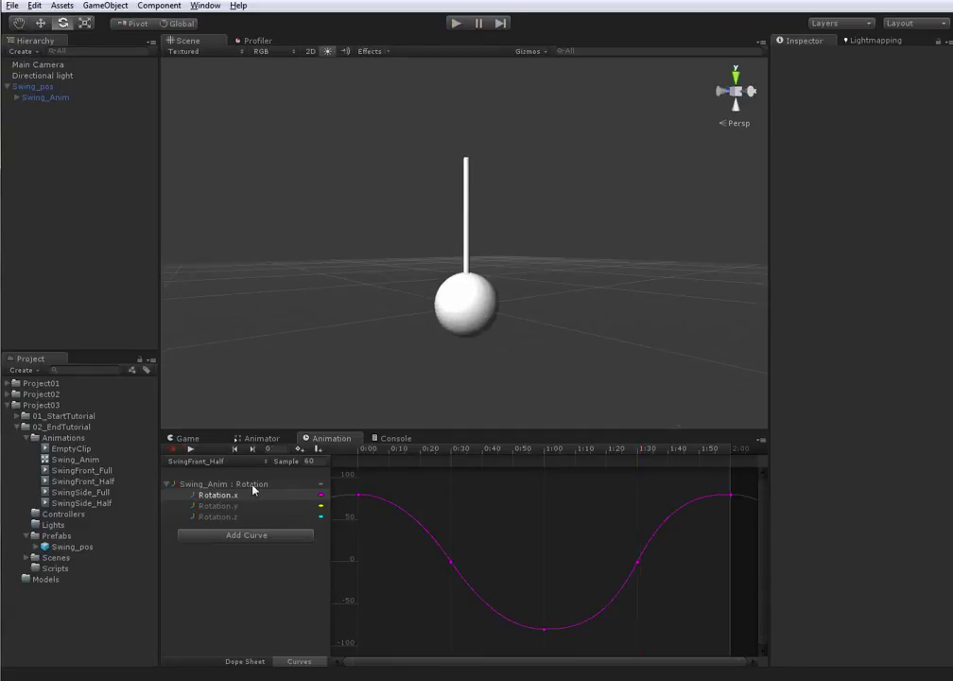
click(249, 463)
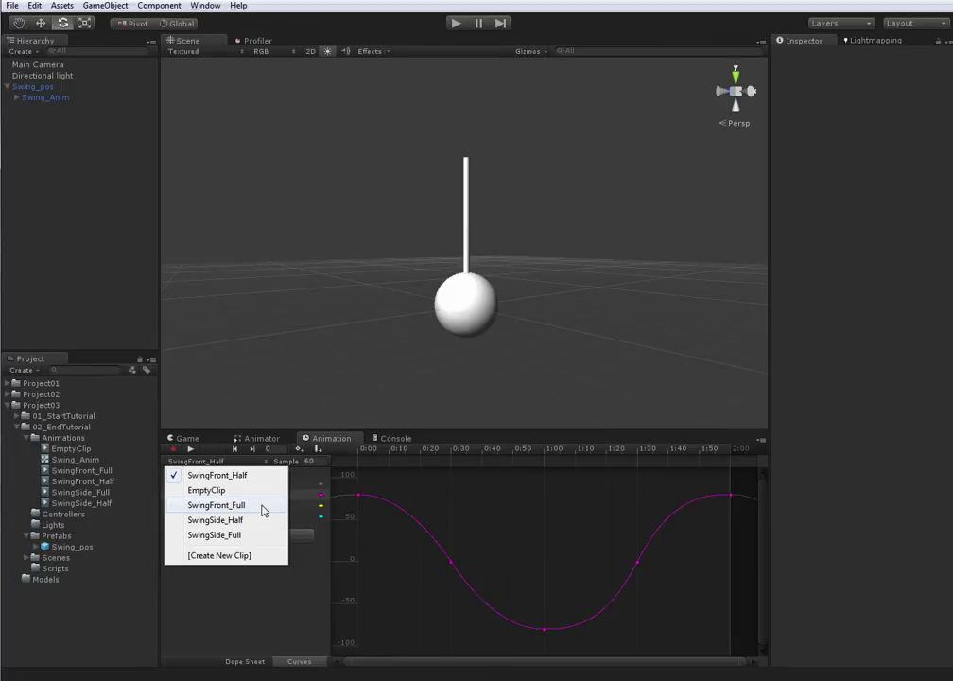
click(264, 507)
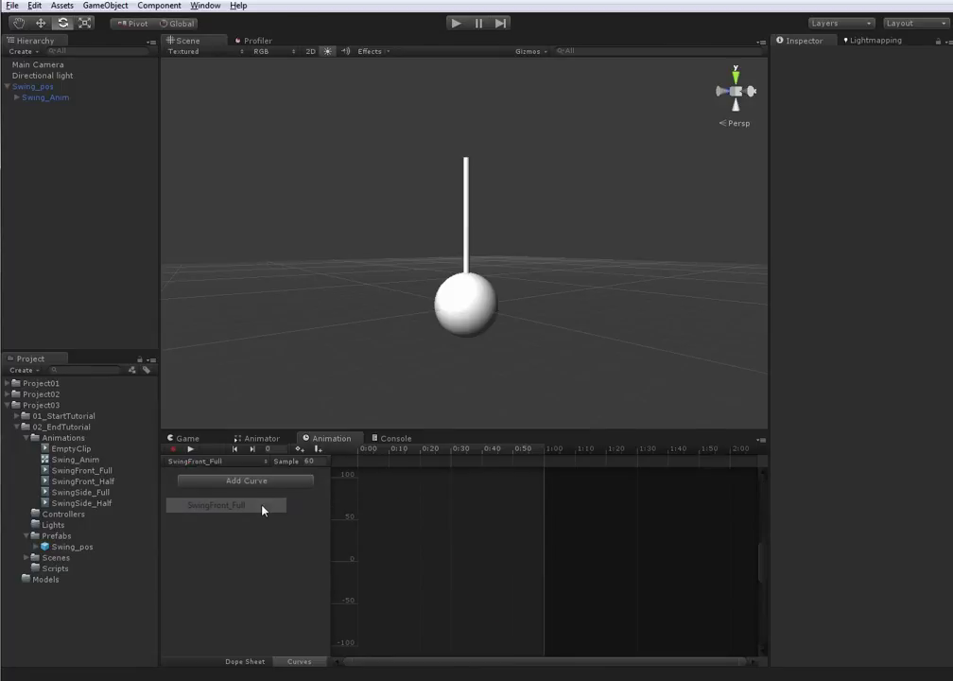
- Add a Transform Rotation curve for Swing_Anim to the SwingFront_Full clip
click(277, 482)
click(323, 493)
click(323, 493)
click(322, 481)
click(469, 504)
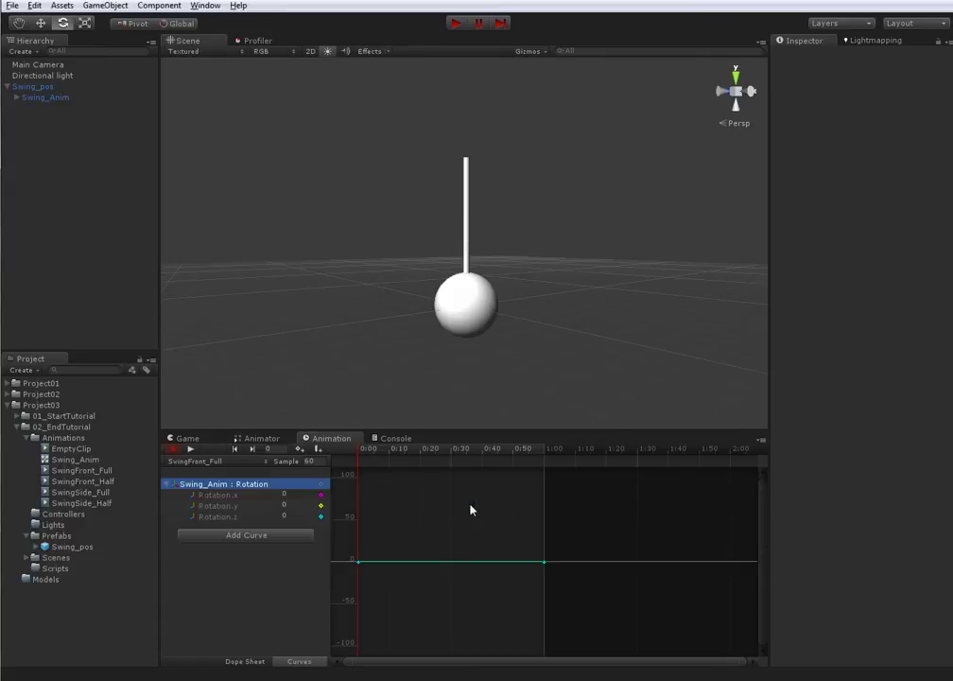
- Isolate the Rotation.x curve of SwingFront_Full and delete its key at 1:00
click(210, 496)
drag(481, 541, 482, 543)
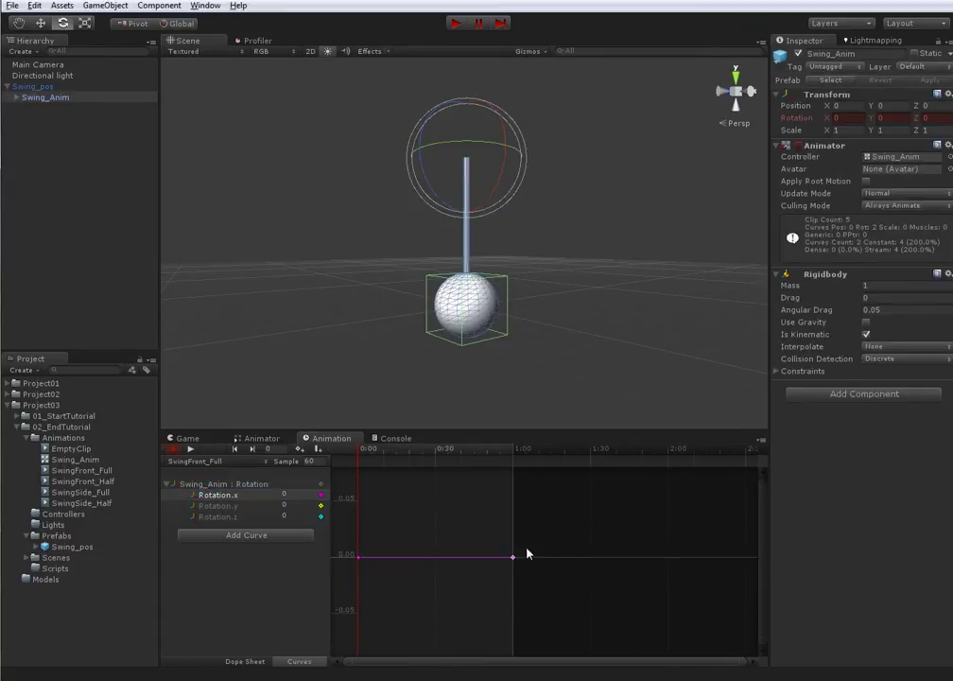
click(505, 567)
- Key Swing_Anim's X rotation at 360 on frame 120 and preview the full rotation
drag(610, 461, 669, 460)
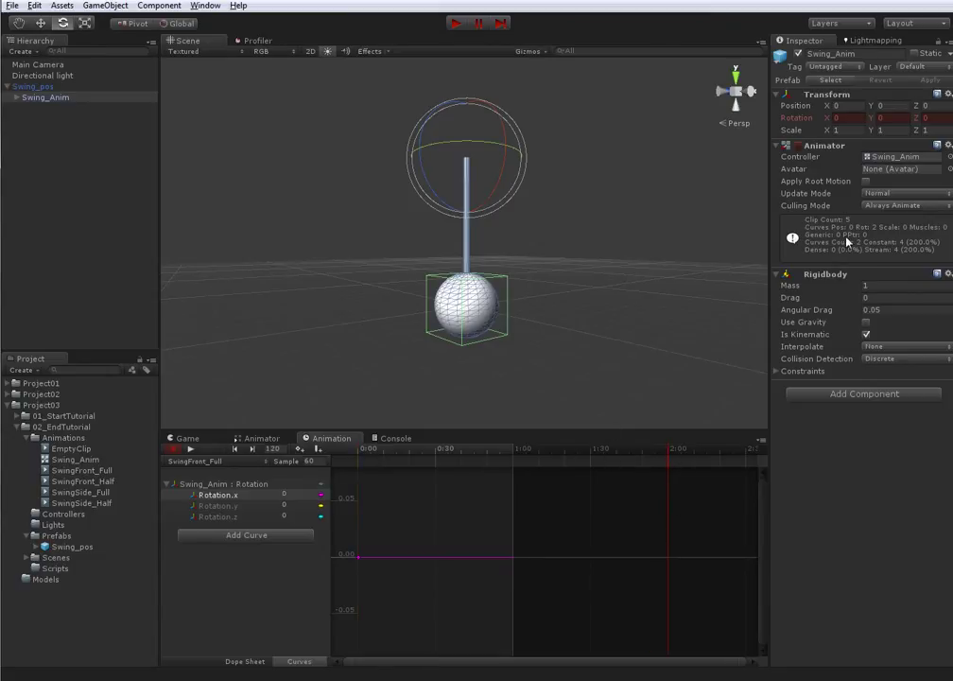
alt+right_drag(479, 245, 503, 244)
click(855, 120)
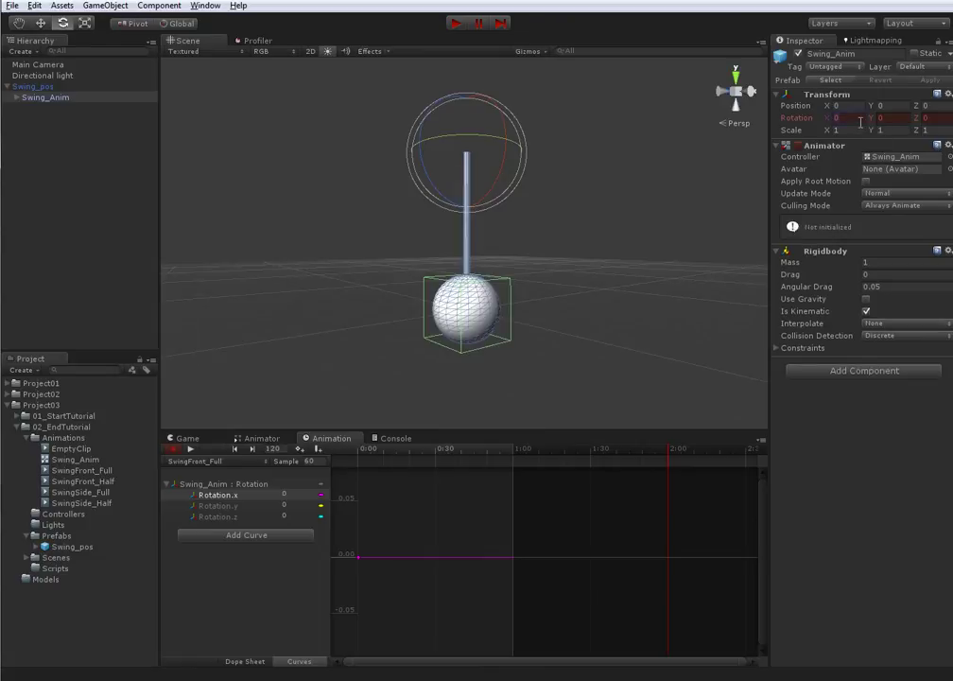
click(851, 118)
text(360)
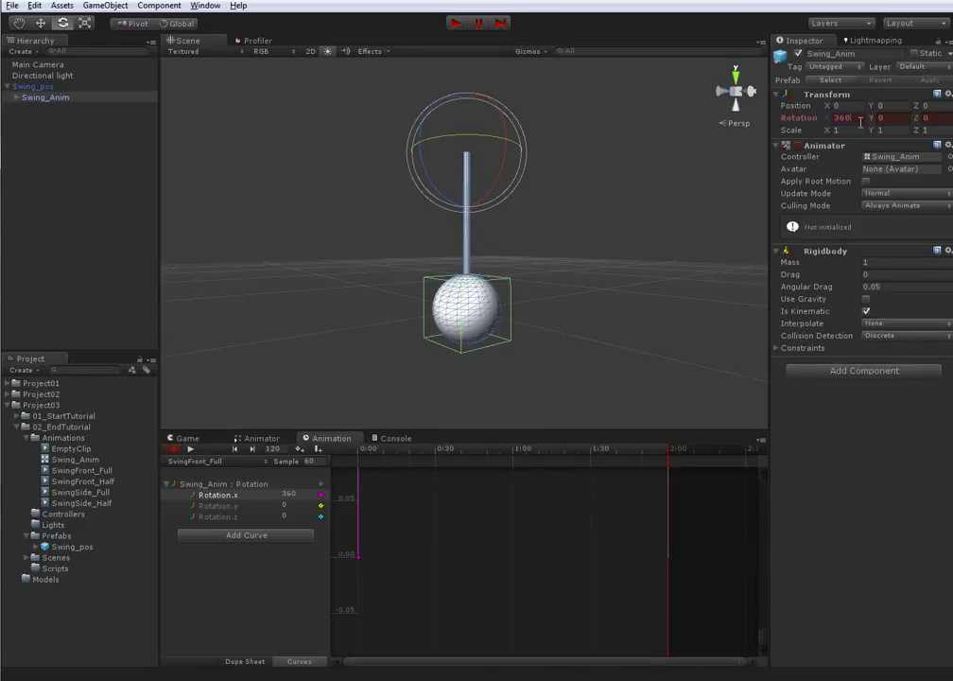
click(613, 503)
key(f)
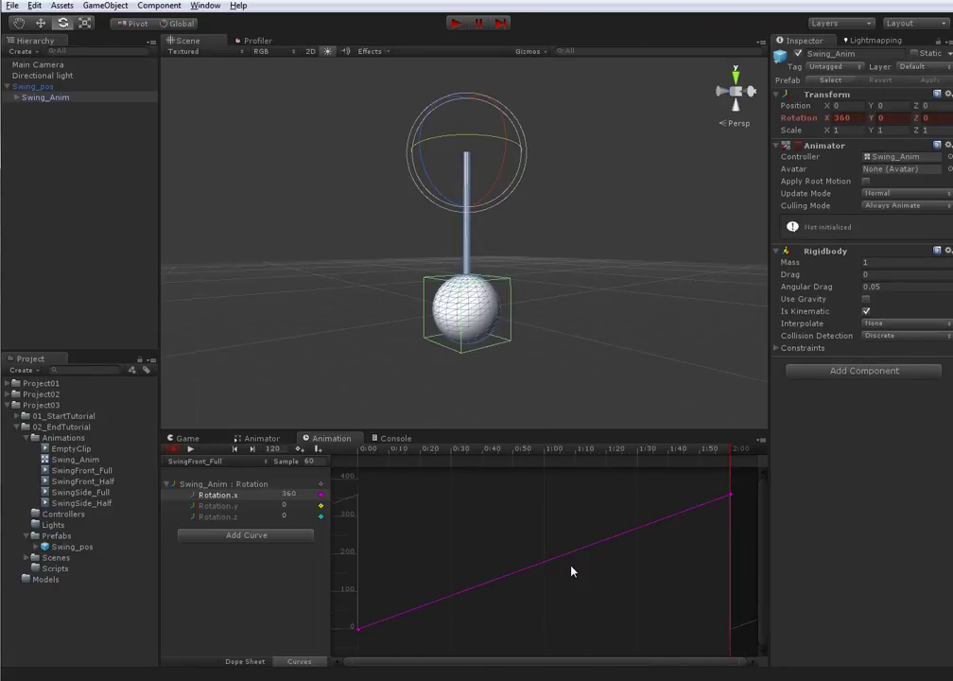
drag(358, 450, 804, 451)
click(190, 449)
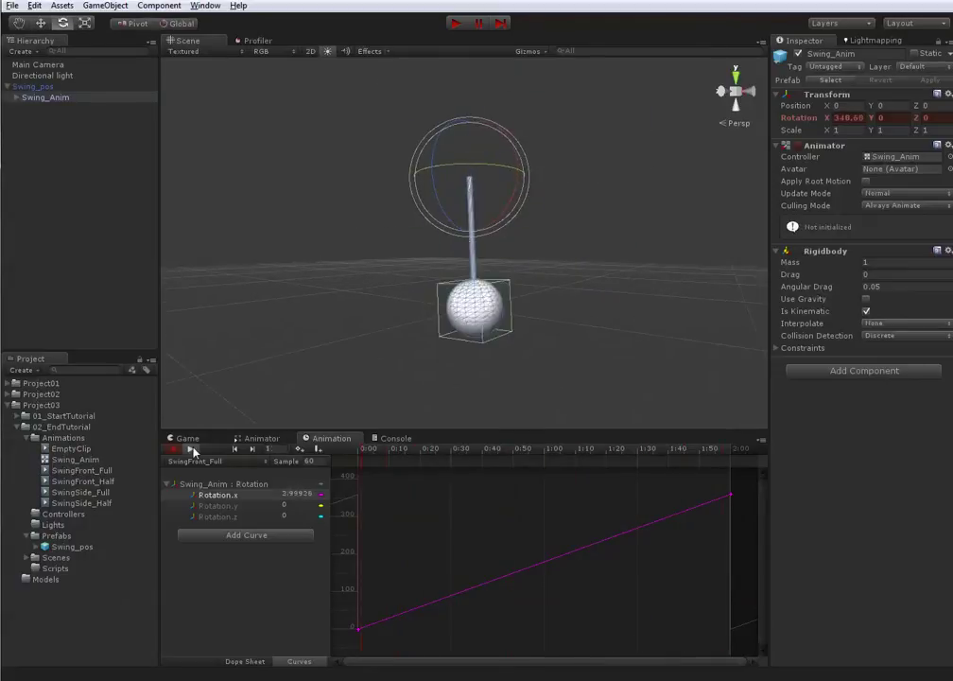
- Add a Rotation.x key at frame 60 with Flat tangents and scrub through the slowed rotation
drag(413, 452, 543, 571)
double_click(545, 564)
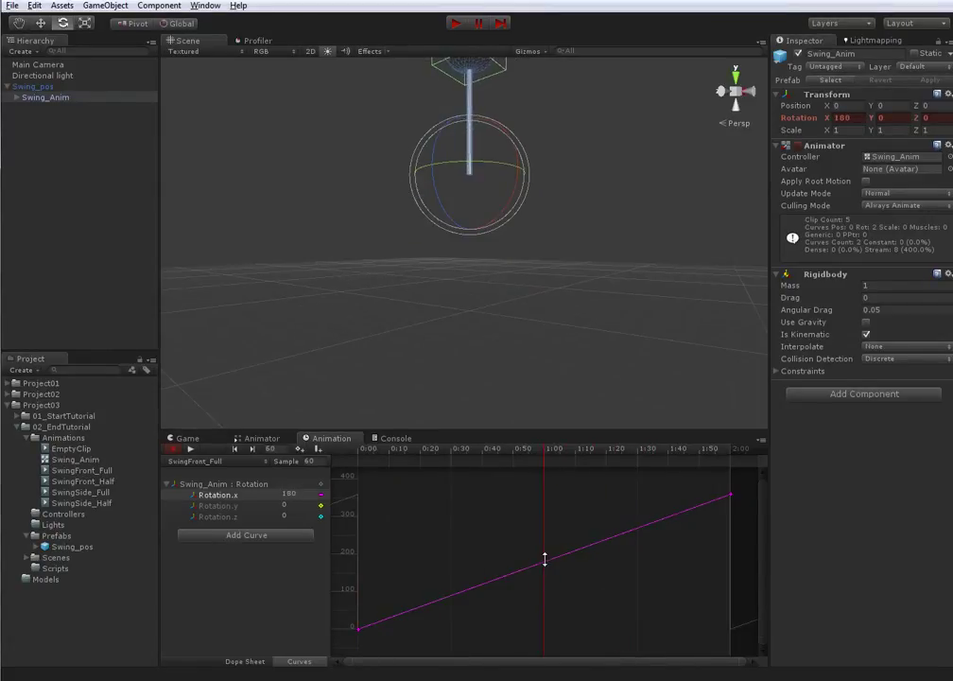
right_click(544, 565)
click(547, 564)
right_click(545, 562)
click(572, 619)
drag(459, 460, 717, 445)
drag(732, 494, 734, 491)
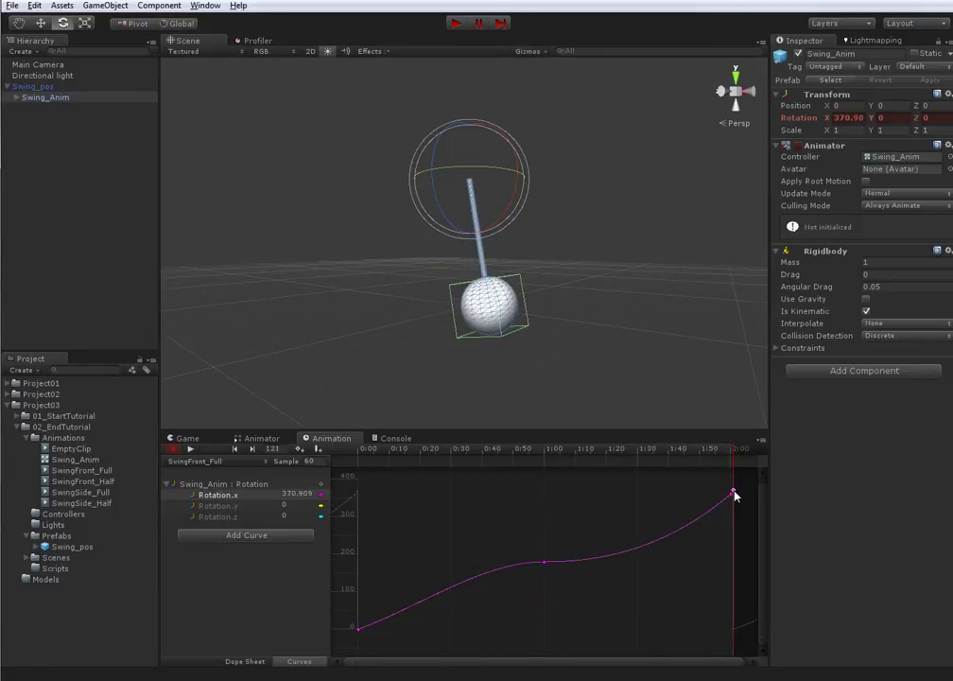
key(z)
key(ctrl+z)
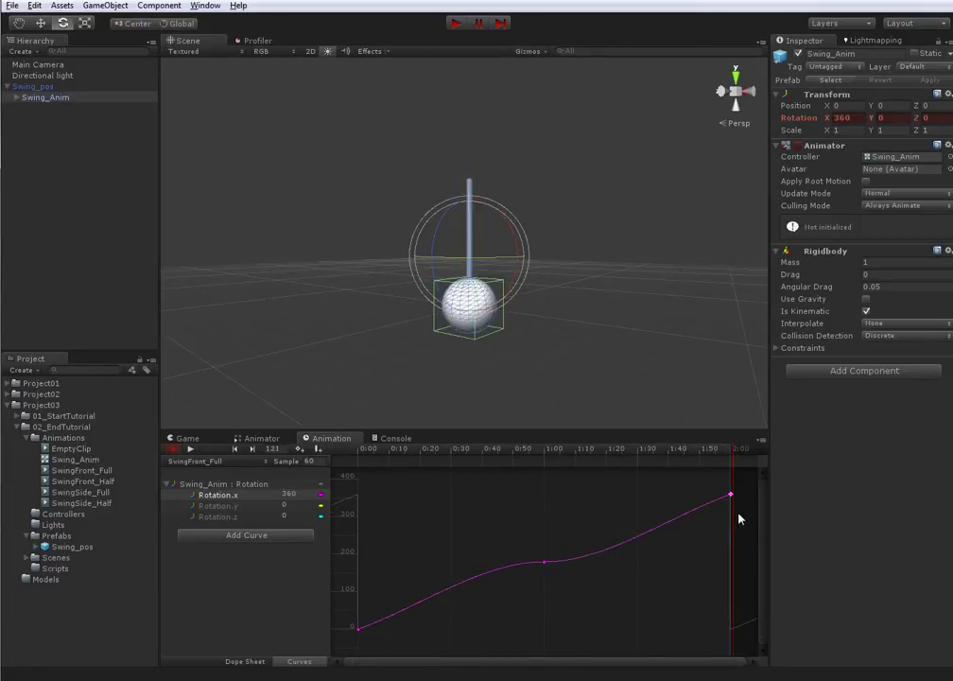
- Set the Rotation.x key at frame 0 to Flat, and tilt its tangent handle upward for a steeper start
right_click(357, 629)
click(390, 680)
click(357, 628)
drag(393, 634, 381, 611)
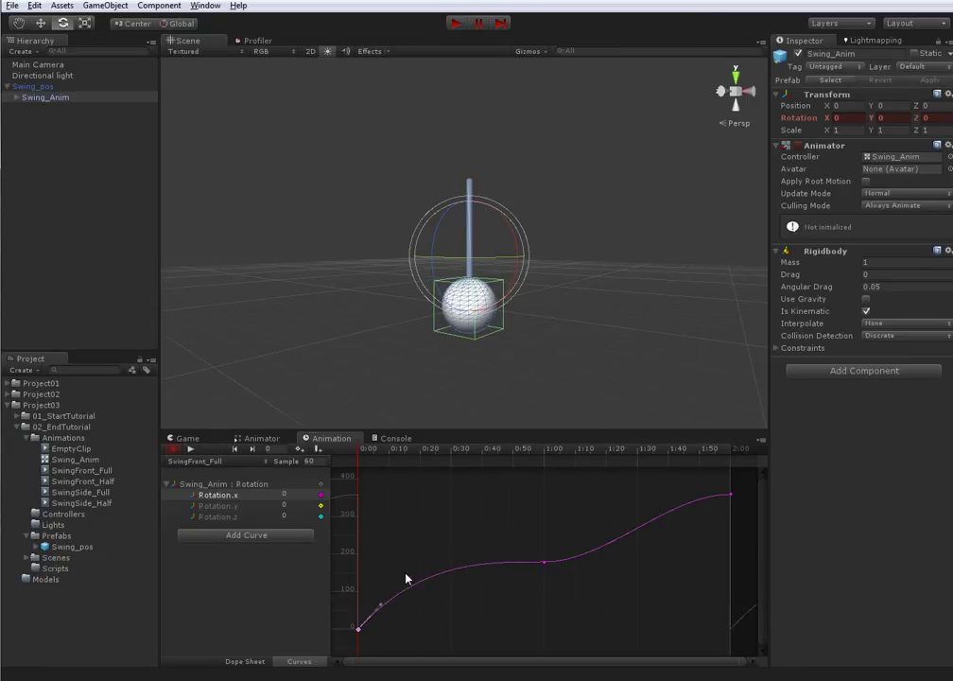
- Tilt the Rotation.x tangent at frame 120 for a steeper finish and play back the full swing
drag(684, 483, 708, 516)
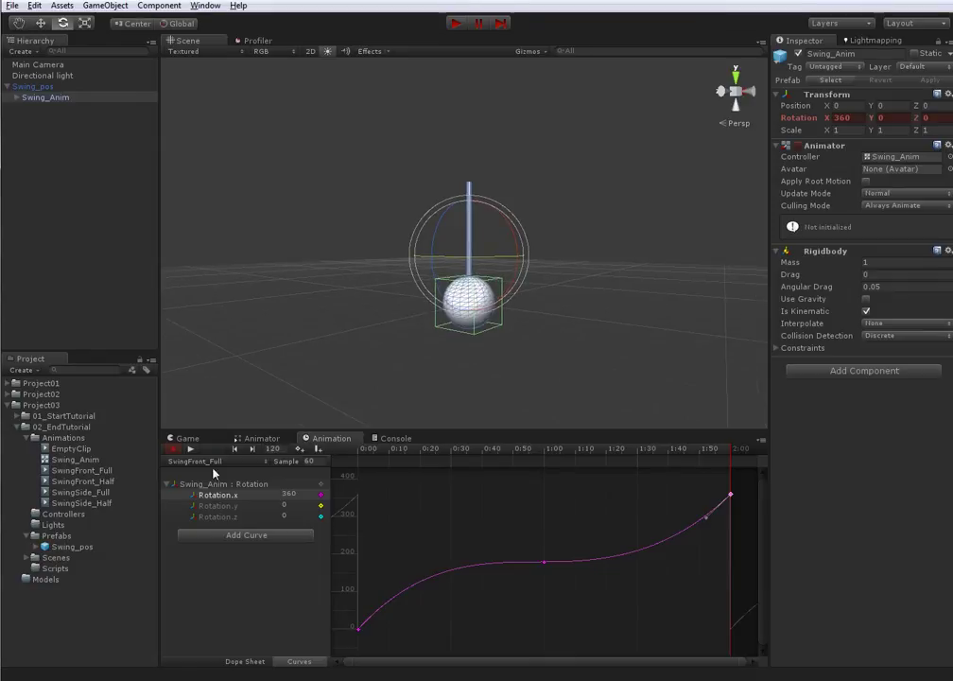
middle_drag(493, 81, 490, 121)
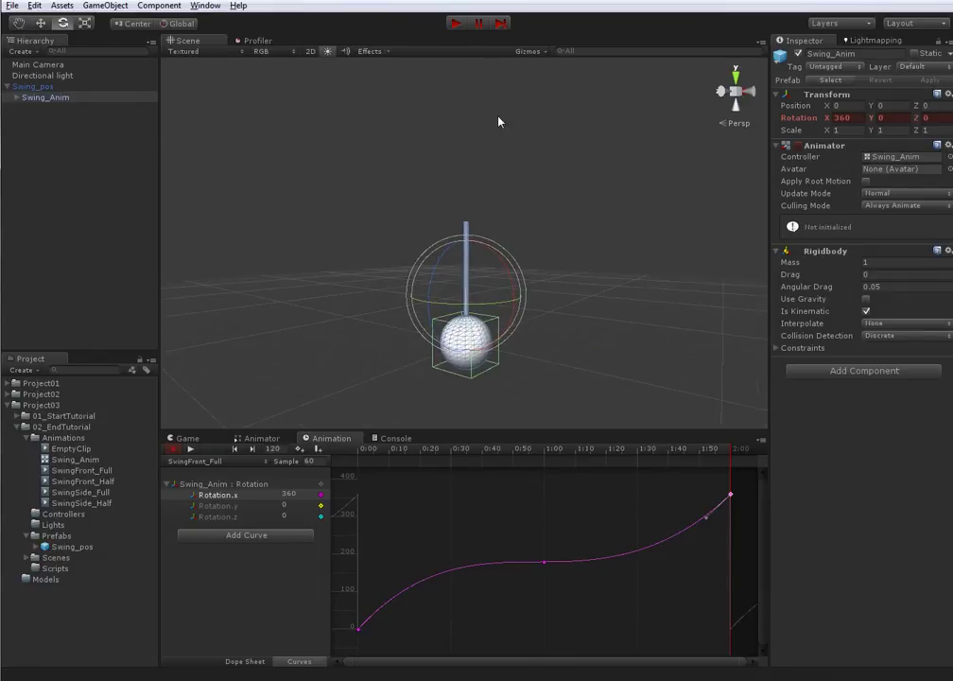
click(190, 454)
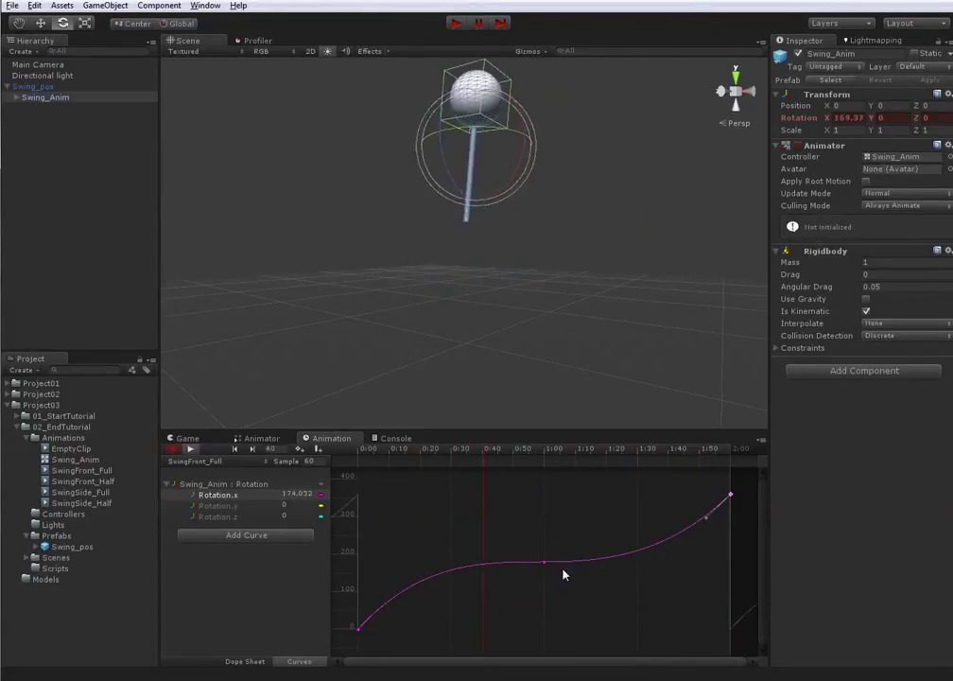
click(192, 451)
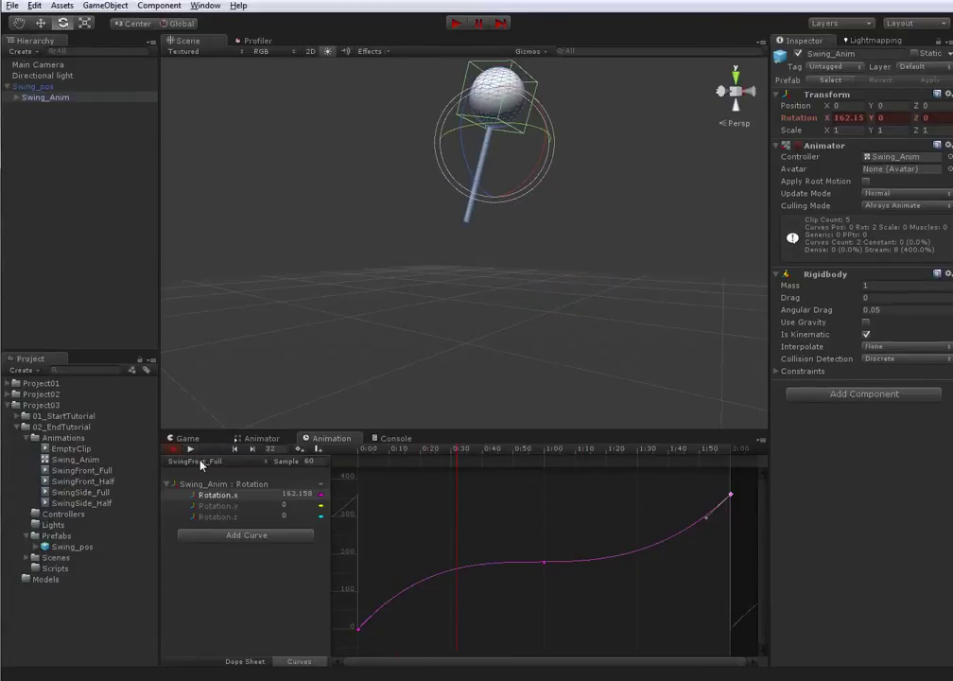
- Reduce the slope of the Rotation.x tangents at frames 0 and 120 so the curve's start and end are gentler
click(359, 628)
drag(379, 606, 390, 607)
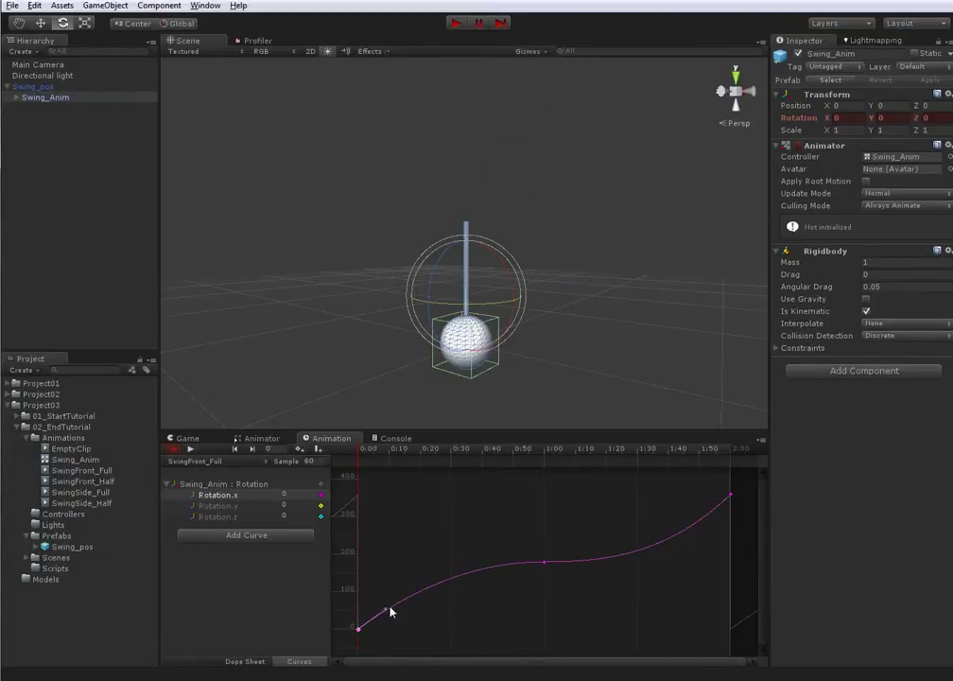
click(730, 494)
scroll(732, 490, up, 4)
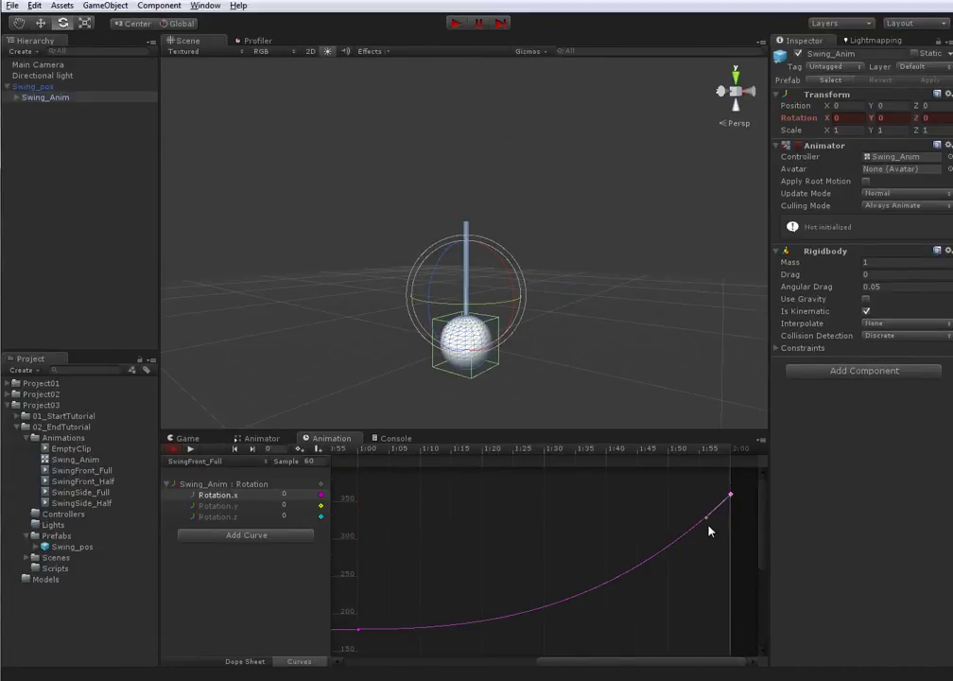
key(a)
key(shift+space)
drag(925, 70, 926, 22)
key(ctrl+z)
click(921, 98)
drag(905, 126, 900, 131)
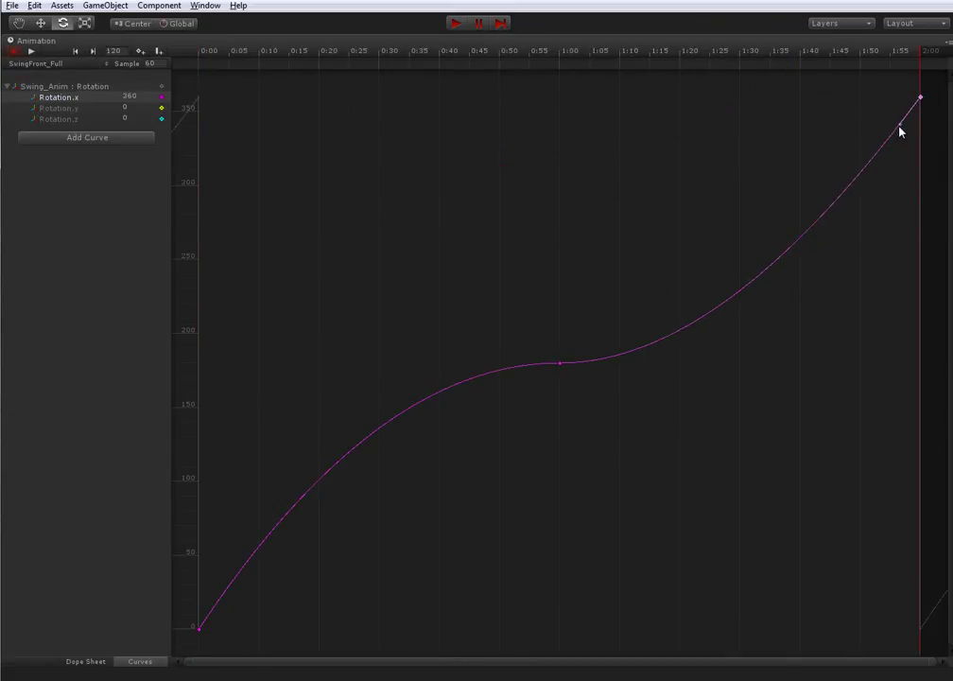
- Tilt the tangent of the Rotation.x key at frame 60 slightly upward and play back the swing
click(559, 363)
drag(596, 366, 598, 363)
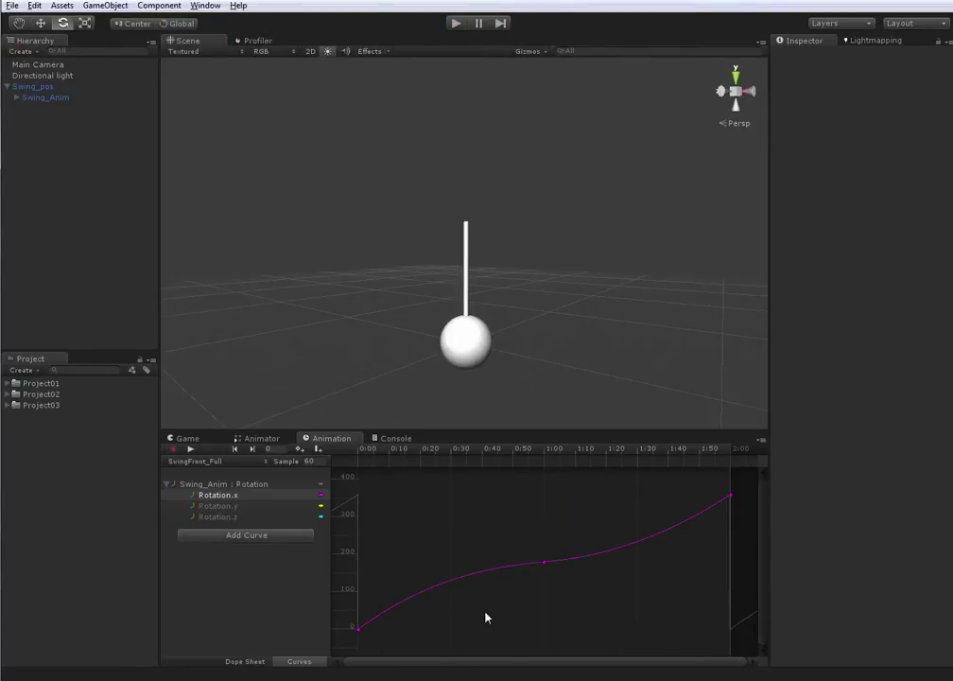
click(544, 562)
drag(581, 562, 581, 558)
click(575, 530)
click(190, 451)
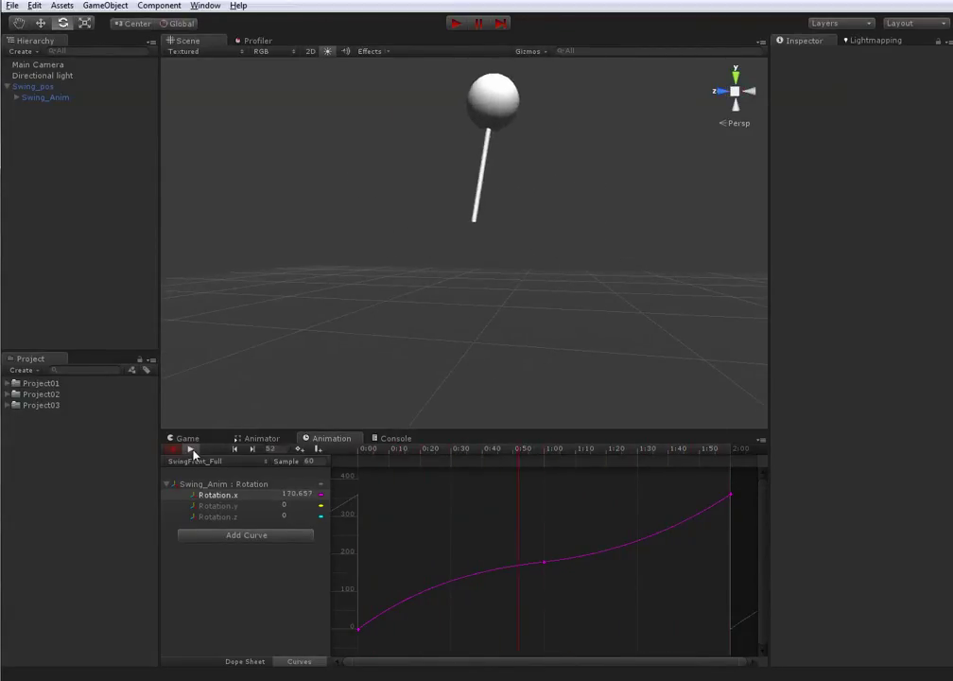
click(192, 450)
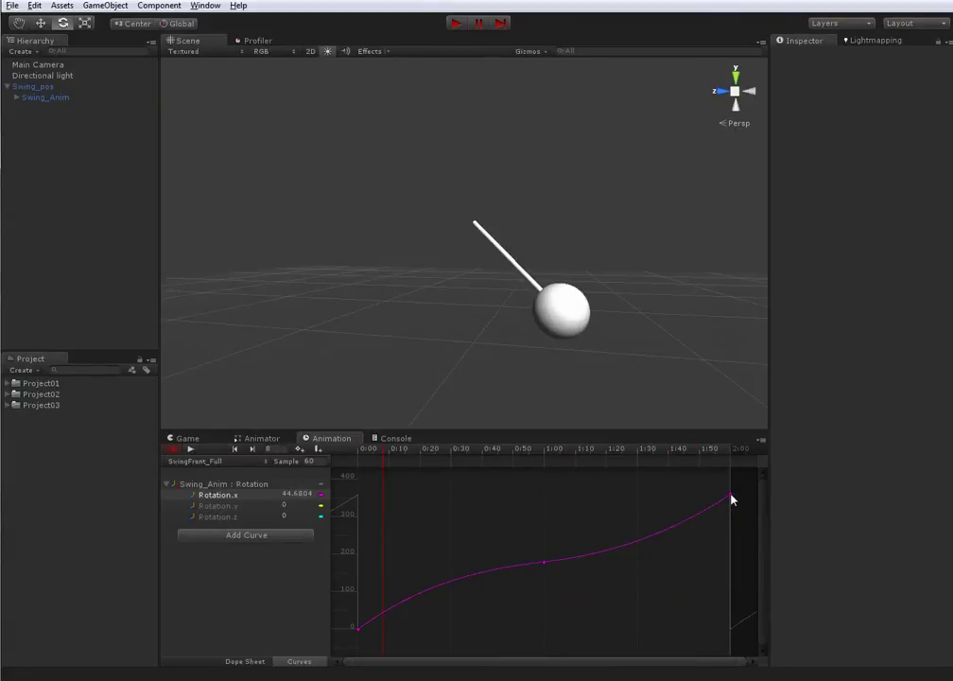
- Steepen the Rotation.x tangents at frames 120 and 0, play back the swing, and exit animation preview
click(731, 495)
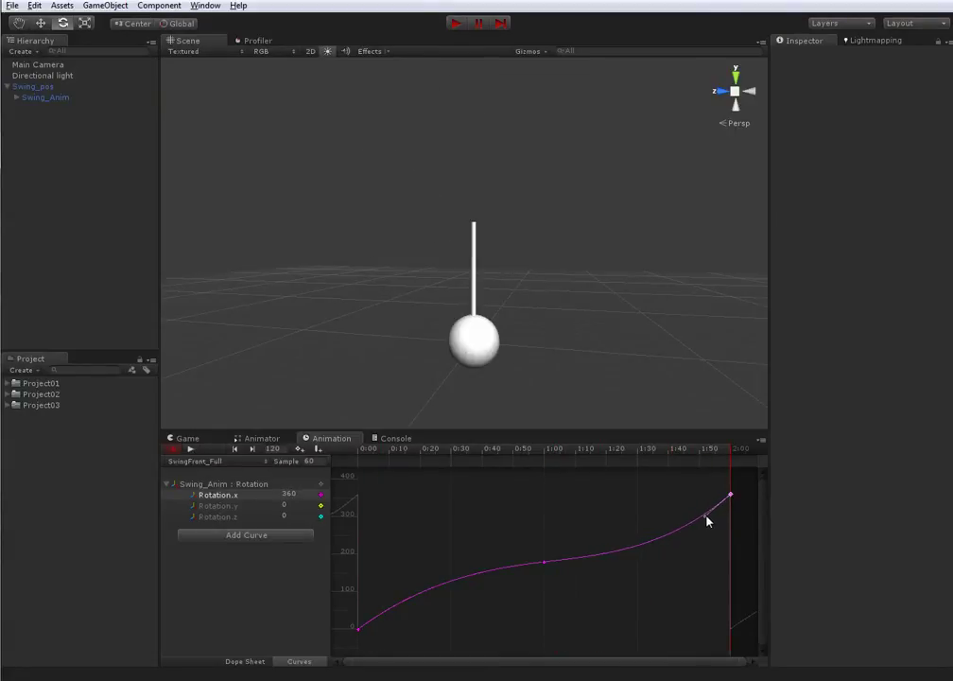
click(360, 628)
drag(386, 615, 383, 613)
click(190, 451)
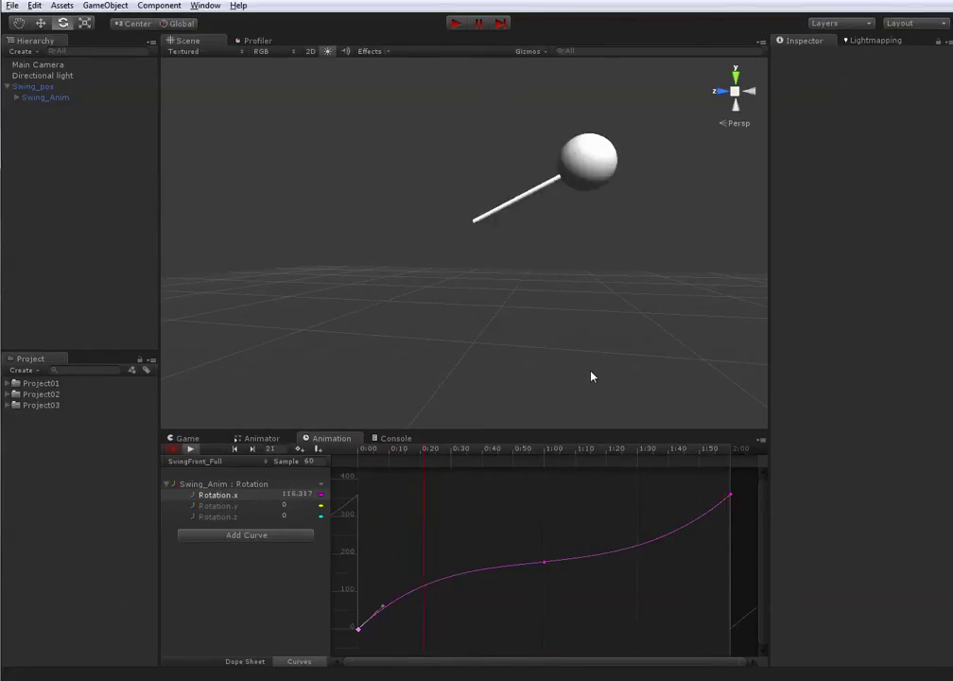
click(190, 450)
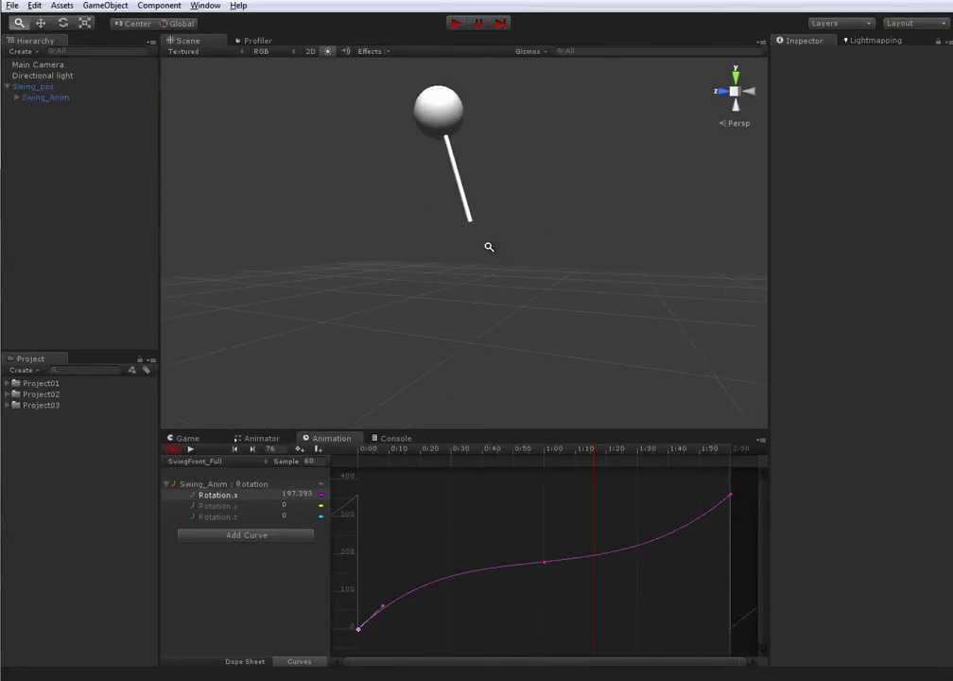
key(e)
click(174, 451)
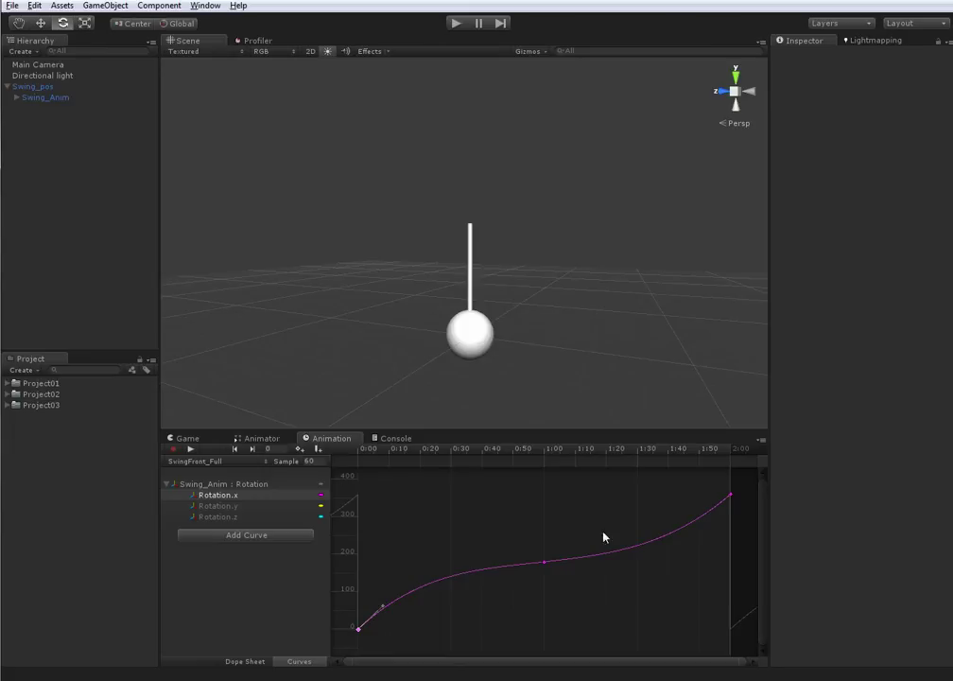
click(550, 519)
alt+right_drag(552, 521, 560, 523)
key(f)
alt+drag(544, 287, 511, 280)
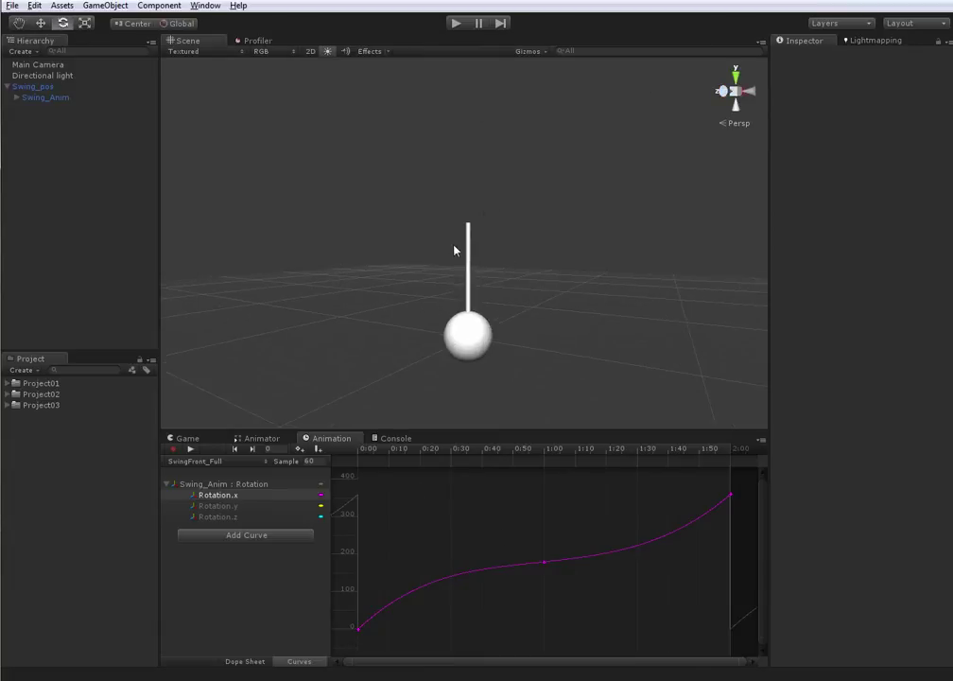
click(186, 439)
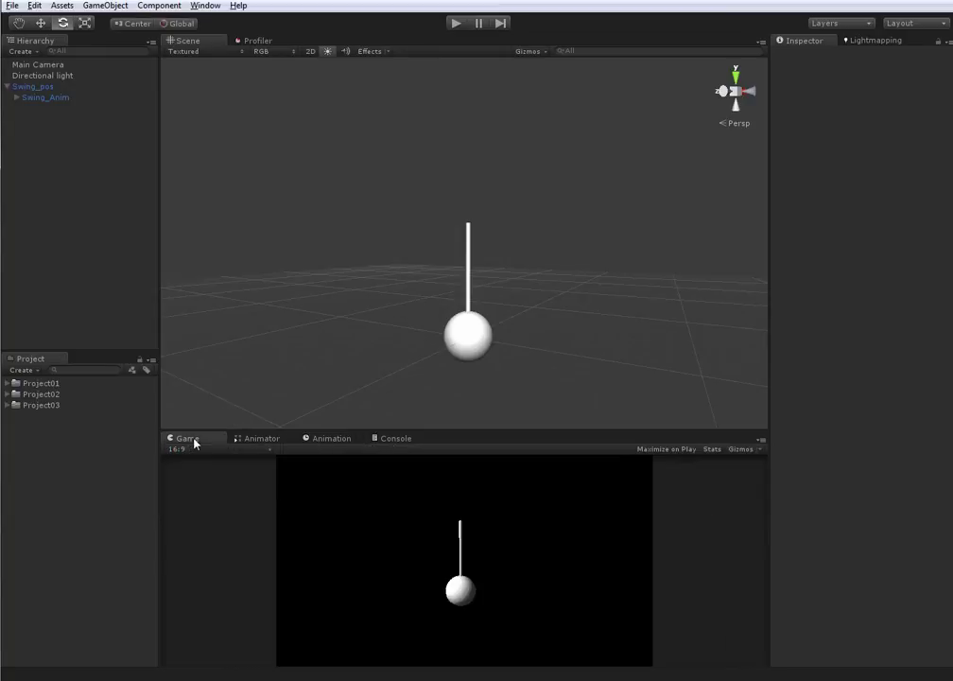
click(328, 439)
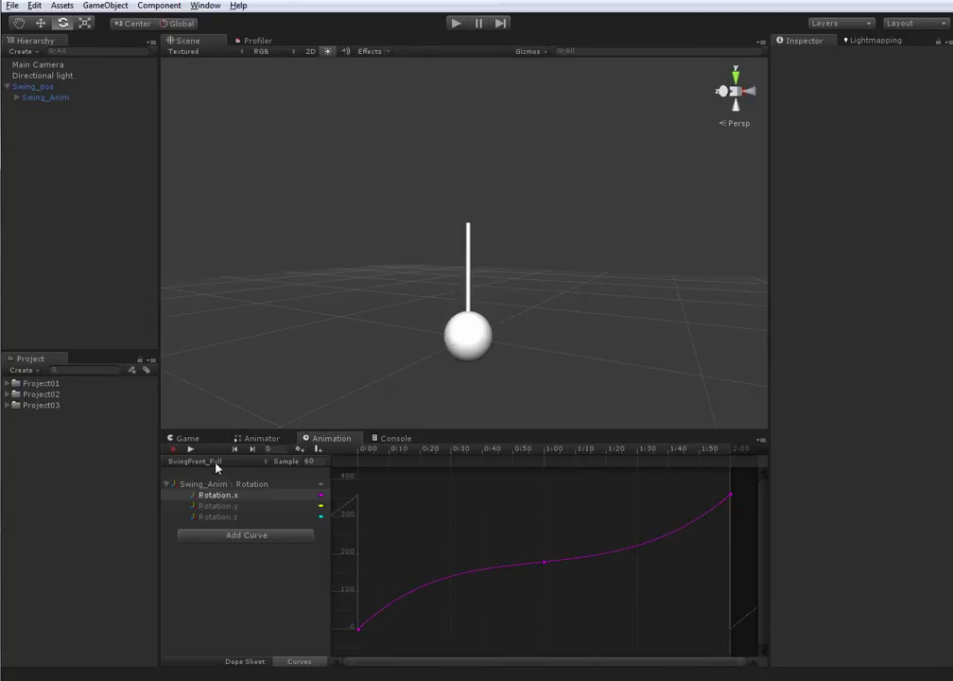
click(216, 464)
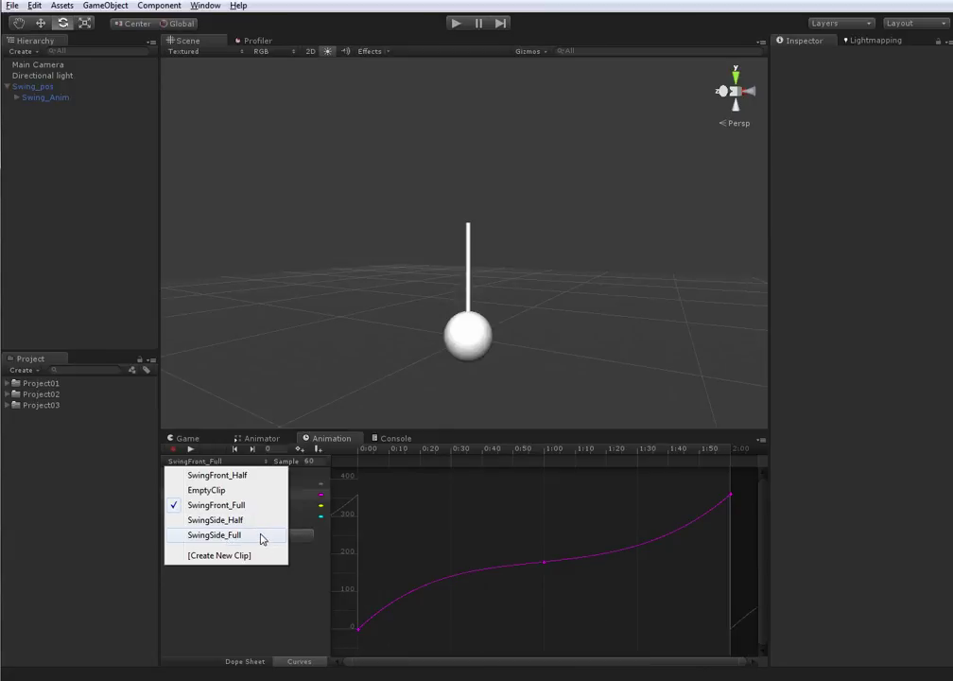
click(421, 308)
click(454, 332)
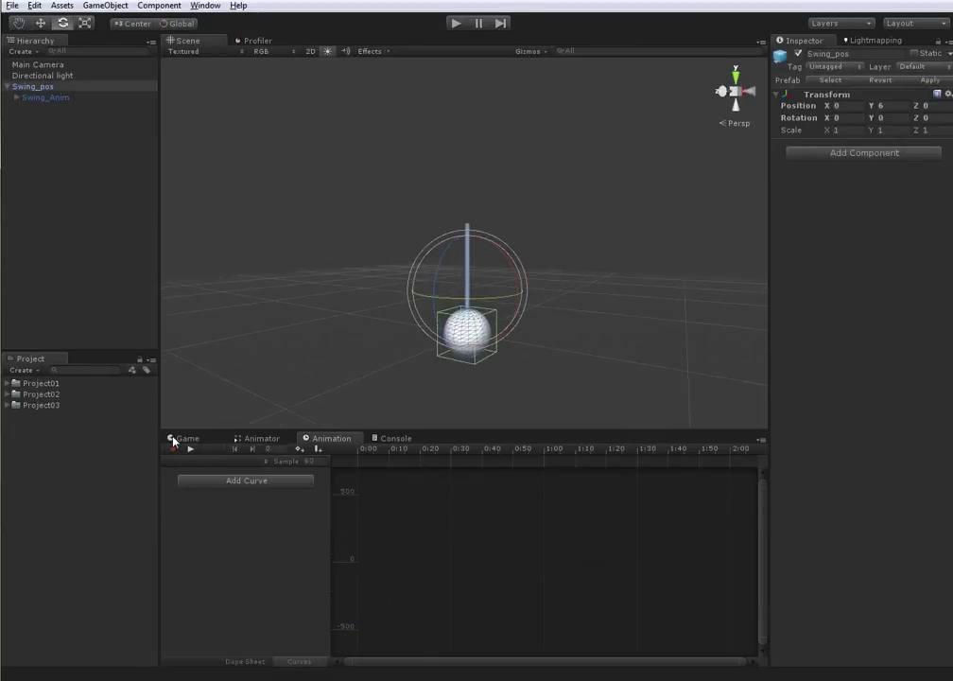
click(173, 439)
alt+drag(540, 312, 442, 308)
click(300, 330)
alt+right_drag(300, 330, 462, 349)
click(461, 349)
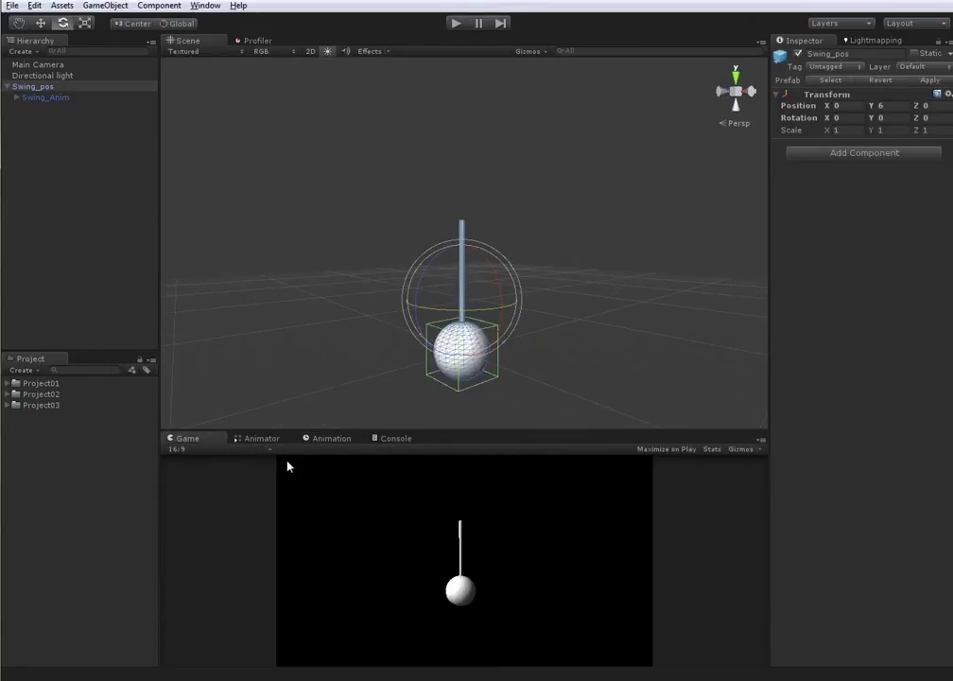
- Delete the SwingSide_Half and SwingSide_Full states from the Swing_Anim controller
click(260, 439)
right_click(591, 575)
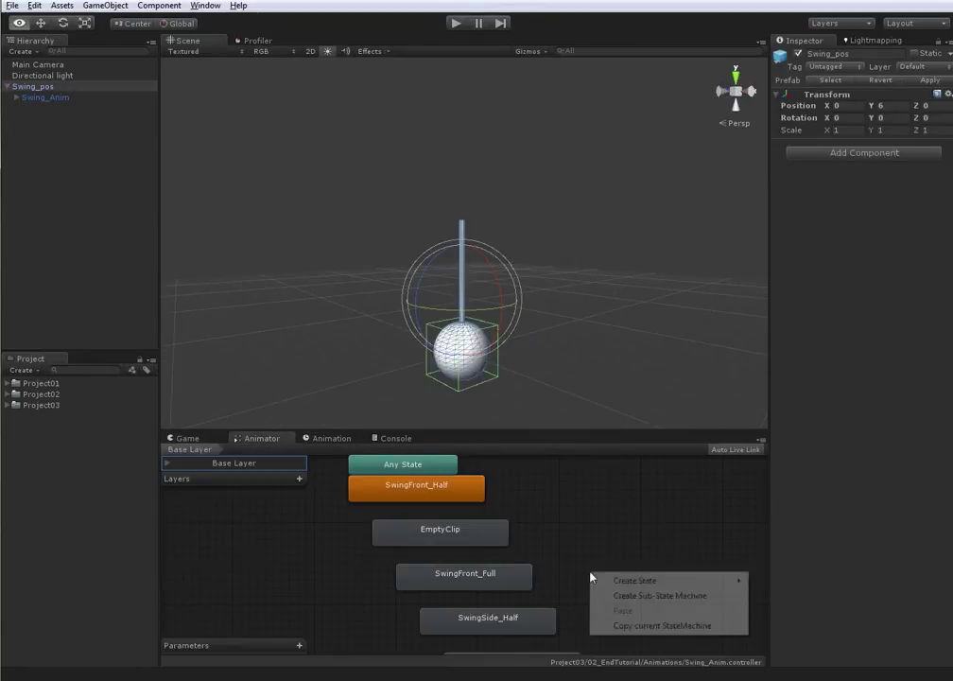
click(422, 524)
middle_drag(591, 563, 597, 507)
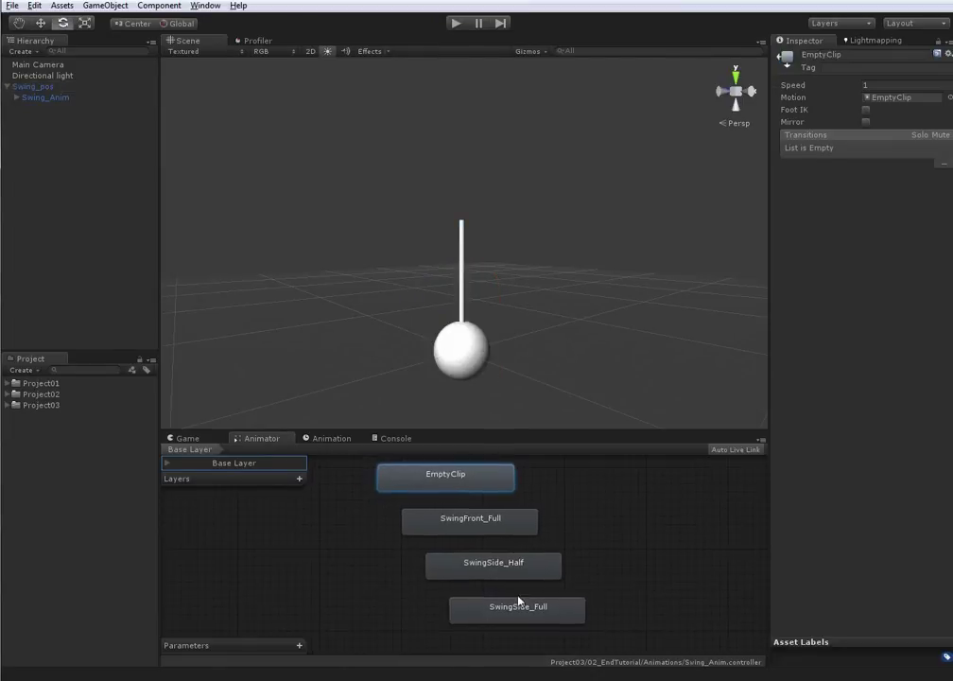
scroll(596, 501, up, 1)
click(479, 549)
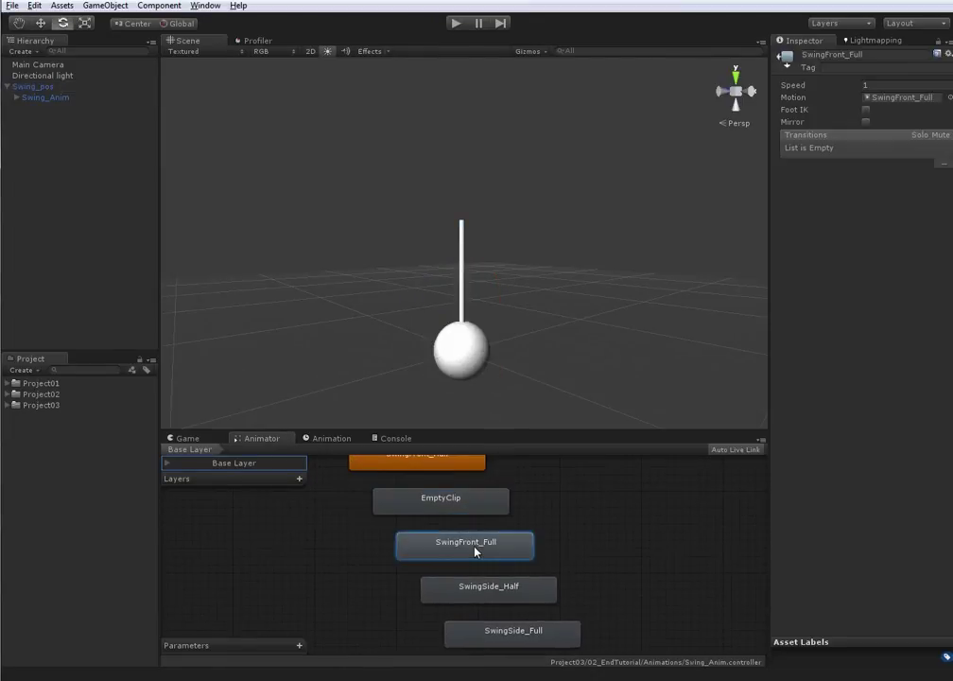
click(491, 594)
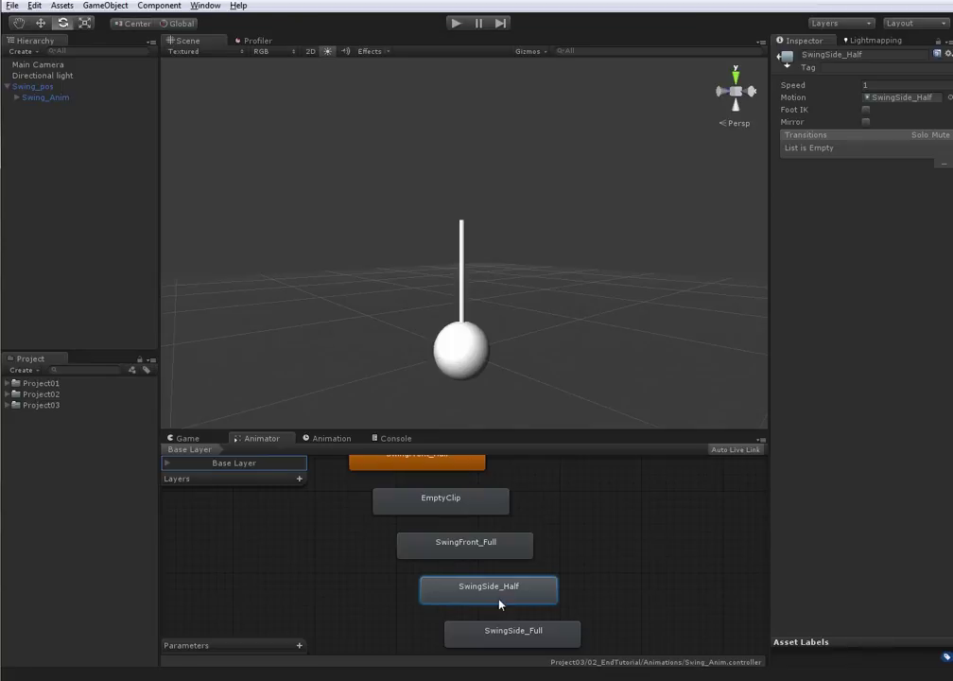
shift+click(523, 632)
key(Delete)
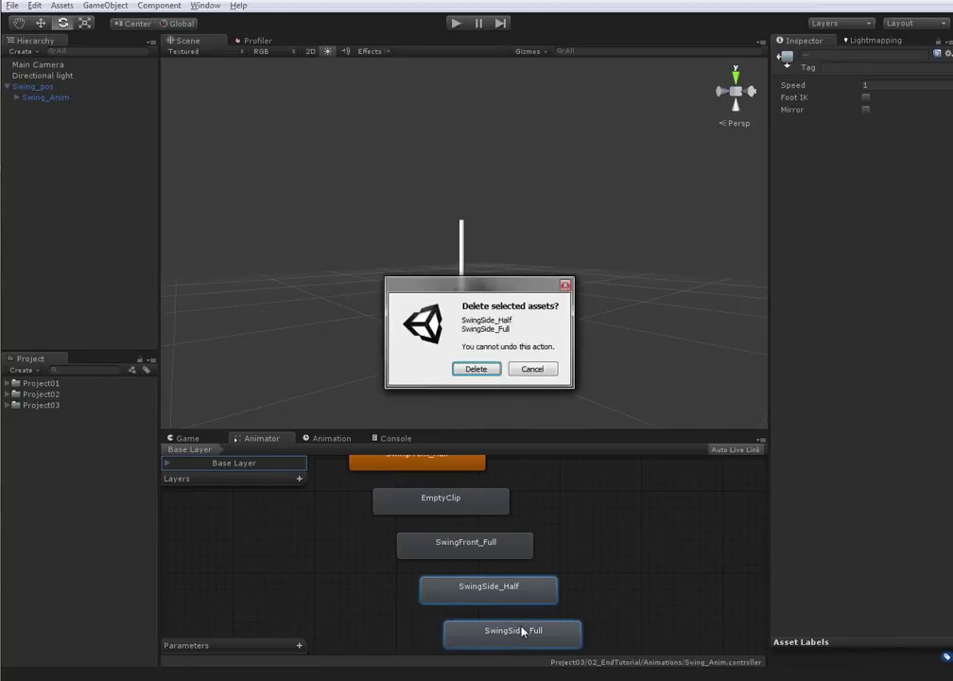
key(Return)
- Set EmptyClip as the default state of the Base Layer
scroll(586, 579, up, 2)
middle_drag(586, 533, 613, 549)
scroll(612, 548, down, 2)
scroll(609, 551, up, 3)
scroll(610, 552, down, 3)
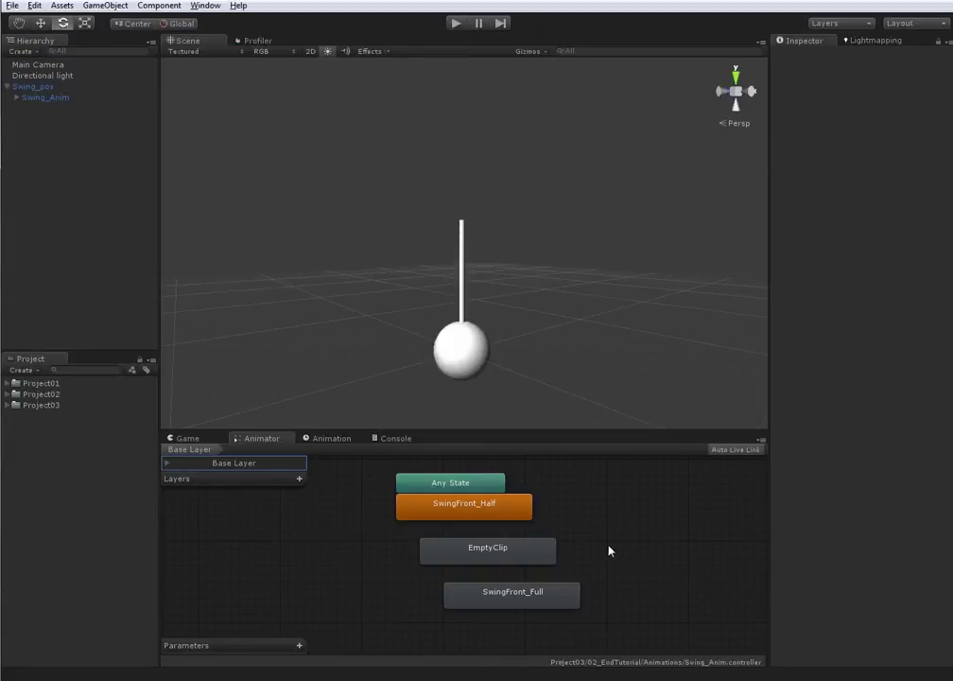
right_click(529, 548)
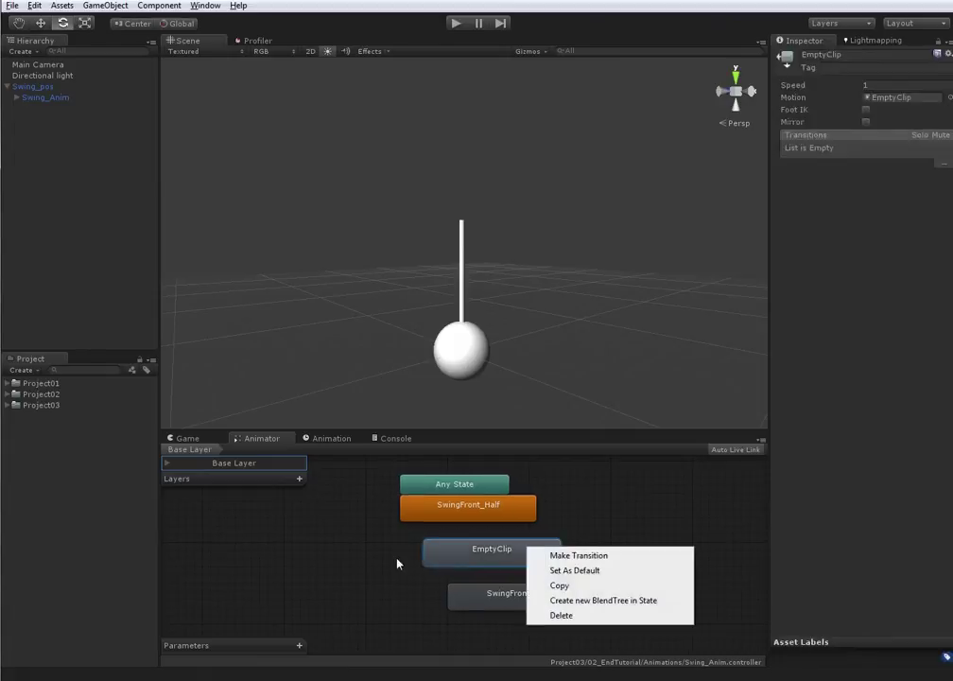
click(575, 570)
- Arrange the state graph with SwingFront_Half and SwingFront_Full side by side above EmptyClip, and Any State below it
scroll(540, 572, up, 1)
drag(517, 587, 480, 494)
click(479, 610)
drag(480, 611, 415, 498)
scroll(485, 473, down, 1)
drag(547, 624, 522, 540)
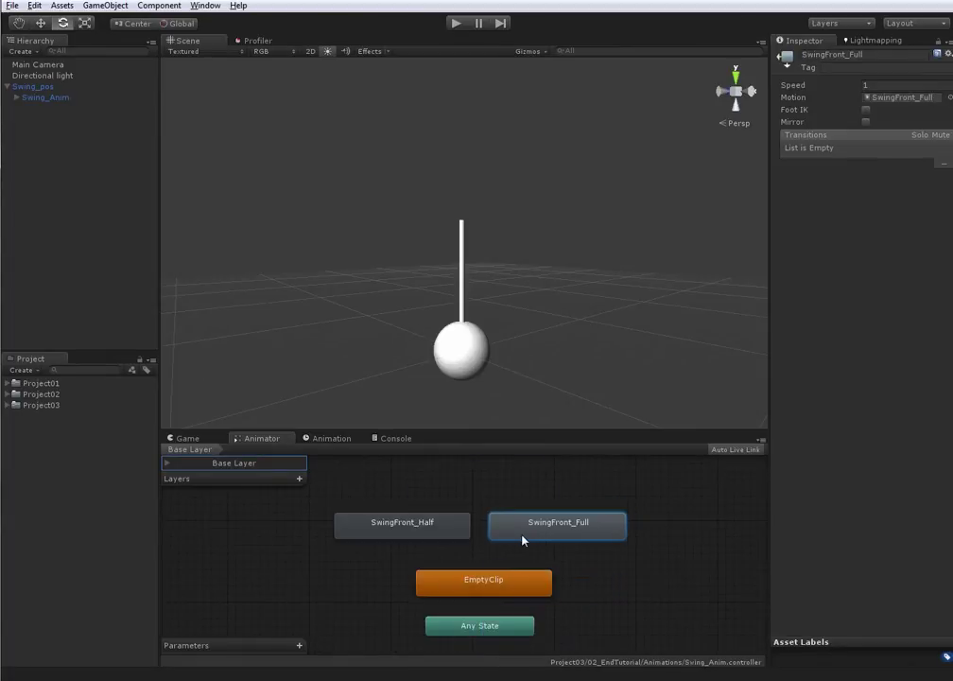
drag(430, 536, 421, 536)
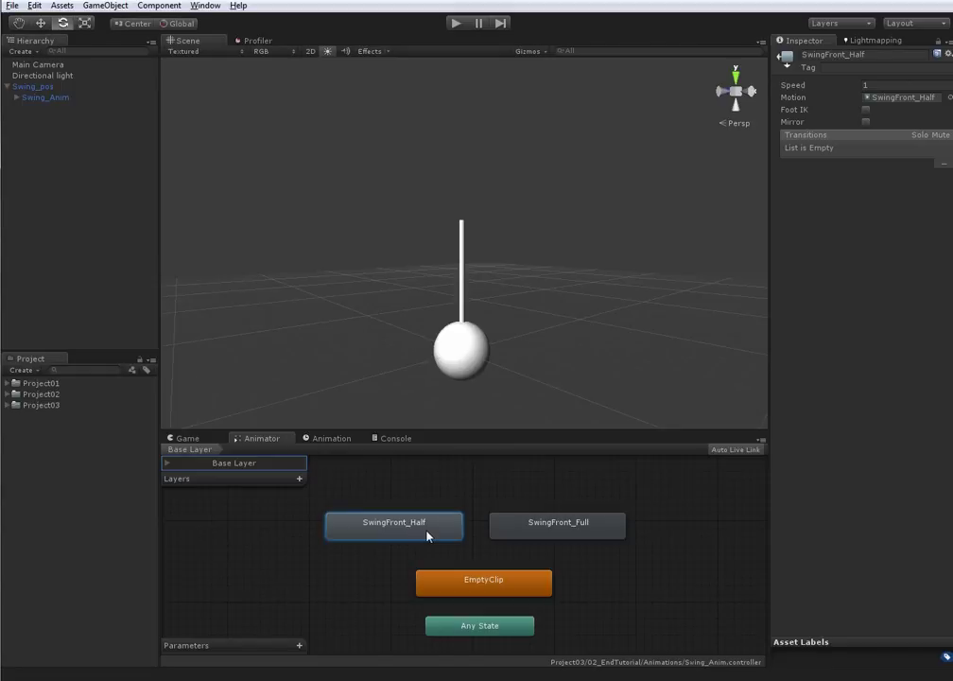
- Create a new BlendTree in both the SwingFront_Half and SwingFront_Full states
right_click(428, 536)
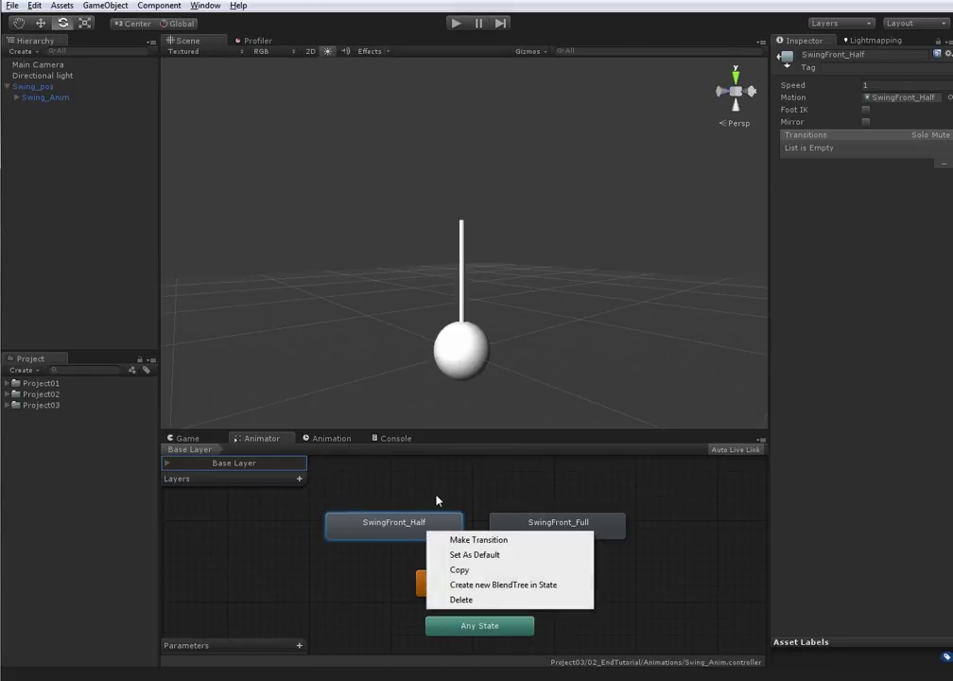
click(436, 501)
right_click(419, 520)
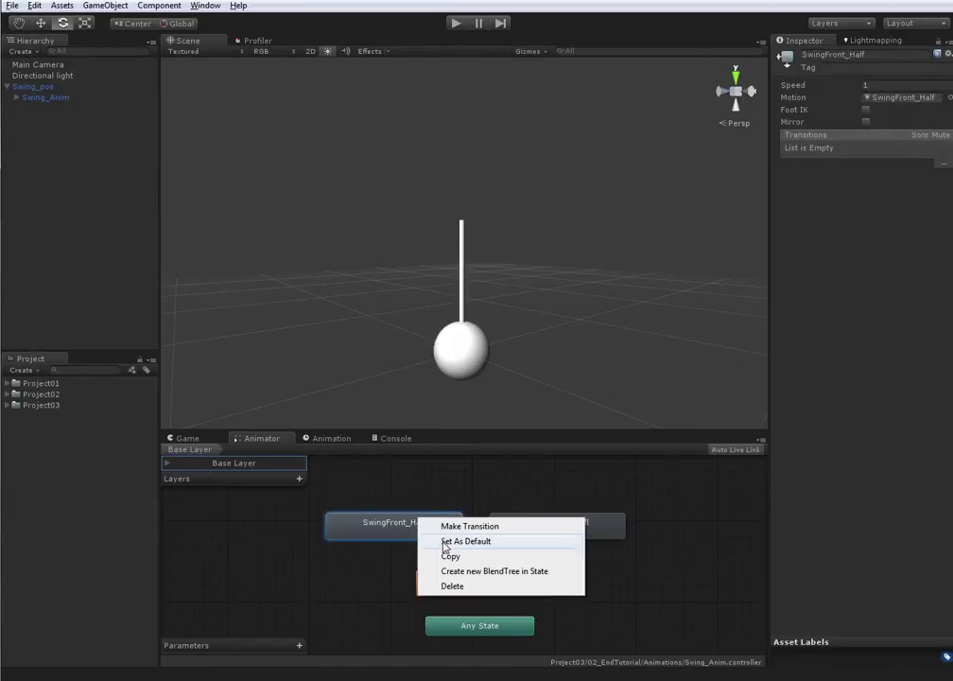
click(485, 572)
right_click(585, 526)
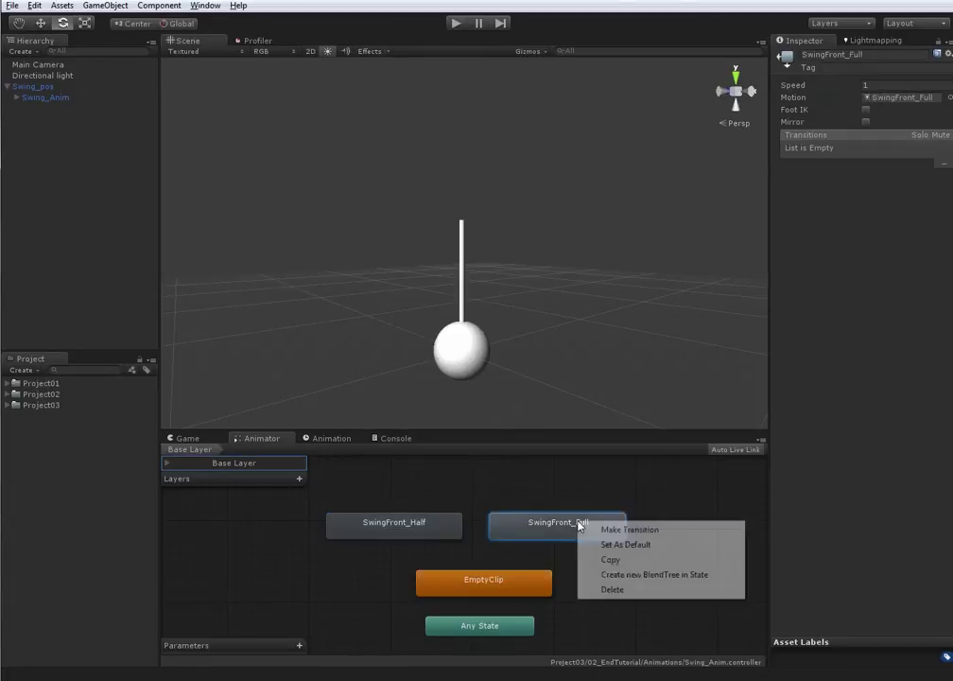
click(600, 573)
- Open the SwingFront_Full state's blend tree and add one empty motion field
double_click(578, 527)
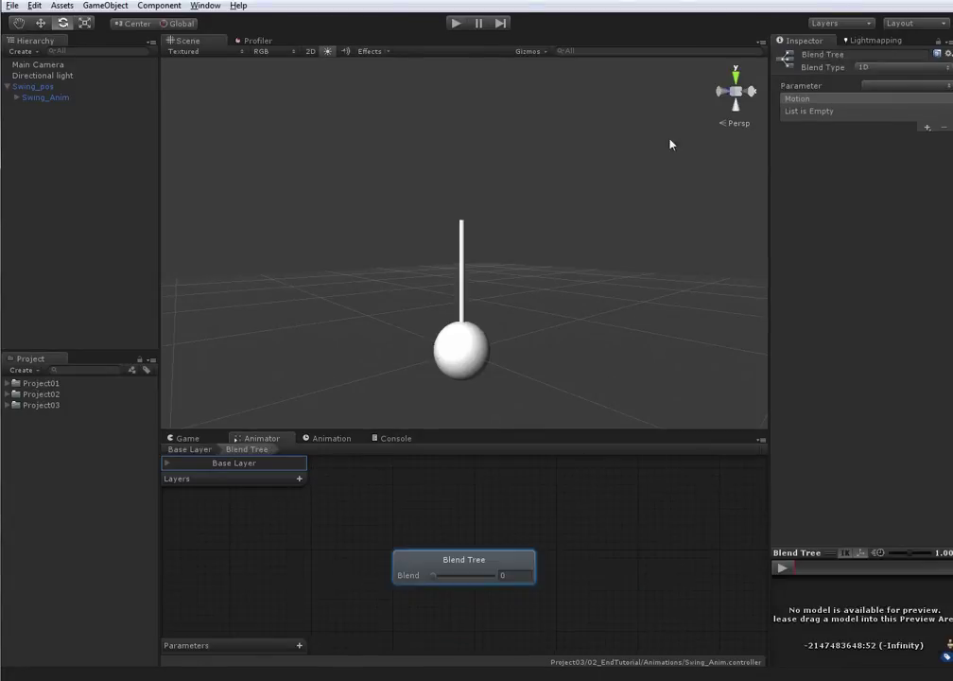
click(927, 126)
click(939, 135)
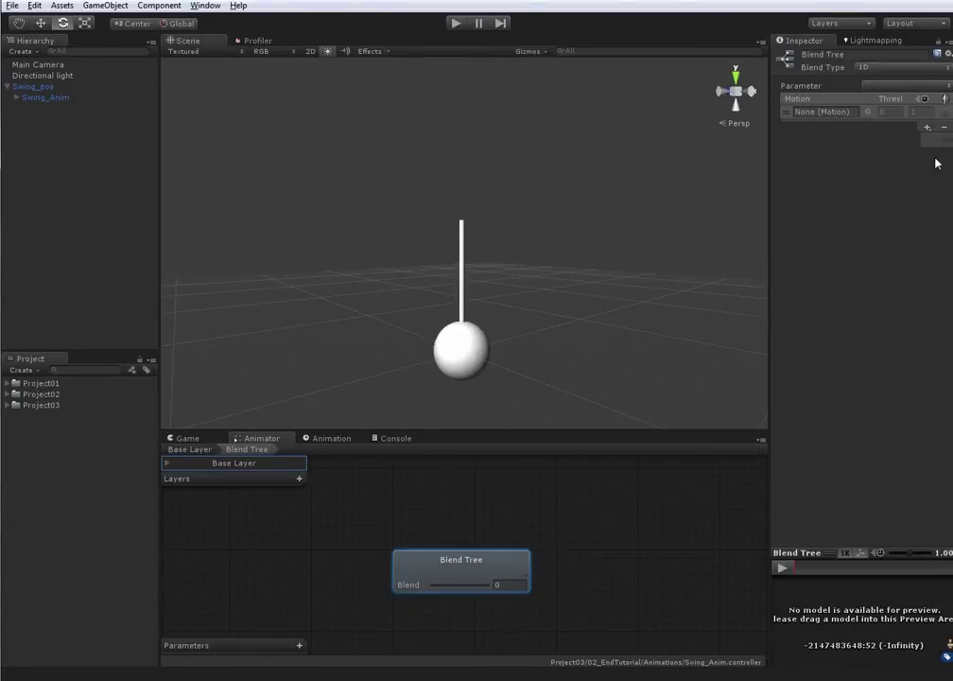
click(943, 128)
click(927, 128)
click(935, 138)
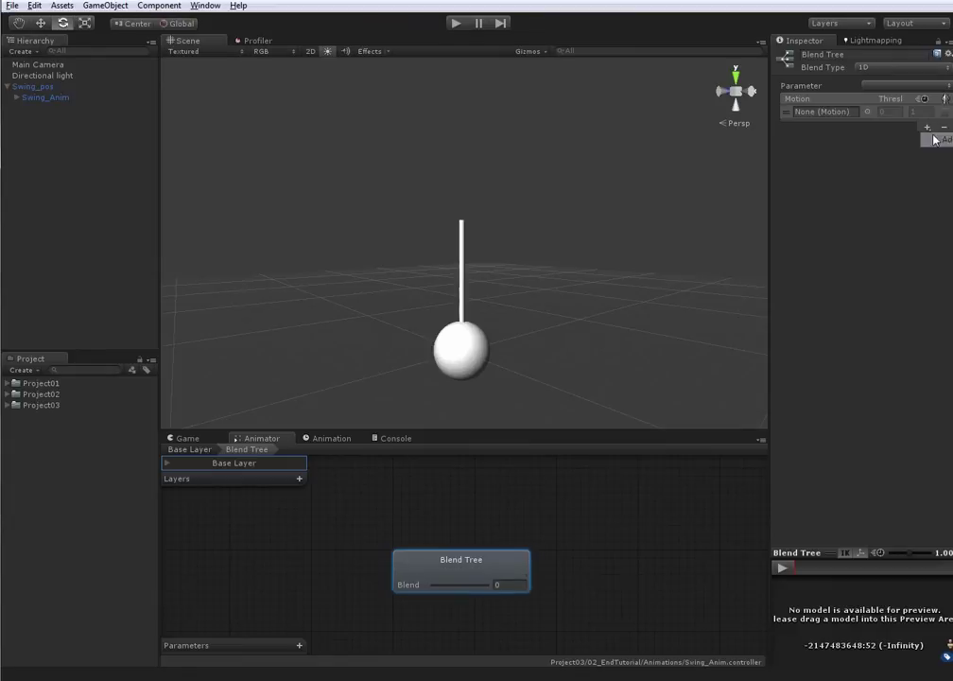
- Add a second motion field to the blend tree and expand the Animations folder under Project03/02_EndTutorial
click(927, 126)
click(938, 135)
click(8, 406)
click(19, 427)
click(26, 438)
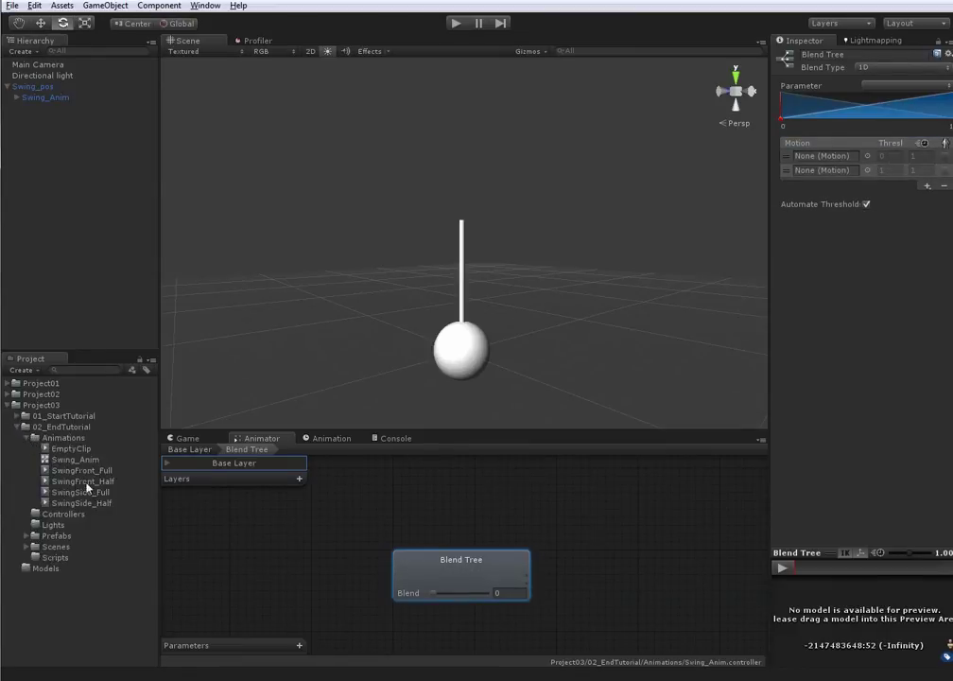
- Assign the SwingFront_Full clip to both motion fields of the SwingFront_Full state's blend tree and turn off automatic thresholds
click(520, 511)
double_click(519, 511)
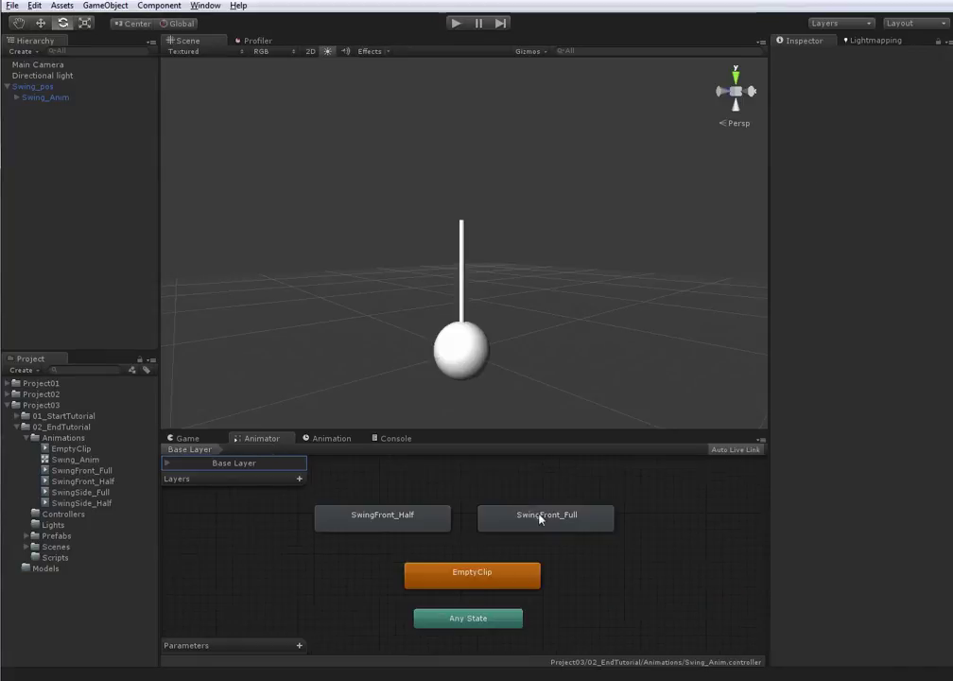
click(547, 516)
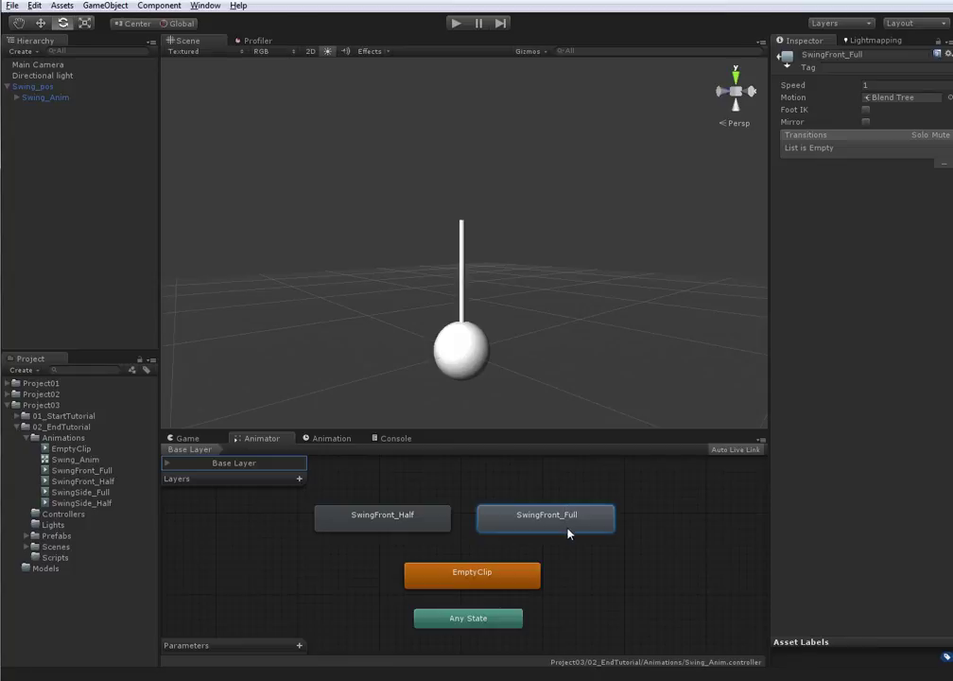
double_click(565, 520)
drag(92, 475, 823, 156)
click(69, 473)
drag(69, 473, 823, 170)
click(867, 204)
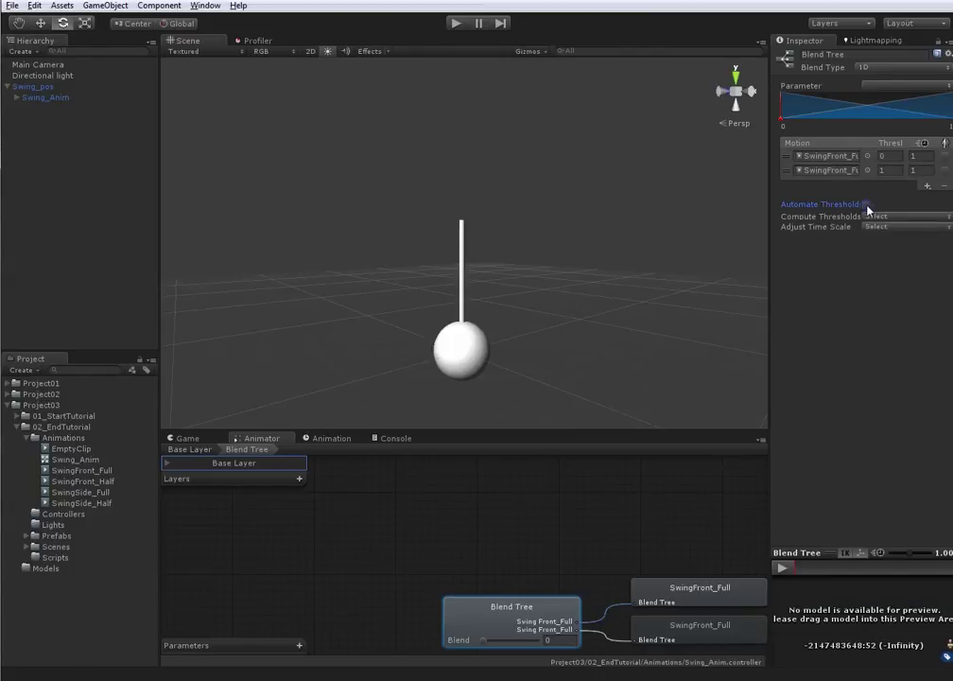
- Add a Float parameter named Speed to the animator controller
click(300, 646)
click(339, 662)
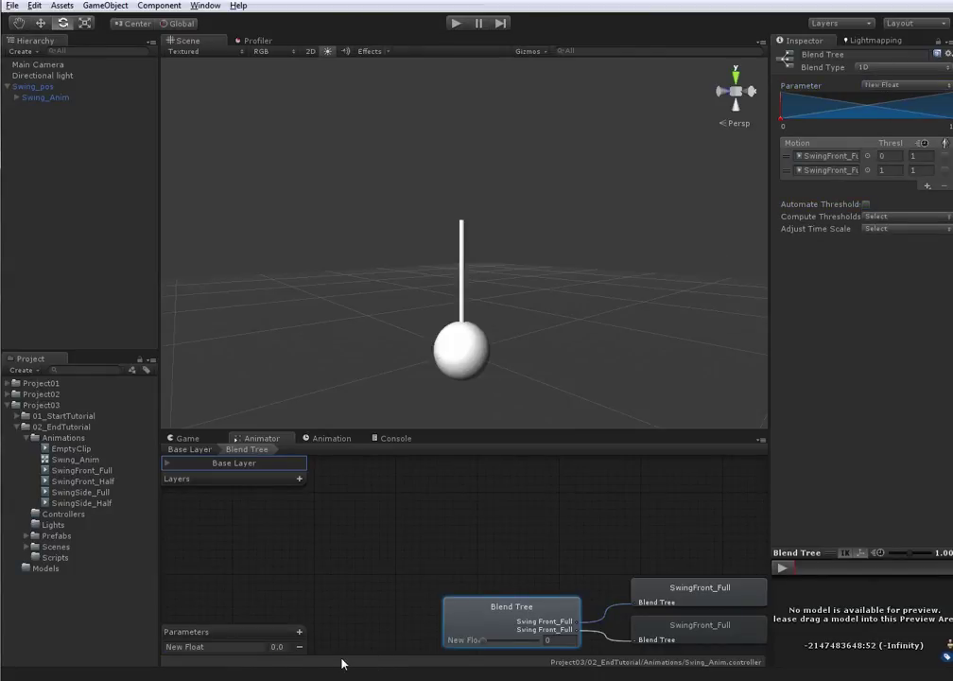
text(Speed)
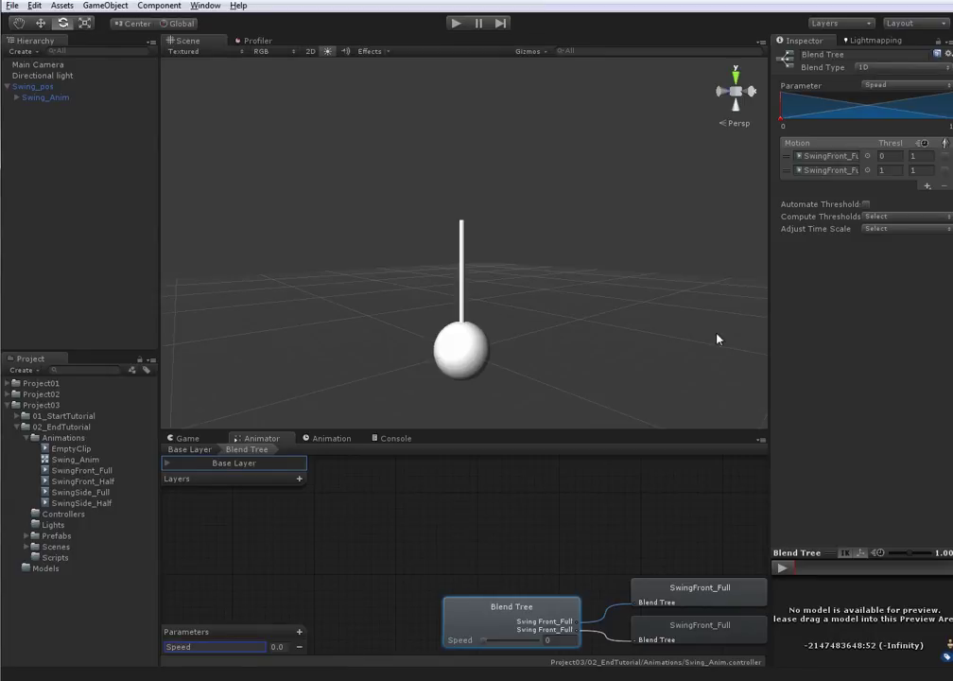
- Set the first motion's threshold to 0.1 and speed to 0.25, and the second motion's threshold to 1.5 and speed to 2
click(892, 157)
key(Tab)
text(.25)
key(Tab)
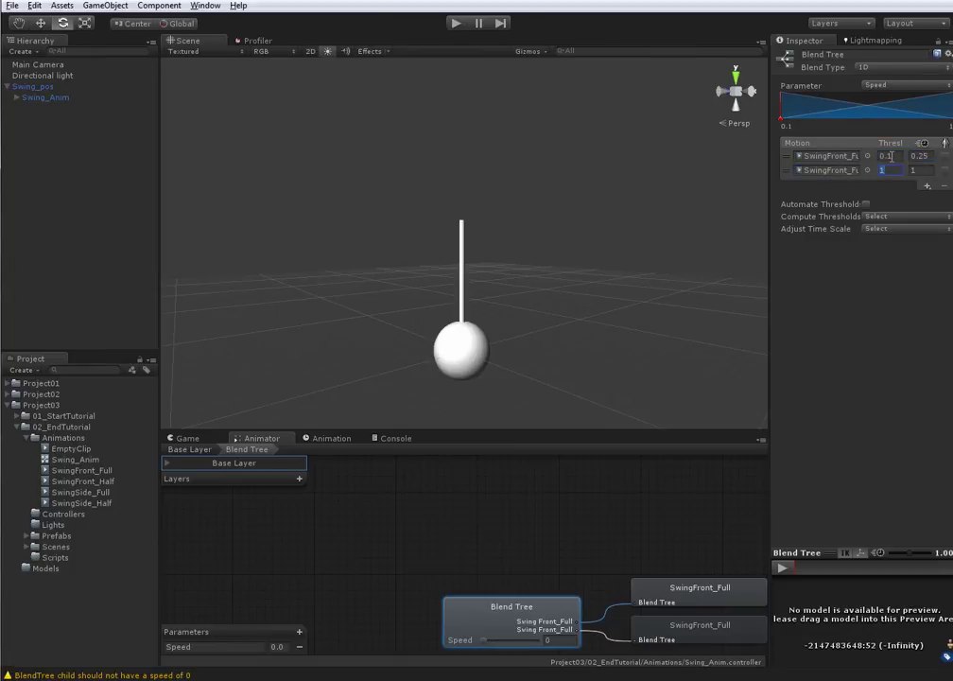
text(1.5)
key(Tab)
key(Return)
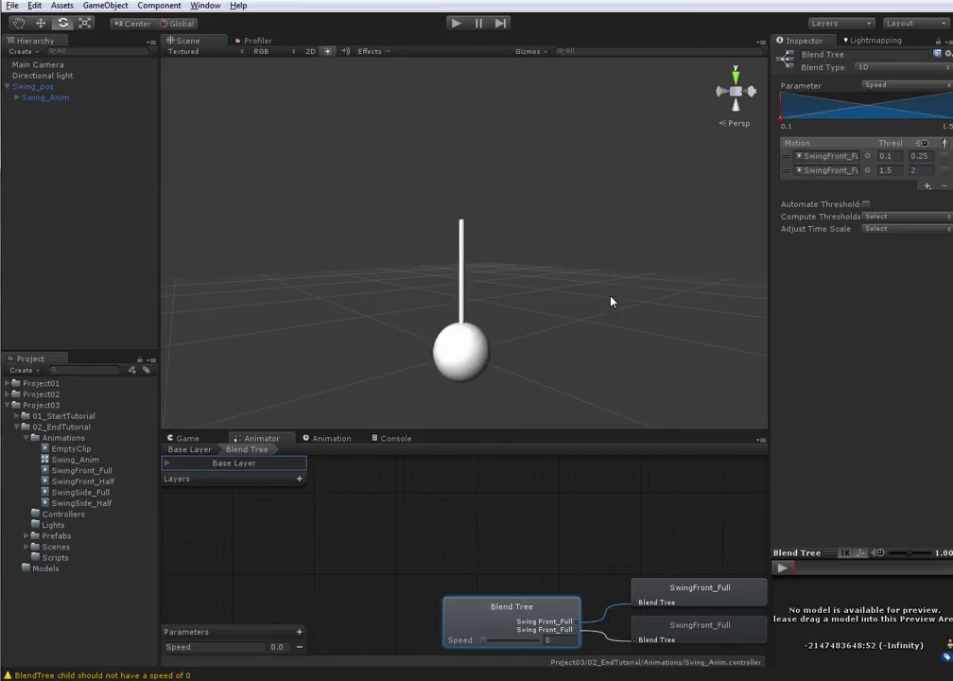
- Return to the Base Layer, open the SwingFront_Half state's blend tree, and add two empty motion fields
double_click(596, 514)
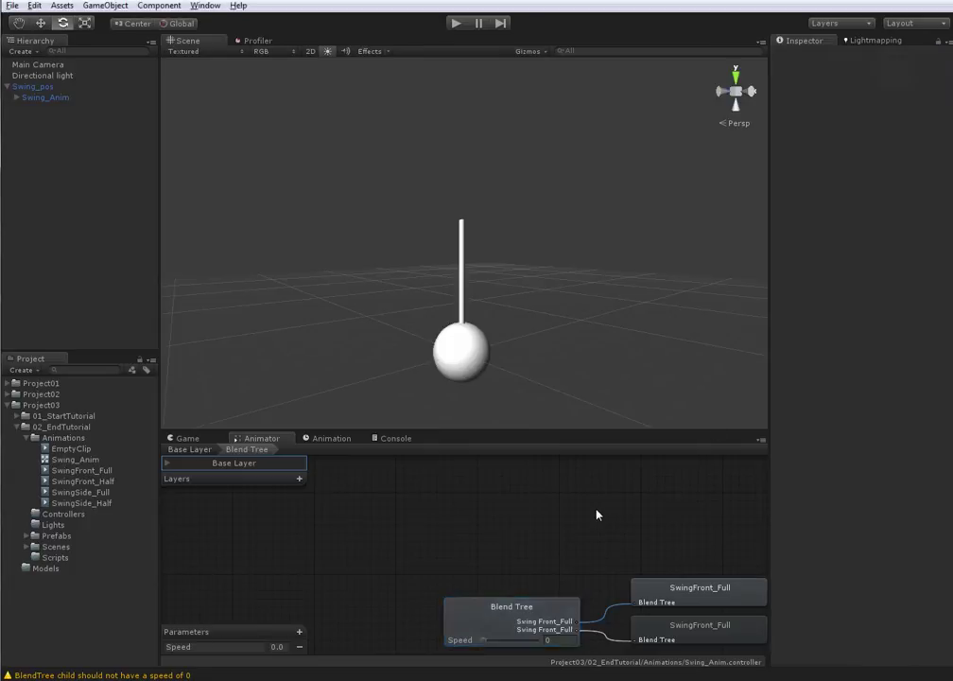
double_click(596, 515)
click(459, 506)
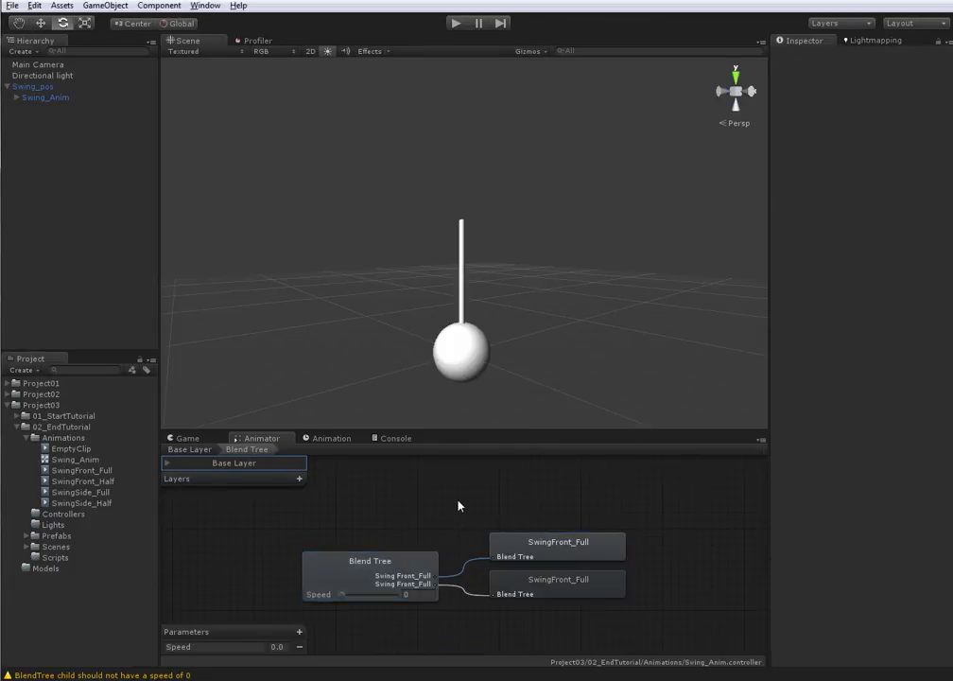
double_click(395, 541)
double_click(384, 514)
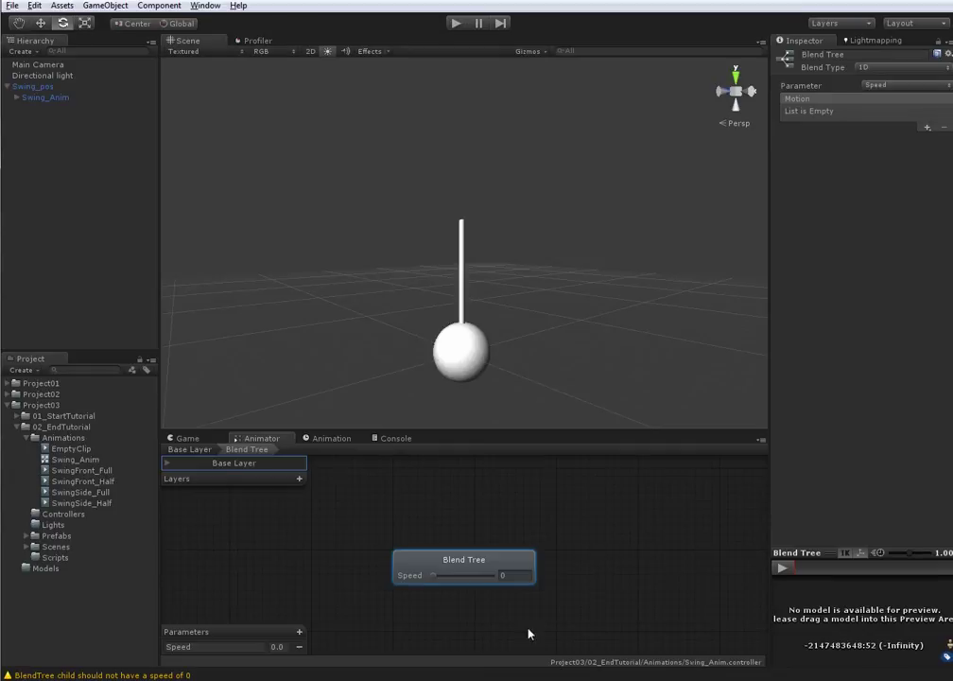
click(927, 127)
click(938, 139)
click(927, 127)
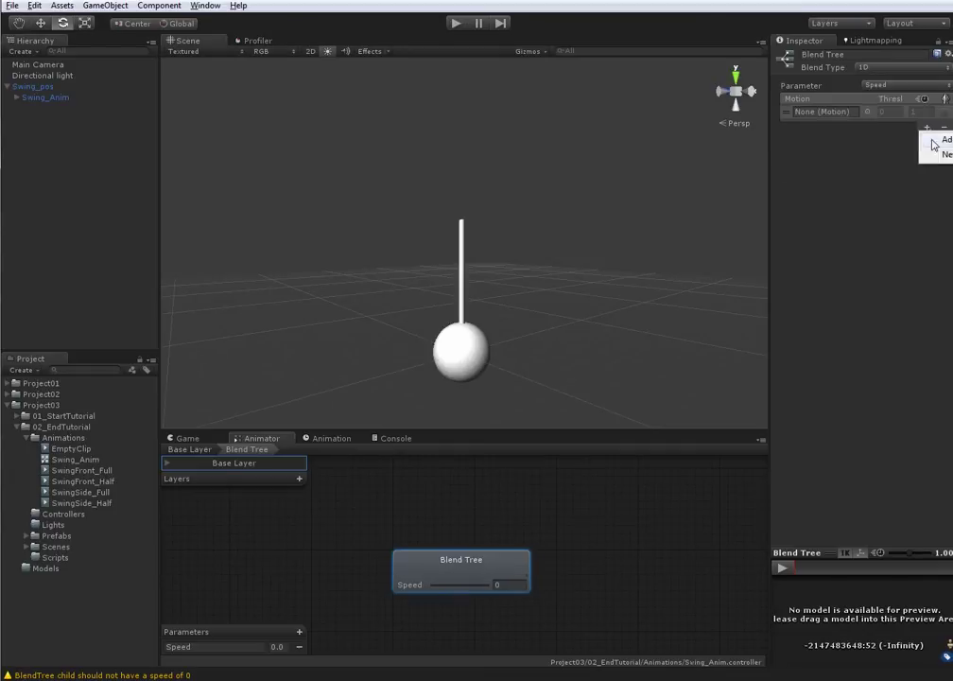
click(938, 139)
- Turn off automatic thresholds in the SwingFront_Half blend tree and open the first motion's threshold for editing
click(867, 204)
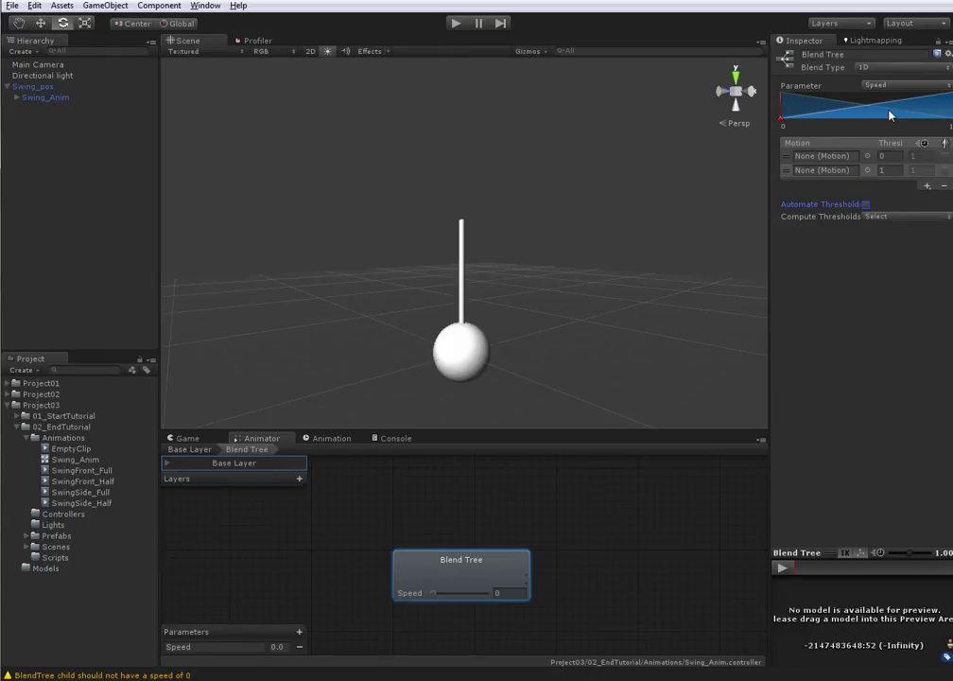
click(893, 157)
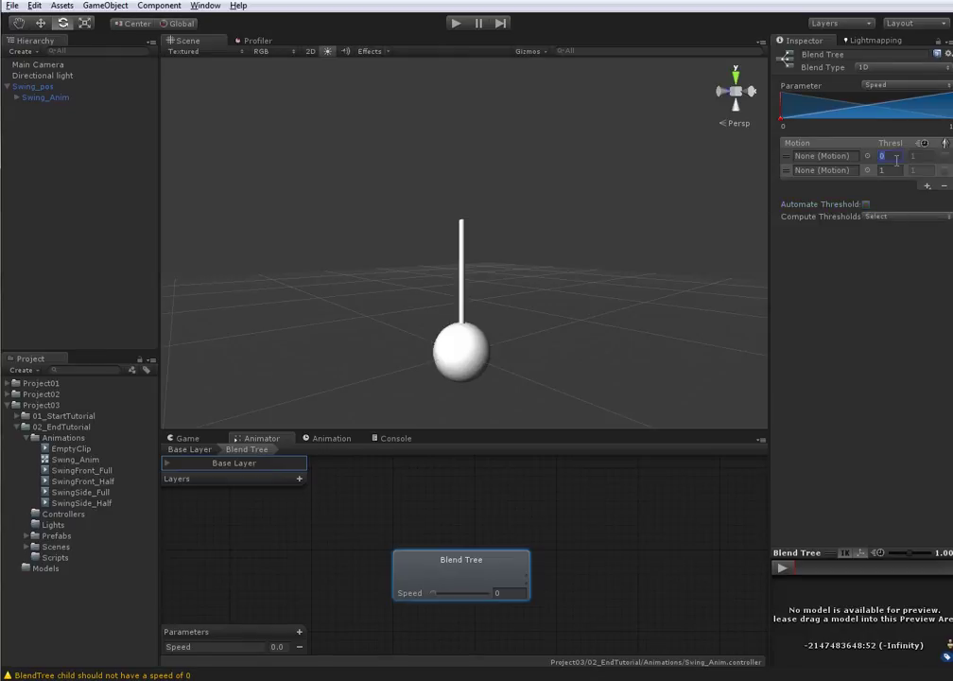
- Use Speed as the blend parameter of the SwingFront_Half blend tree and return to the Base Layer
click(894, 85)
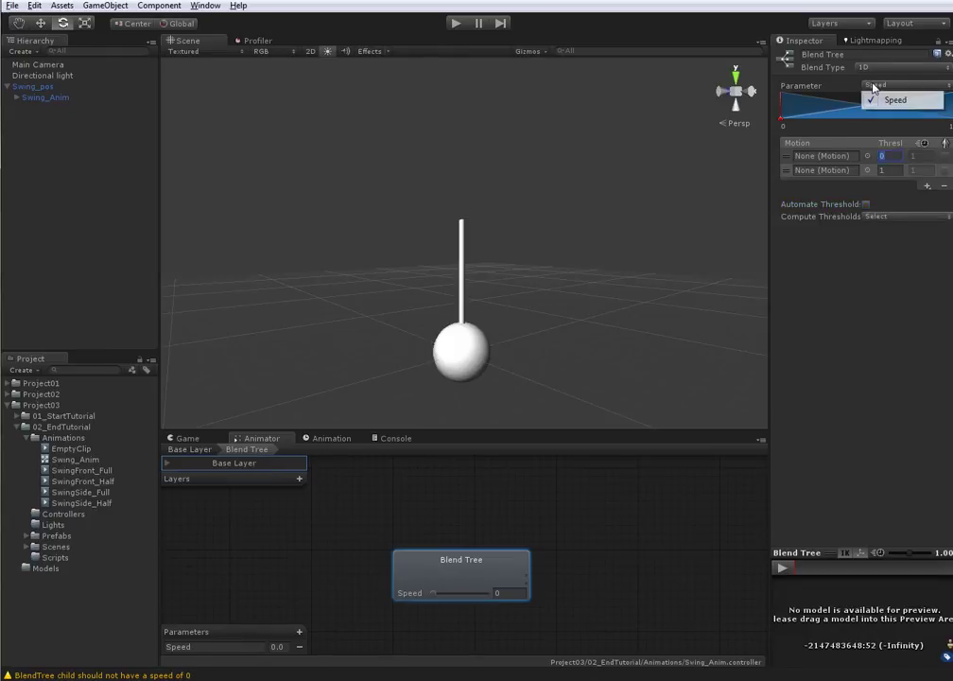
click(891, 97)
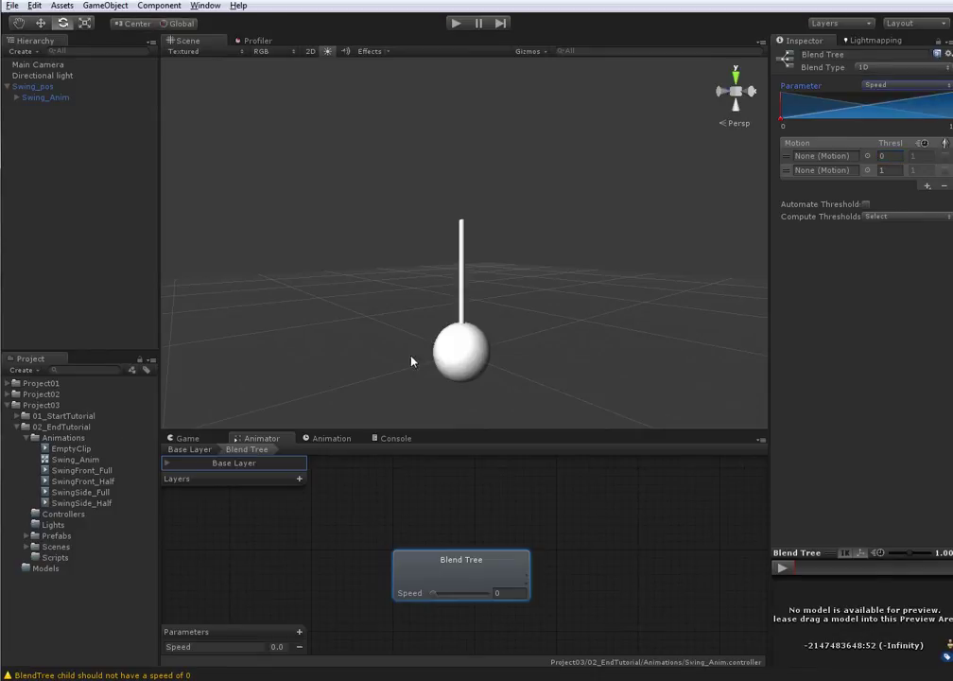
double_click(423, 478)
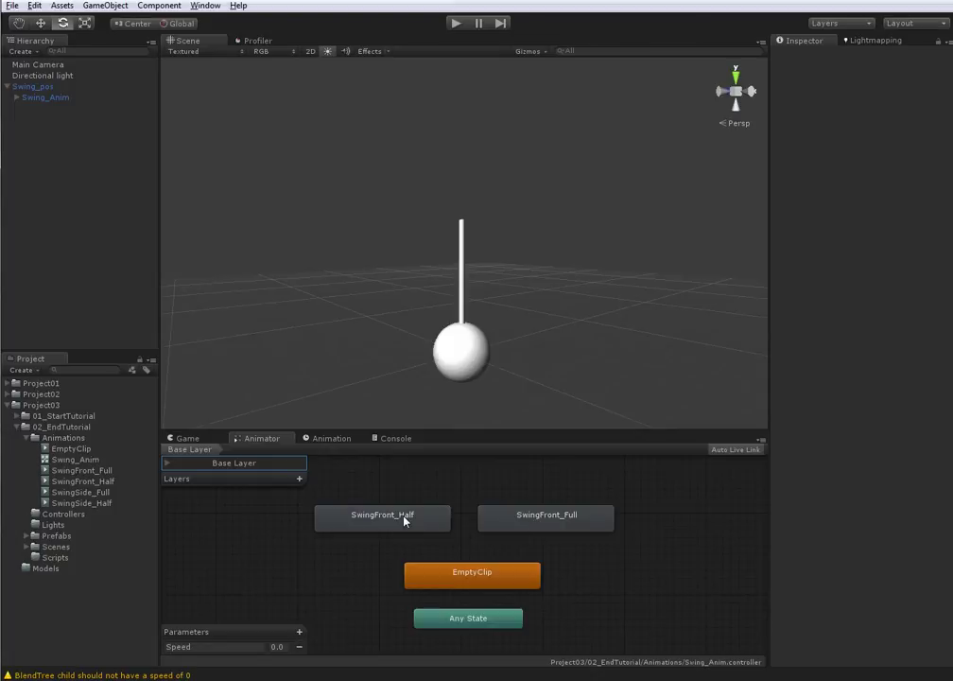
- Check which clip the SwingFront_Full blend tree uses for its motions and return to the Base Layer
double_click(404, 520)
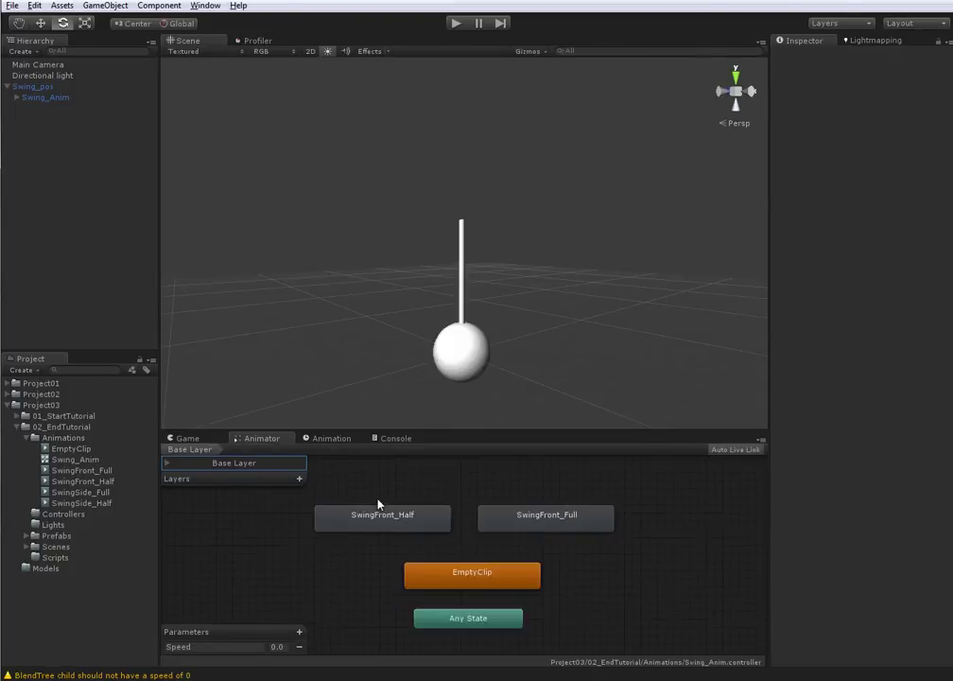
click(574, 517)
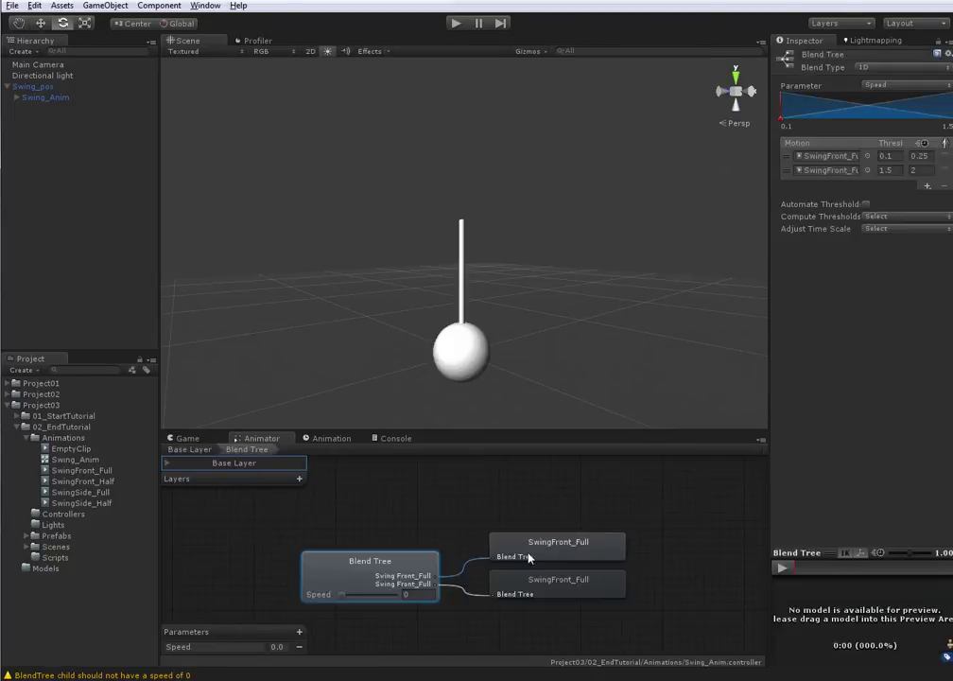
click(540, 562)
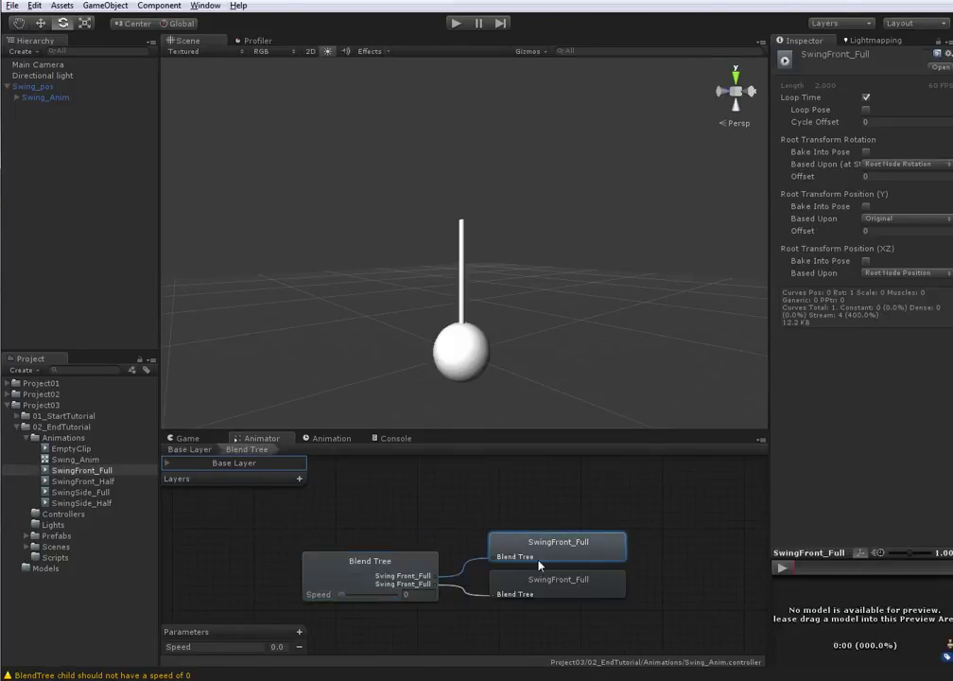
click(396, 577)
click(823, 156)
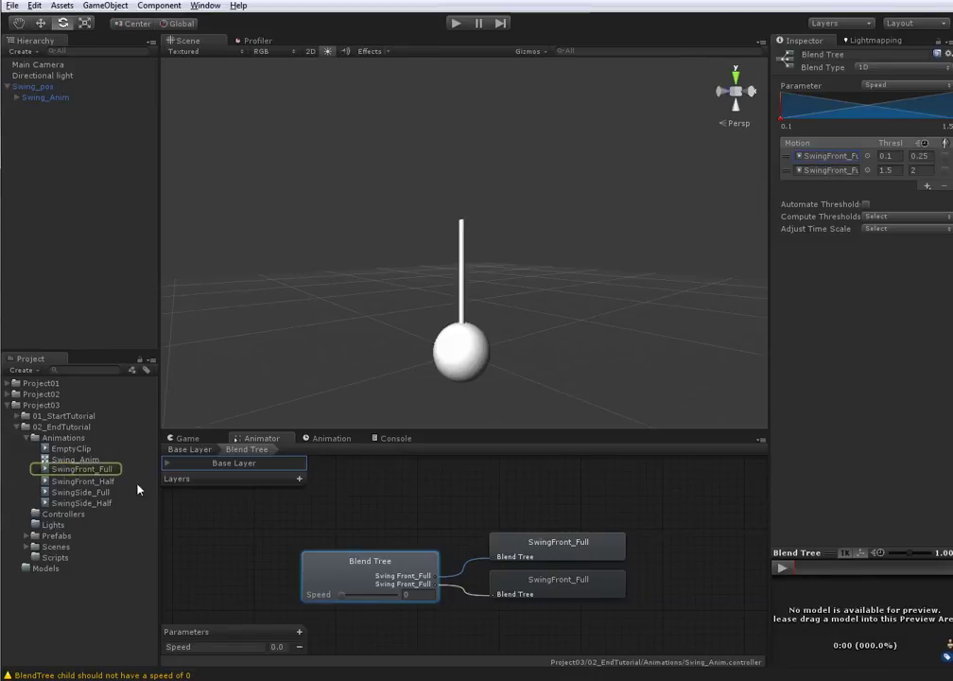
click(465, 513)
double_click(351, 516)
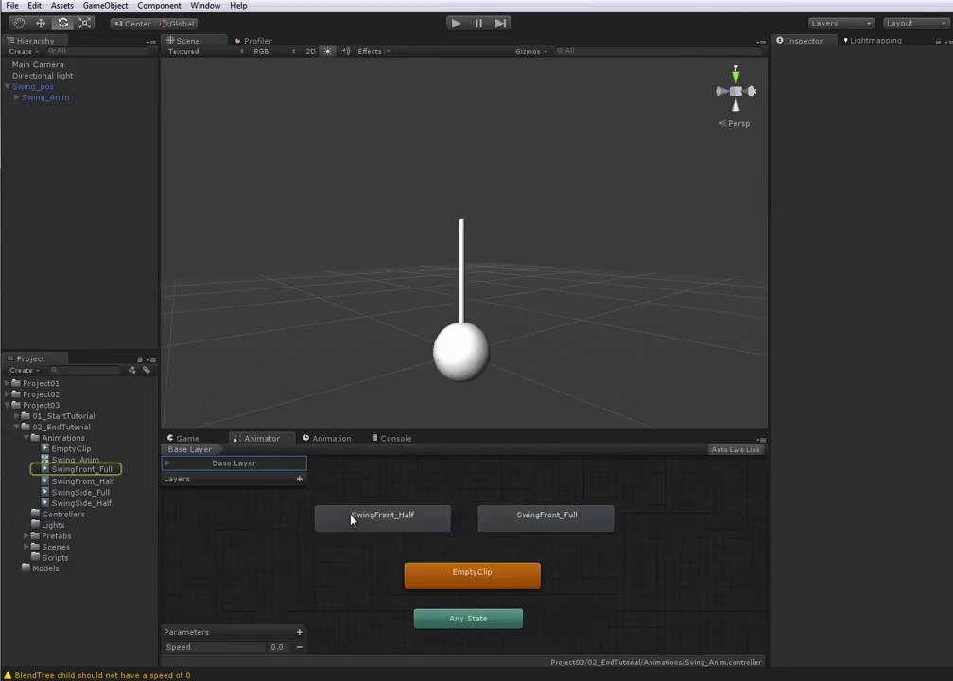
- Assign the SwingFront_Half clip to both motion slots of the SwingFront_Half blend tree
double_click(351, 516)
drag(90, 481, 820, 162)
drag(84, 481, 821, 170)
- Give the first half-swing motion threshold 0.1 and speed 0.25, and the second motion threshold 2 and speed 2
click(891, 157)
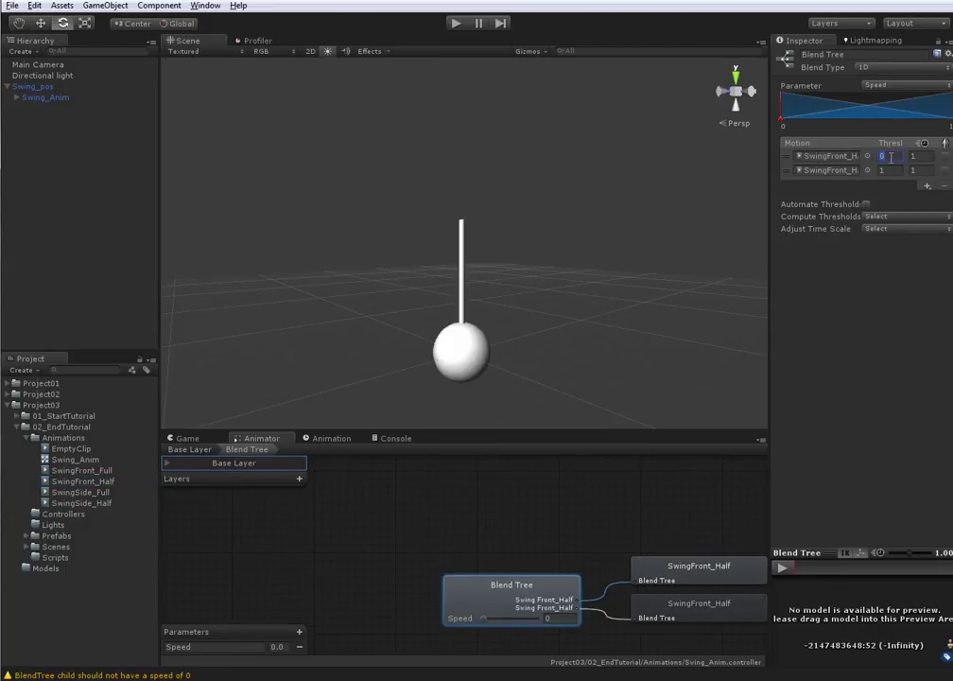
text(0.25)
key(Tab)
click(891, 157)
text(.1)
key(Tab)
text(.25)
key(Tab)
key(Tab)
text(2)
key(Tab)
text(2)
- Check the thresholds and speeds of the SwingFront_Full blend tree for comparison with the half swing
double_click(515, 528)
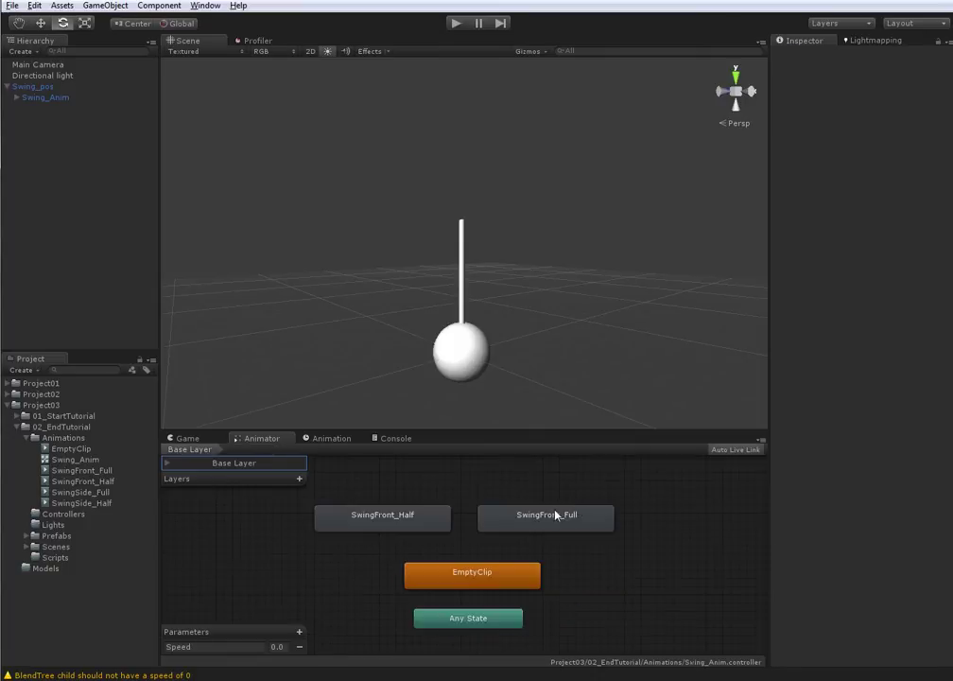
double_click(582, 525)
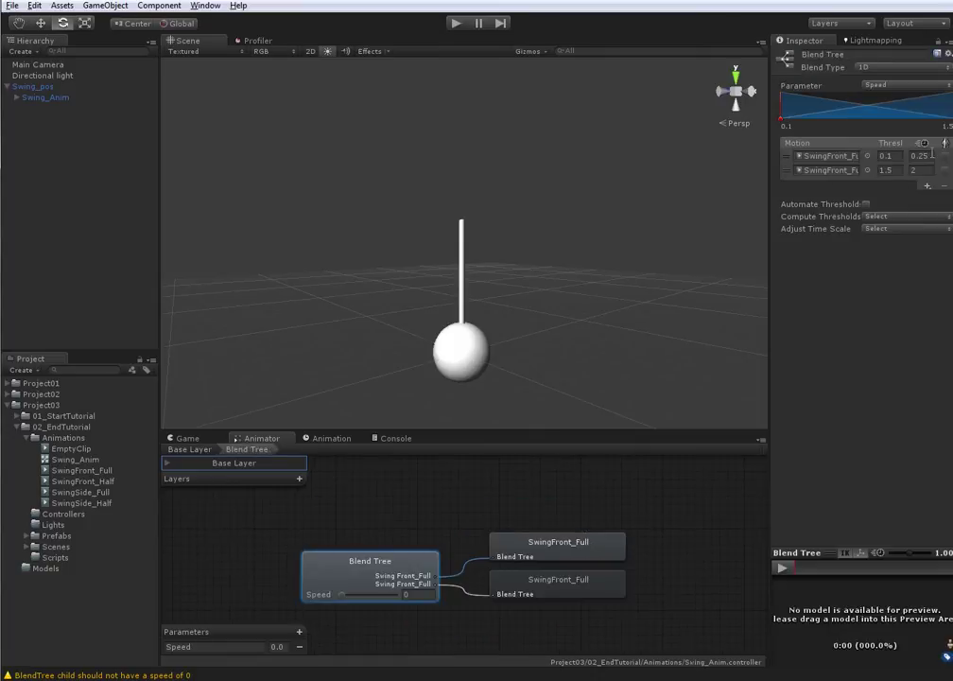
click(413, 502)
click(384, 519)
- Open the second motion's threshold in the SwingFront_Half blend tree for editing and return to the Base Layer
double_click(381, 526)
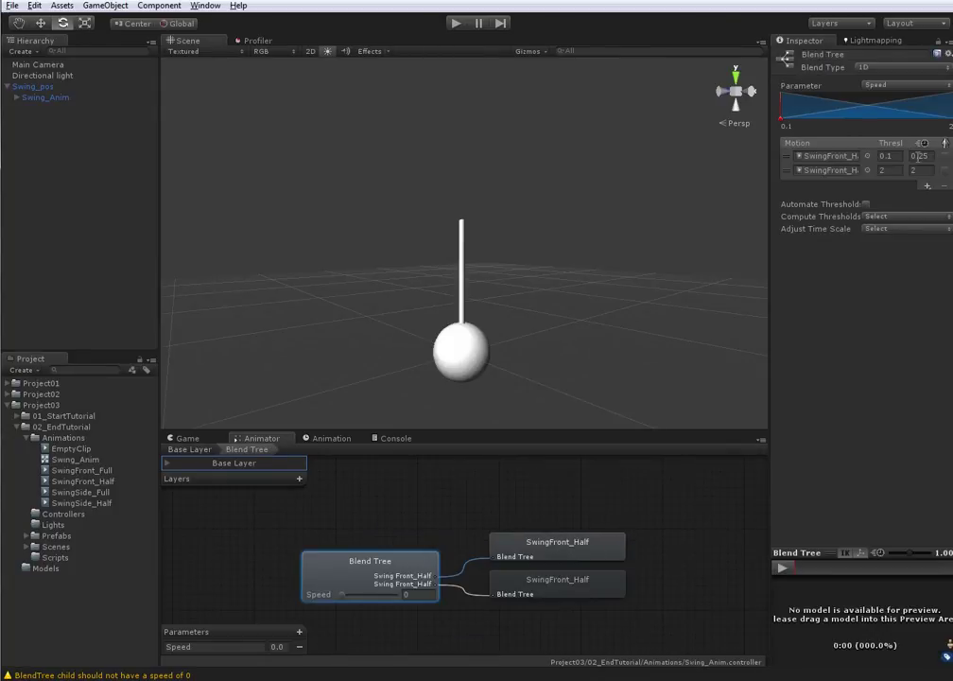
click(887, 171)
key(Tab)
click(487, 487)
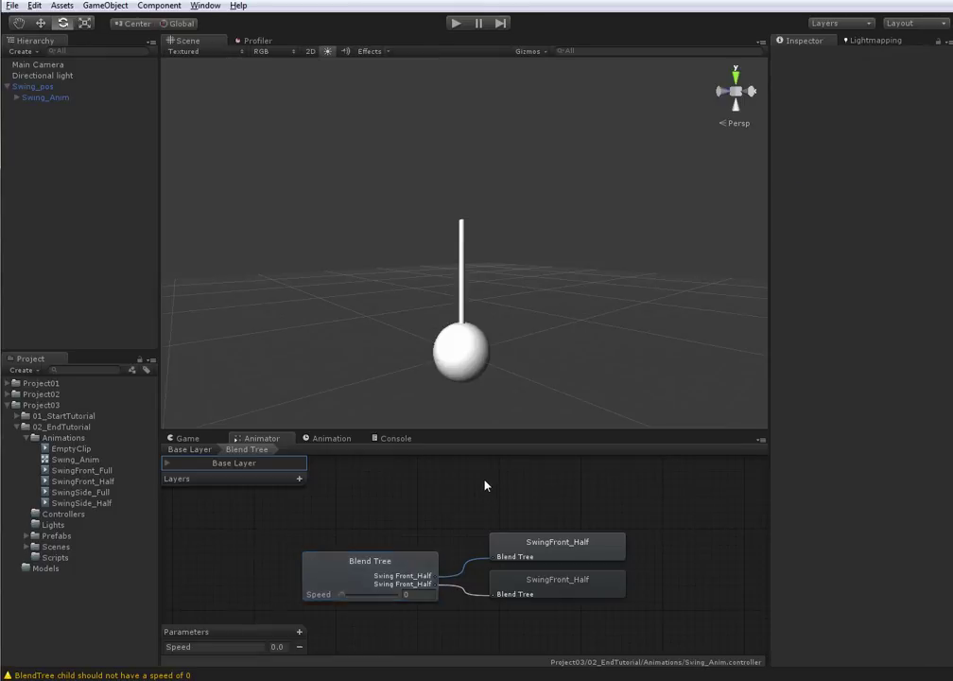
double_click(487, 488)
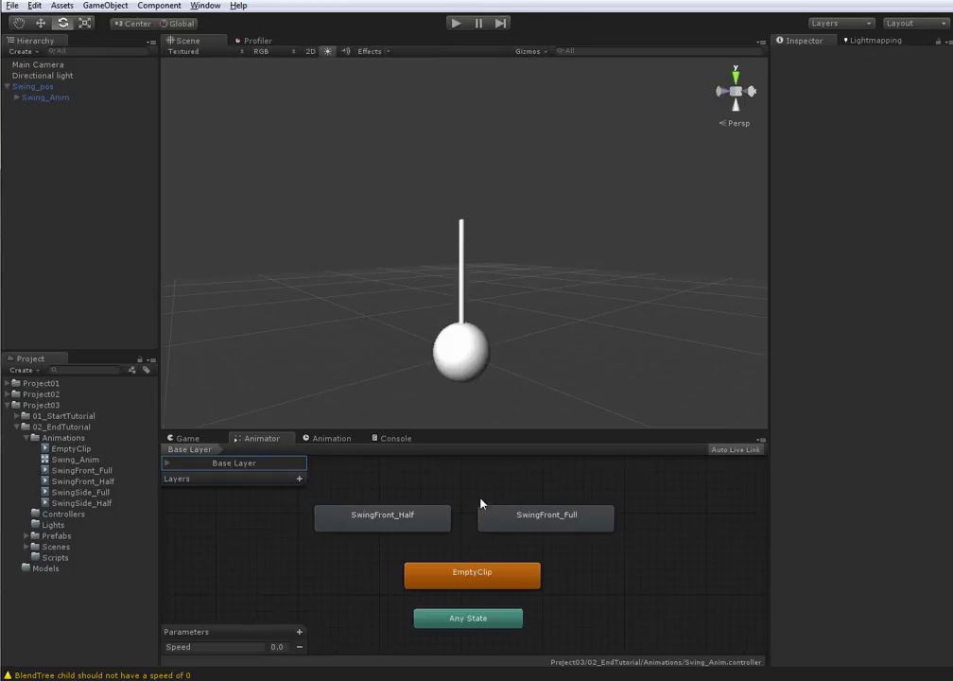
- Shift the SwingFront_Half and SwingFront_Full states together so the pair is centred above EmptyClip
middle_drag(490, 489, 503, 493)
drag(440, 547, 502, 525)
click(509, 531)
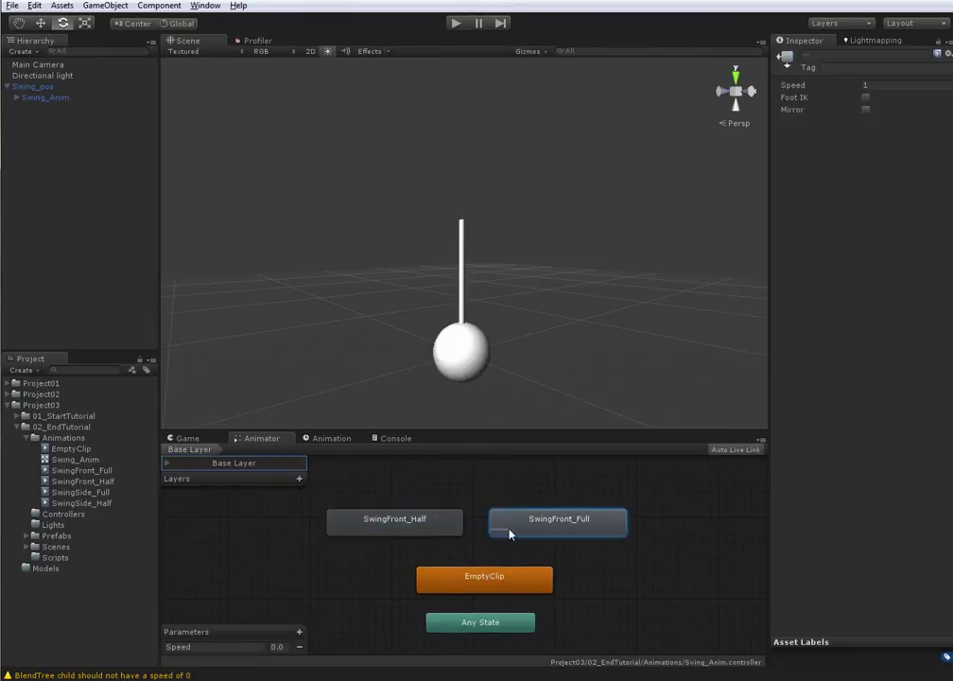
drag(426, 488, 526, 521)
click(506, 490)
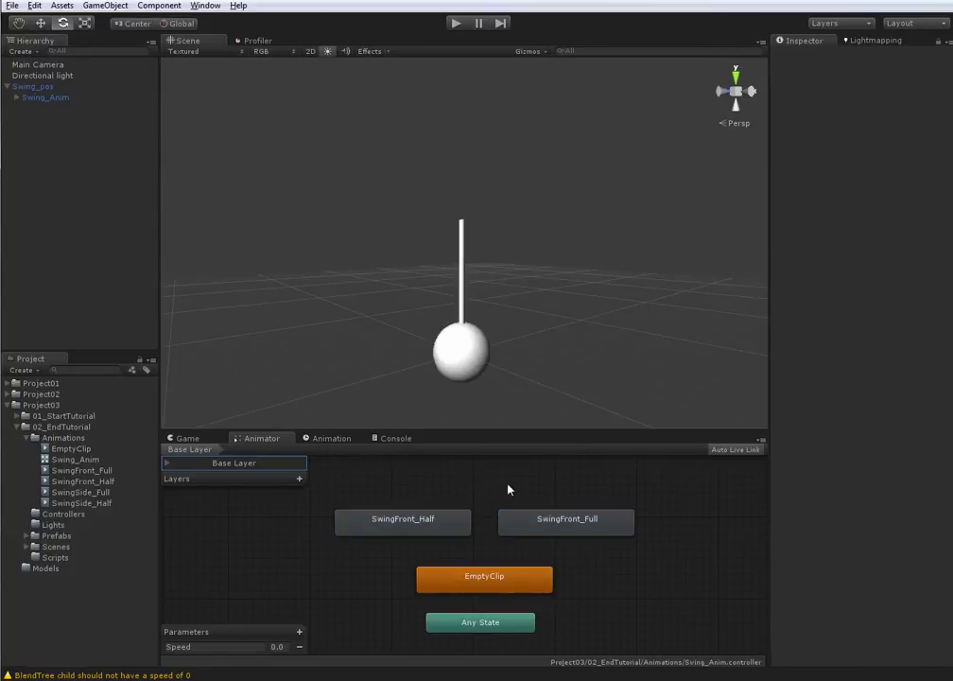
- Clear the blend tree warnings from the console and return to the animator graph
click(397, 437)
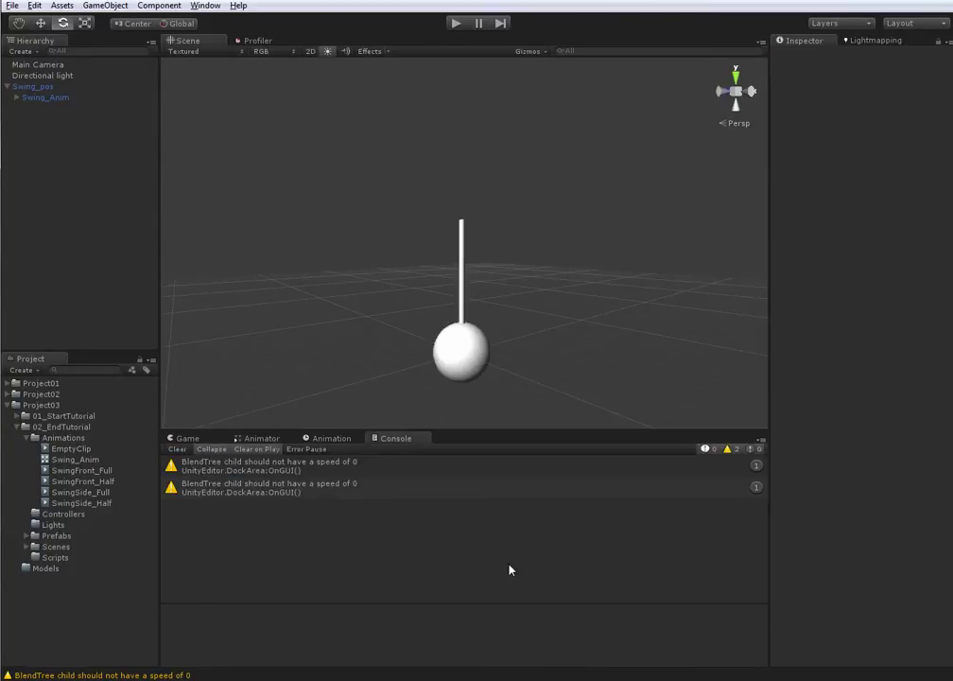
click(186, 438)
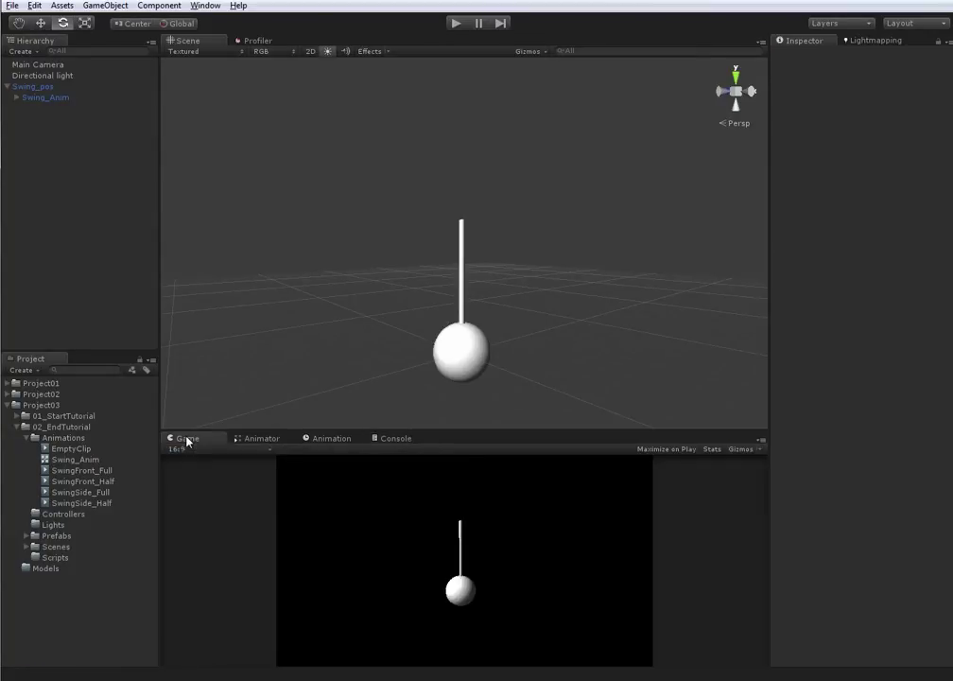
click(262, 438)
click(518, 527)
click(416, 519)
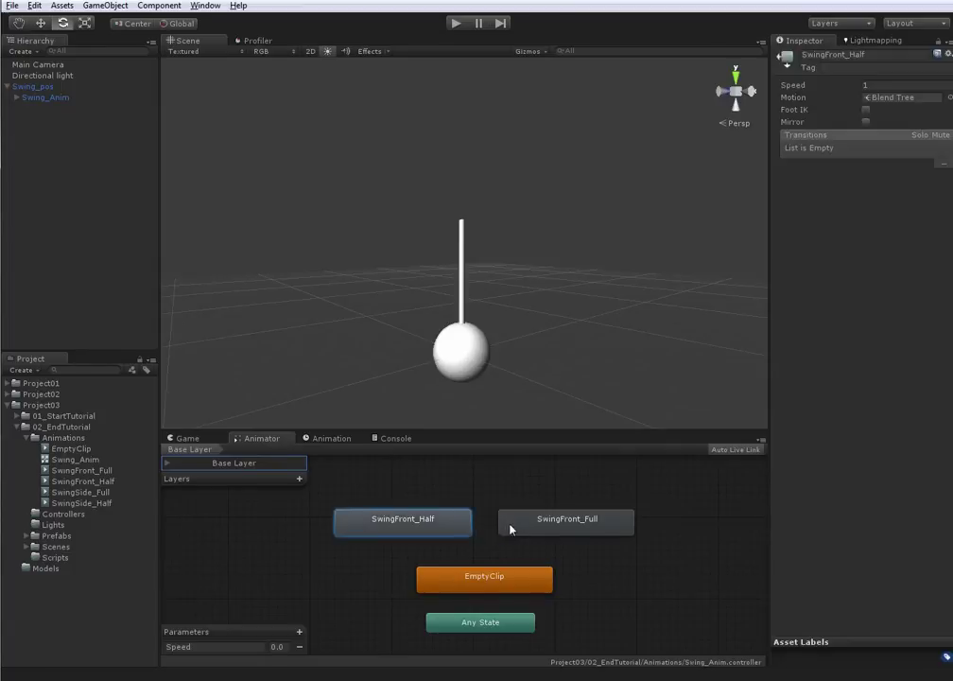
click(454, 473)
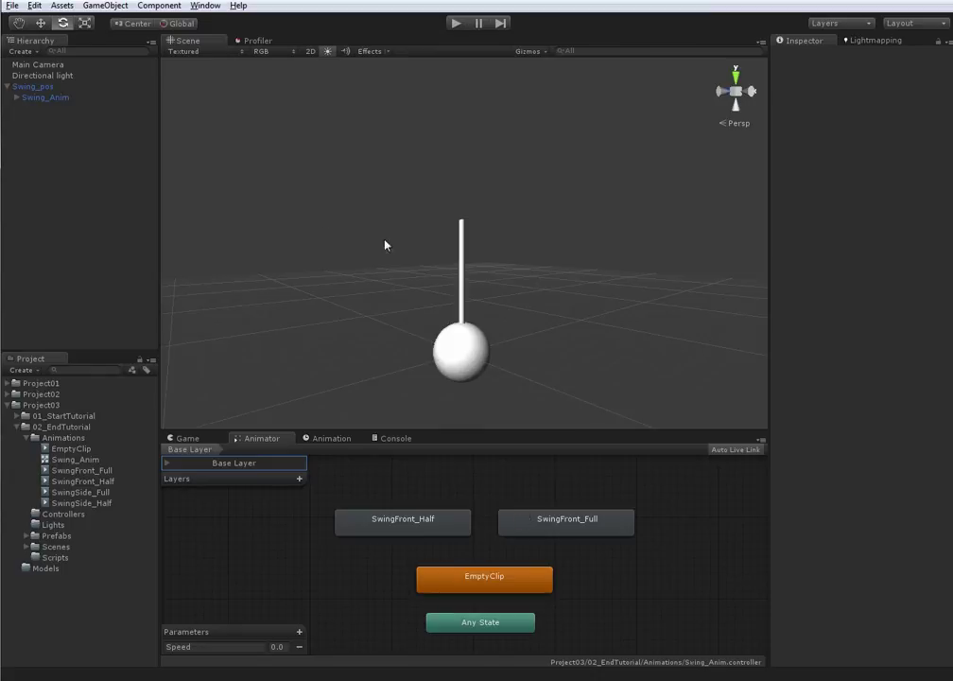
click(576, 524)
click(441, 530)
click(484, 526)
click(461, 532)
click(490, 530)
click(534, 522)
click(501, 490)
click(189, 440)
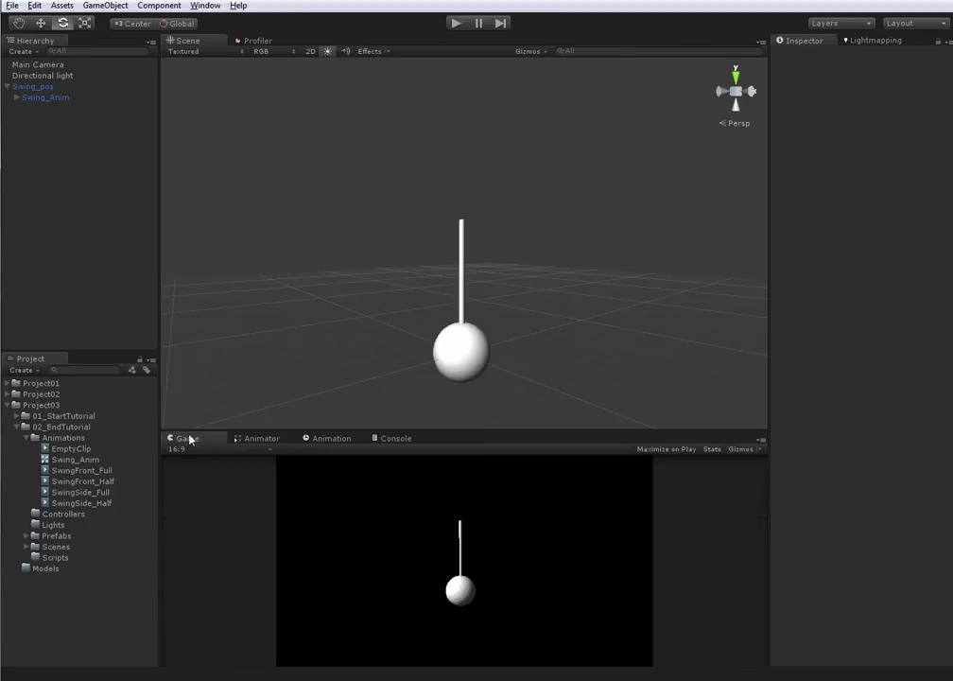
click(256, 439)
- Select the Swing_Anim object and collapse its Animator component
click(487, 356)
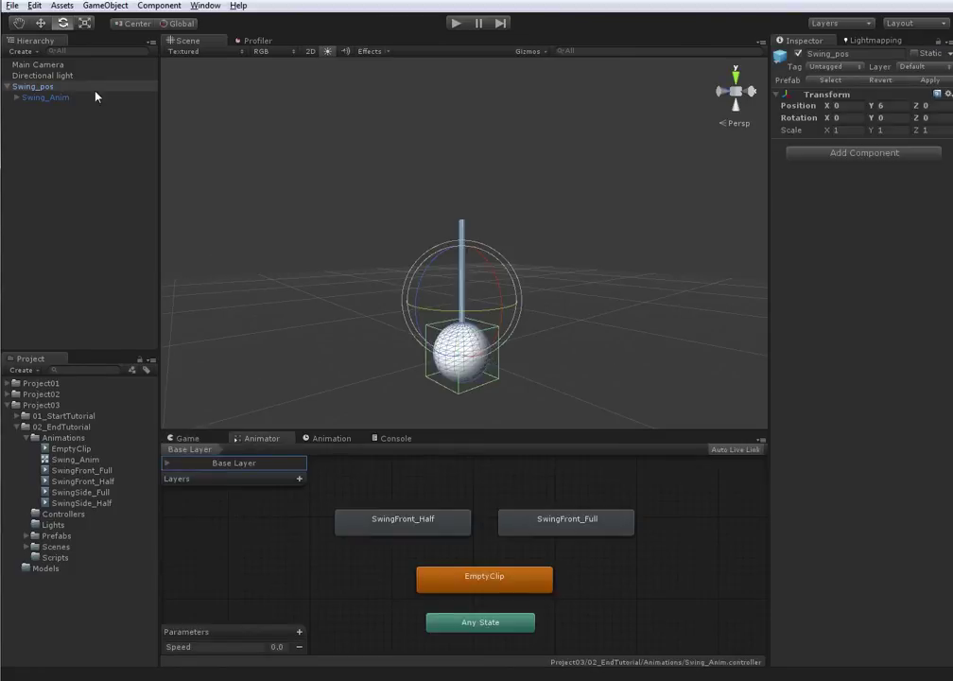
click(59, 98)
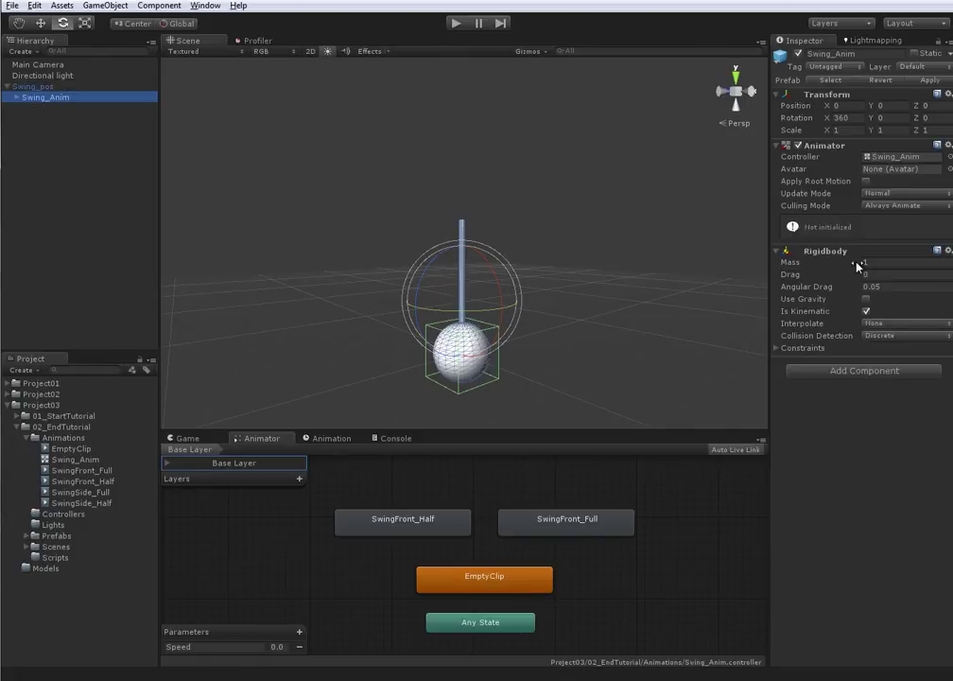
click(825, 147)
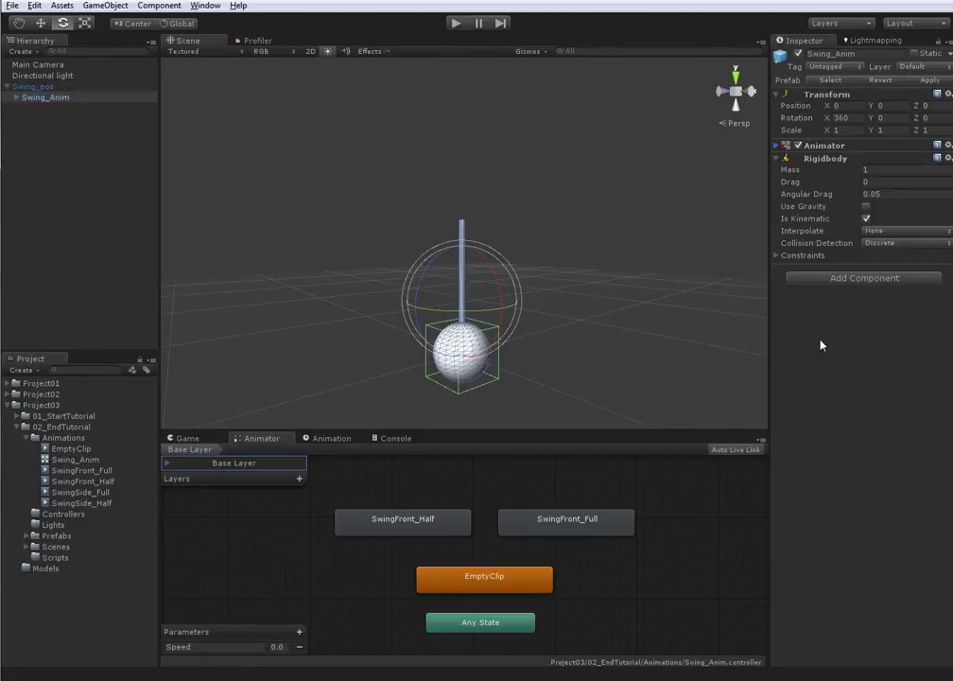
- Create a JavaScript file named SwingObject_JS in the Scripts folder of 02_EndTutorial
click(27, 439)
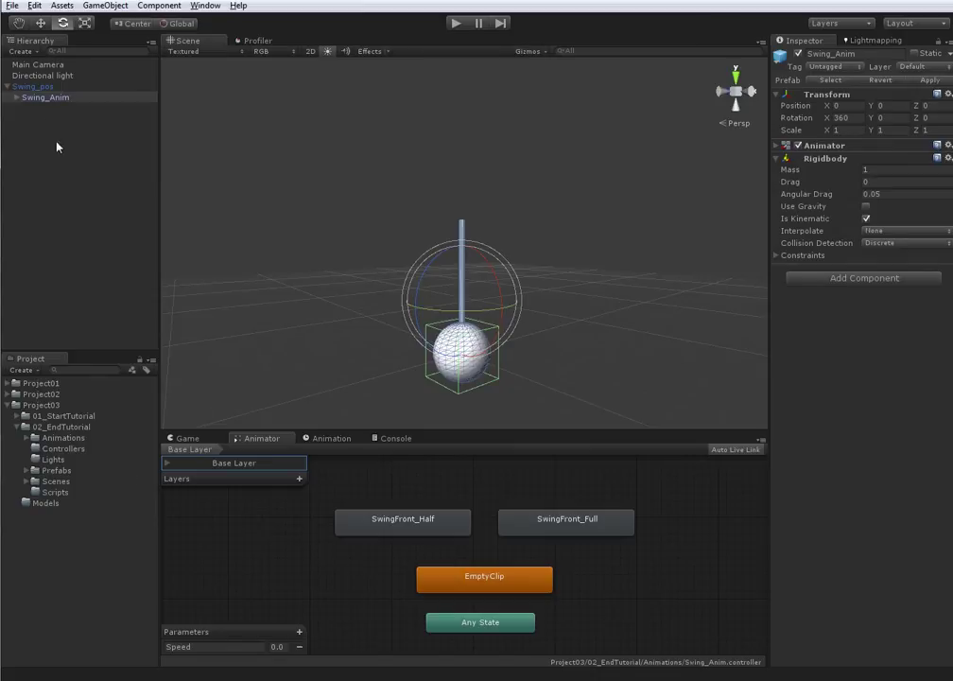
click(43, 492)
right_click(45, 492)
mouse_move(81, 498)
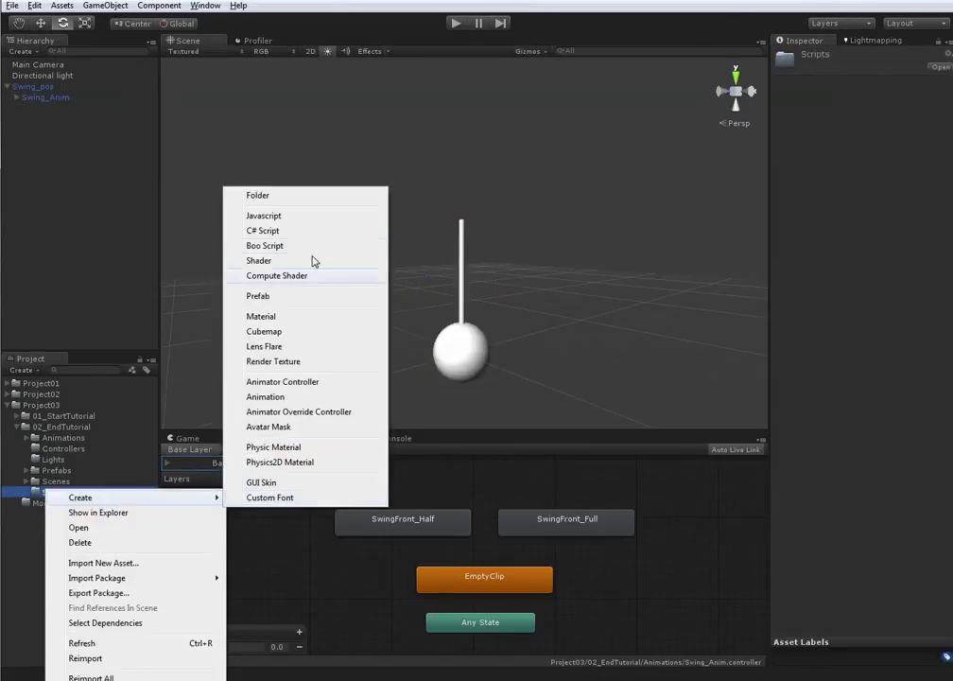
click(297, 216)
text(Si)
text(ingObject)
text(_JS)
key(Return)
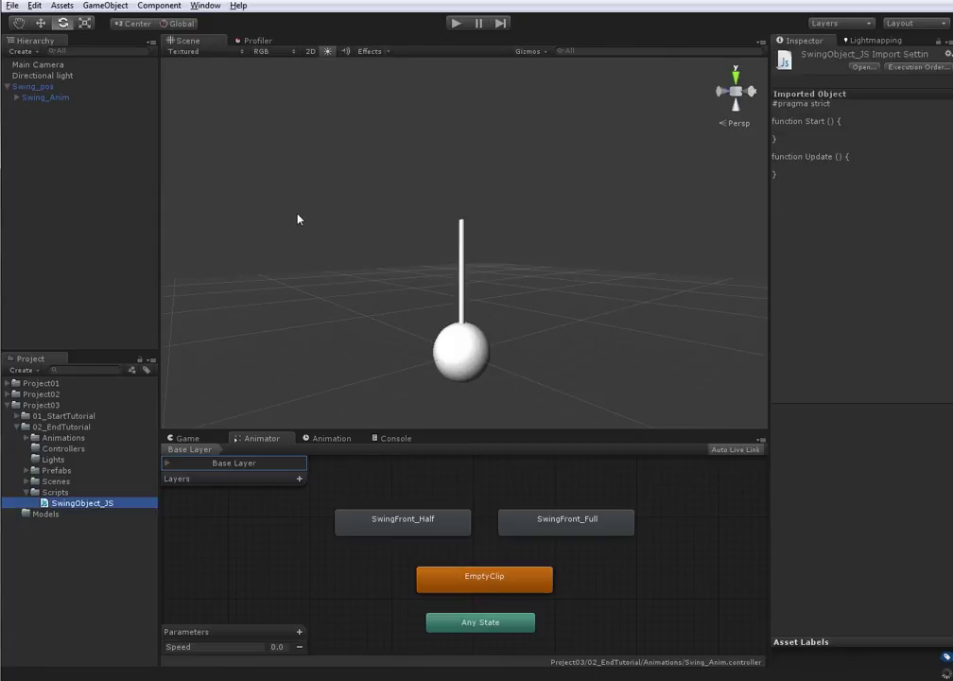
- Attach the SwingObject_JS script to the Swing_Anim object and open the script
drag(106, 508, 59, 98)
double_click(876, 283)
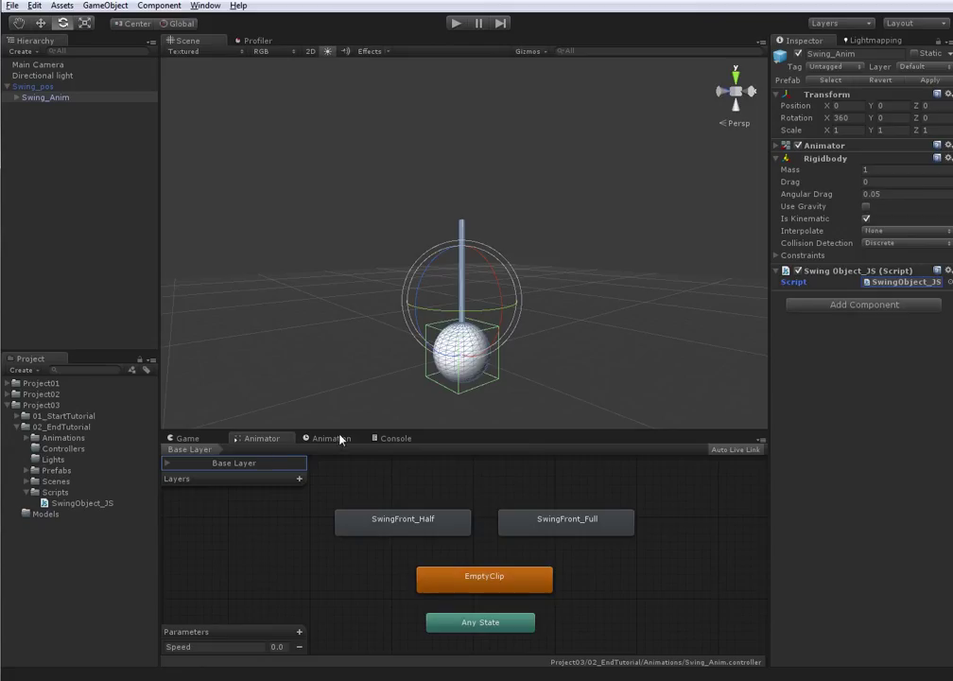
- Set SwingFront_Half as the default state of the Swing_Anim controller
click(340, 439)
click(267, 439)
click(404, 520)
right_click(400, 522)
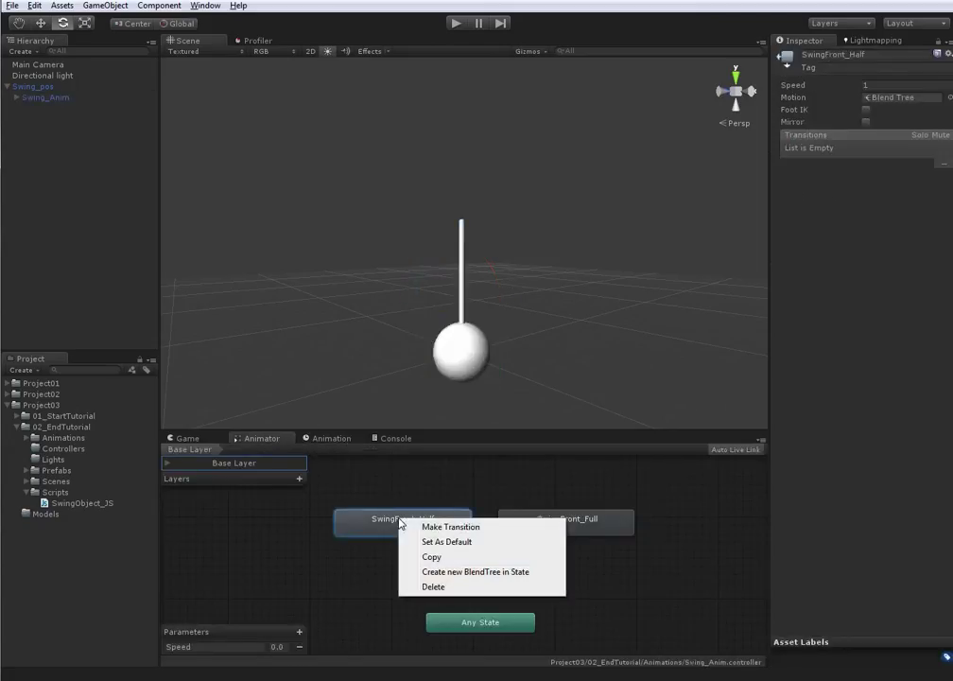
click(461, 543)
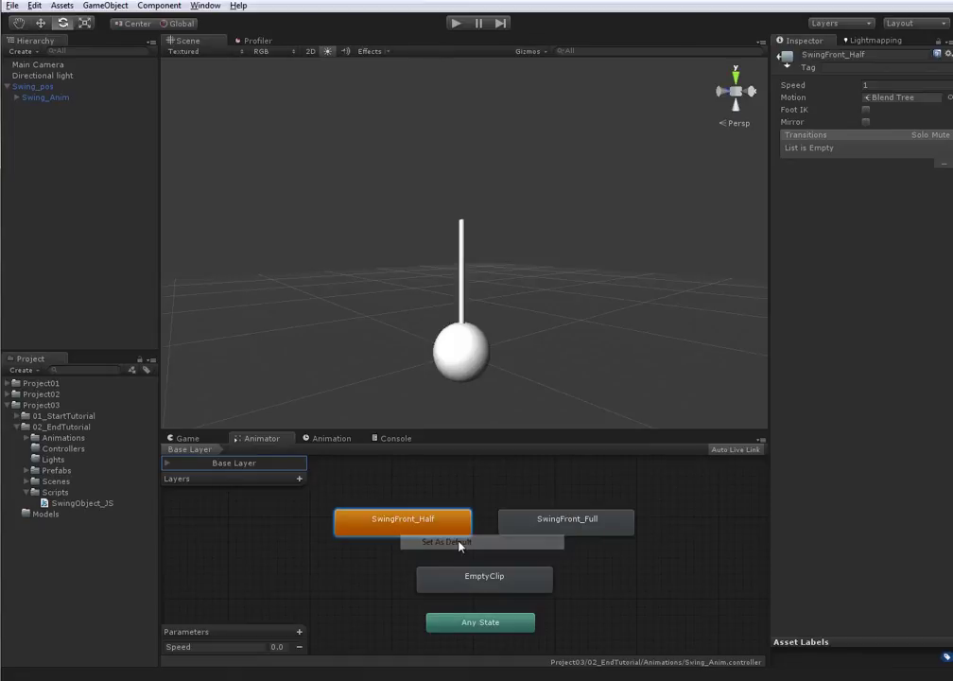
- Select Swing_pos and play the scene to watch the half swing from the side
click(35, 87)
alt+drag(455, 268, 426, 247)
alt+drag(719, 225, 615, 279)
click(454, 26)
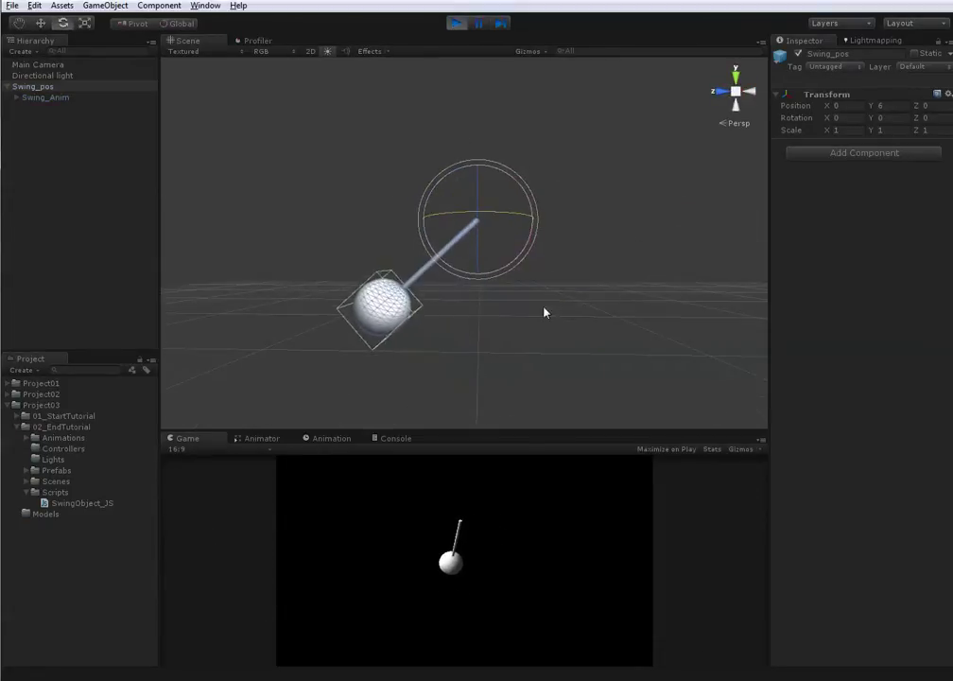
- Test the half swing at different Speed parameter values, ending at 1.2, and stop playback
click(263, 438)
click(276, 647)
text(1)
key(Return)
click(276, 647)
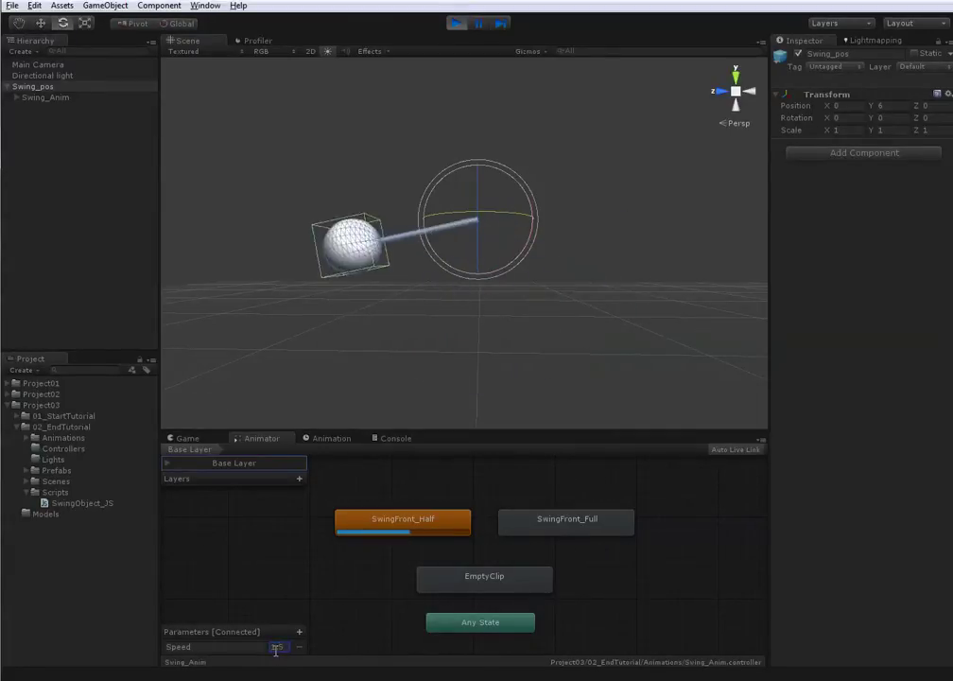
text(0)
text(1.2)
key(Return)
alt+drag(459, 306, 470, 358)
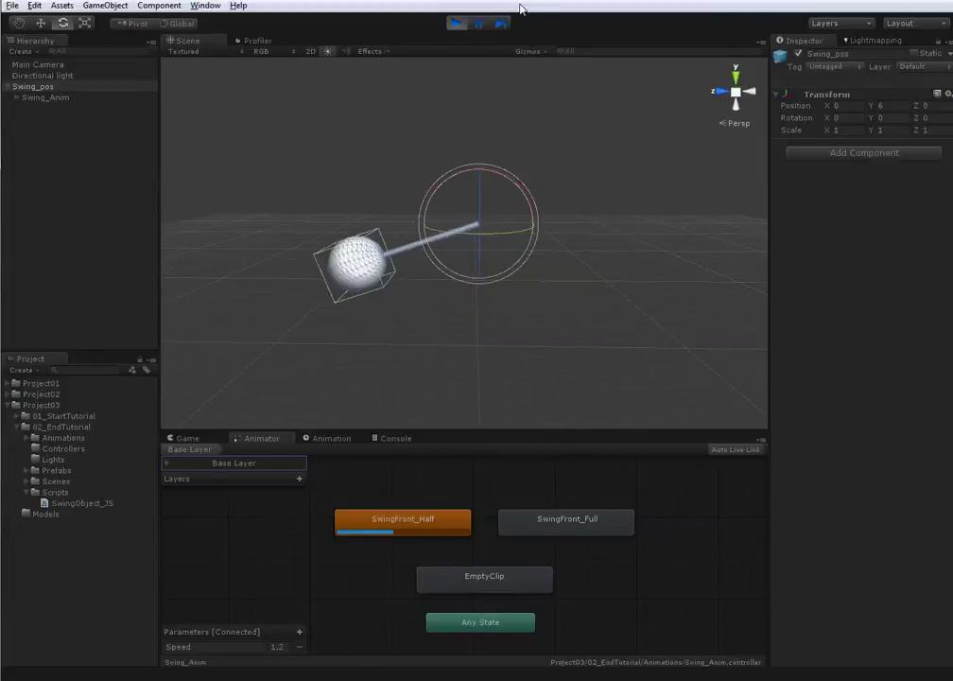
click(457, 22)
- Set the Y rotation of Swing_pos to 90 and play the scene
click(880, 117)
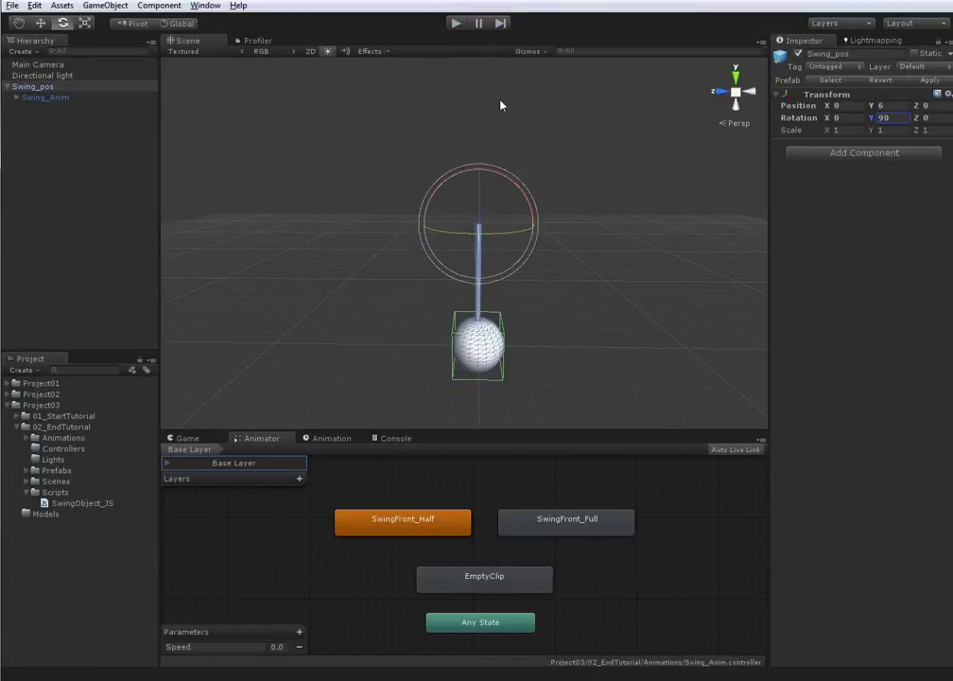
click(458, 24)
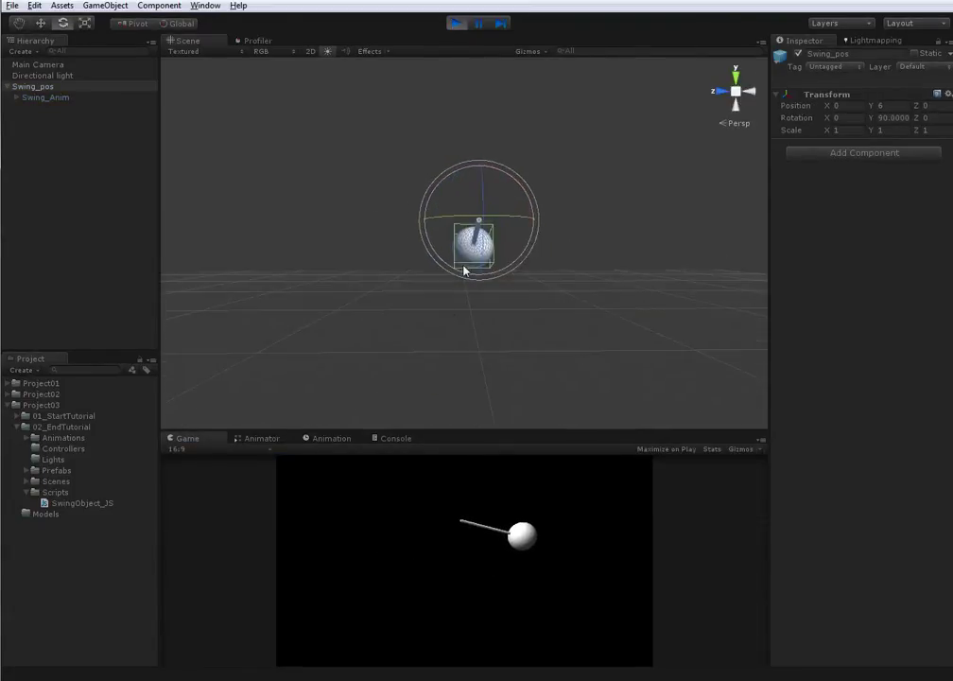
- Stop playback and set the Y rotation of Swing_pos to 0
click(456, 24)
double_click(884, 117)
text(0)
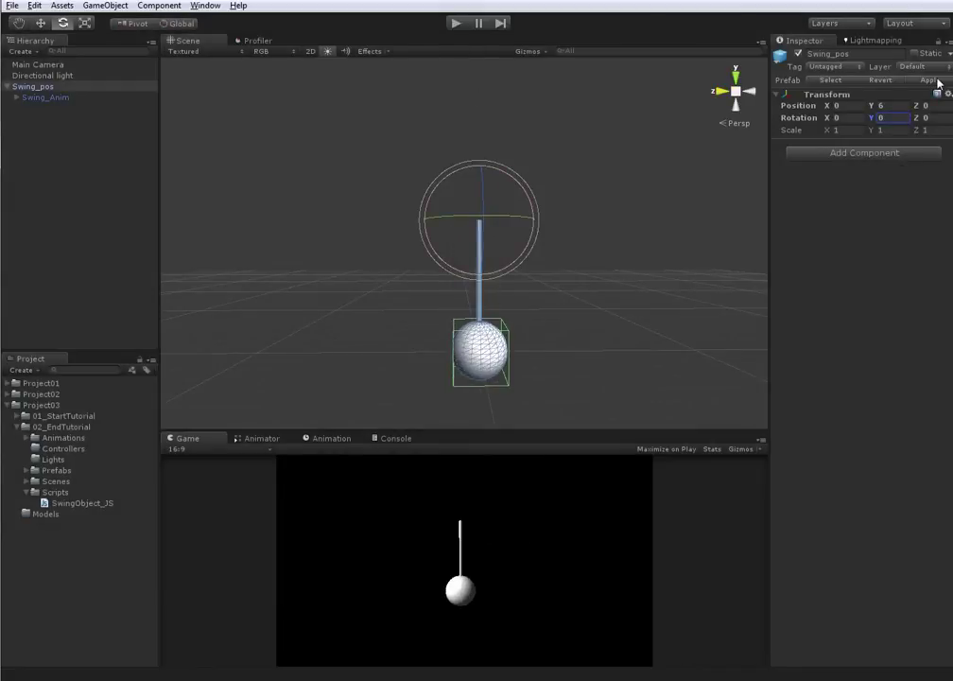
- Switch the transform handles to local orientation and check the components of Swing_Anim, ending with Swing_pos selected
click(26, 88)
key(w)
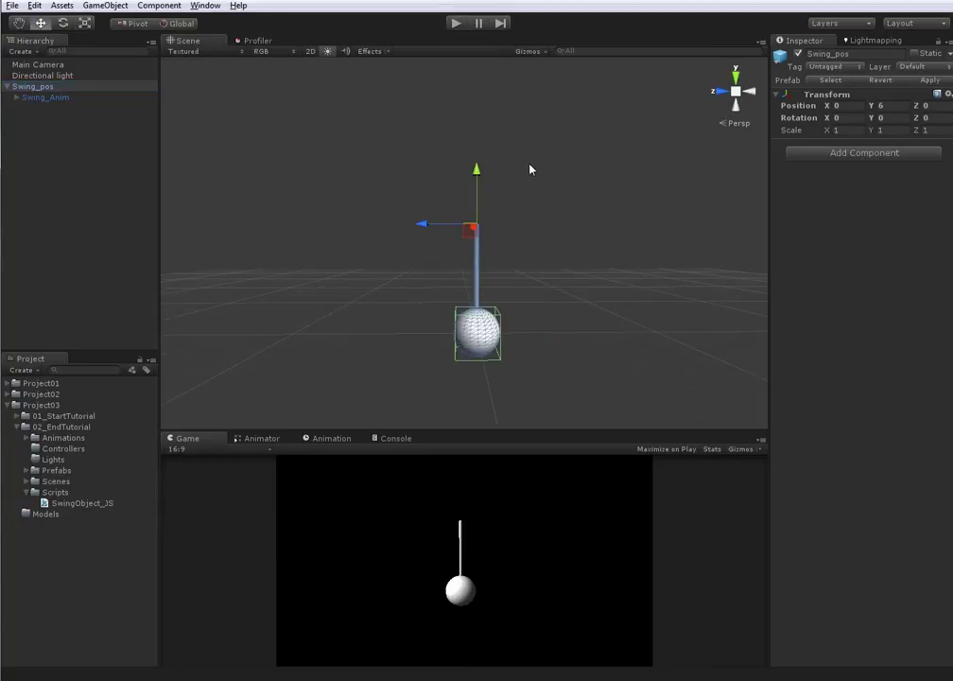
key(x)
alt+drag(468, 279, 626, 289)
mouse_move(487, 215)
mouse_down()
mouse_move(544, 212)
mouse_move(495, 207)
mouse_move(484, 217)
mouse_up()
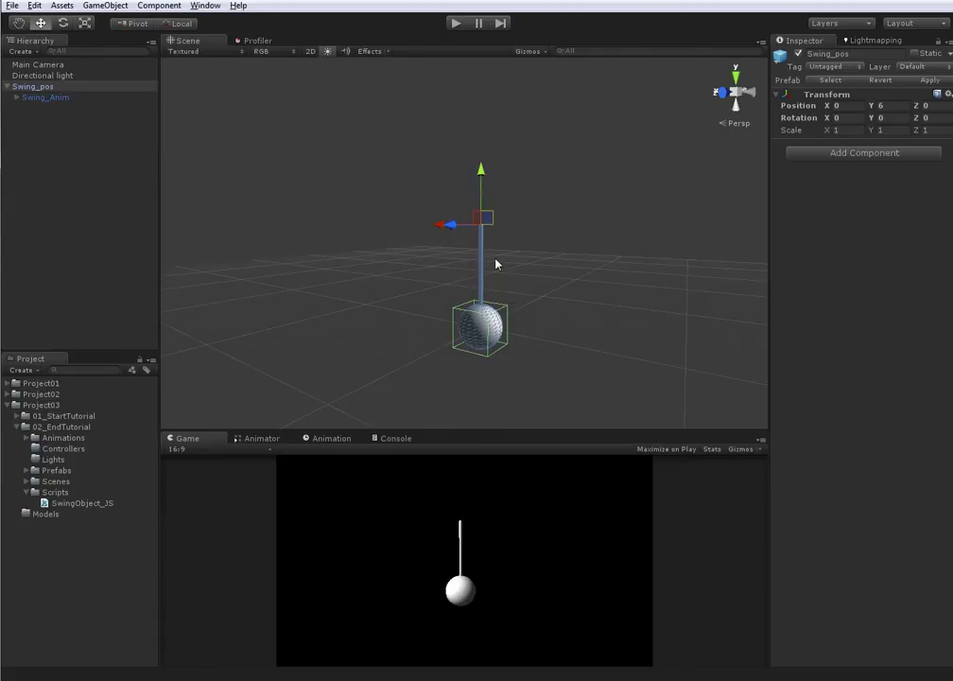
click(45, 97)
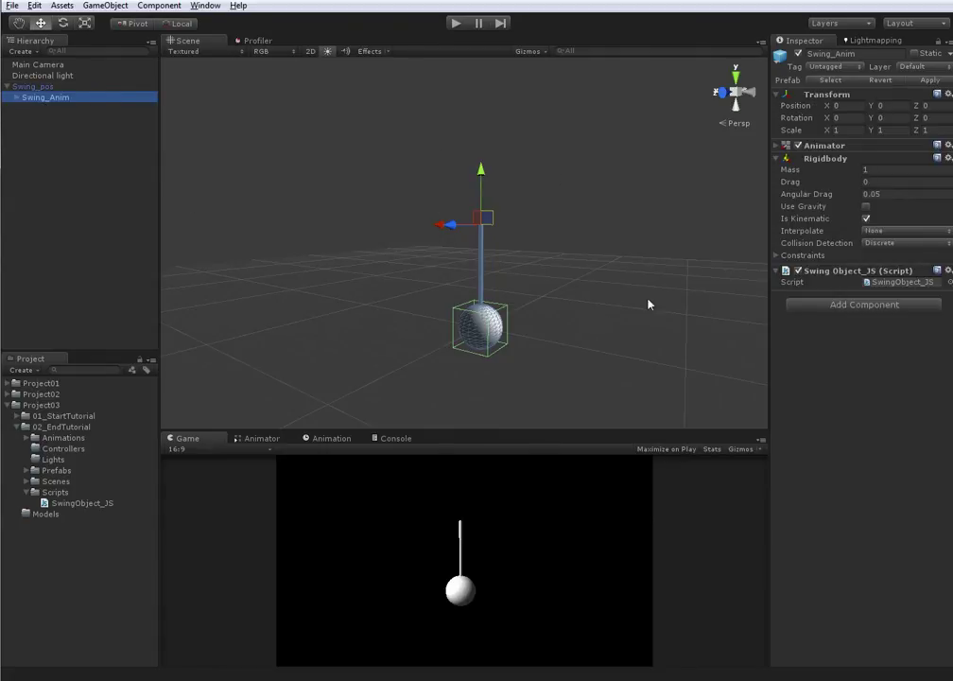
click(61, 89)
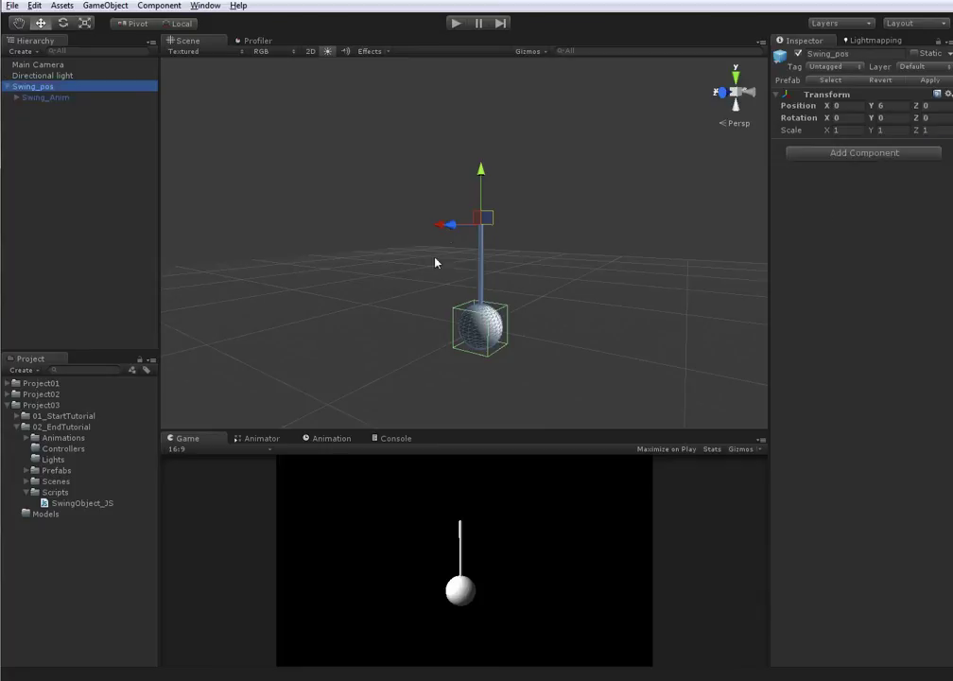
- Try rotating Swing_pos freely around its pivot in the scene and undo the rotation
key(e)
drag(482, 226, 530, 247)
key(ctrl+z)
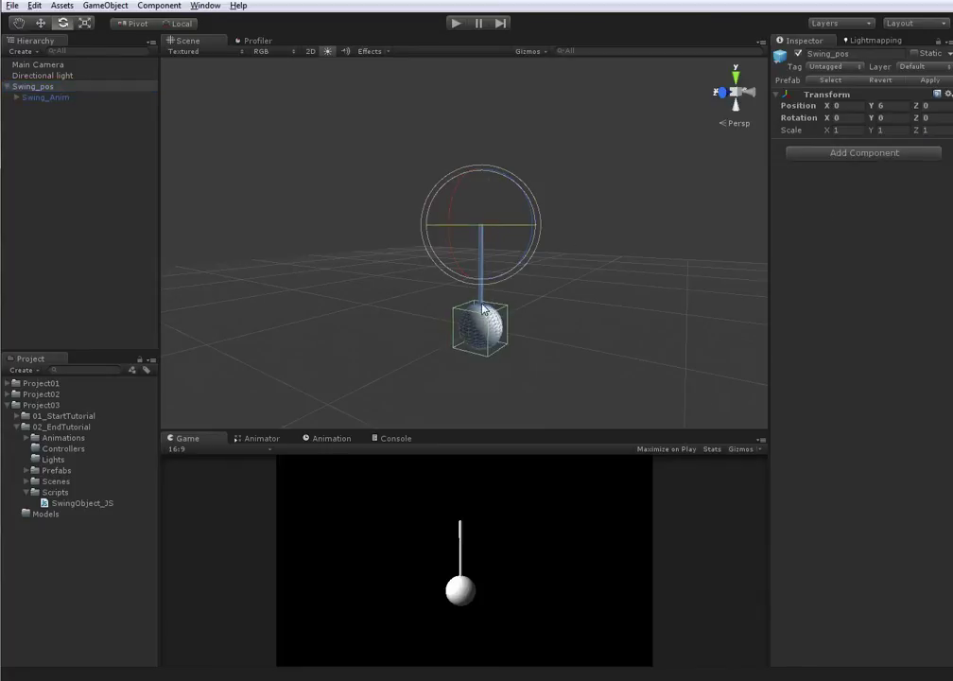
alt+right_drag(485, 311, 505, 353)
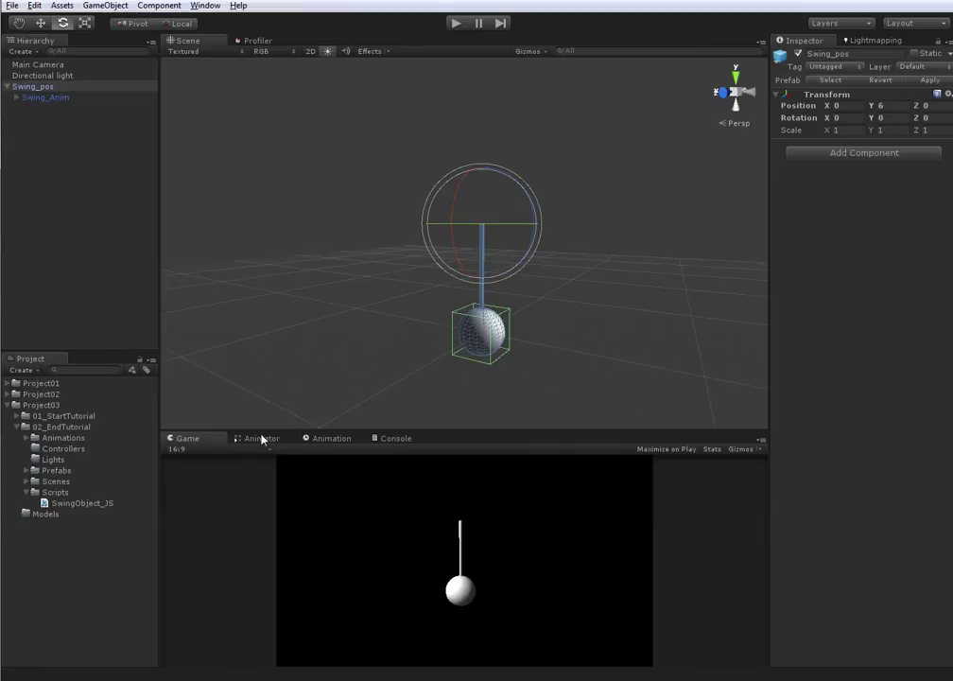
- In MonoDevelop, replace the default functions in SwingObject_JS.js with the comment "// Script attached to swing object, to controls it's motion"
key(alt+Tab)
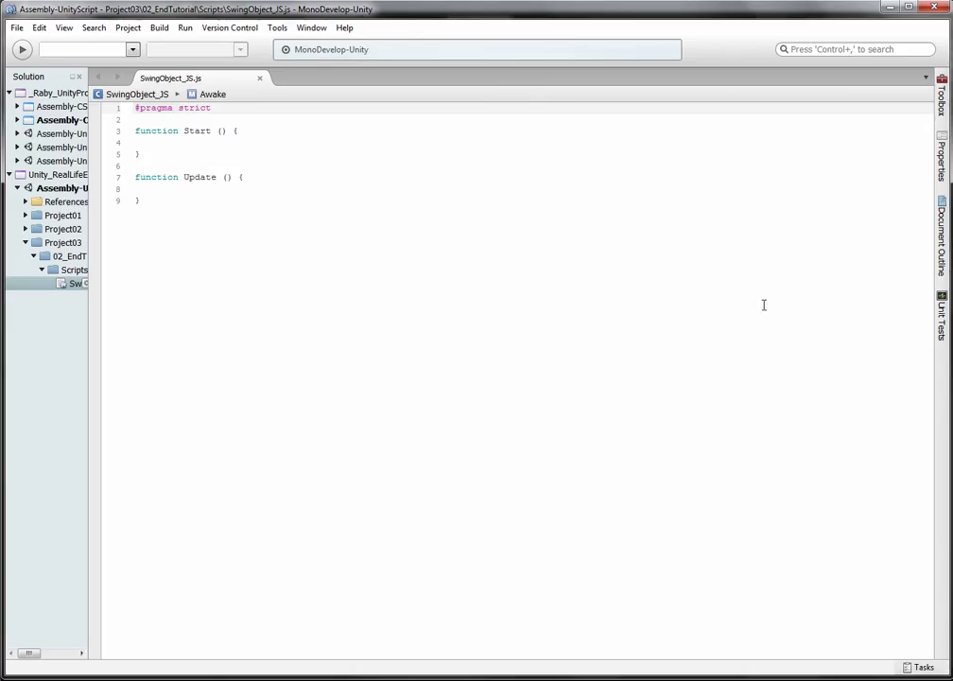
drag(947, 674, 913, 671)
click(456, 351)
ctrl+scroll(399, 398, up, 5)
drag(398, 398, 120, 133)
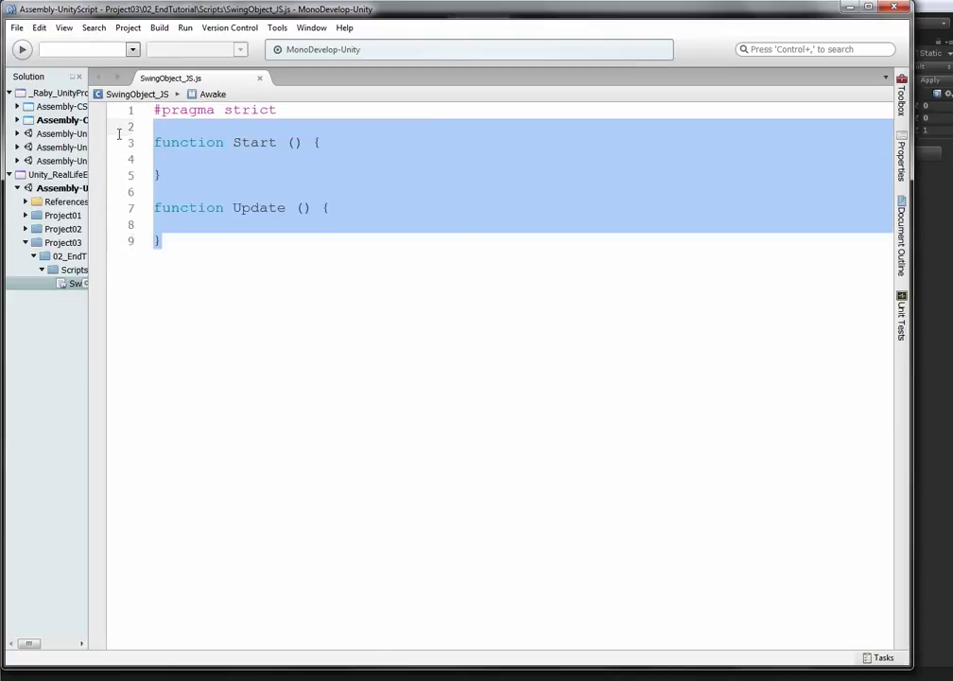
text(/ S)
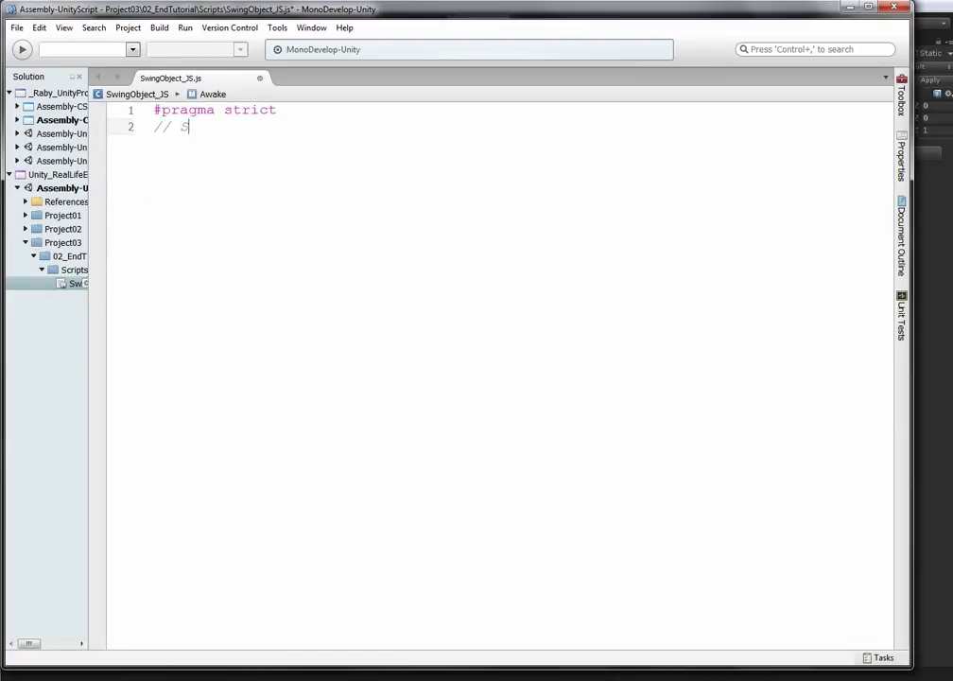
text(cript attached t)
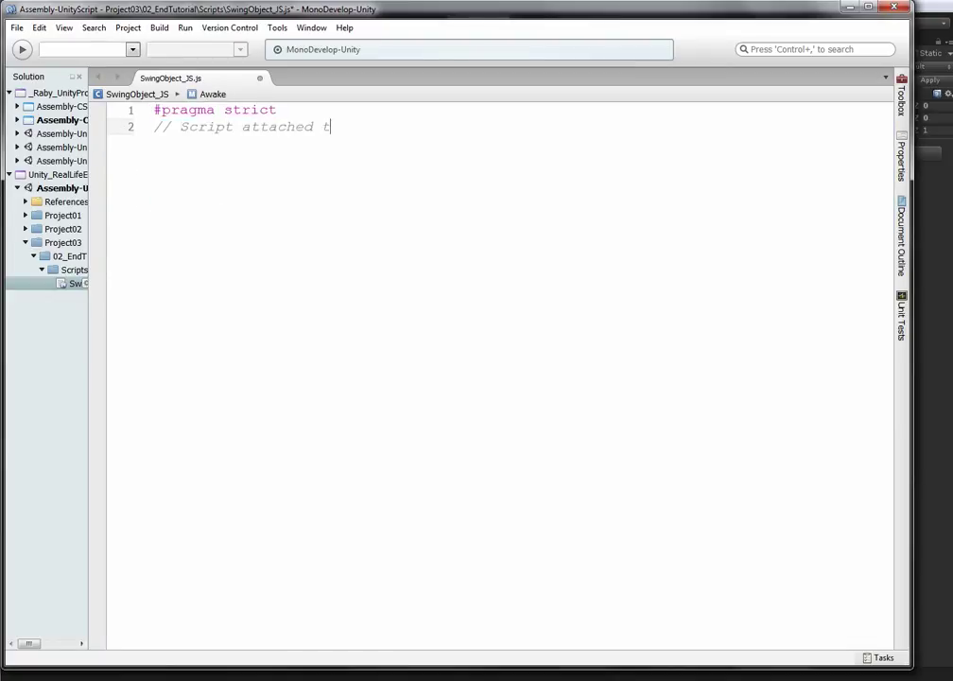
text(o swing object,)
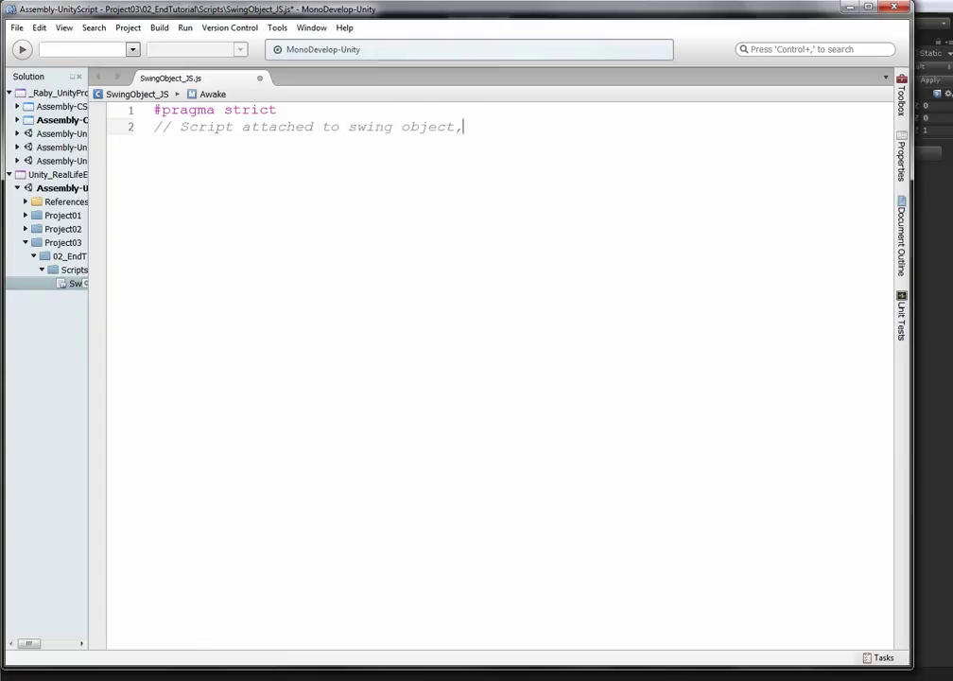
text( to controls it's motion)
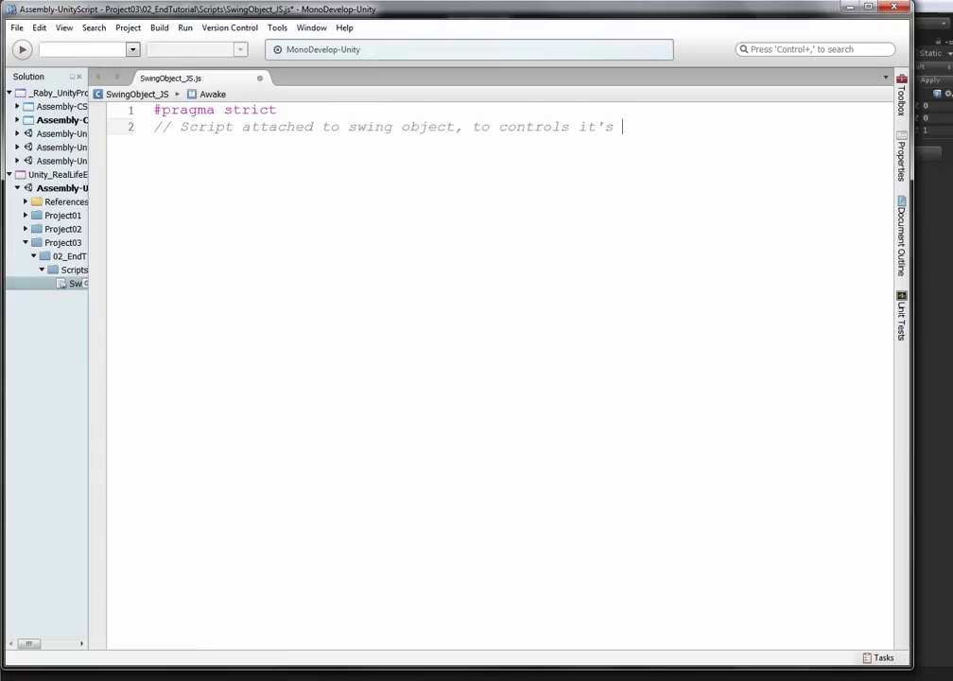
- Add the comment headings "// Public Variables" and "// Private Variables" to the script, with empty lines between them
key(Return)
key(Return)
text(// Pub)
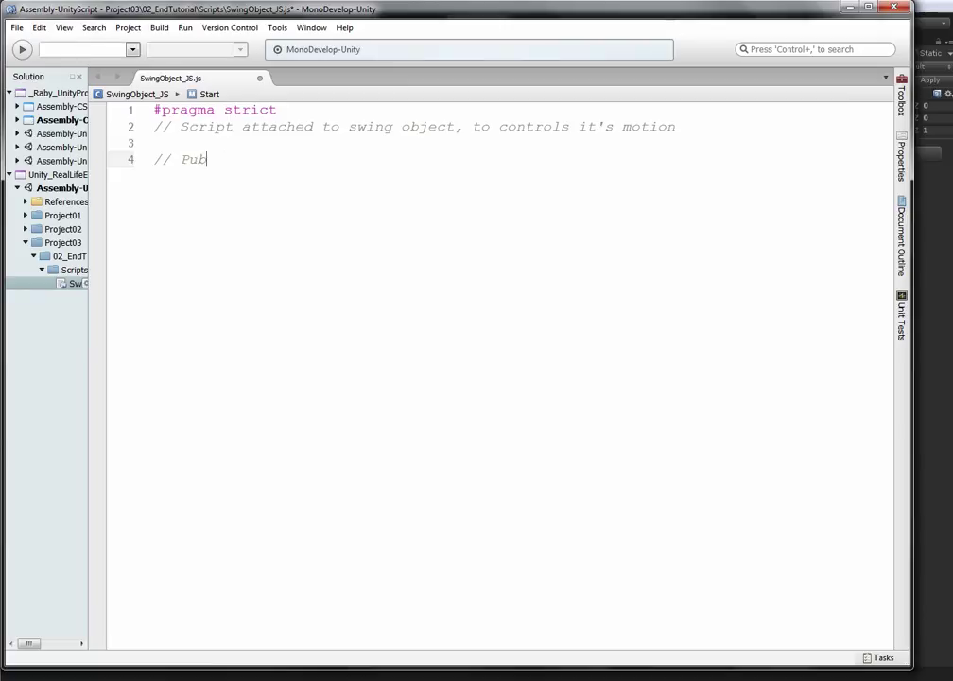
text(lic Variables)
key(Return)
key(Return)
text(// Priave)
key(BackSpace)
key(BackSpace)
key(BackSpace)
text(vate Variables)
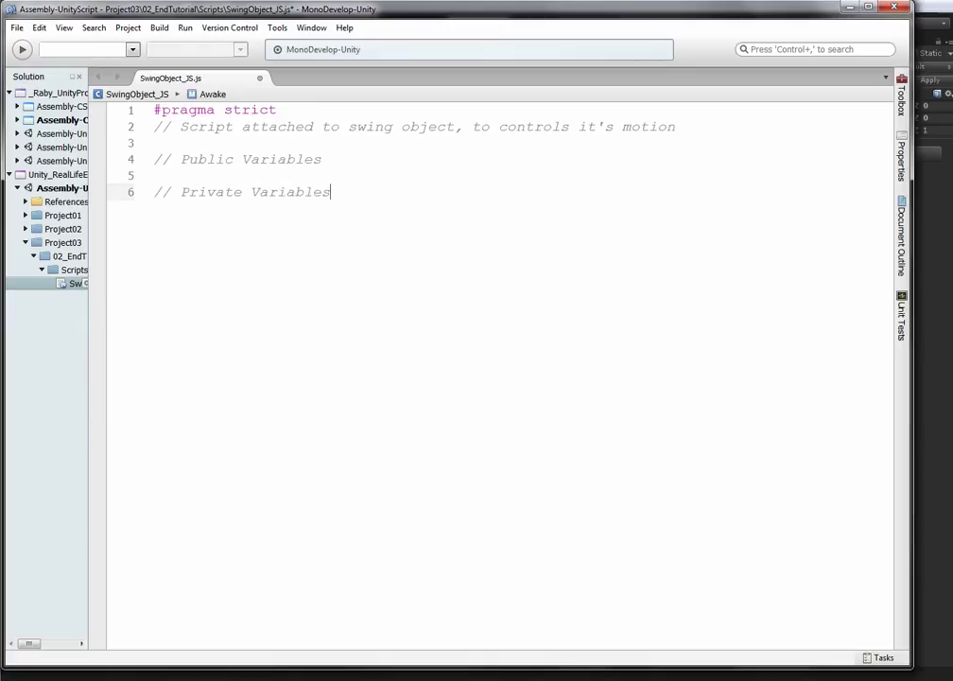
key(Up)
key(Return)
key(Up)
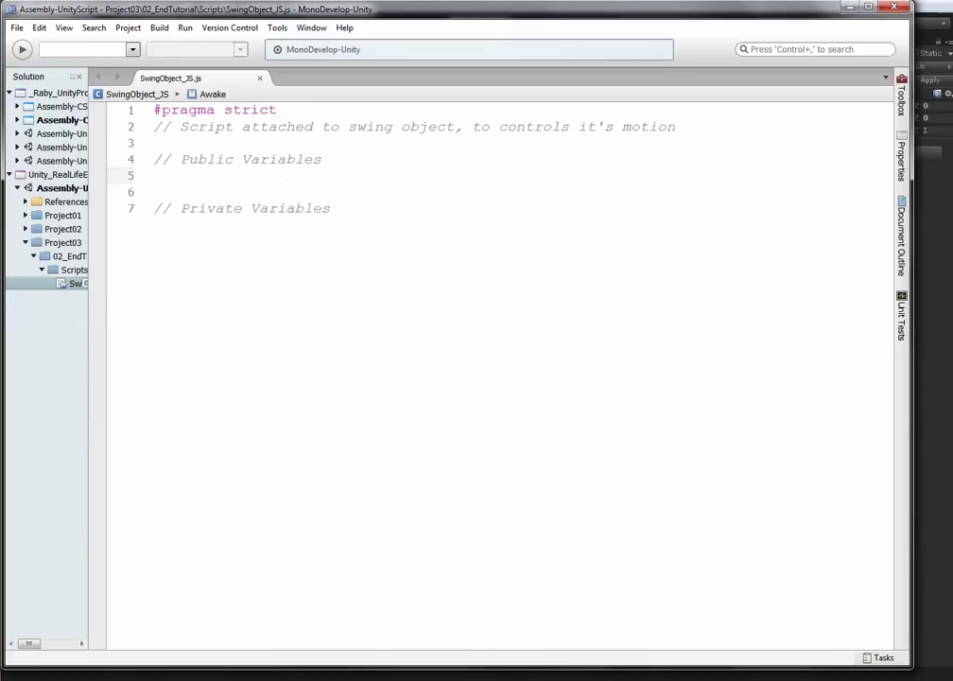
- Declare a public enum named SwingDirection with an opened body under the Public Variables comment
text(public enum)
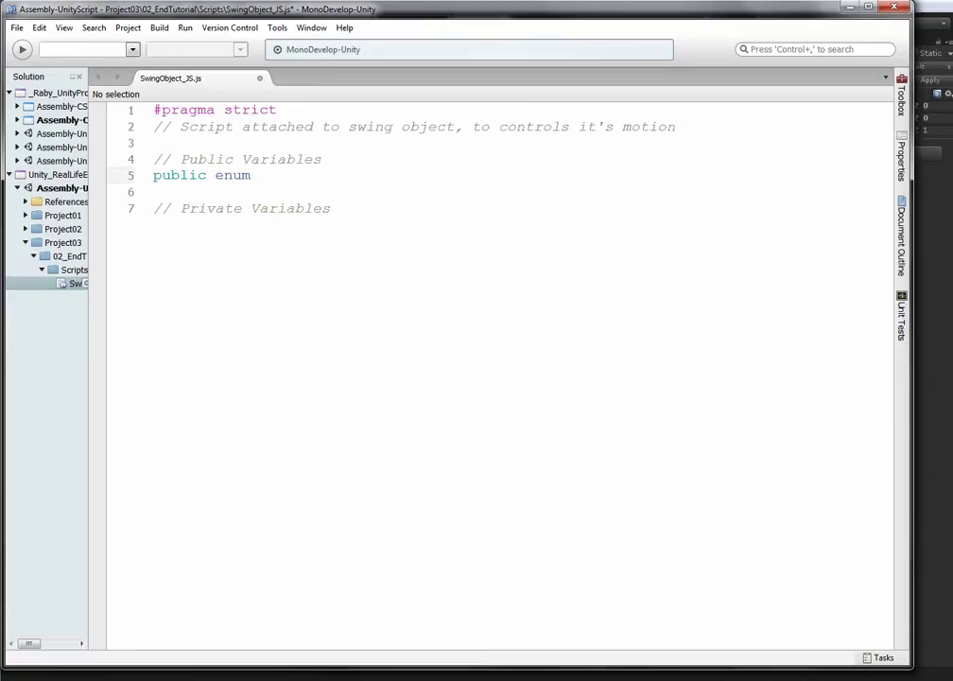
text( SwingDirection)
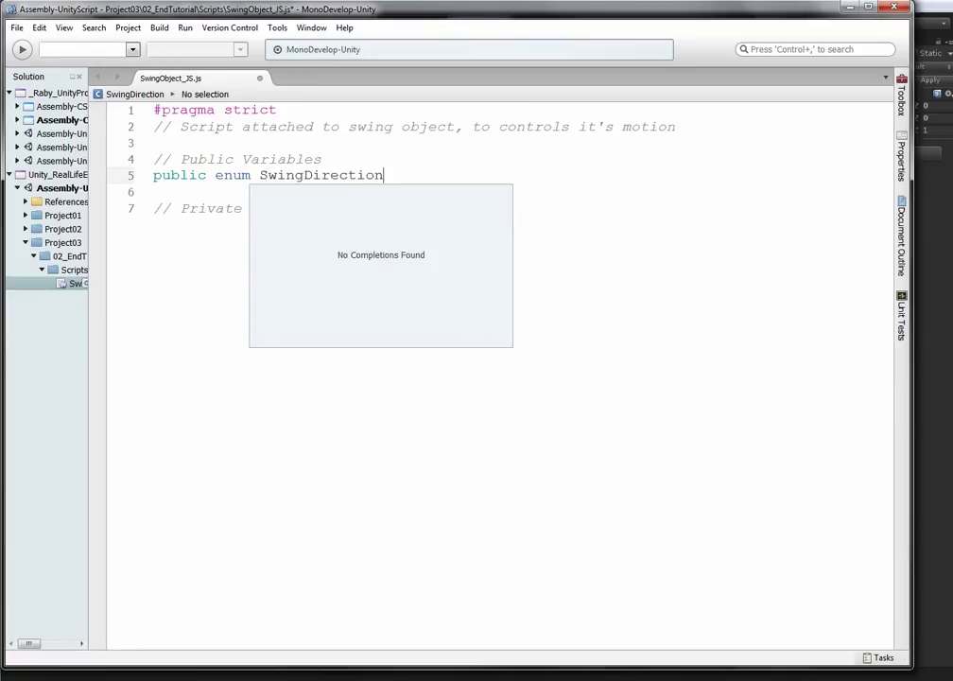
key(Escape)
key(Return)
text({)
key(Return)
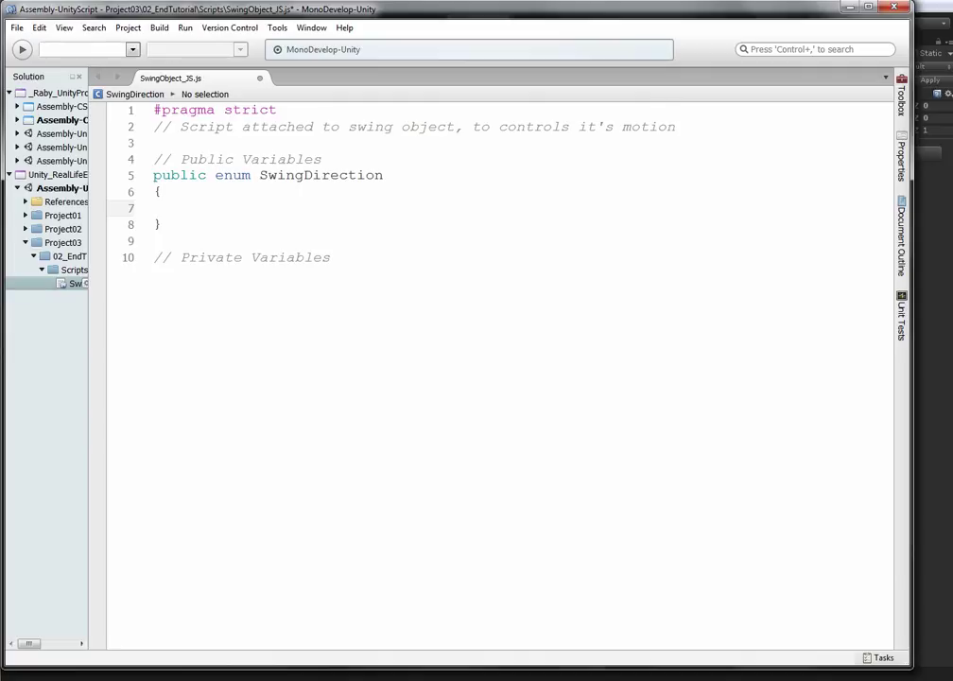
- Define the SwingDirection members as half = 0 and full = 1, and save the script
text(half)
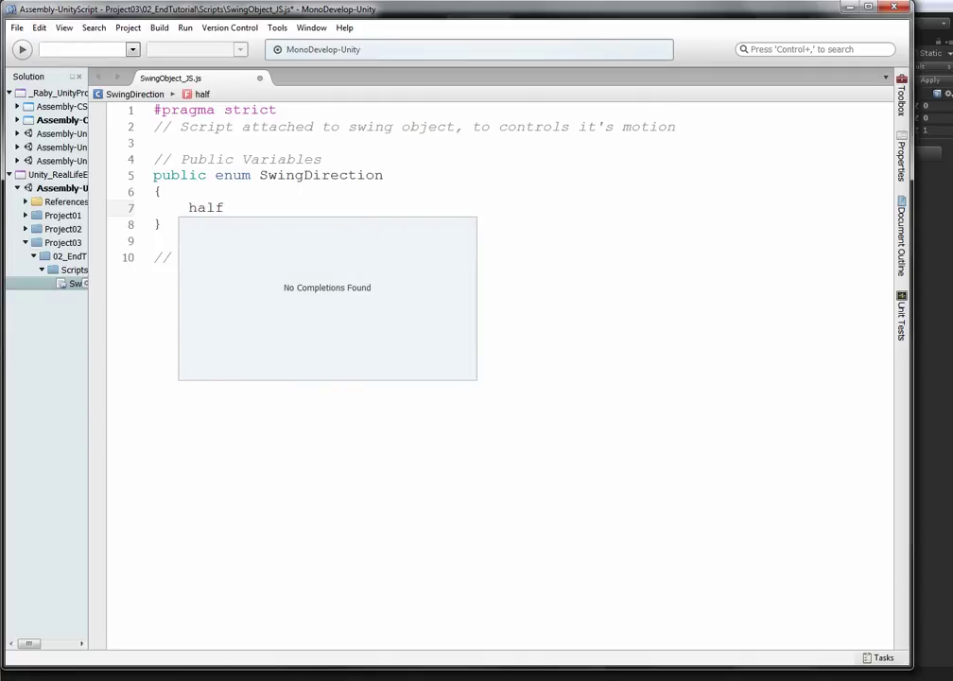
text( = 1,)
key(Return)
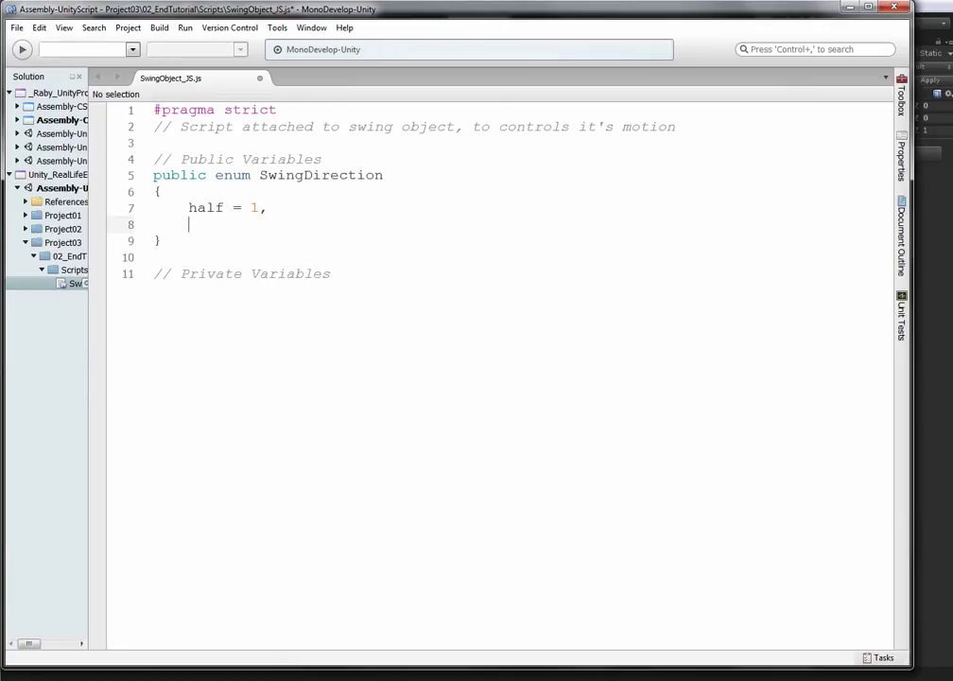
text(full)
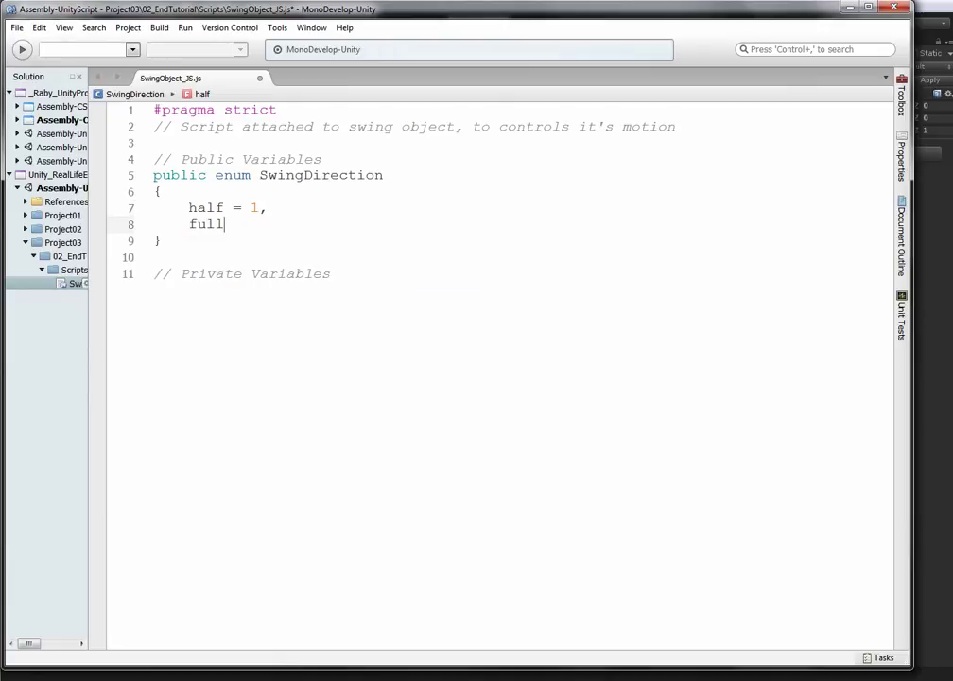
text( = 1)
key(Up)
key(BackSpace)
text(0)
key(Down)
key(ctrl+s)
key(Down)
key(Return)
key(Return)
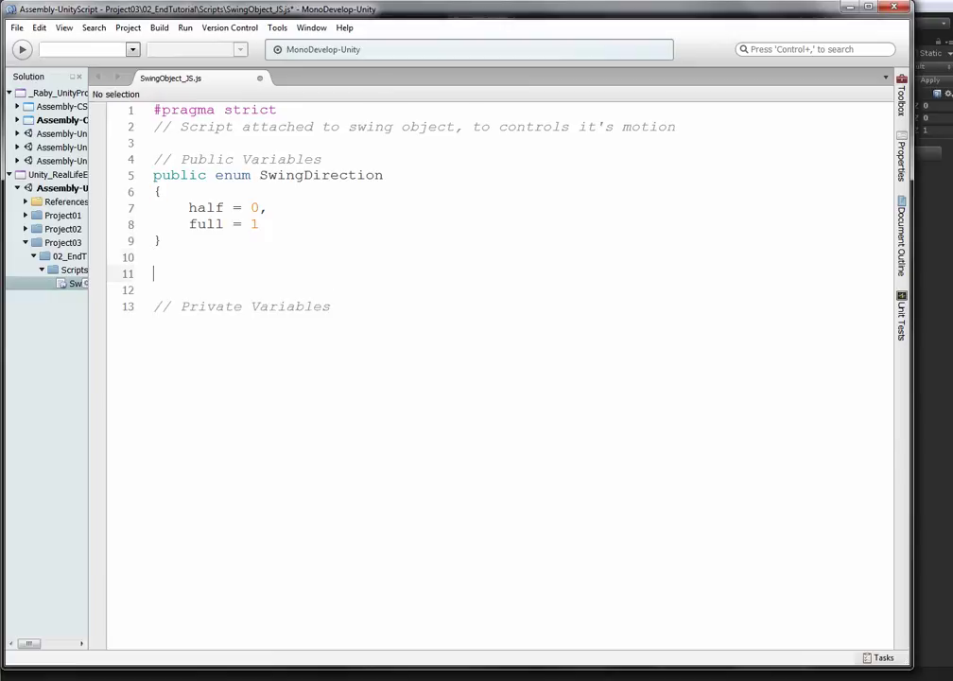
text(public)
key(BackSpace)
key(BackSpace)
key(BackSpace)
key(BackSpace)
key(BackSpace)
key(BackSpace)
key(BackSpace)
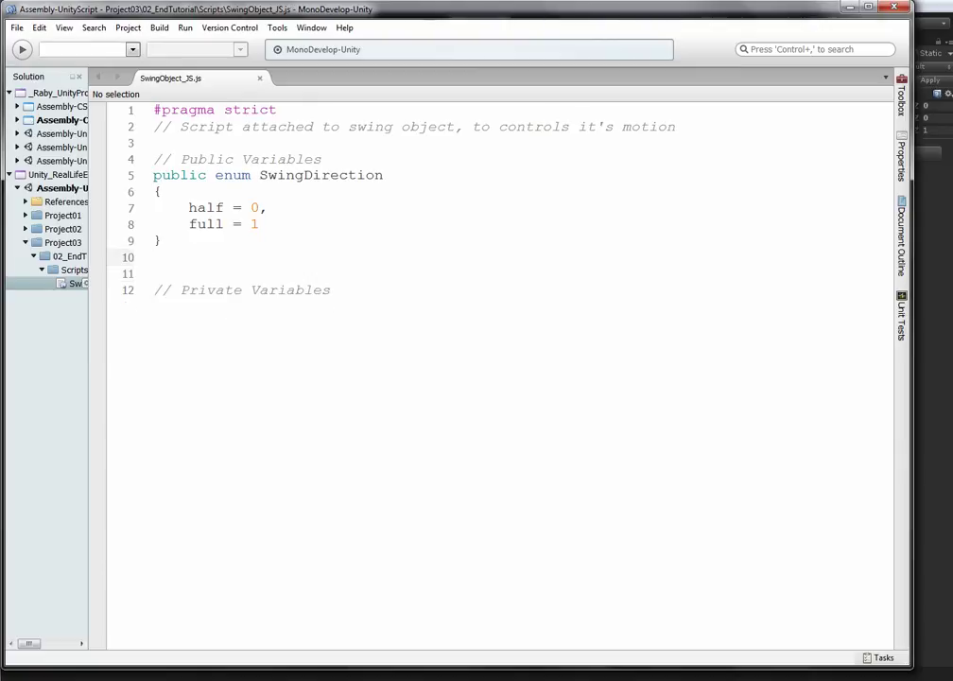
- Switch to Unity and examine Swing_Anim's Swing Object_JS component, the script code and the console for compile errors
key(alt+Tab)
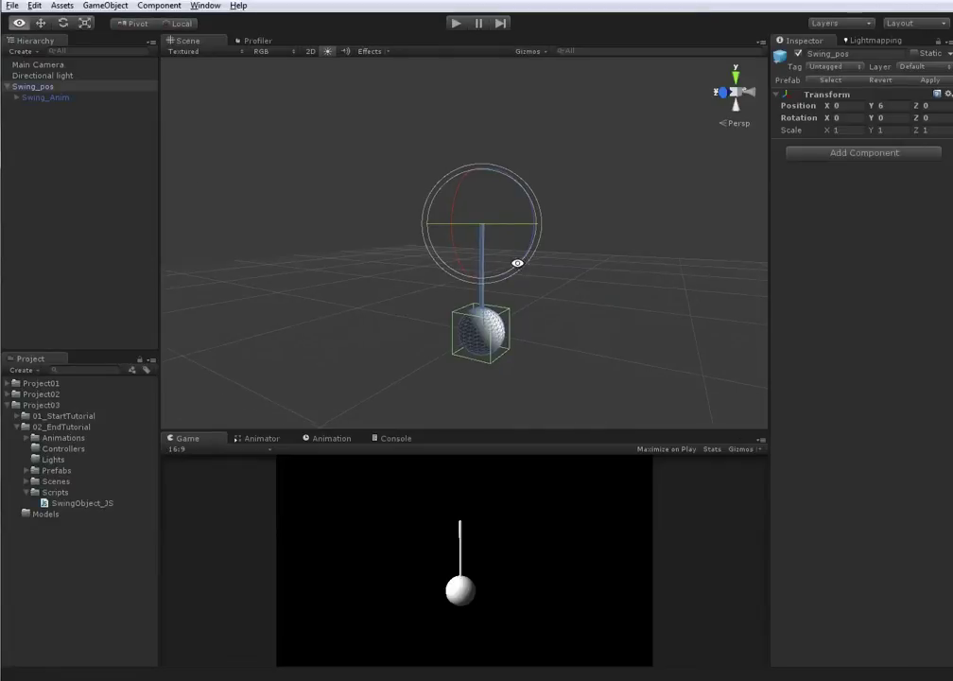
key(e)
click(52, 95)
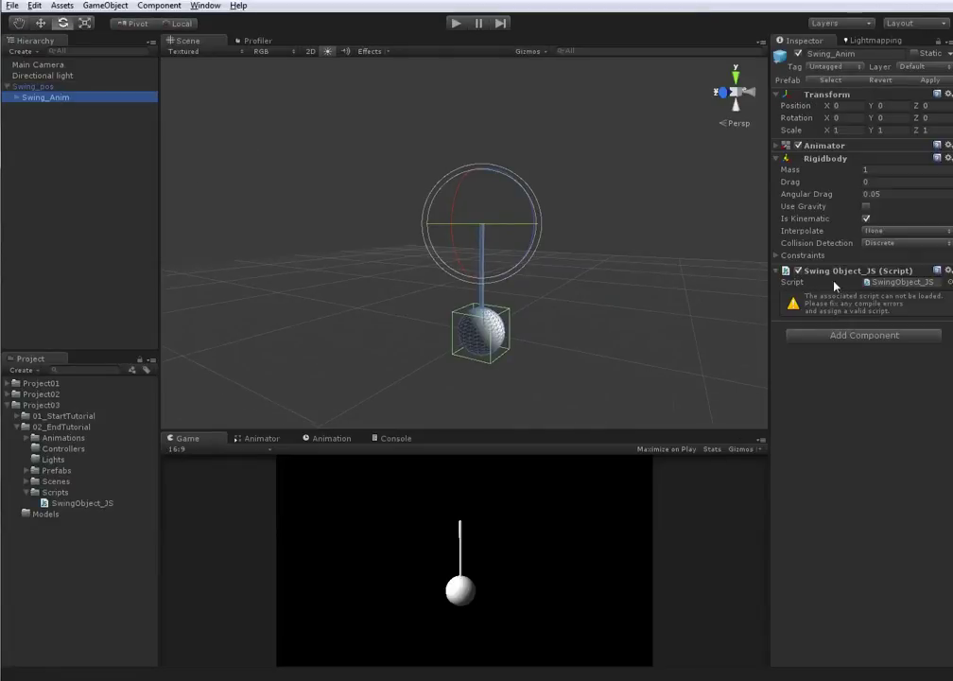
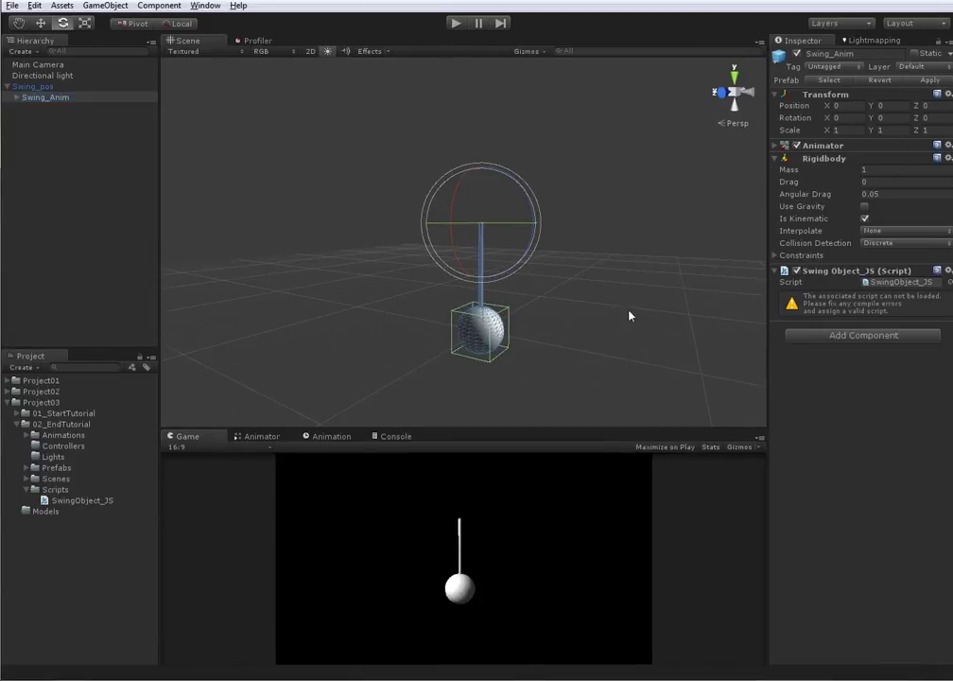
key(alt+Tab)
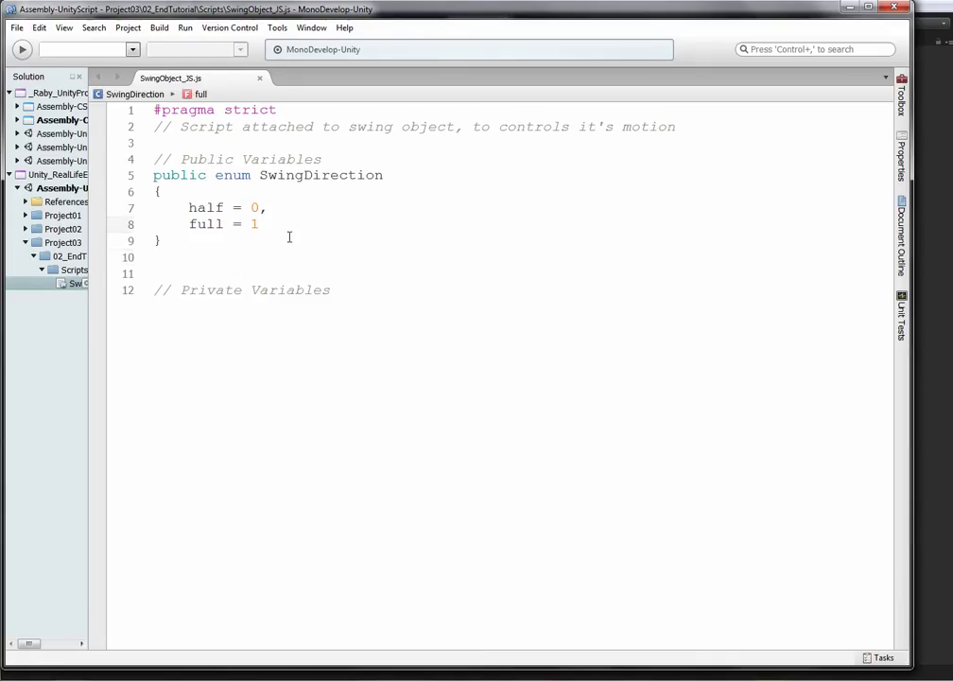
key(alt+Tab)
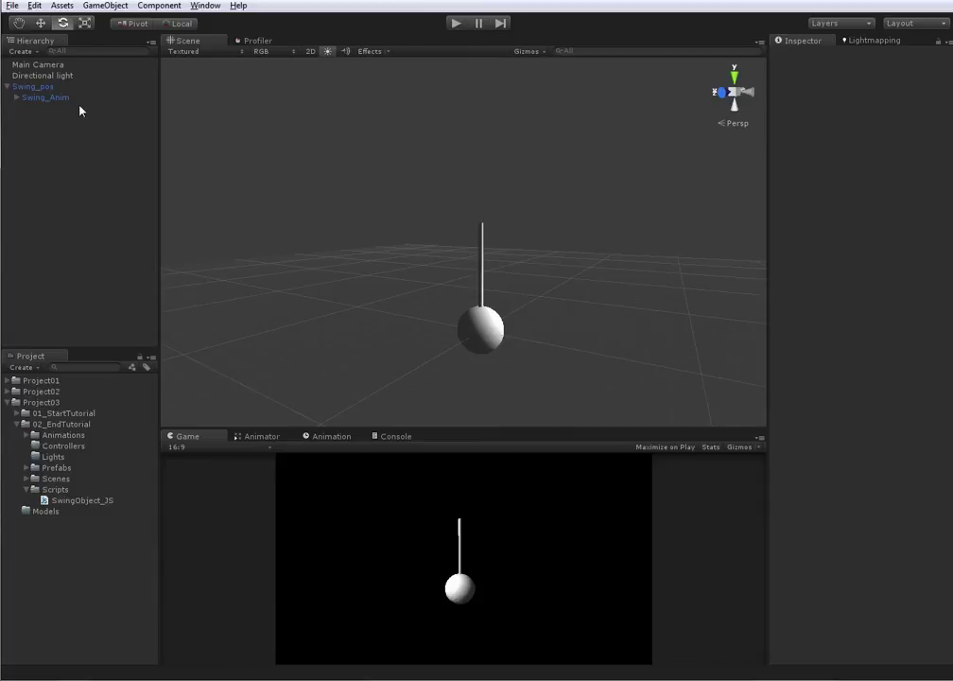
click(52, 97)
click(391, 437)
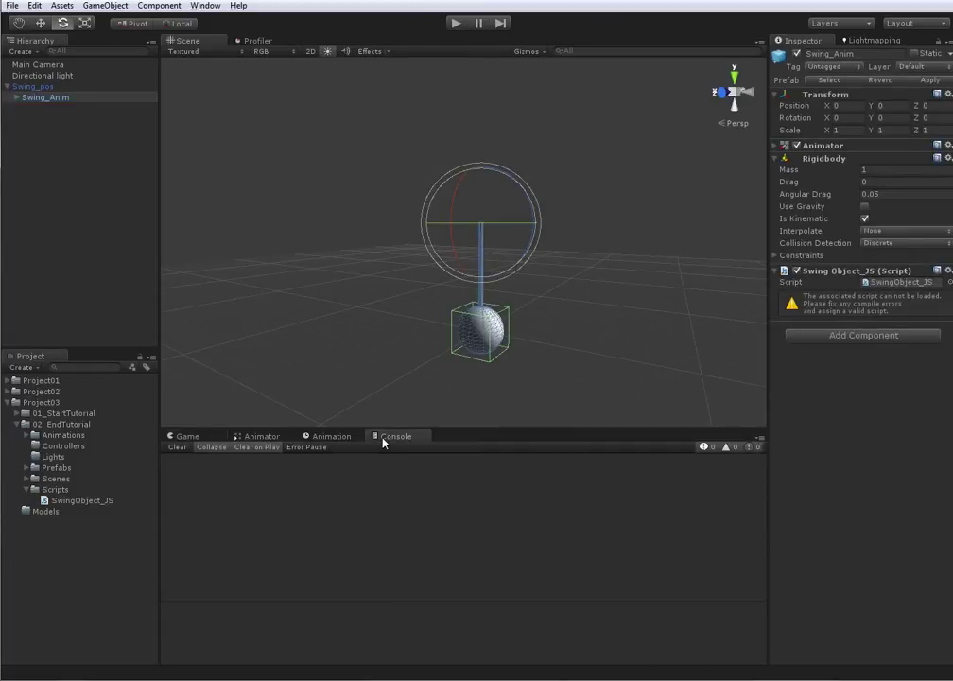
click(185, 437)
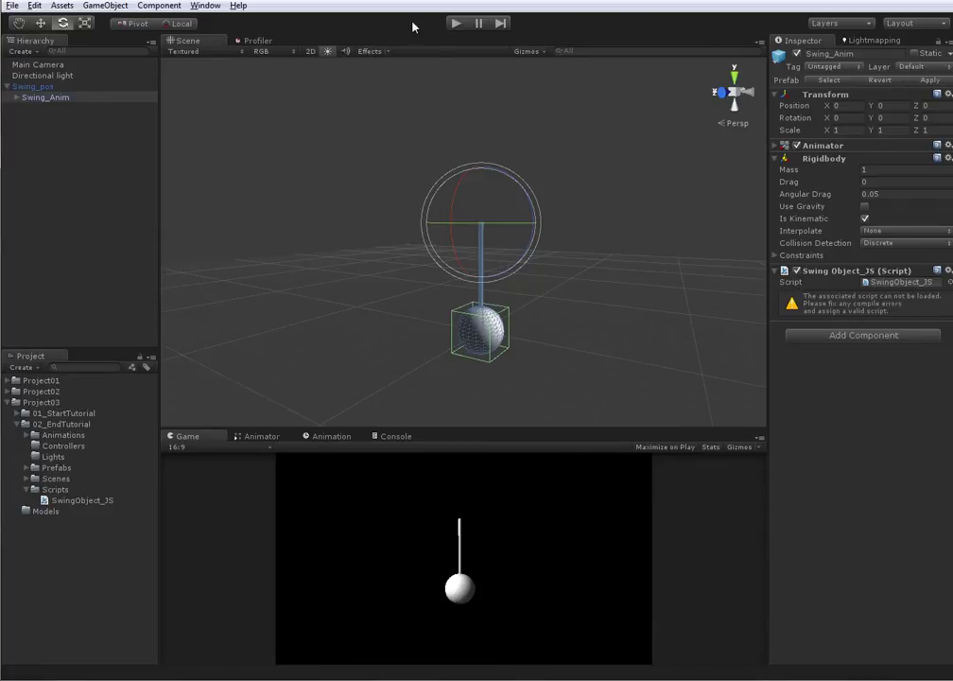
- Play the scene to test the attached script, stop playback and recheck the script code
click(457, 24)
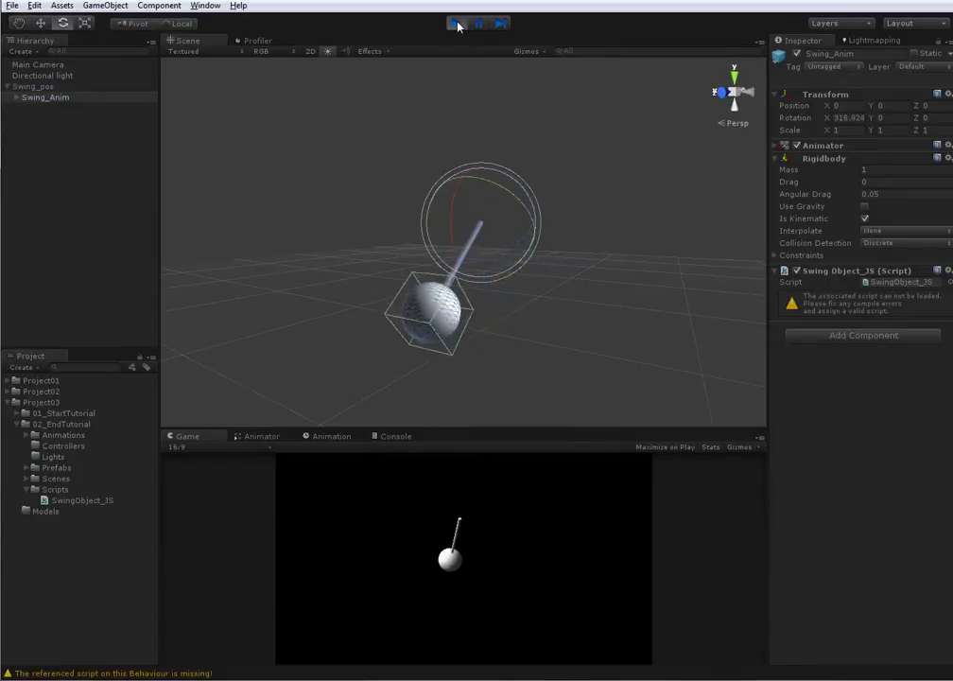
click(457, 23)
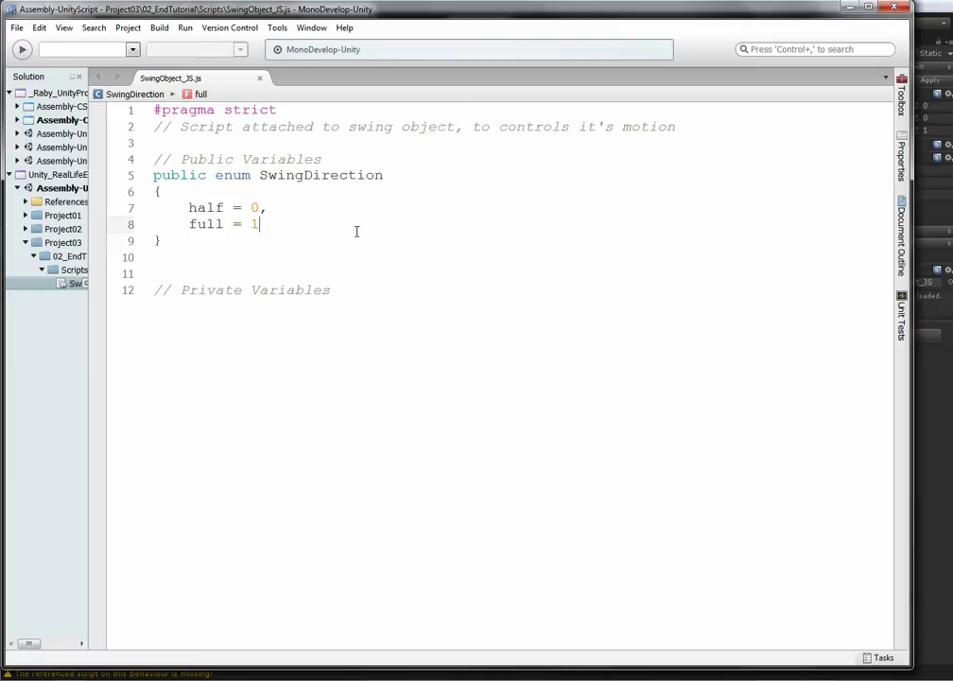
key(alt+Tab)
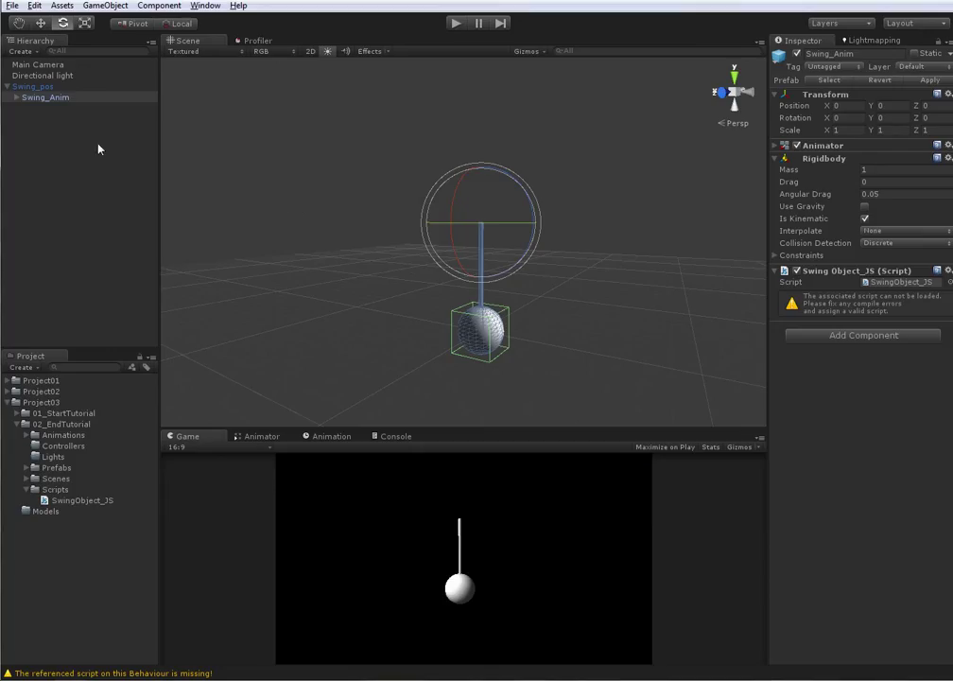
- Locate the SwingObject_JS asset referenced by Swing_Anim's script component
click(889, 282)
click(82, 500)
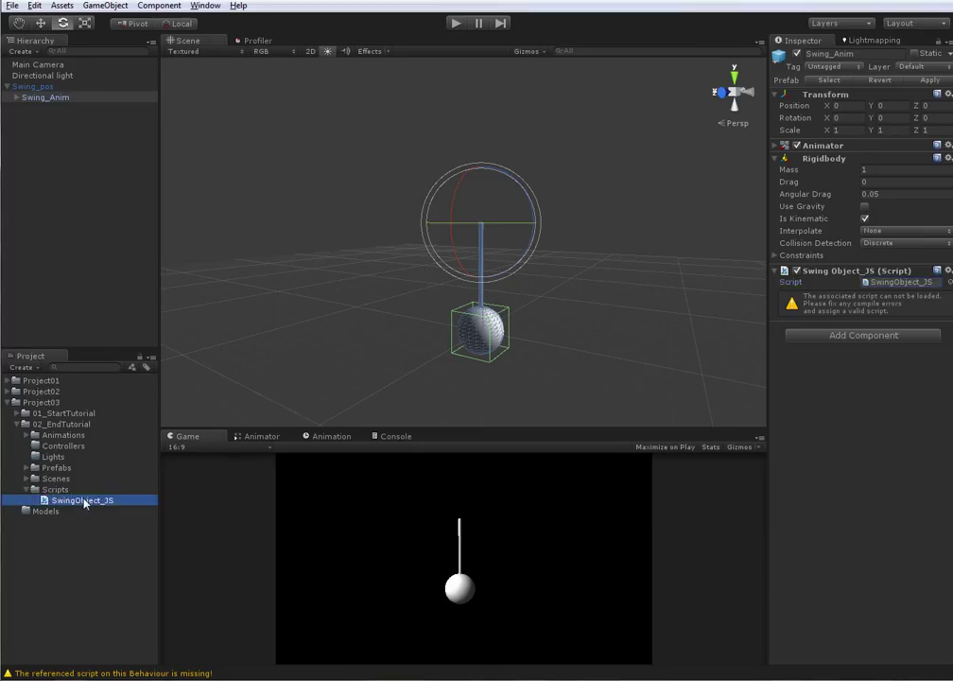
click(499, 332)
- Switch to MonoDevelop, declare public var swingDirection : SwingDirection; below the enum, and save the script
key(alt+Tab)
click(348, 241)
key(Return)
key(Return)
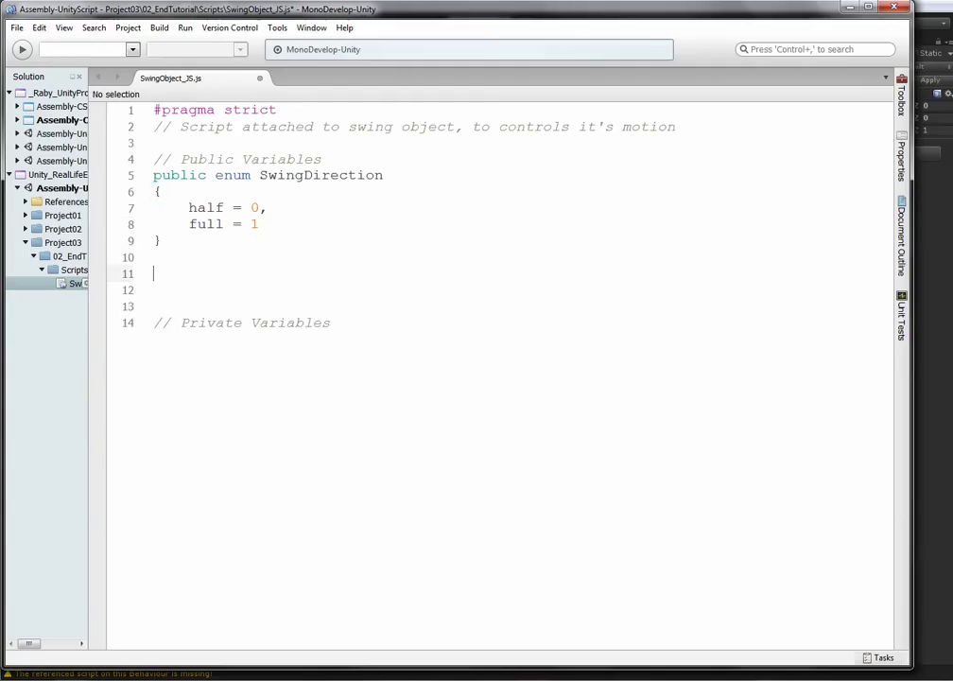
text(public var swing)
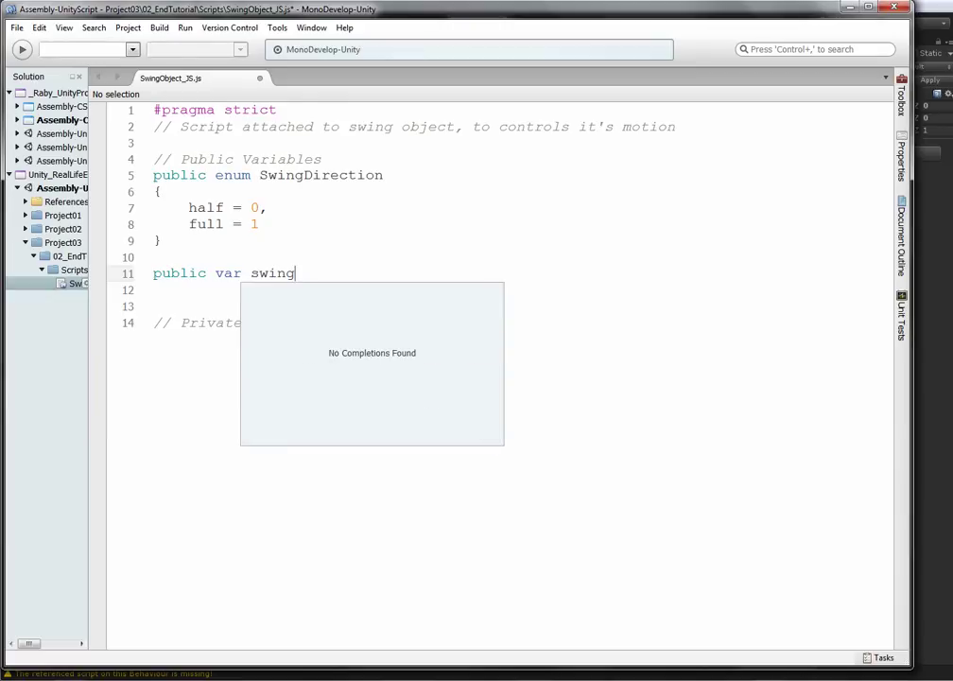
text(Direction : SwingDirecti)
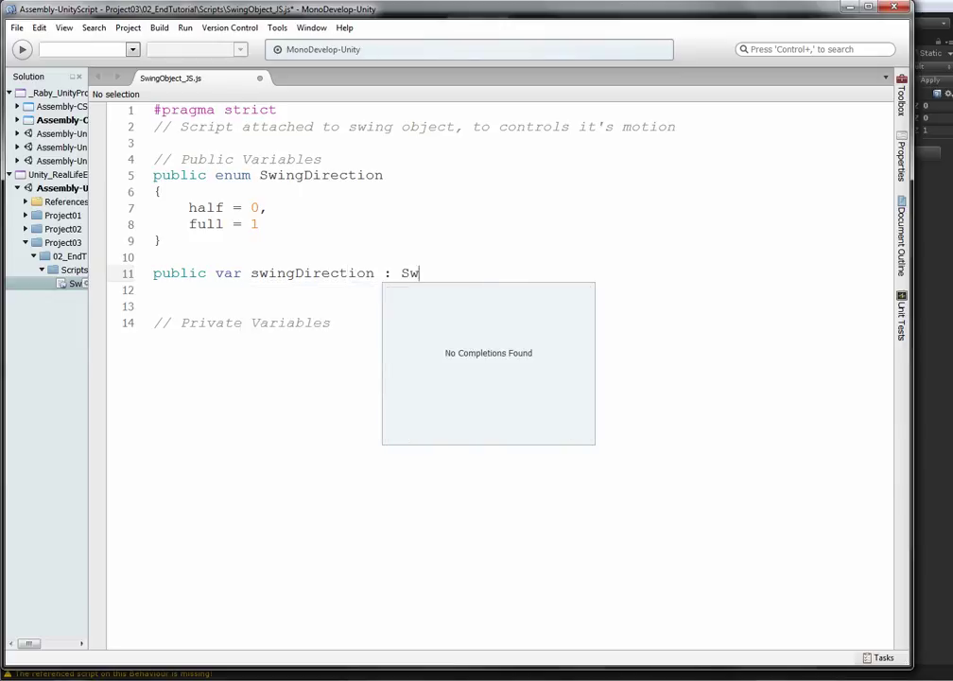
text(on;)
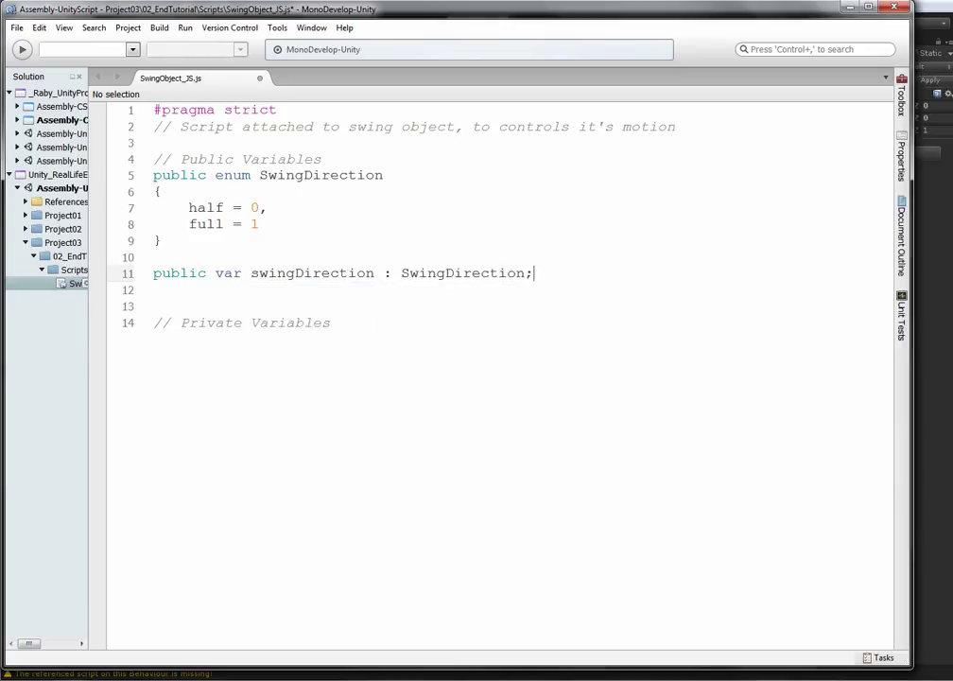
- Switch to Unity and examine the Swing Direction options of Swing_Anim's Swing Object_JS component
double_click(296, 275)
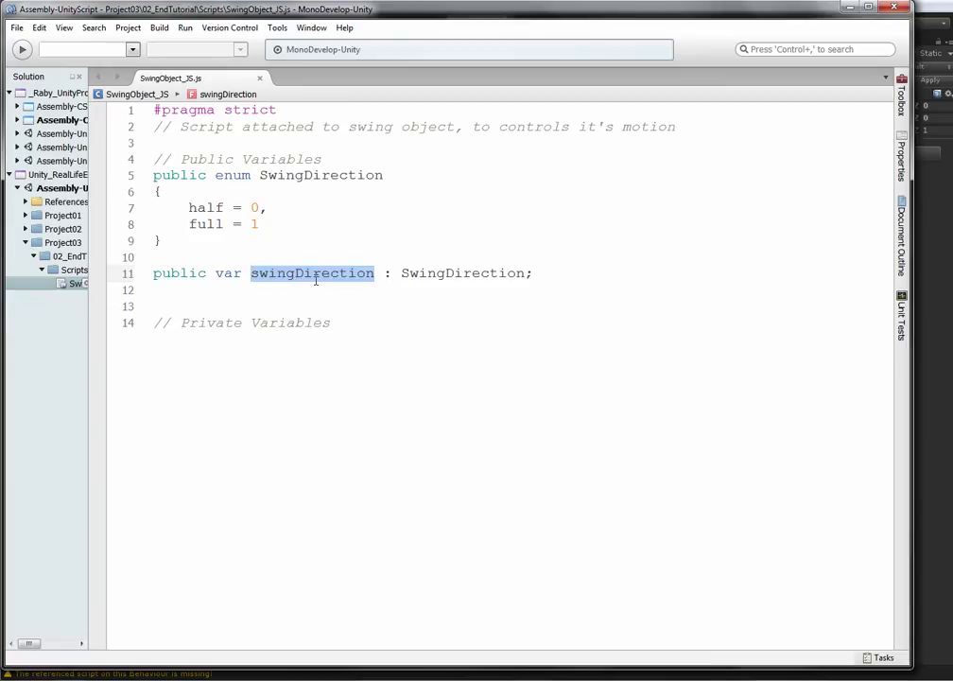
key(alt+Tab)
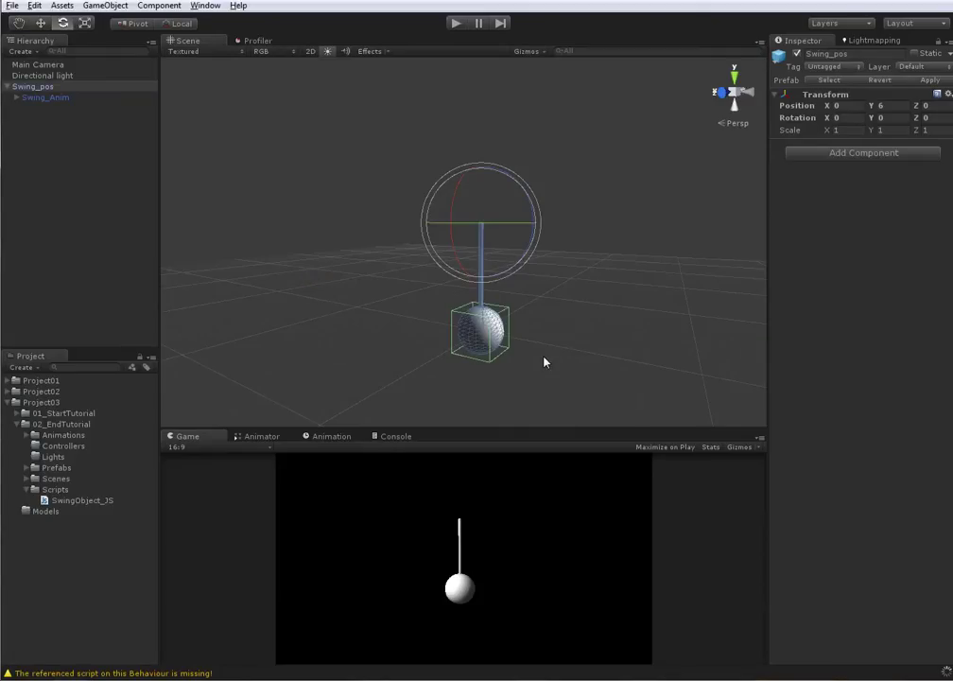
click(38, 98)
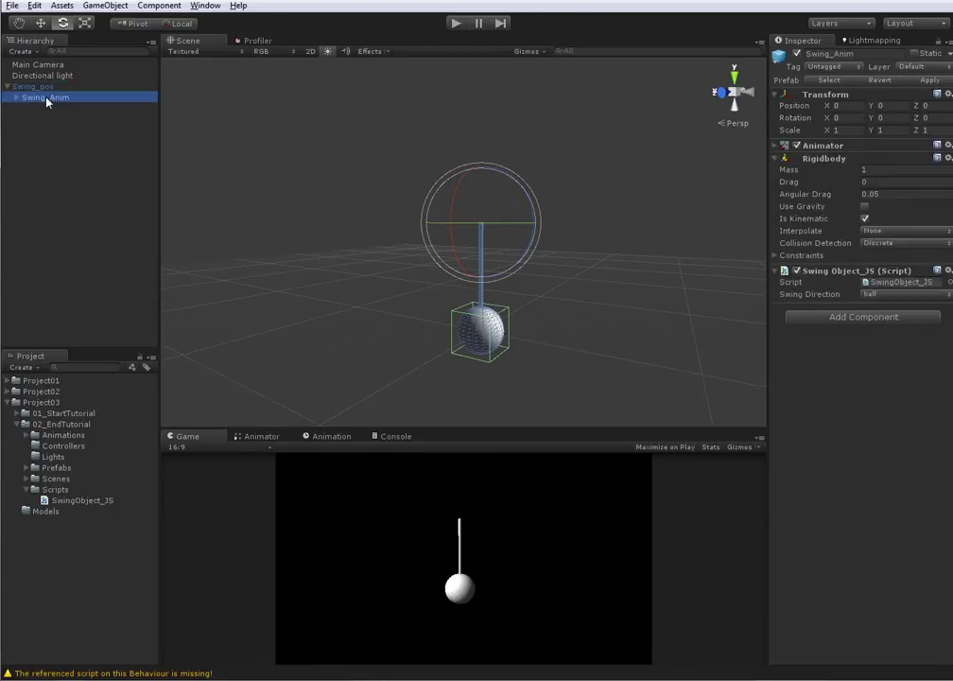
click(898, 294)
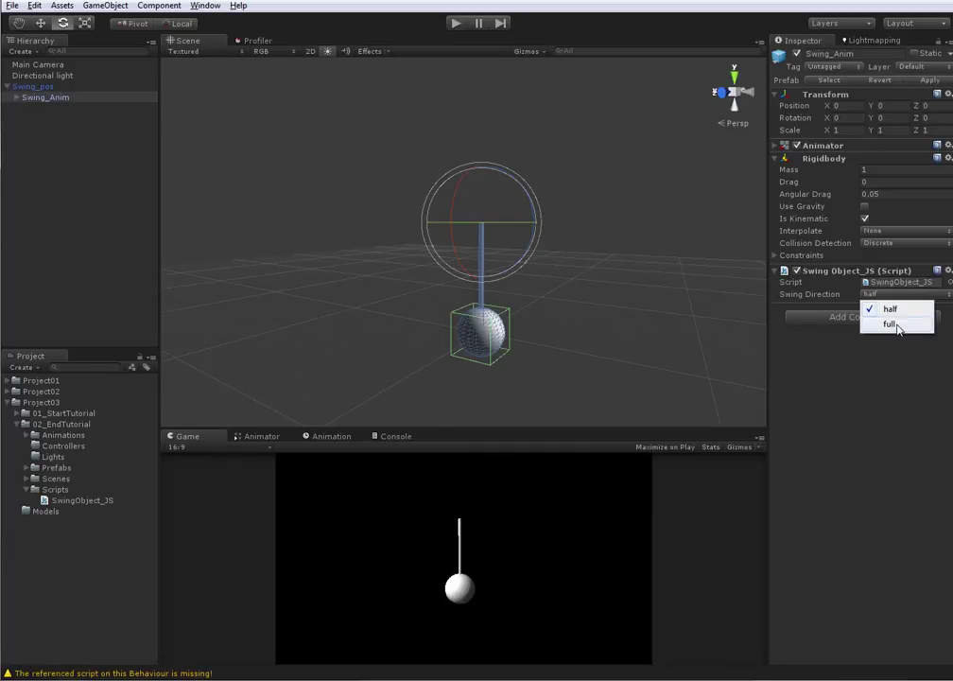
click(568, 266)
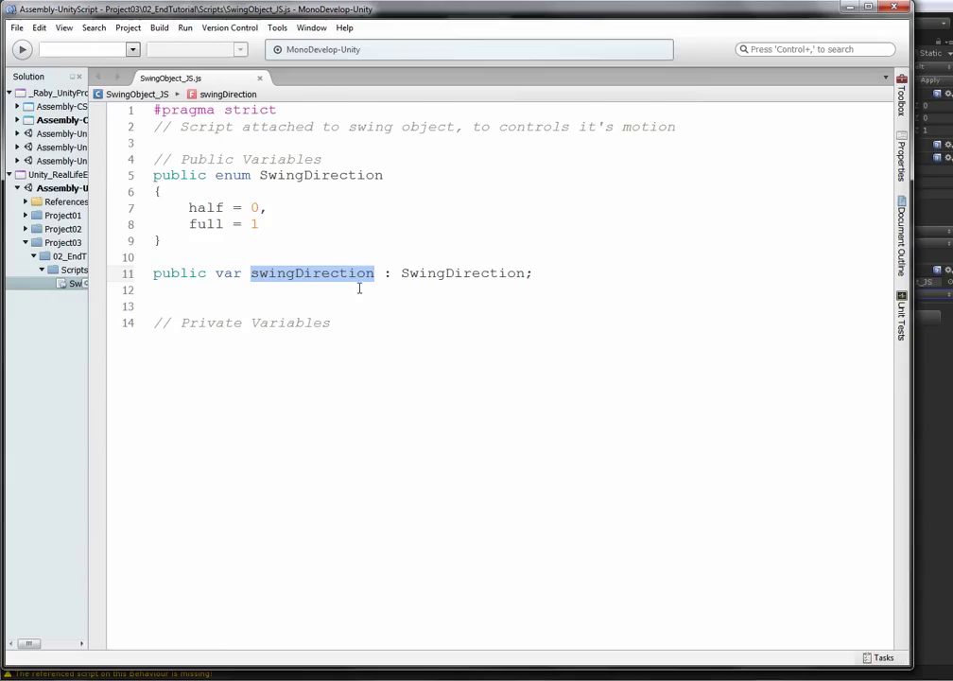
- Remove the extra blank line above the Private Variables comment in the SwingObject_JS script
key(Down)
key(Down)
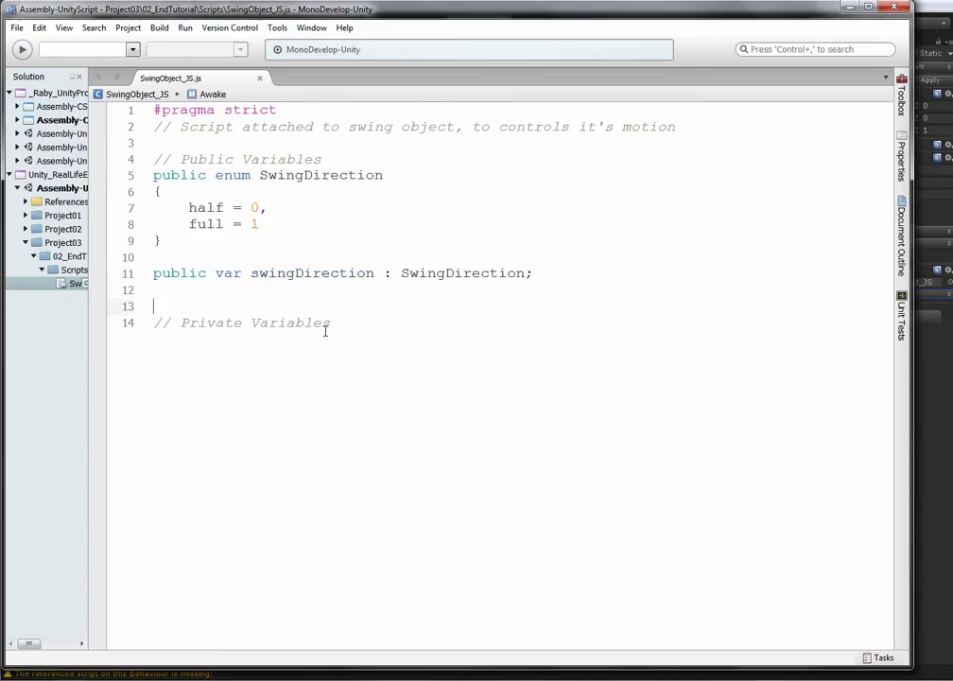
drag(326, 330, 109, 301)
click(191, 295)
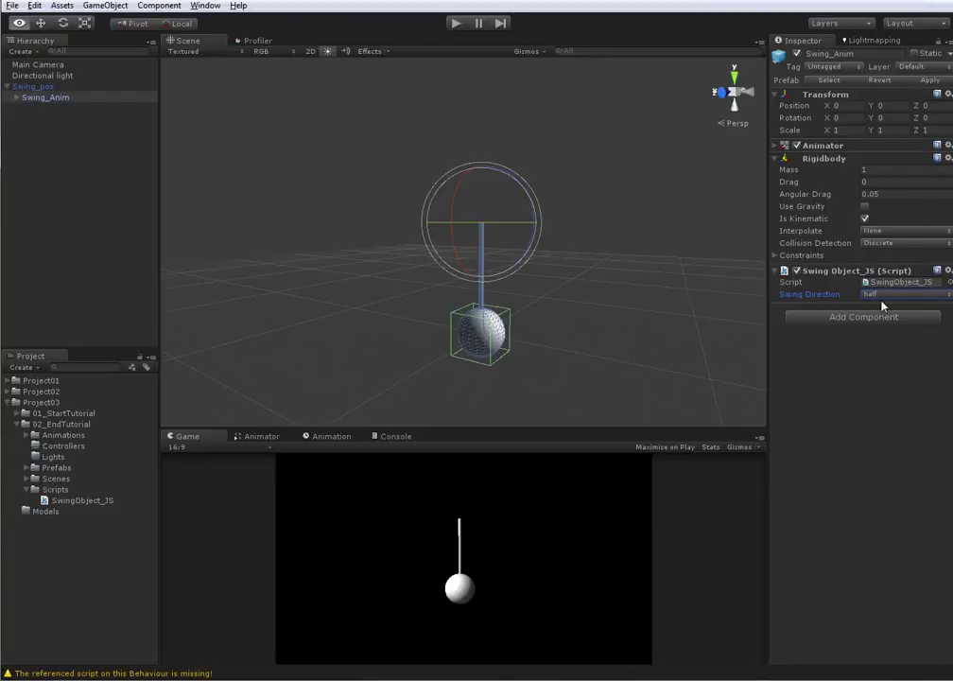
- Return to the script in MonoDevelop and add empty lines below the Private Variables comment
key(alt+Tab)
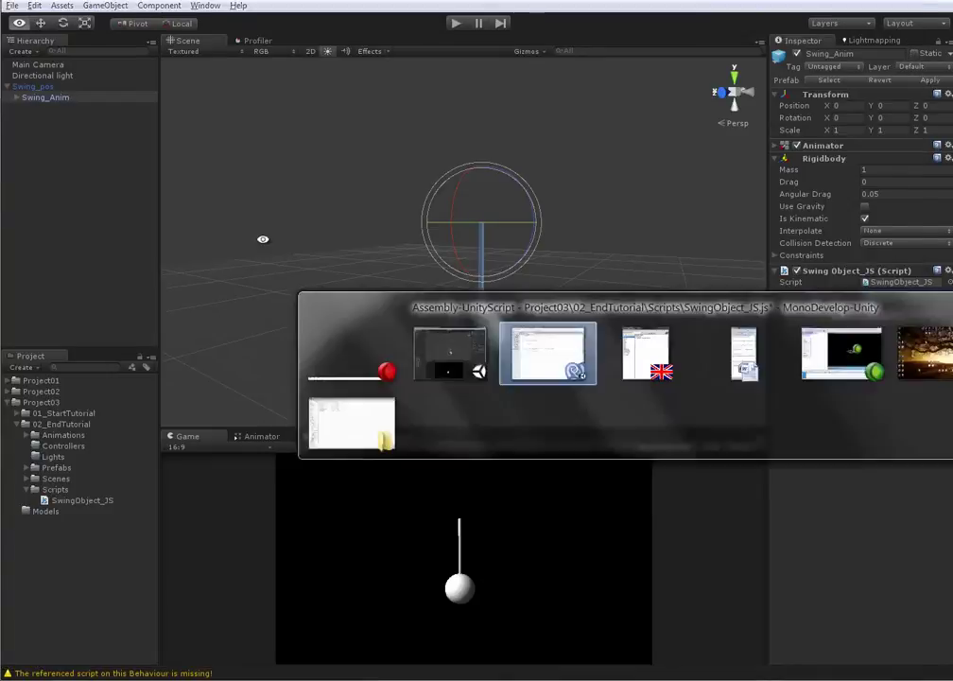
click(277, 307)
click(381, 307)
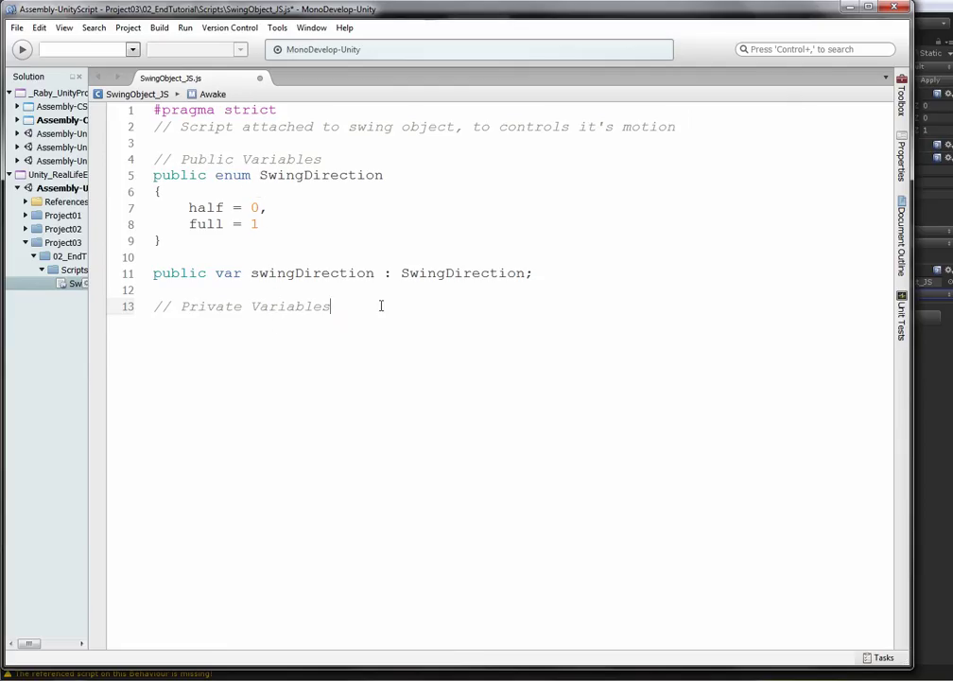
text(')
key(Return)
key(Return)
key(Return)
key(Return)
key(Up)
key(Up)
key(Up)
key(Return)
key(Up)
key(Left)
key(BackSpace)
- Declare a private variable trans of type Transform under the Private Variables comment, with spacing before the colon
click(342, 326)
text(priva)
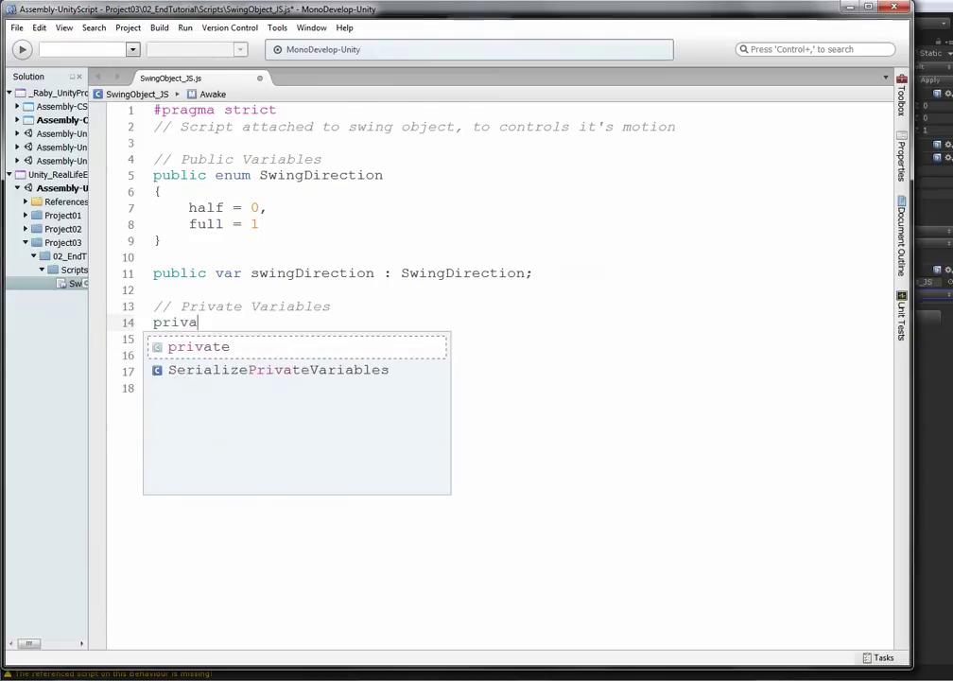
text(te vat rans)
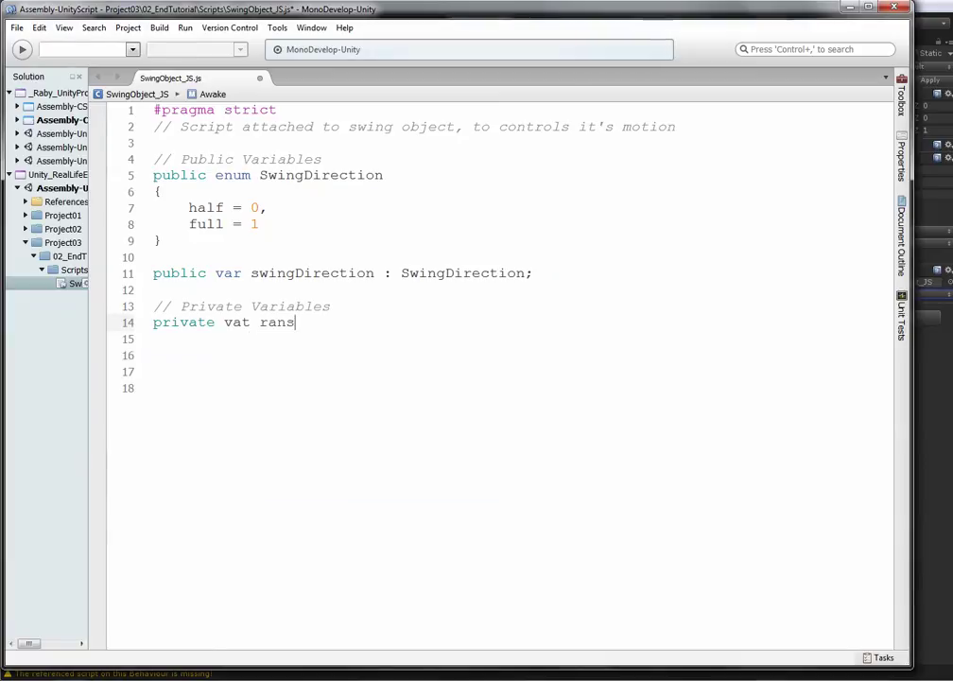
key(BackSpace)
key(BackSpace)
key(BackSpace)
key(BackSpace)
text(trans           )
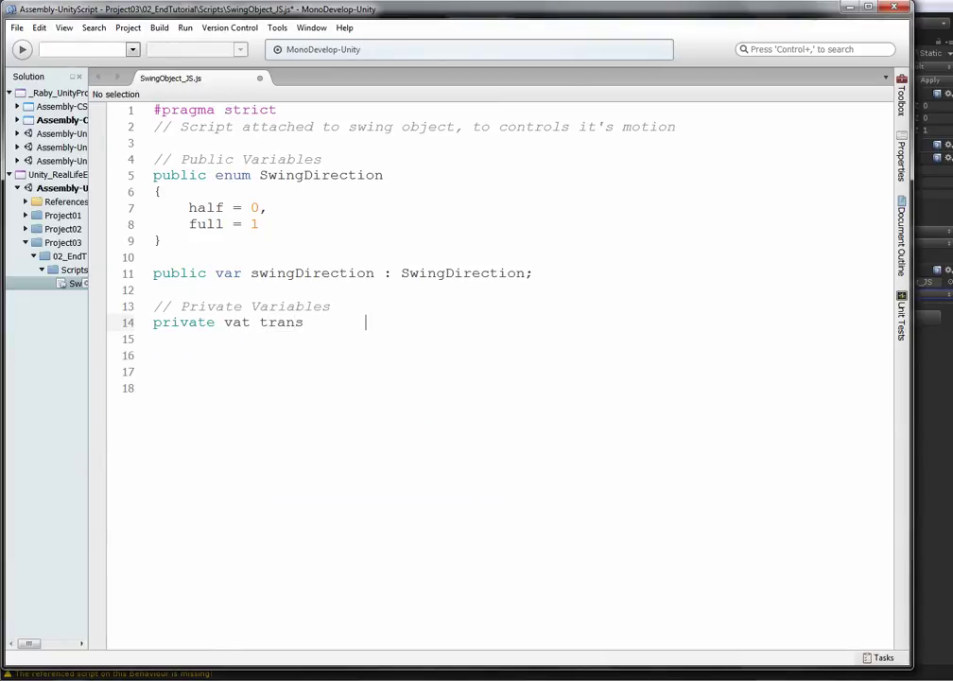
text(: Transform;)
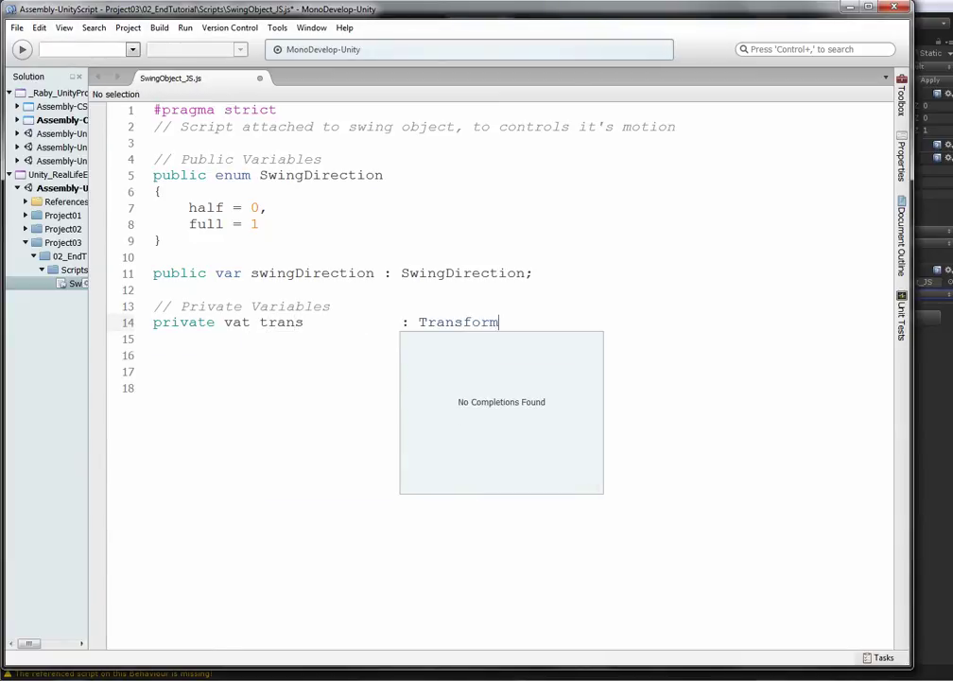
- Declare private var anim : Animator; below the trans variable, with its type aligned to the line above
key(Return)
text(private var Animator)
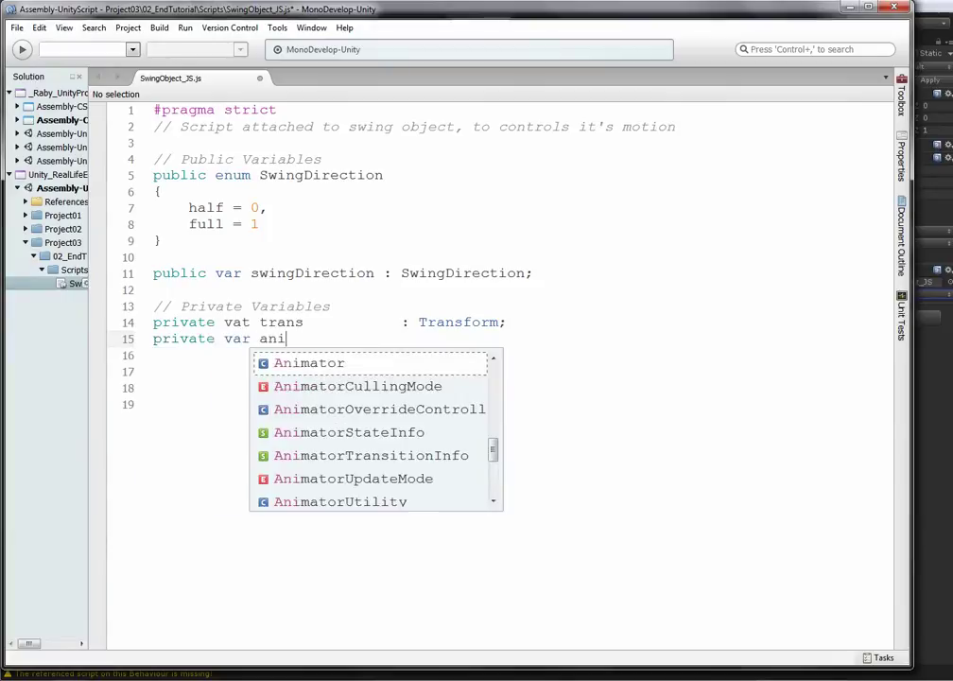
key(ctrl+z)
key(ctrl+z)
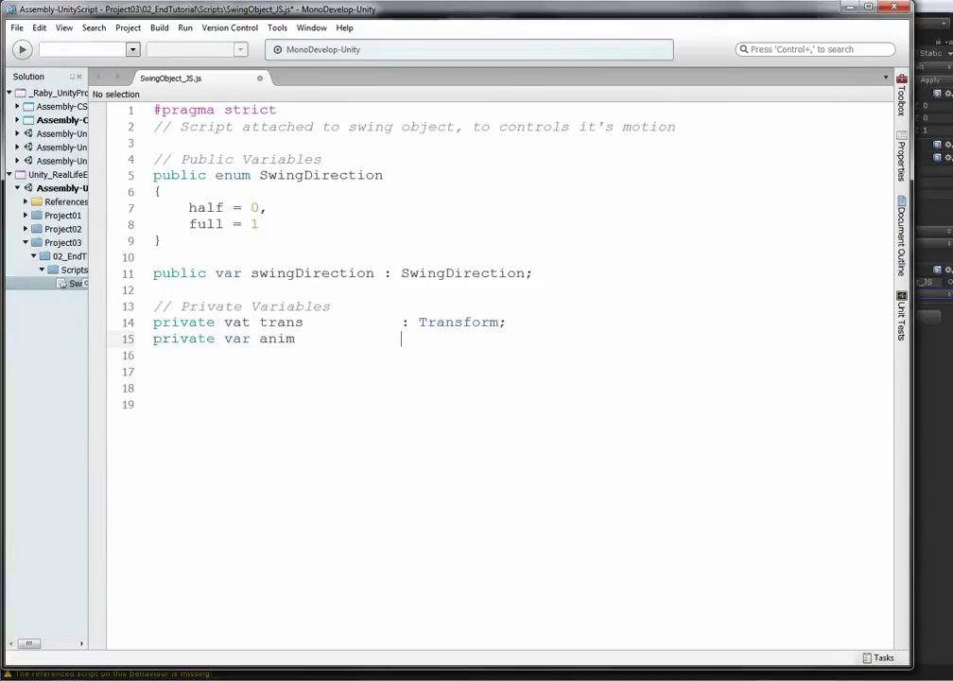
text(: Animator;)
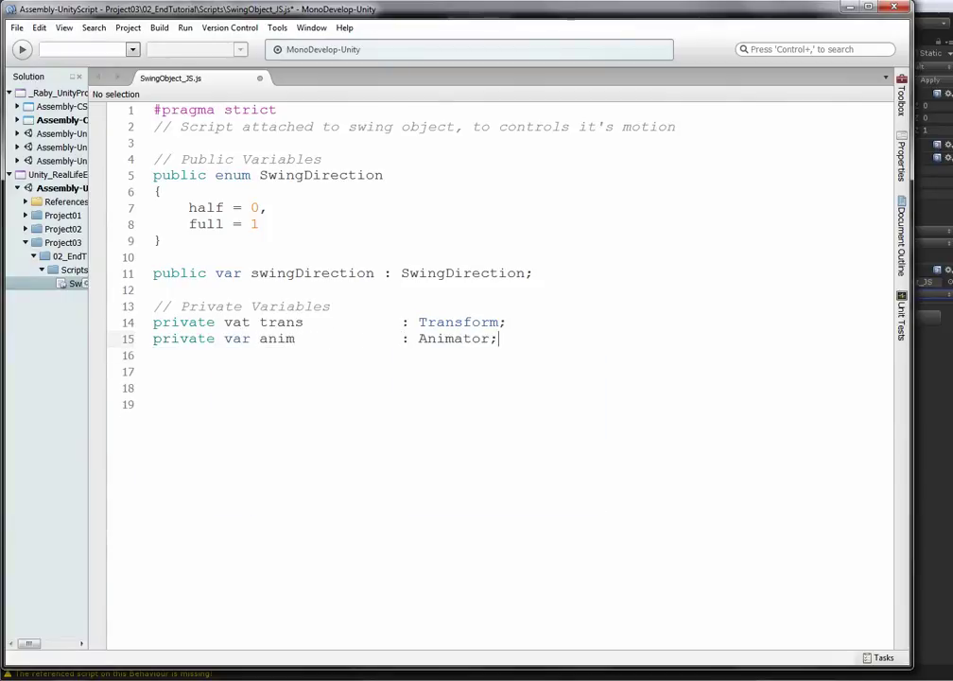
- Add an Awake() function below the variables, with trans = transform; as its first statement
key(Return)
key(Return)
text(function Awake())
key(Return)
text({)
key(Return)
text(trans)
key(Escape)
text(= Transform)
key(Return)
key(ctrl+z)
key(ctrl+z)
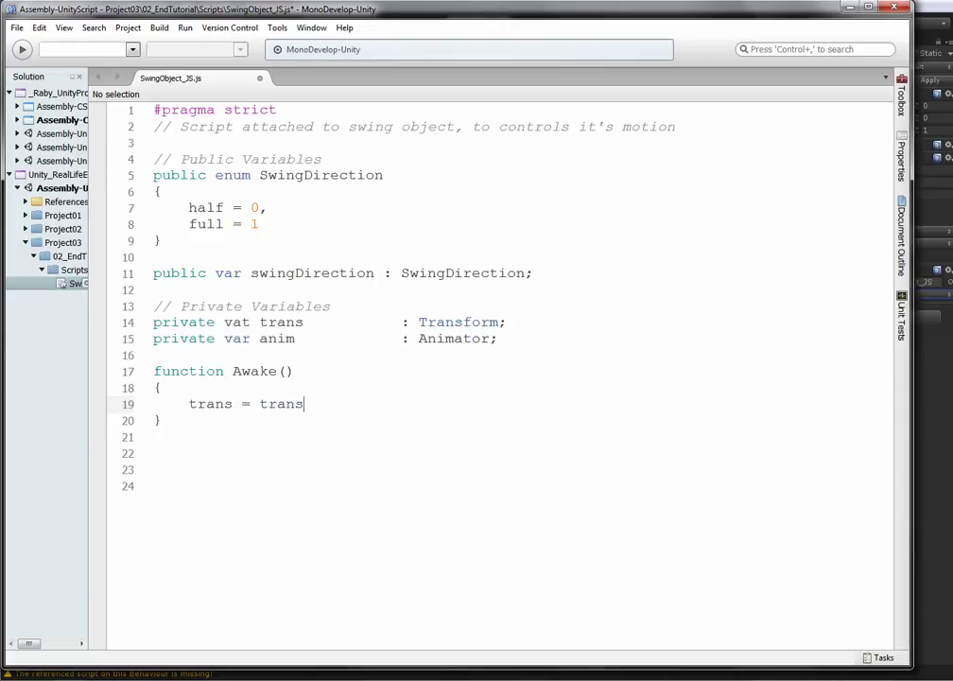
text(form;)
key(Return)
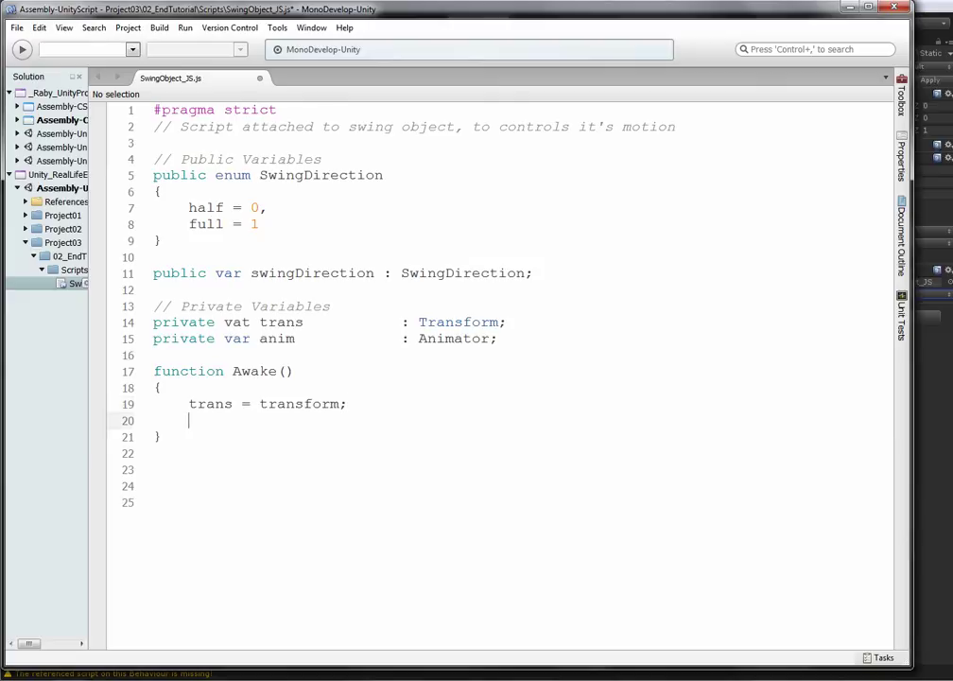
- Add anim = trans.GetComponent(Animator); to the Awake function and save the script
text(anim = tran)
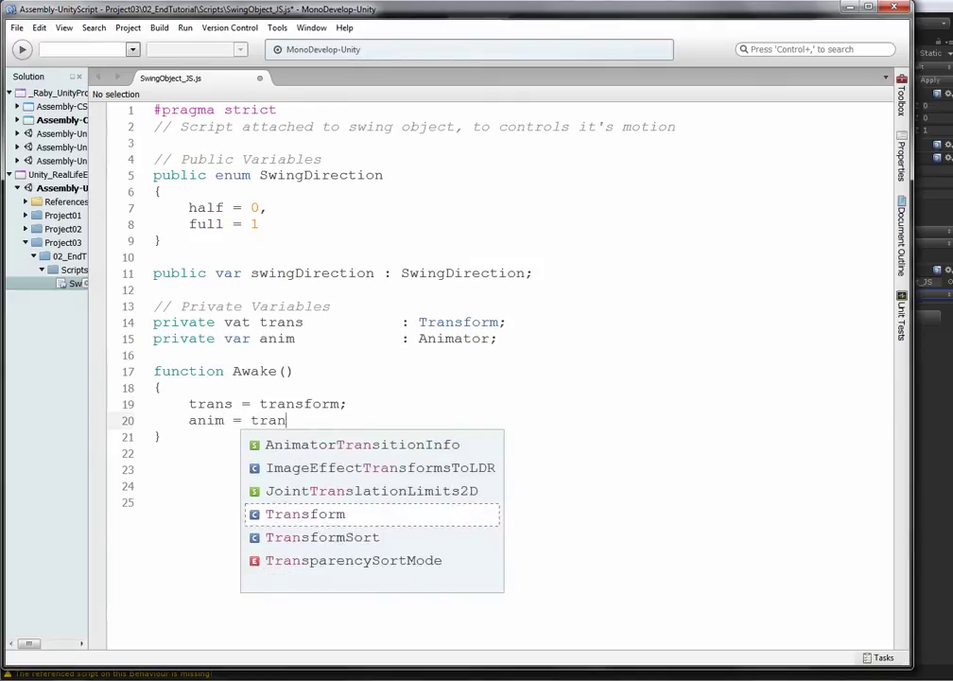
text(s.GetCom)
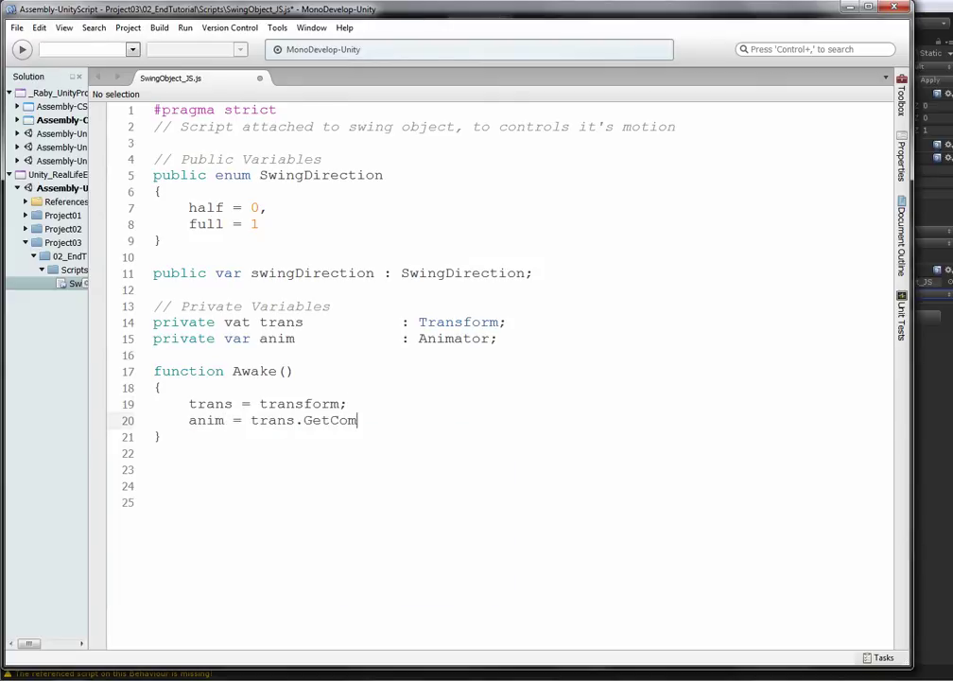
text(ponent(Animato)
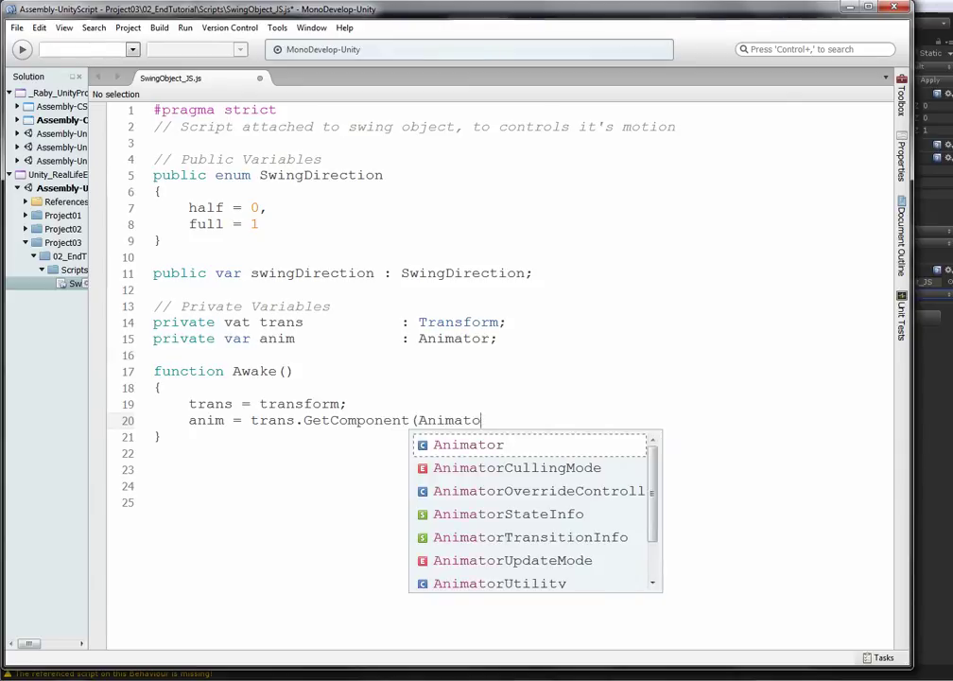
text(r0;)
key(BackSpace)
key(BackSpace)
text();)
key(ctrl+s)
- Switch to Unity and check whether the saved script compiles without errors
key(Up)
key(Left)
key(alt+Tab)
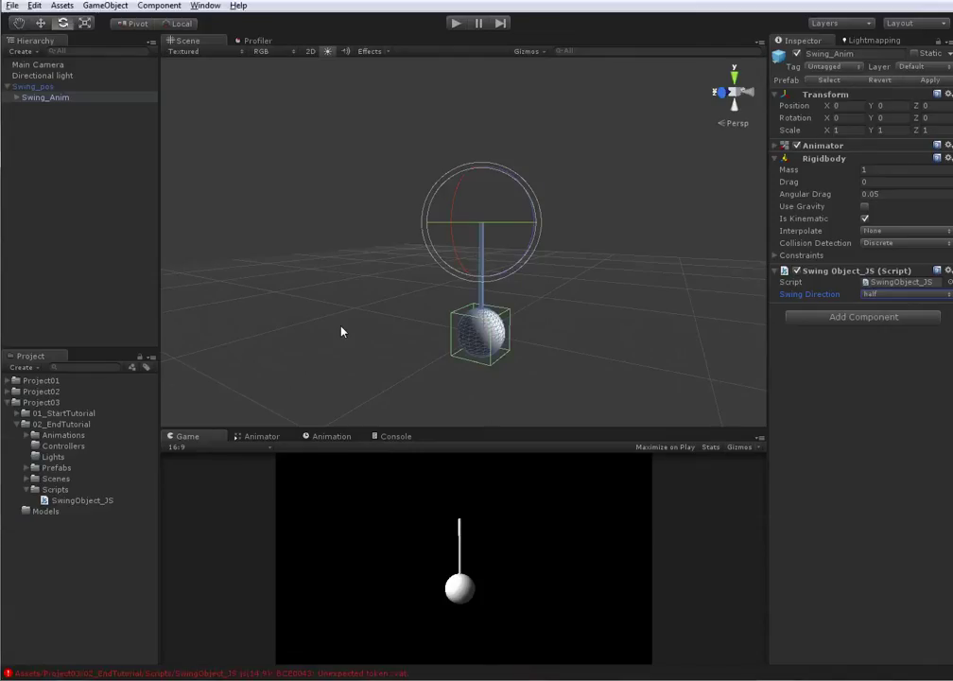
- Return to the script, correct vat to var in the trans declaration, and save
key(alt+Tab)
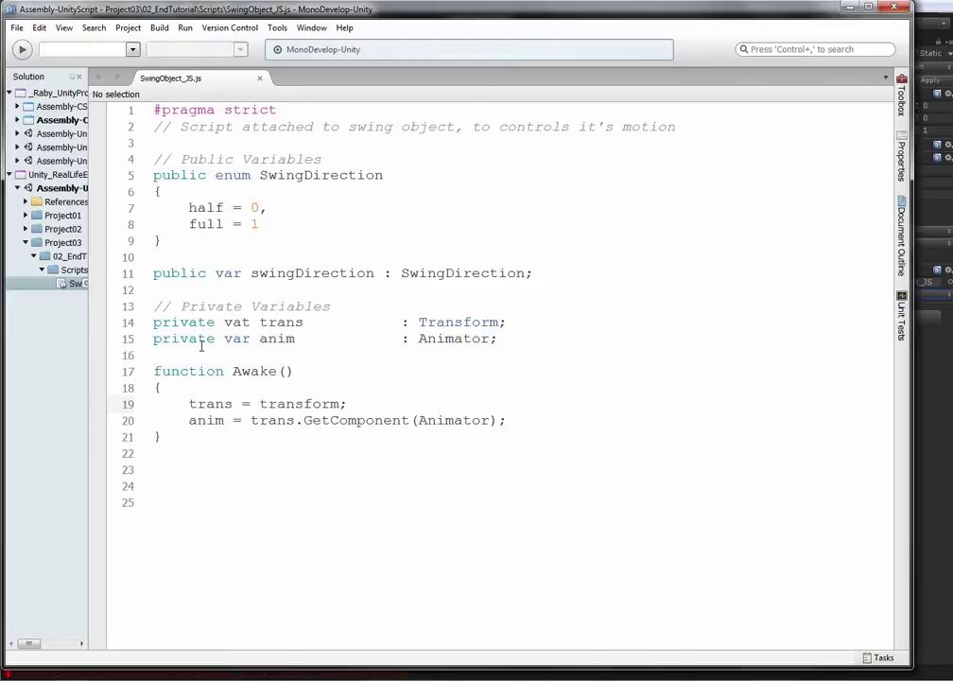
click(250, 320)
key(BackSpace)
text(r)
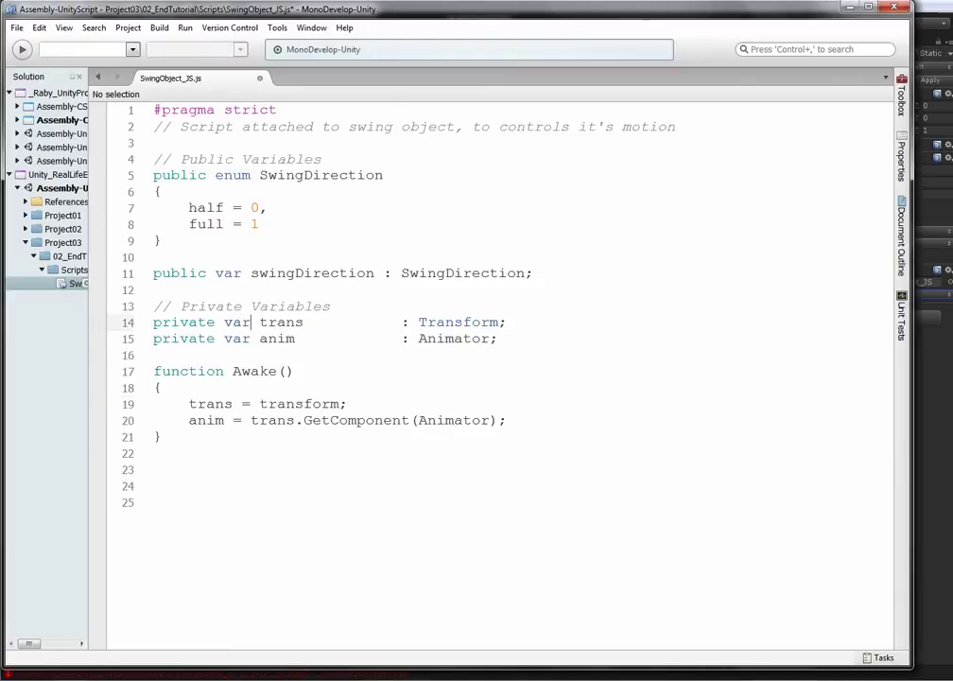
key(ctrl+s)
- Switch to Unity, check the console, and play the scene briefly to test the corrected script
key(alt+Tab)
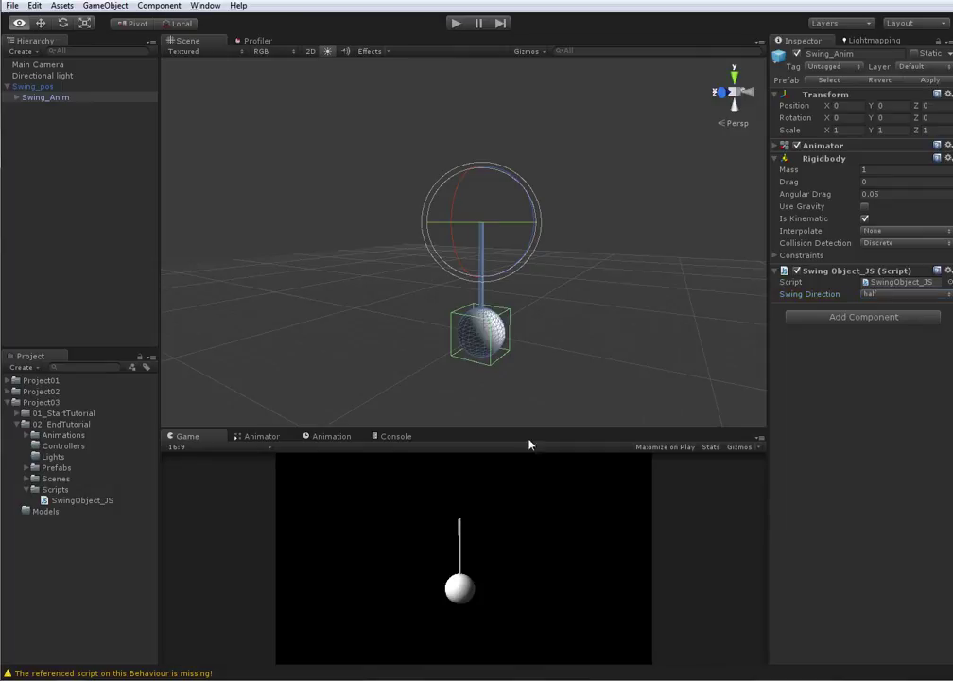
click(396, 436)
click(187, 436)
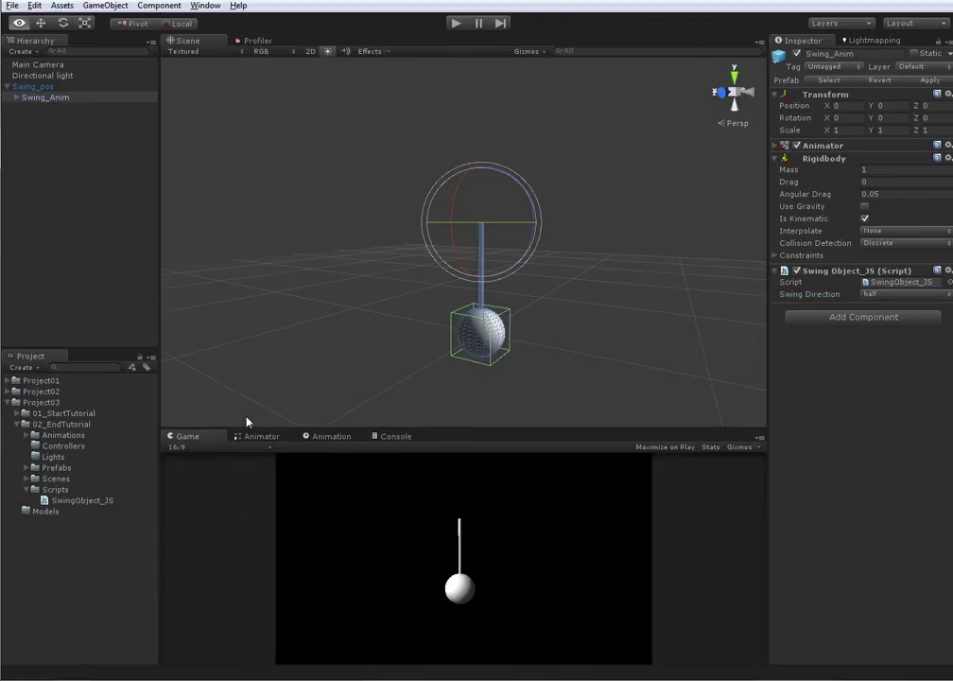
click(458, 23)
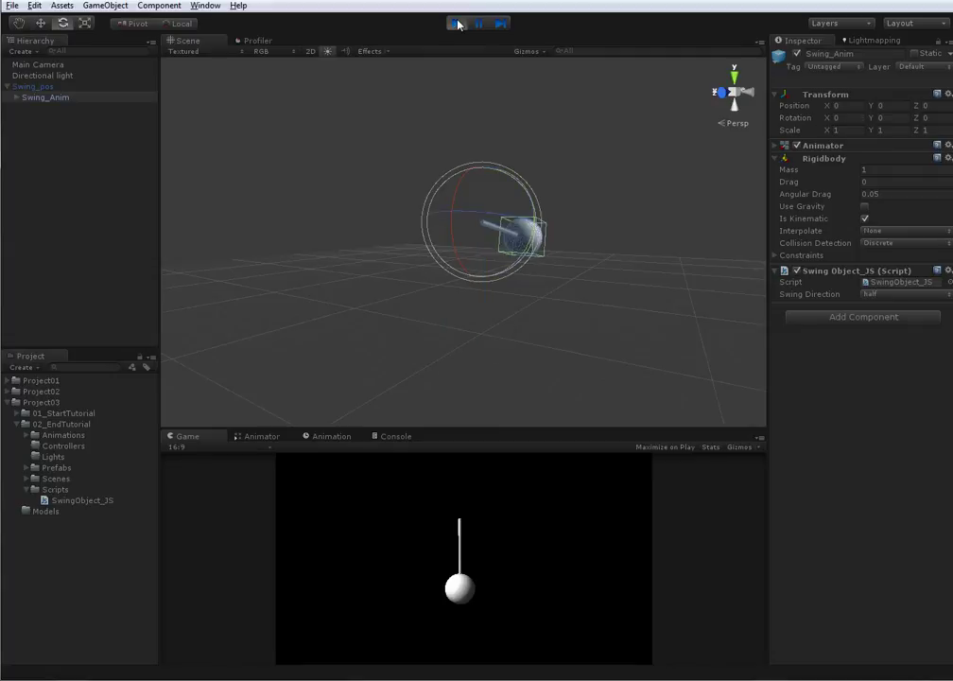
click(458, 23)
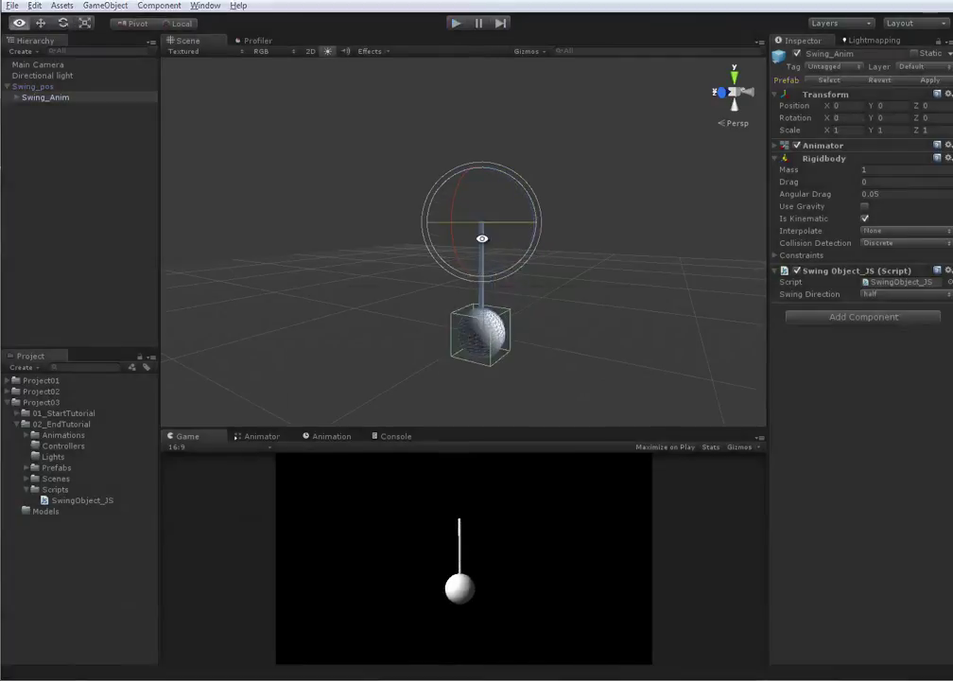
- Return to the script and start a public var speed declaration directly below the swingDirection variable
key(alt+Tab)
click(256, 246)
key(Down)
key(Down)
key(End)
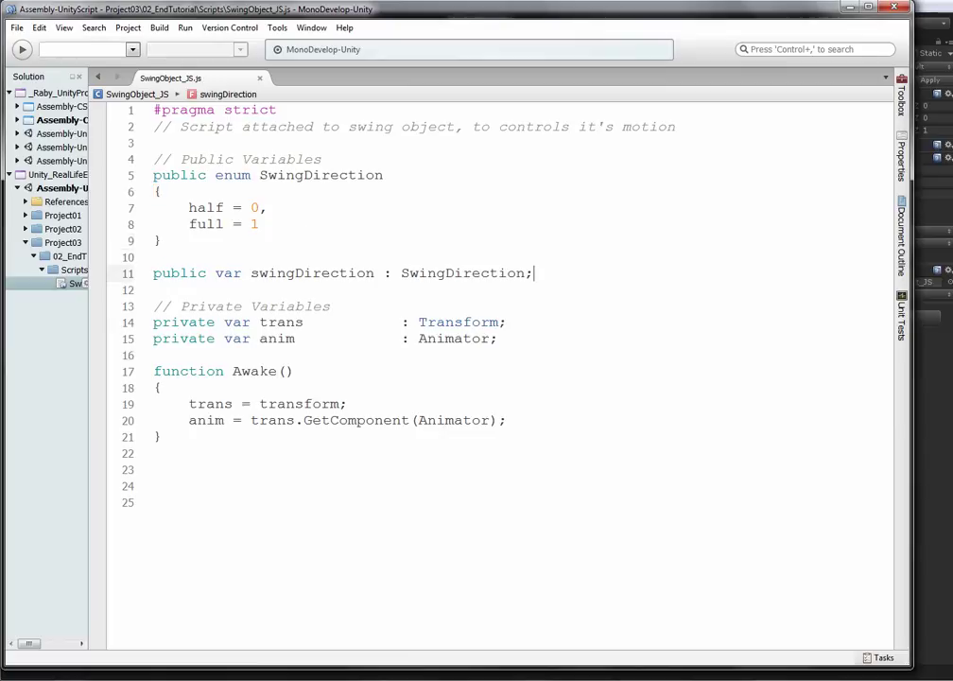
key(Return)
text(p)
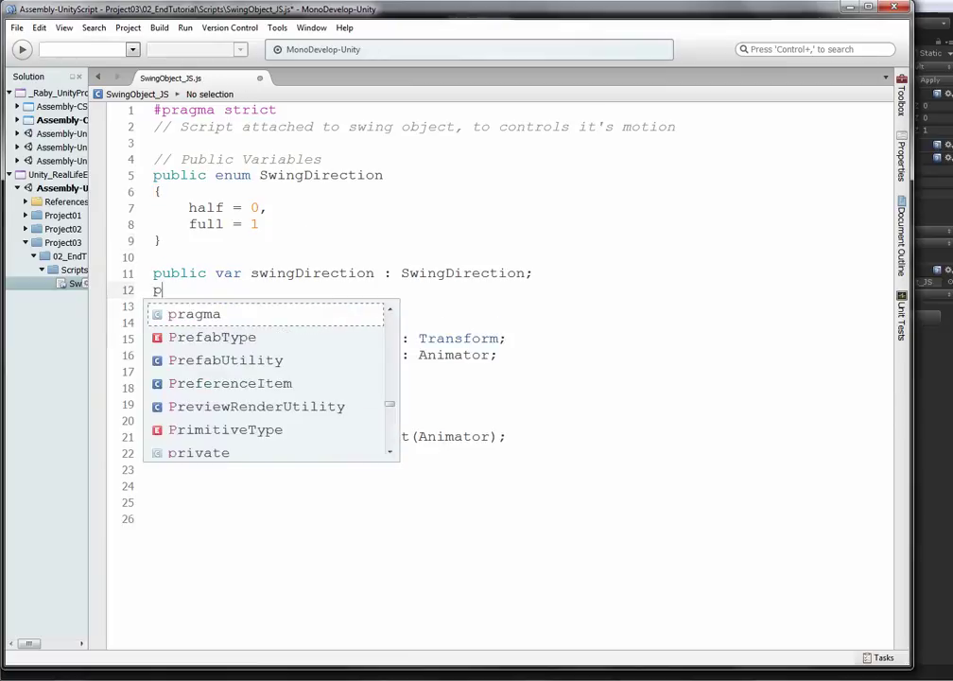
text(ublic var speedd)
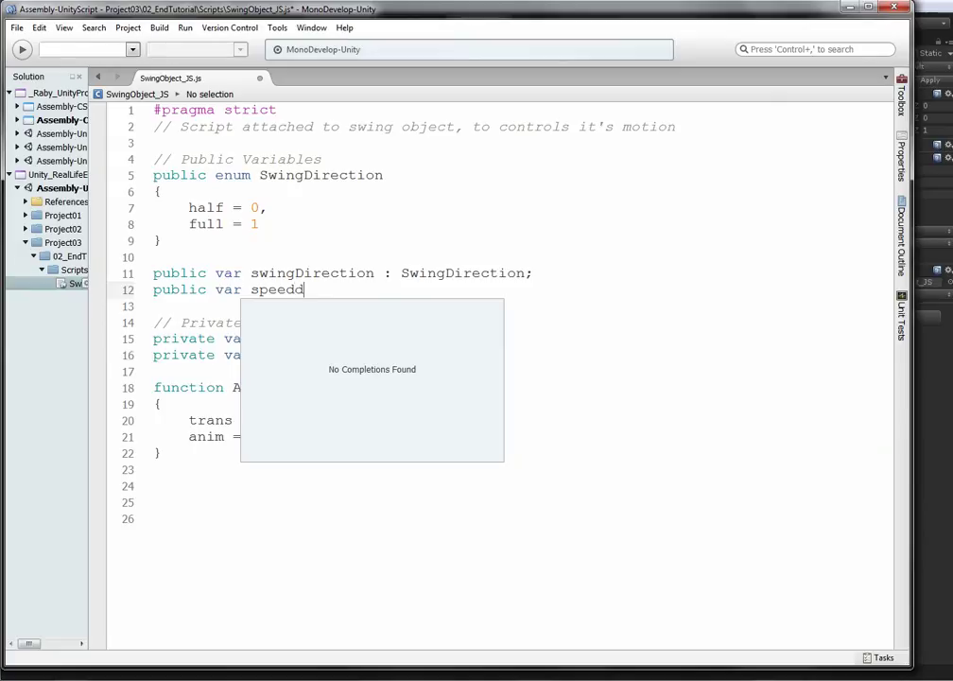
key(Tab)
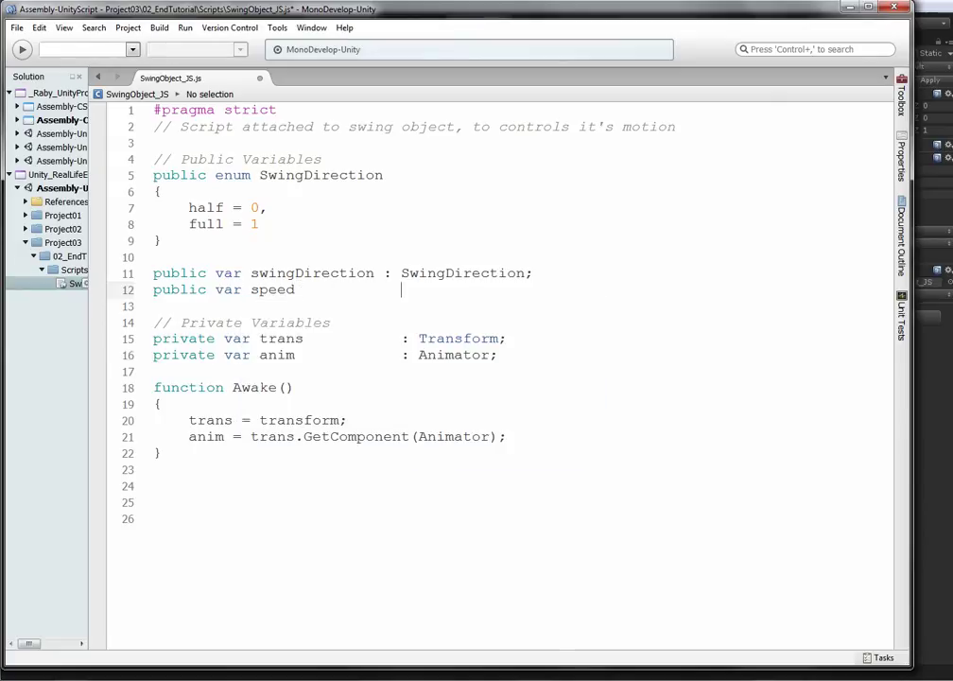
- Align the type column of the swingDirection and speed declarations with the private variables below
key(Right)
key(Up)
key(Up)
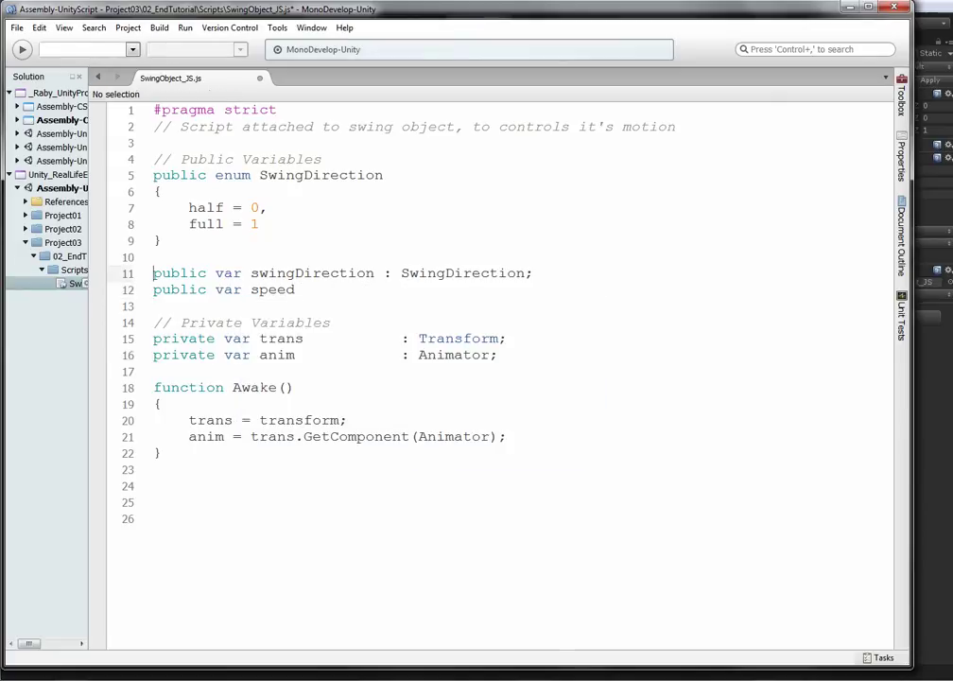
key(BackSpace)
key(Tab)
key(Up)
key(Down)
key(Down)
key(Tab)
key(Tab)
key(Tab)
key(Tab)
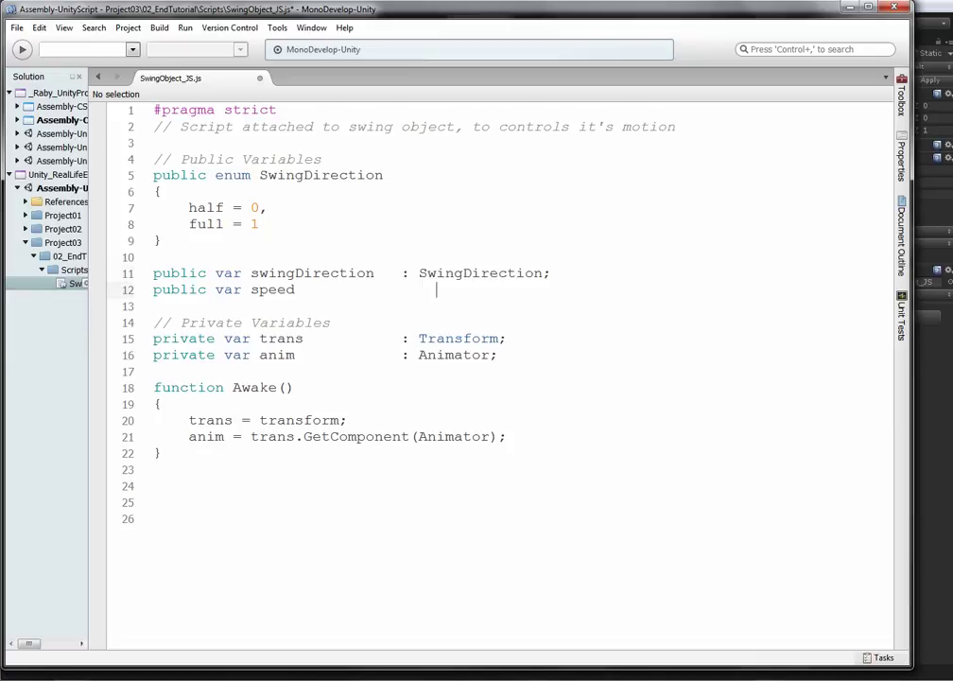
- Complete the speed declaration as a float with a default of 1.0 and save the script
text(: float = 10)
key(BackSpace)
text(.0;)
key(ctrl+s)
- Add an empty Start() function with its braces below the Awake function
key(Down)
key(Down)
key(Down)
key(Down)
key(Down)
key(Down)
key(Down)
key(Down)
key(Down)
key(Down)
key(Return)
key(Return)
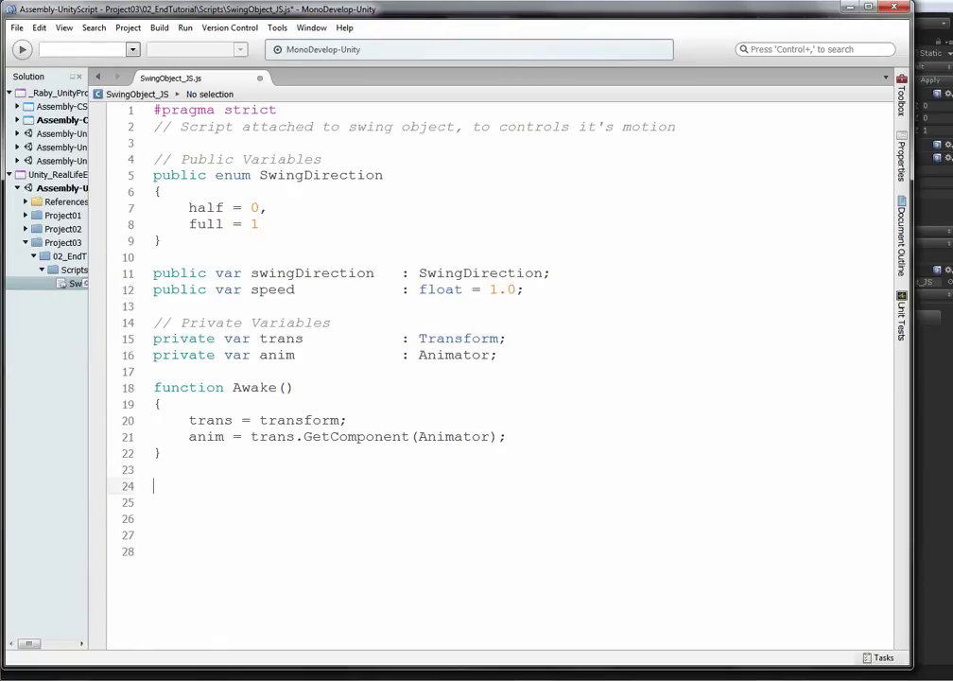
text(function St)
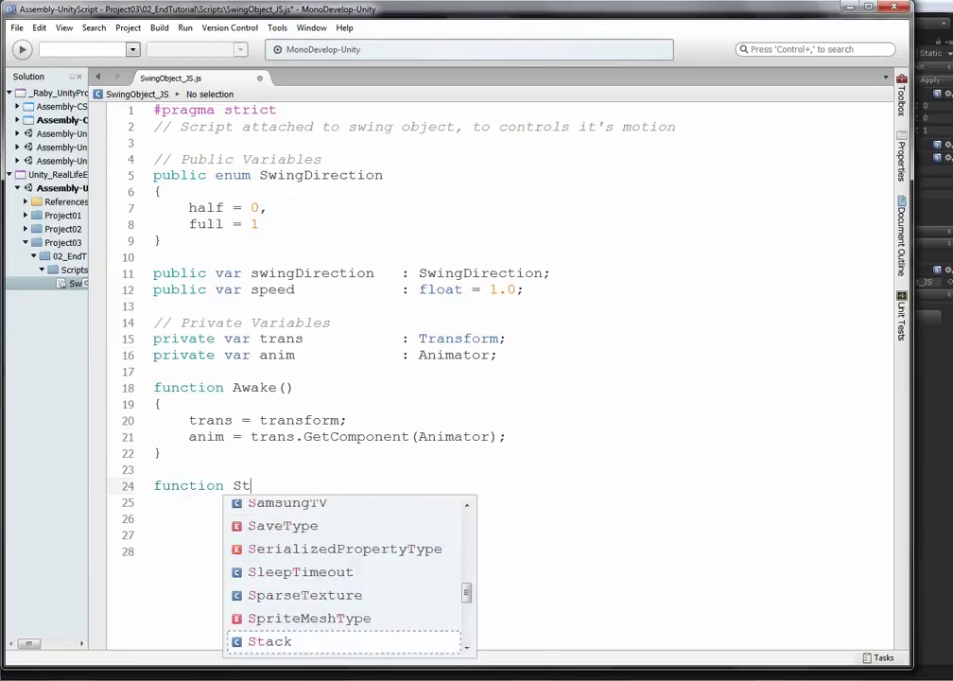
text(art())
key(Return)
text({)
key(Return)
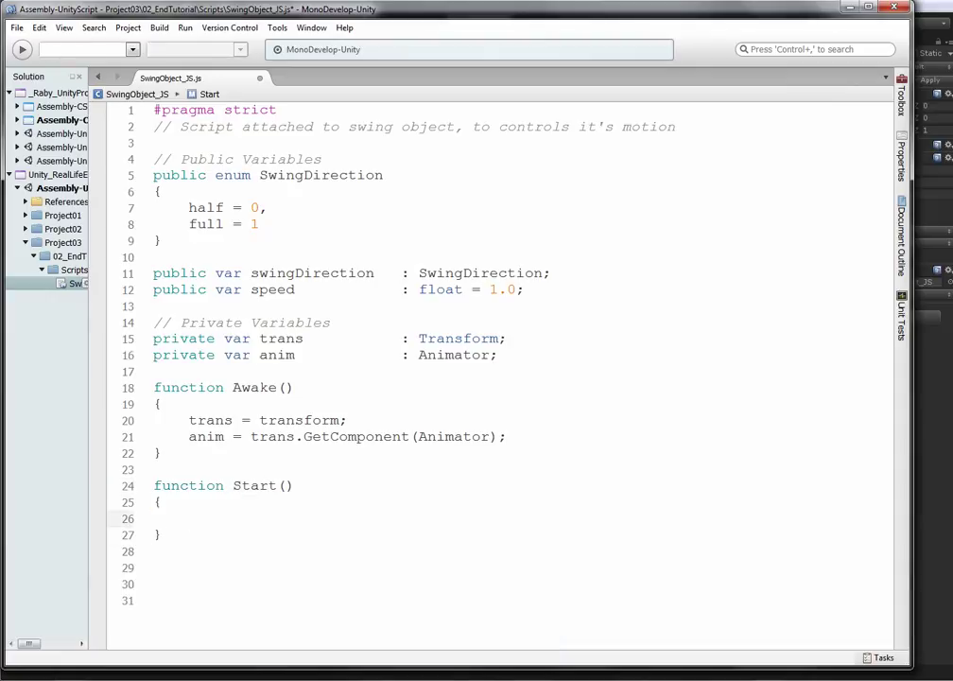
- Add anim.SetFloat("Speed", speed); inside the Start function and save the script
text(anim.Set)
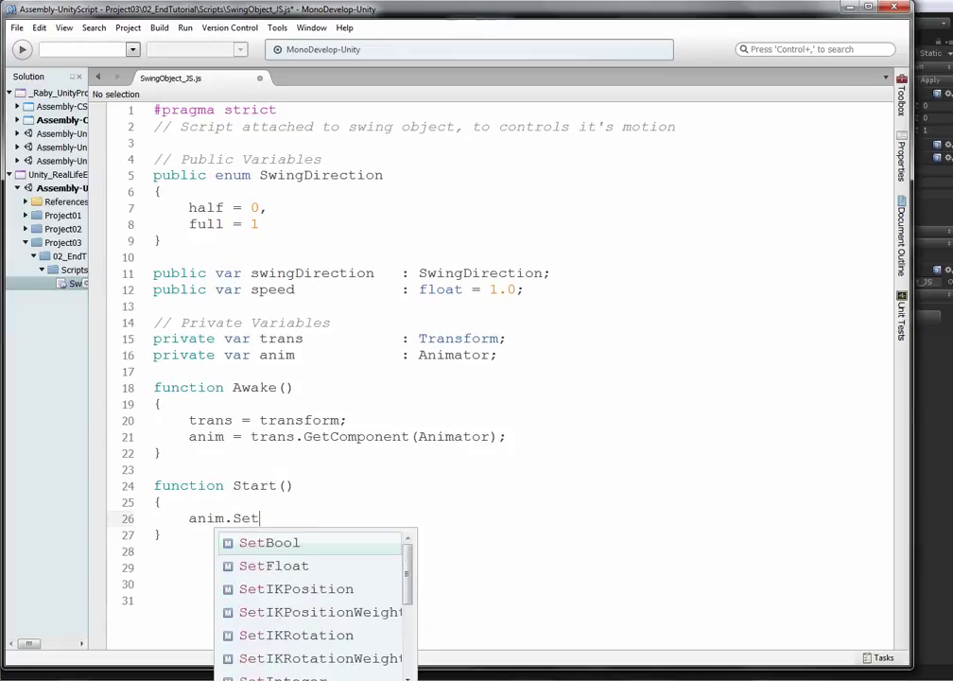
text(Float("Sp)
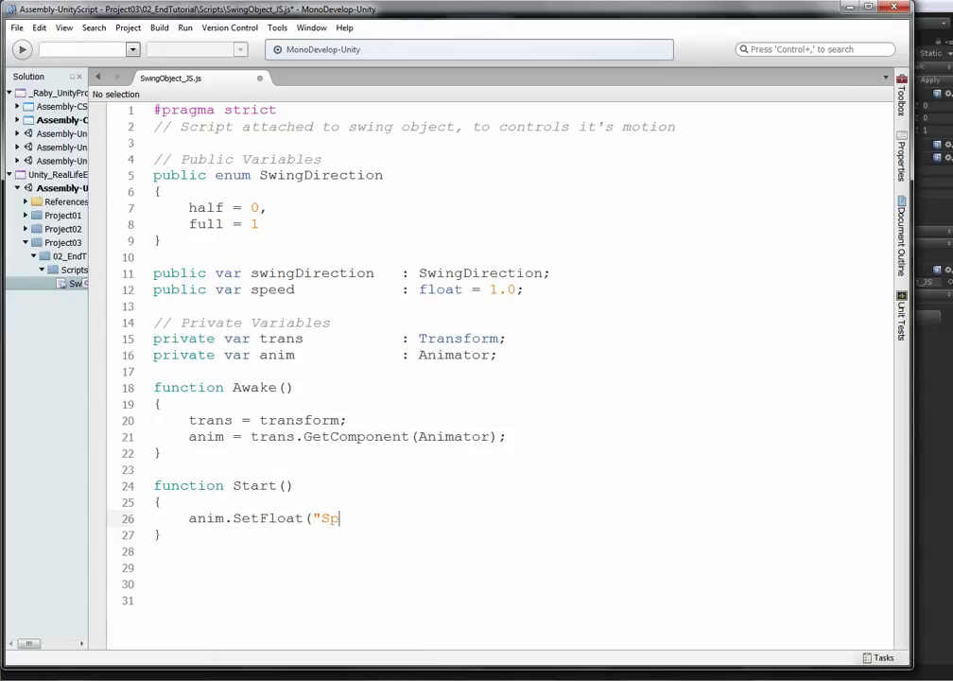
text(eed", speed);)
key(ctrl+s)
- Insert three blank lines above the SetFloat call in Start and save the script
click(395, 520)
click(396, 504)
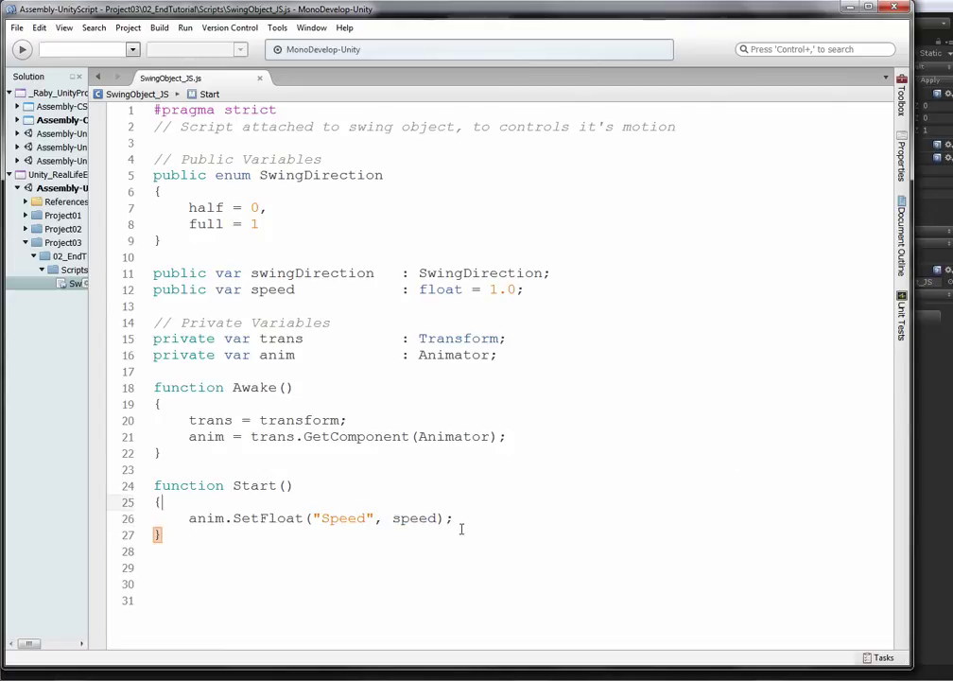
key(Return)
key(Return)
key(Return)
key(Up)
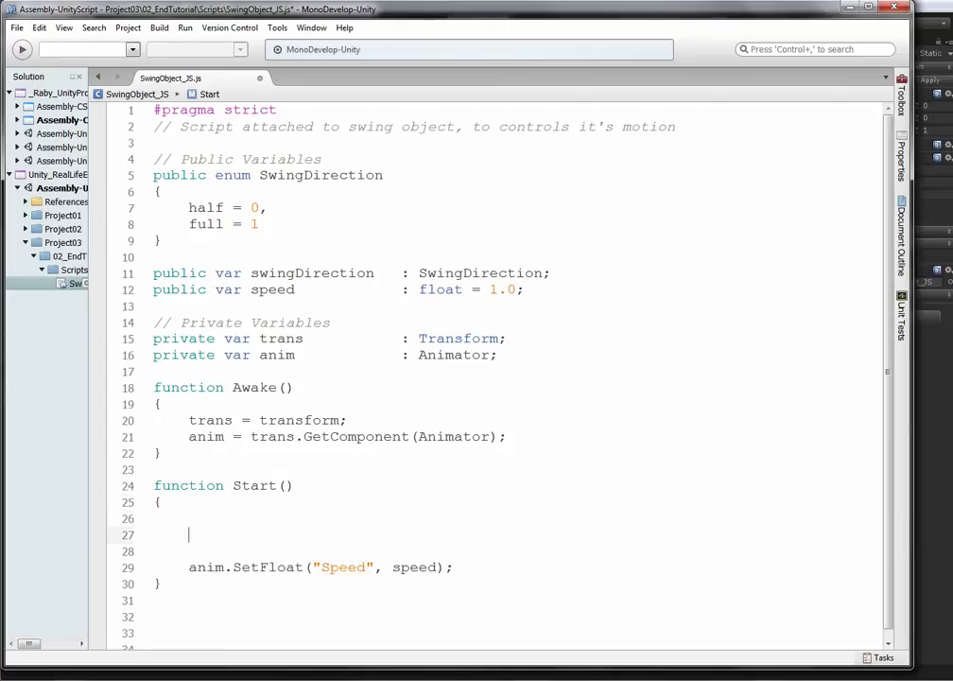
key(ctrl+s)
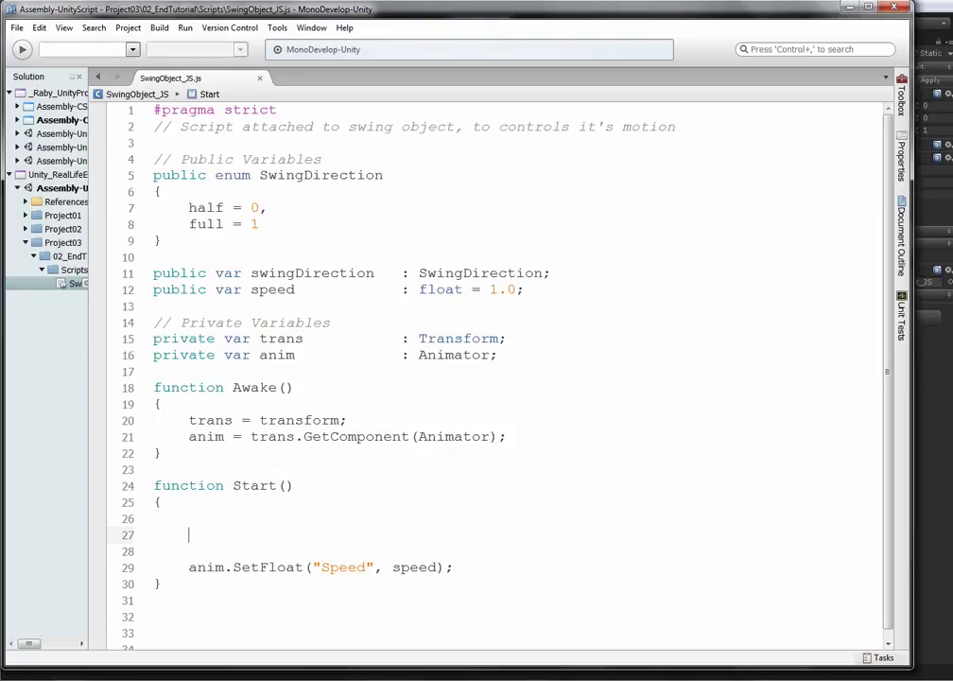
- Check the script component in Unity, then return to the script and write if (swingDirection == 0) above the SetFloat call
key(alt+Tab)
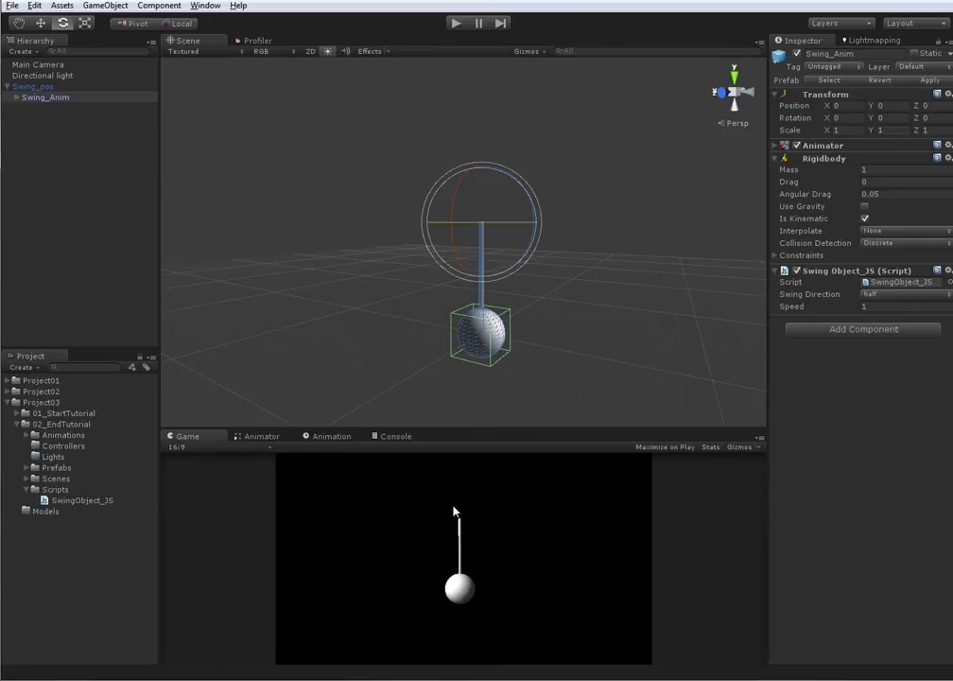
key(alt+Tab)
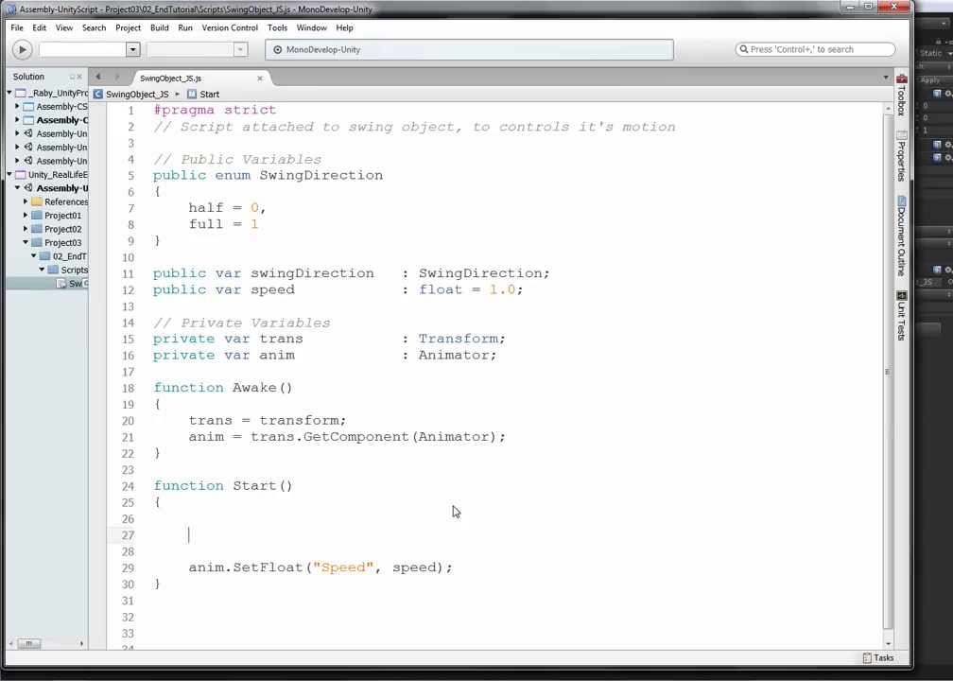
text(if ()
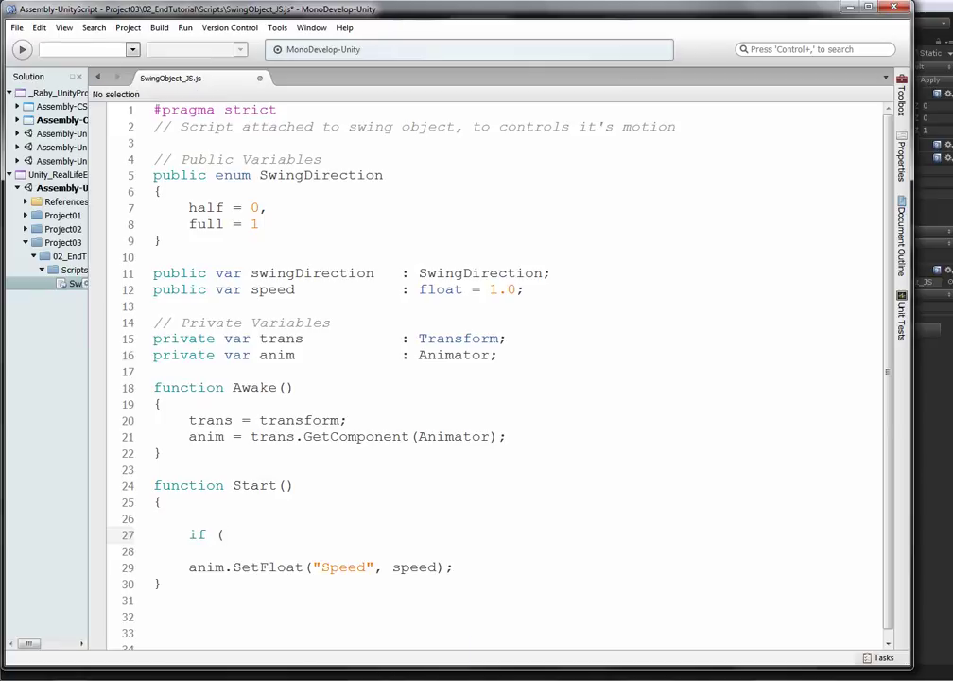
text(swingDirection)
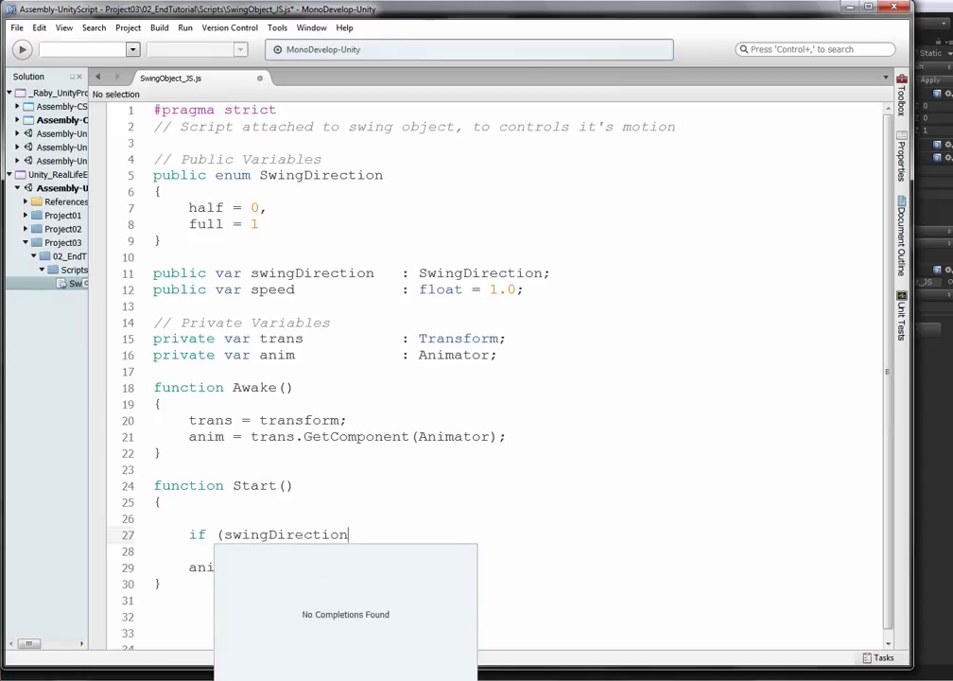
text( == 0))
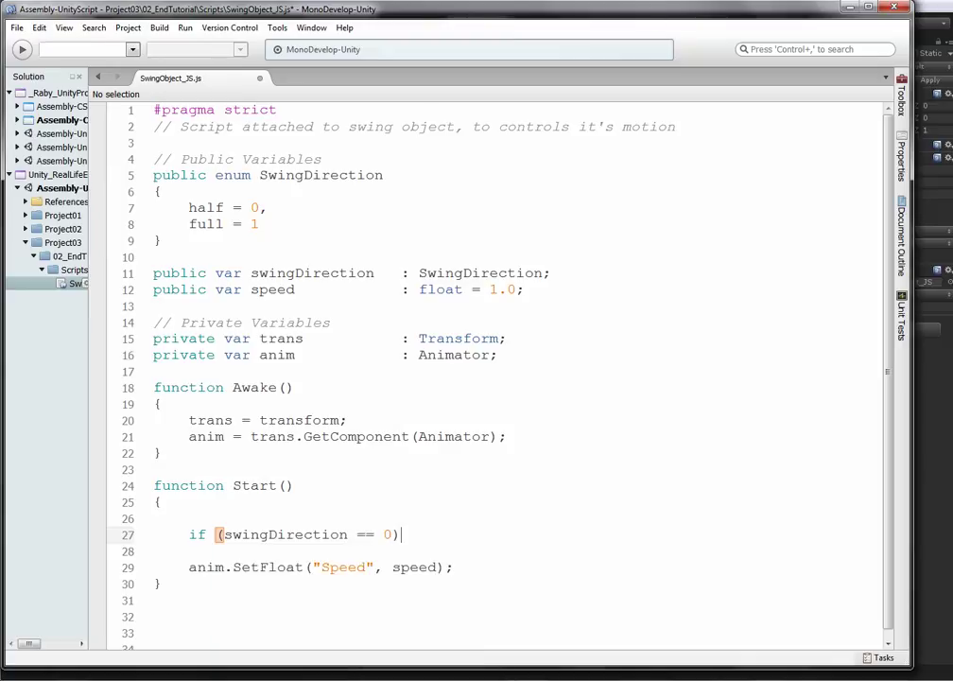
- Examine the half and full values in the SwingDirection enum and the swingDirection variable that uses them
click(252, 207)
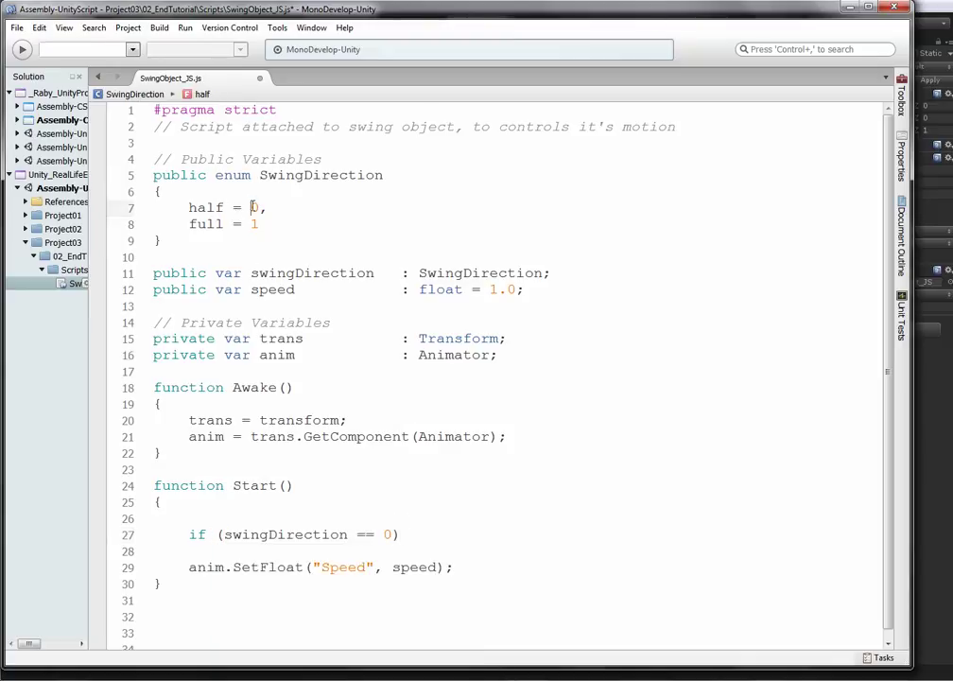
key(Left)
key(Left)
key(Left)
key(Left)
key(Left)
click(259, 225)
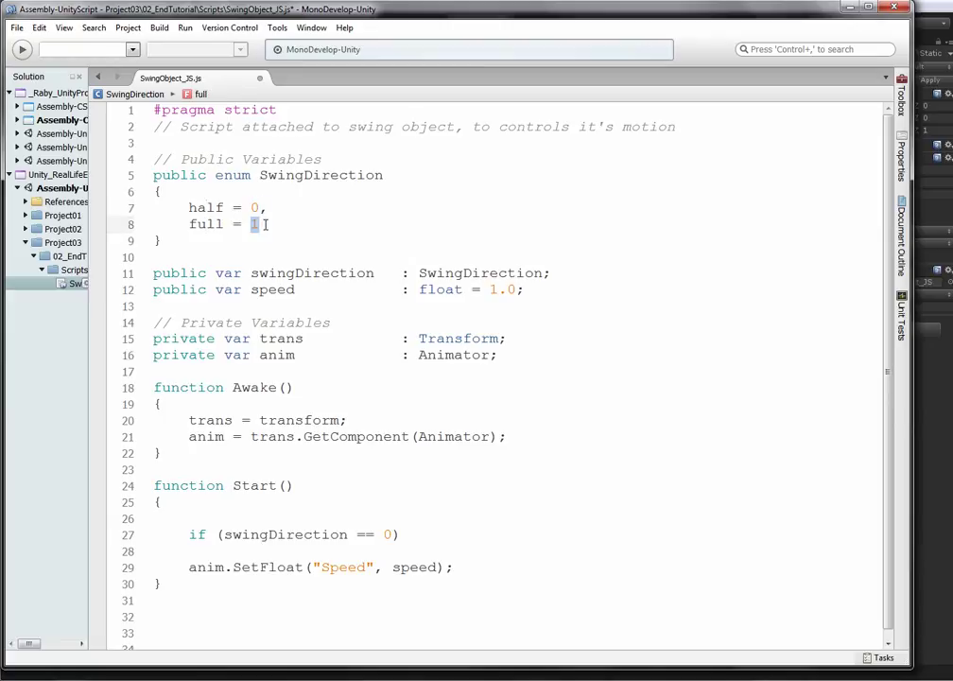
double_click(292, 273)
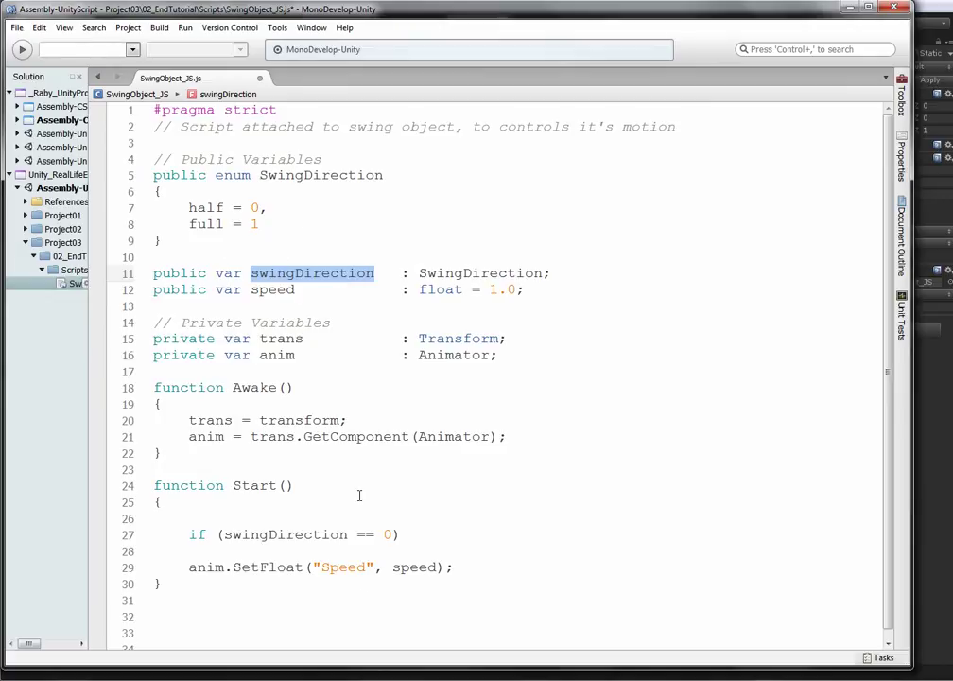
- Start an anim.Play( call on a new line under the swingDirection condition
click(409, 535)
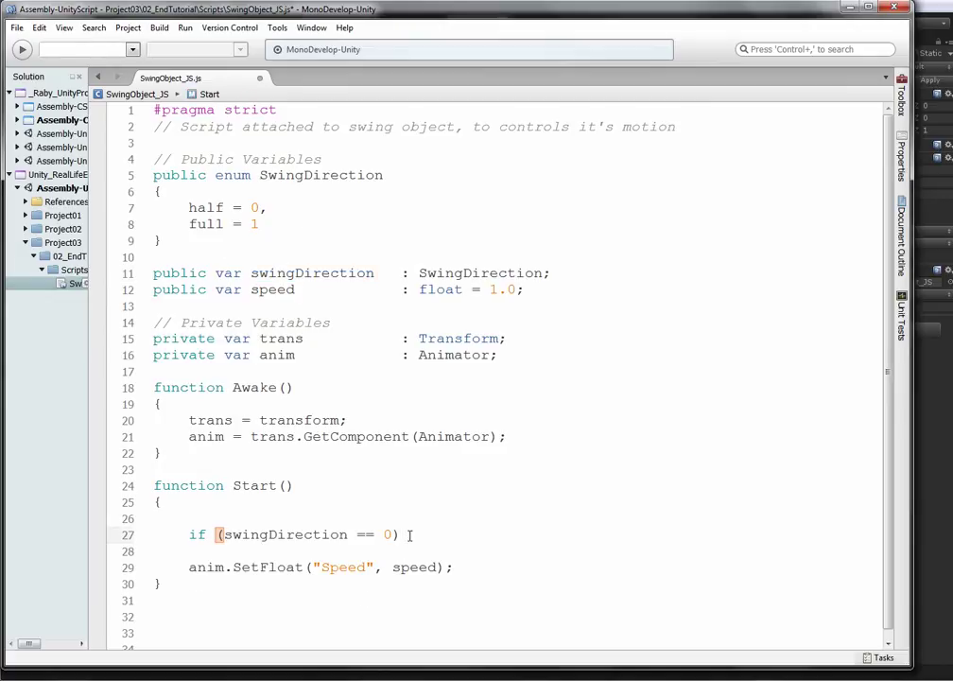
key(Return)
text(anim.Pla)
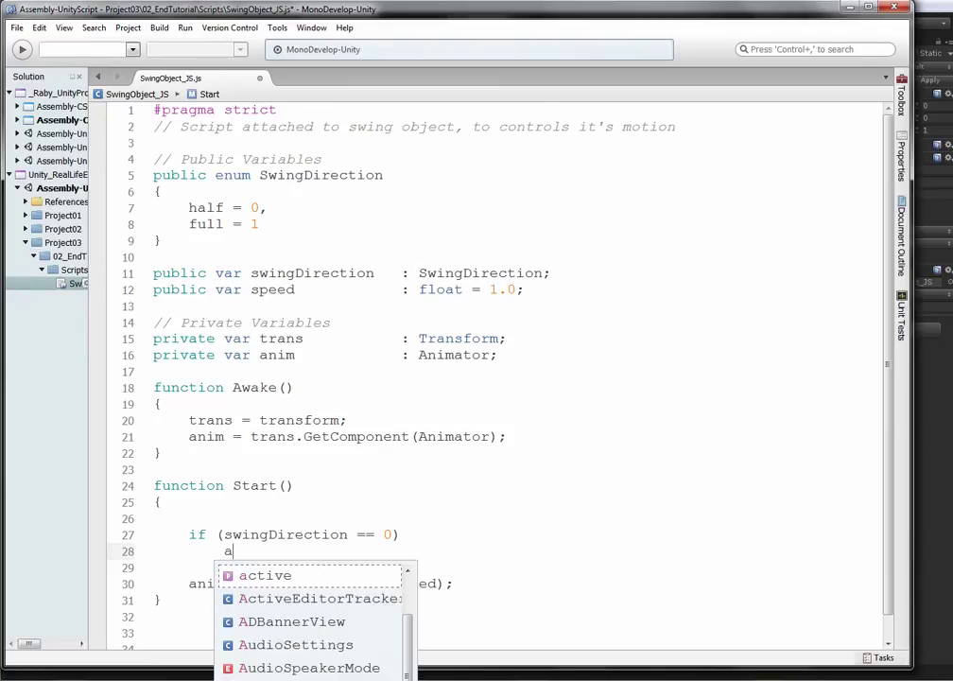
text(y()
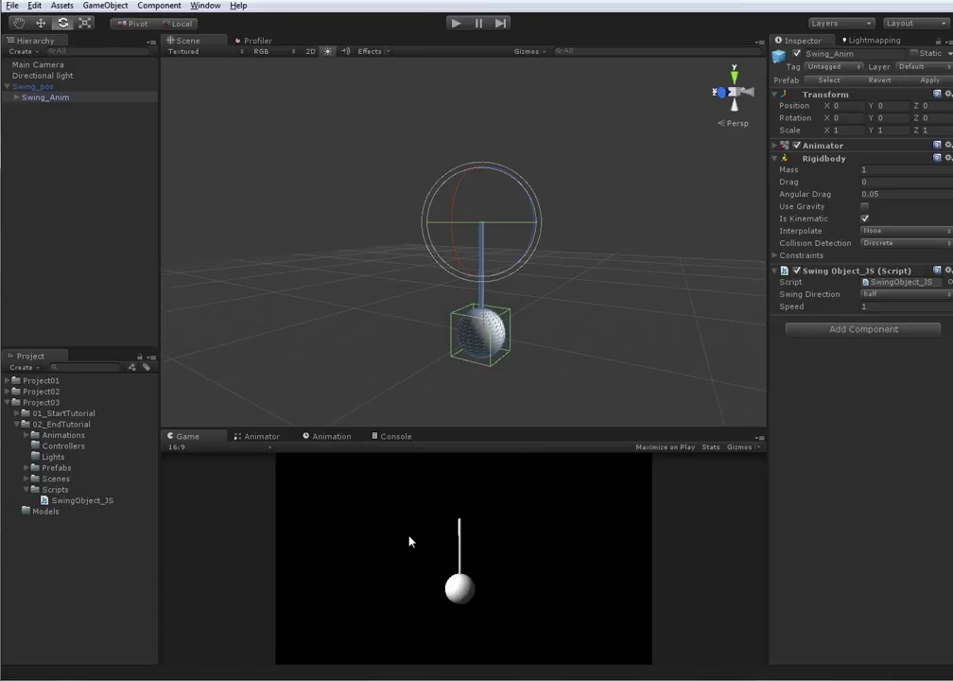
- Switch to Unity's Animator view and check the exact name of the half-swing state
click(262, 436)
click(527, 543)
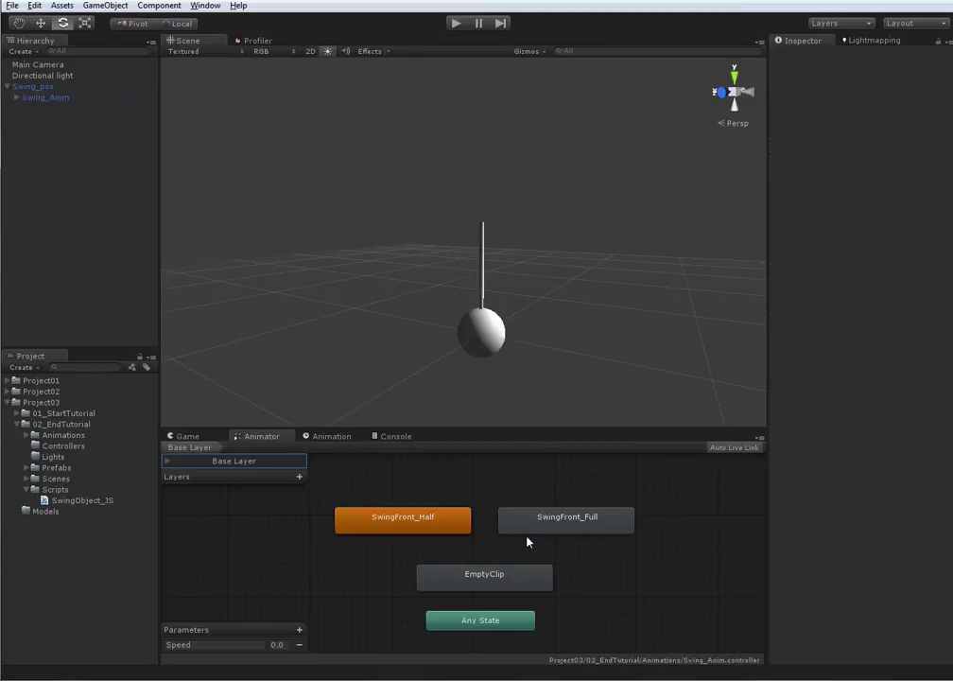
click(397, 525)
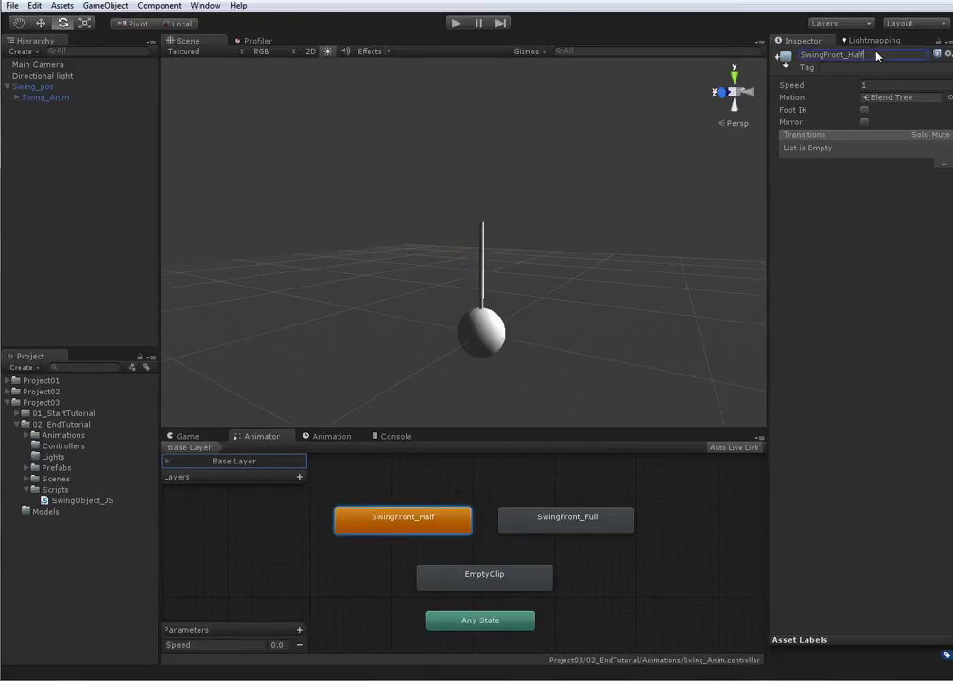
drag(877, 52, 790, 56)
- Set the EmptyClip state as the default state of the Base Layer
click(549, 579)
right_click(492, 579)
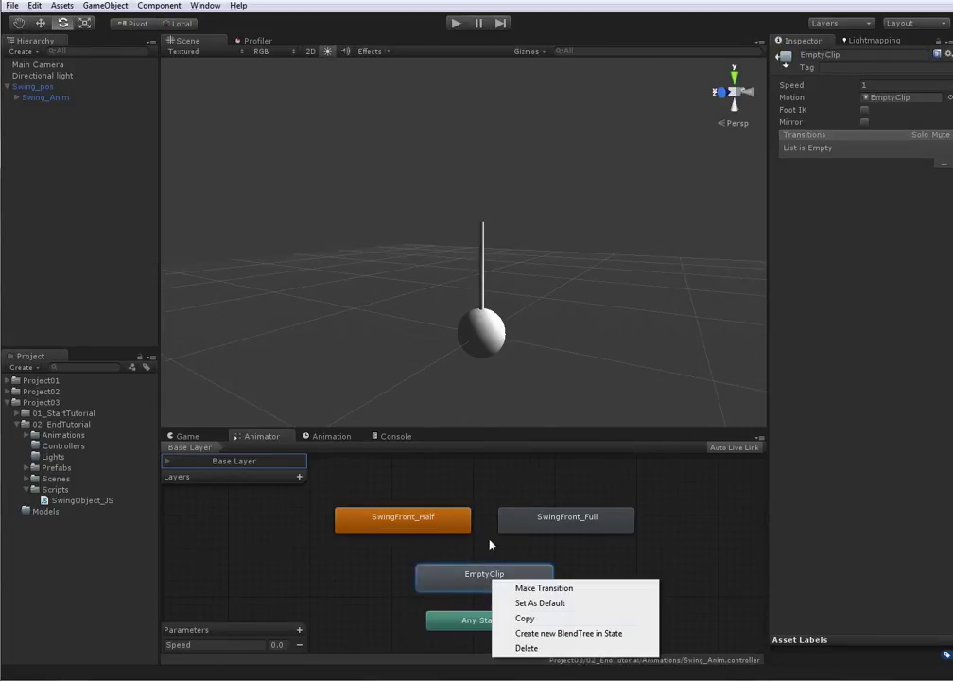
click(535, 603)
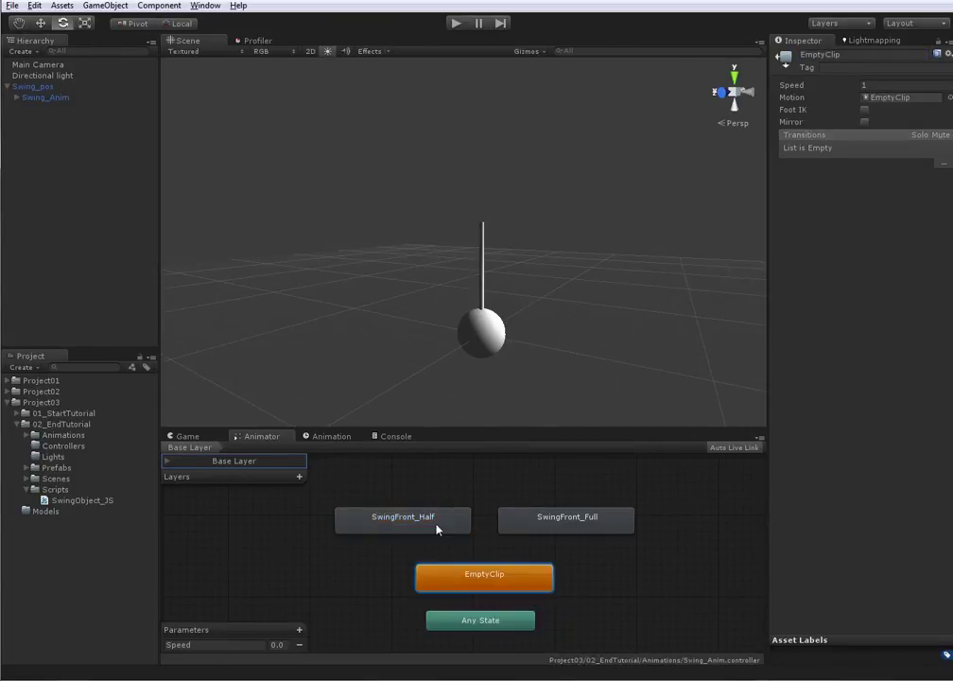
- Return to the script, give anim.Play the arguments "SwingFront_Half" and 0, and inspect the Base Layer's settings in Unity
key(alt+Tab)
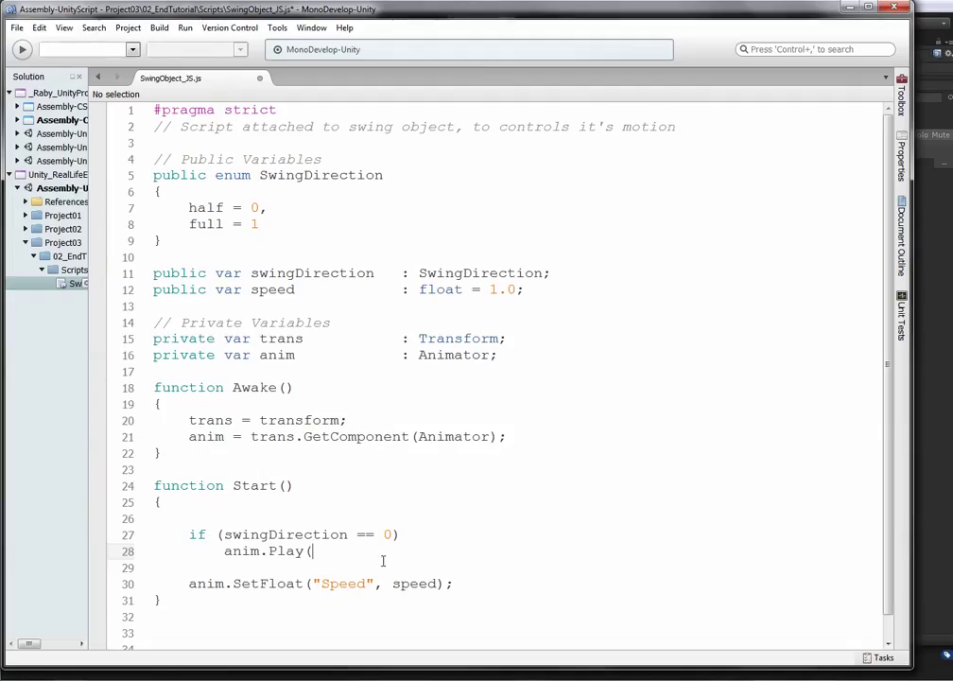
text("SwingFront_Half", 0)
key(alt+Tab)
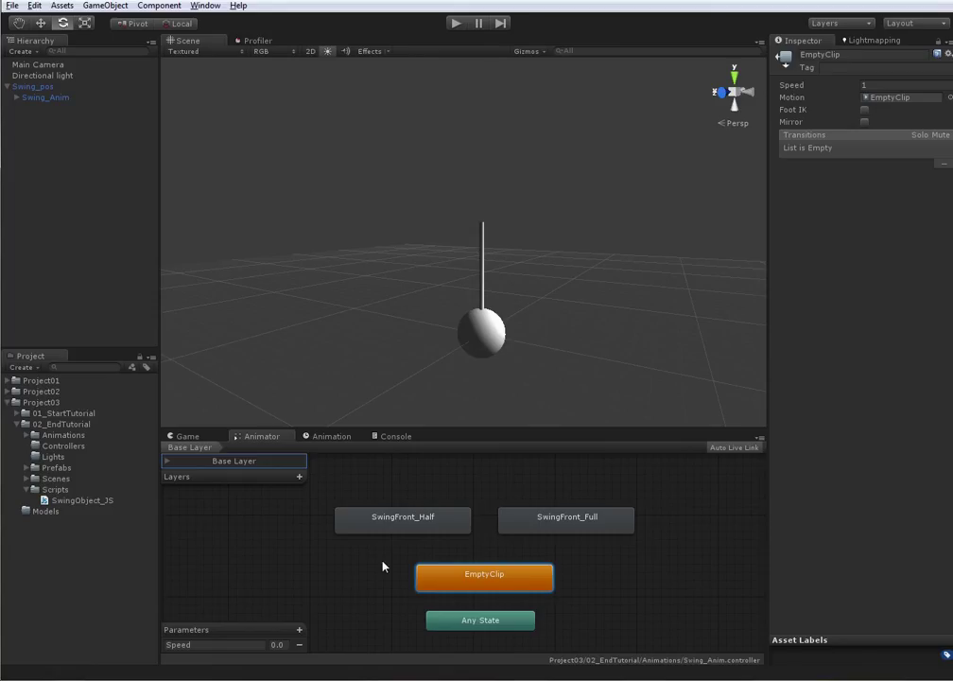
click(169, 460)
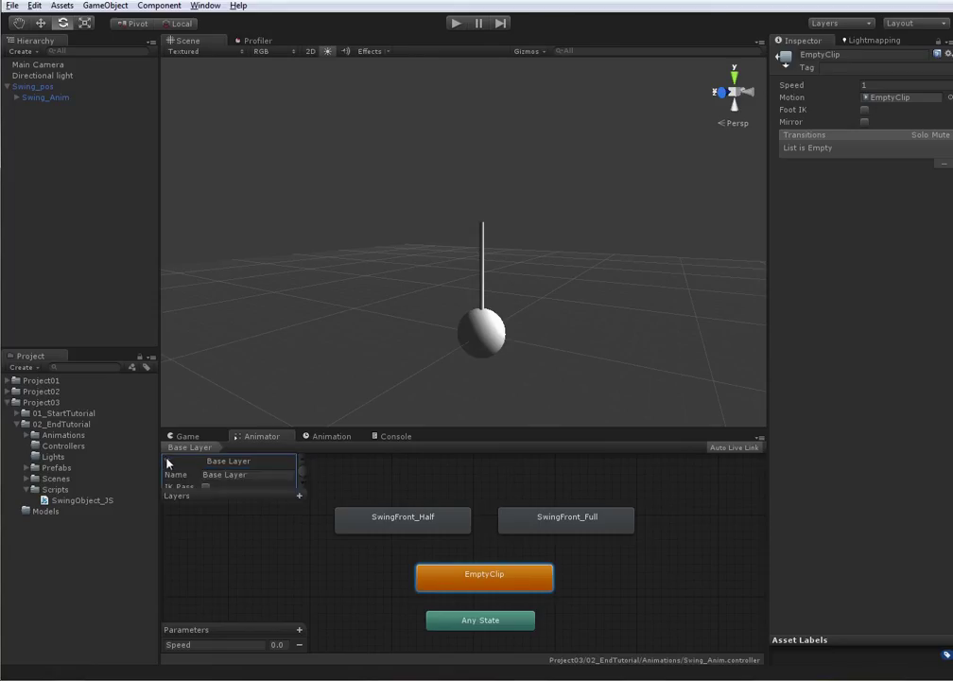
- Return to the script, finish the Play call with Random.Range(0.0, 1.0) as its third argument, and save
key(alt+Tab)
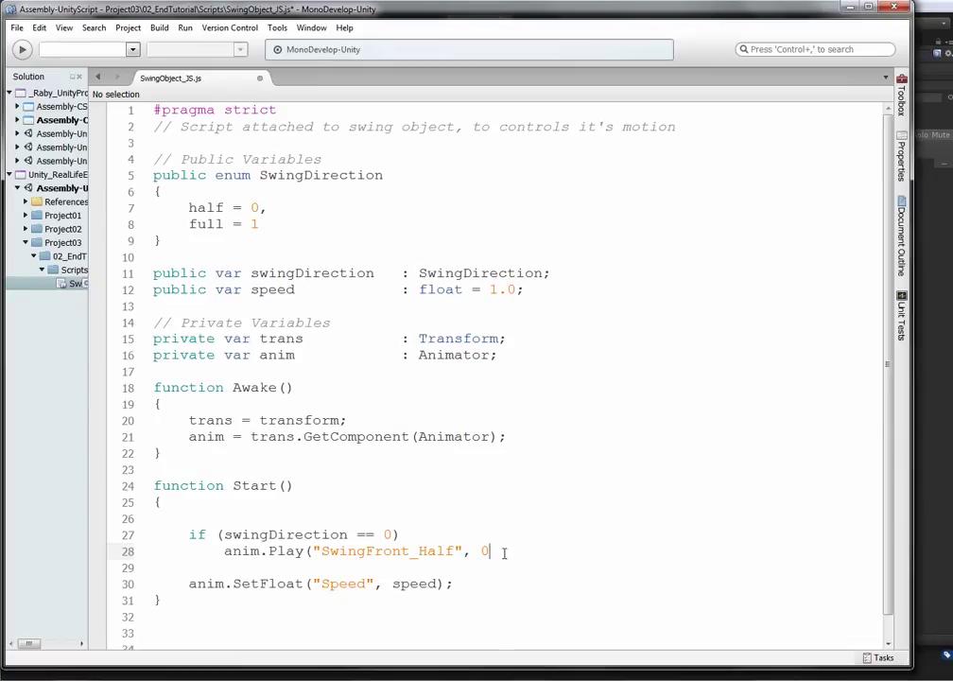
text(, Random.Ra)
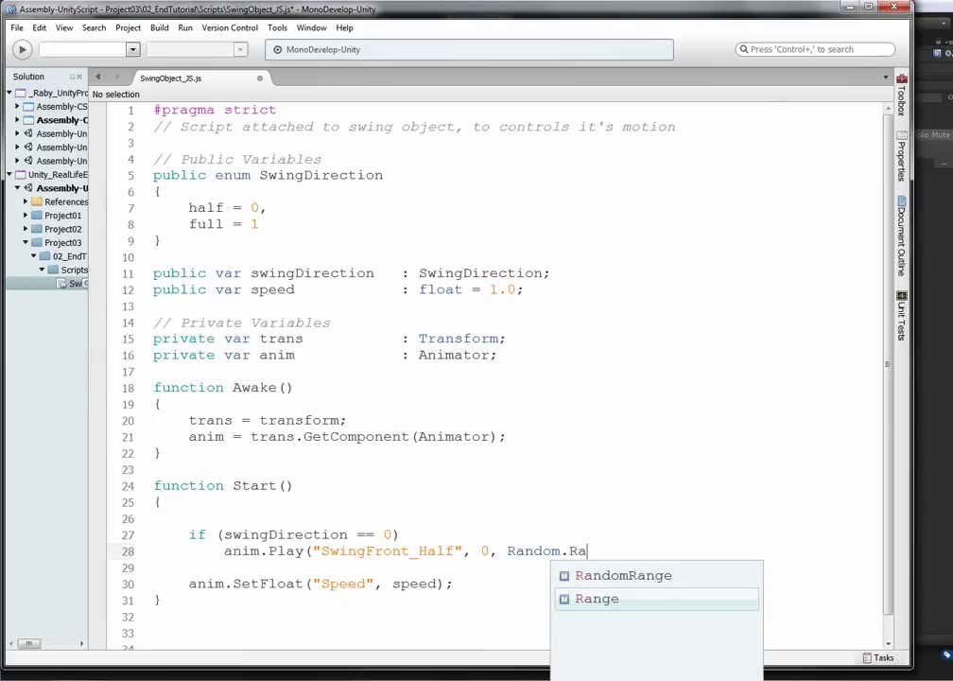
text(nge(0, )
text(0, 1.0));)
key(ctrl+s)
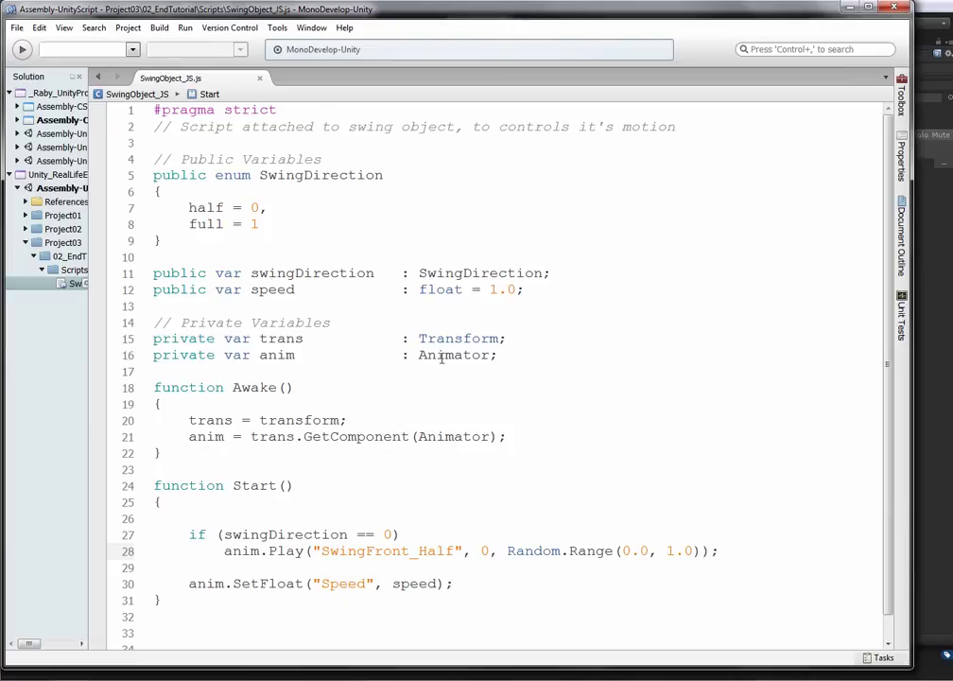
- Add an else if branch for swingDirection == 1 below the half-swing Play call in Start
key(Return)
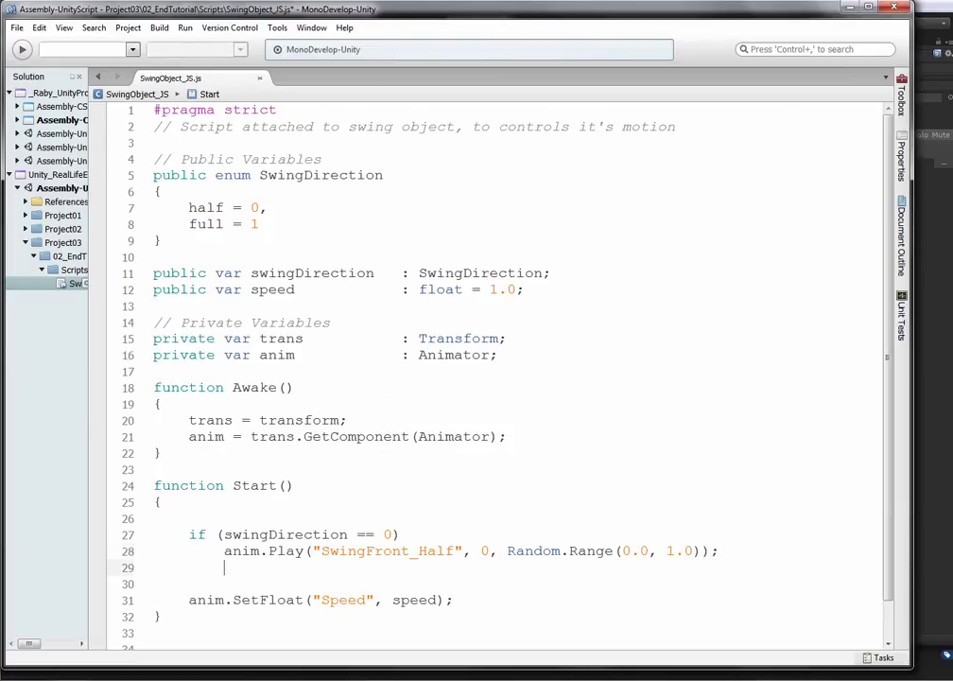
text(else if (swingDirecti)
key(BackSpace)
key(BackSpace)
text(ction == 1))
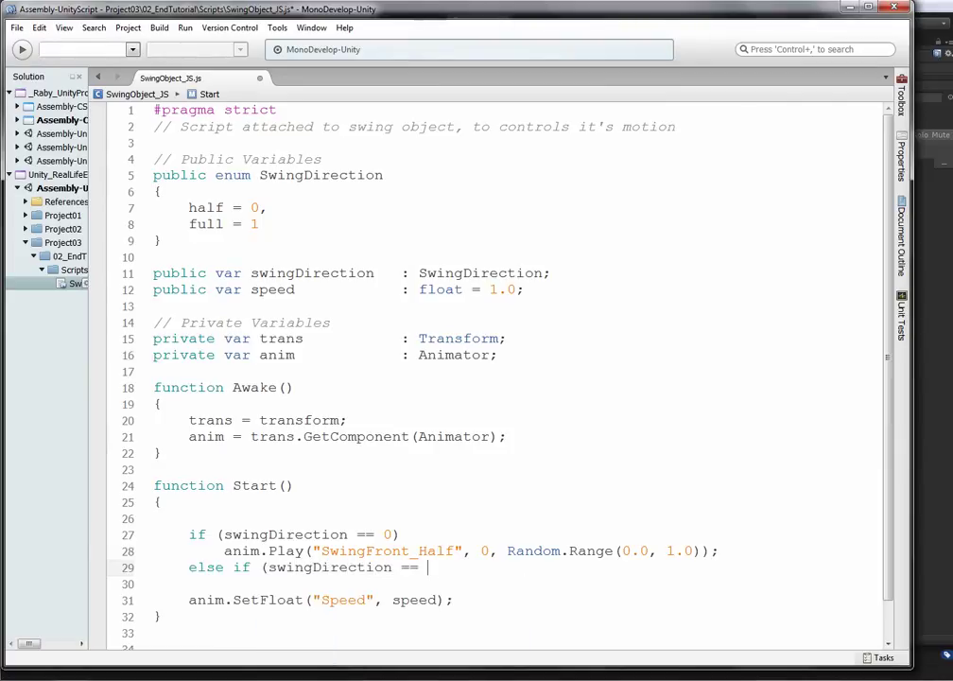
- Copy the Play call into the else if branch, change its state name to "SwingFront_Full", and save the script
key(Return)
key(Up)
key(shift+End)
key(Up)
key(shift+End)
key(ctrl+c)
key(Down)
key(Down)
key(ctrl+v)
click(457, 584)
key(BackSpace)
key(BackSpace)
key(BackSpace)
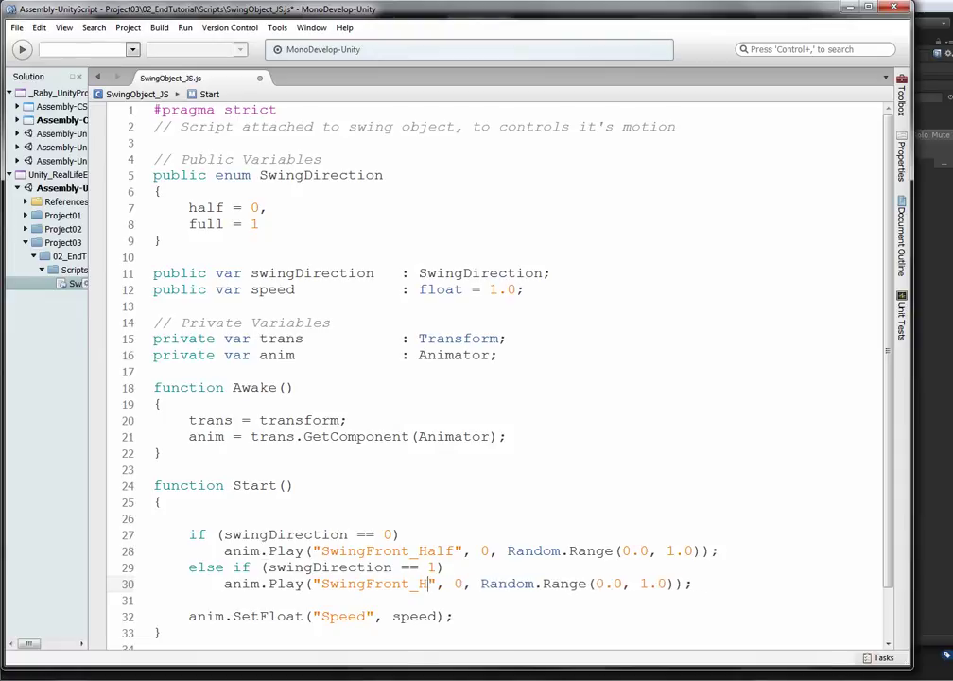
key(BackSpace)
text(Full)
key(ctrl+s)
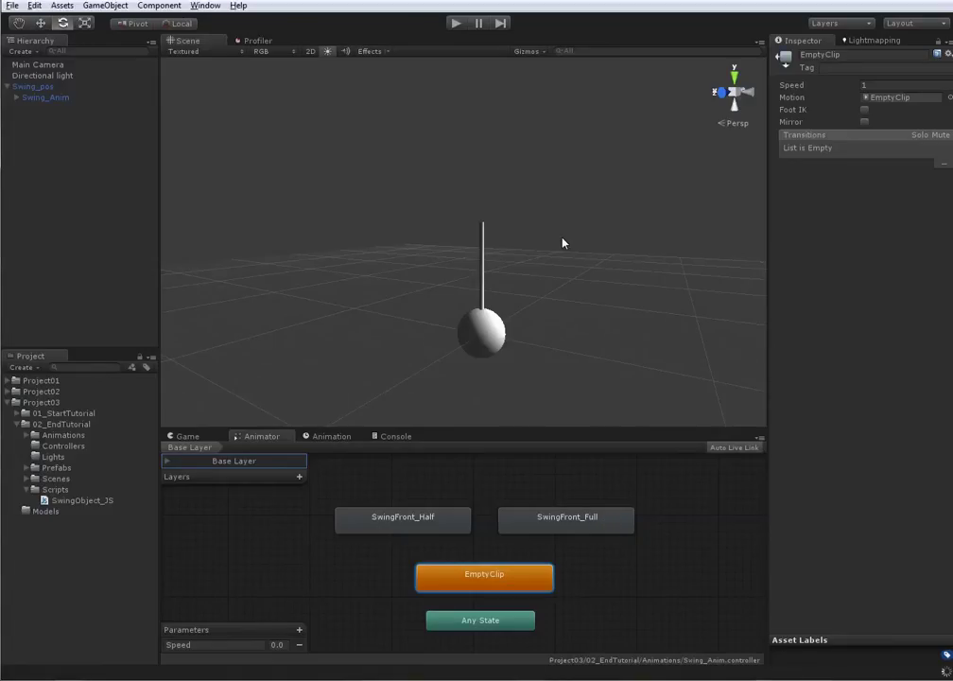
- Switch to Unity and set the Speed of Swing_Anim's Swing Object_JS component to 1.25
click(501, 326)
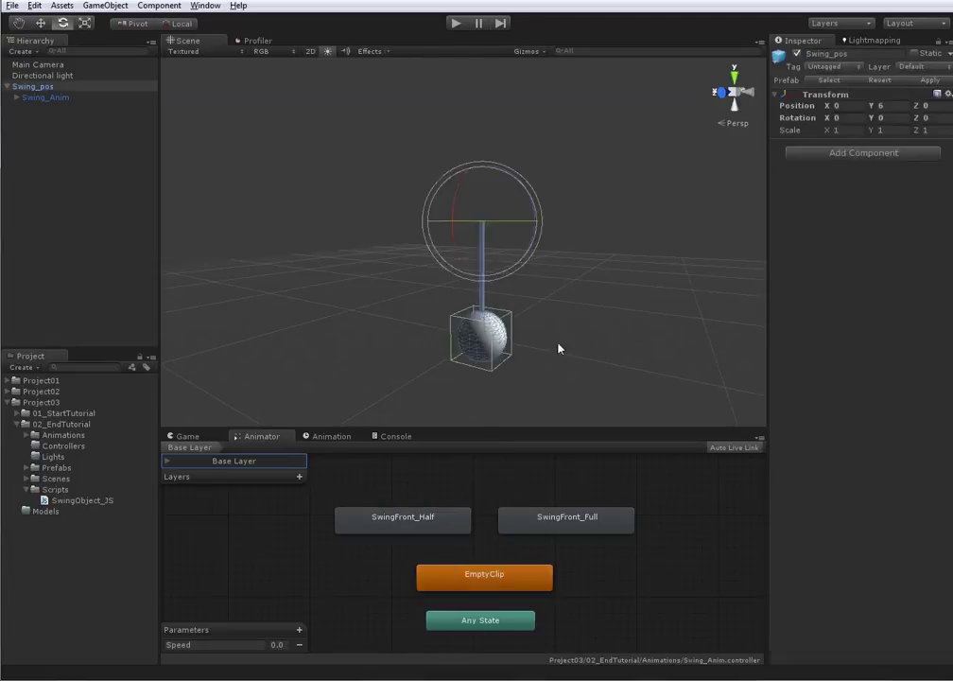
click(55, 98)
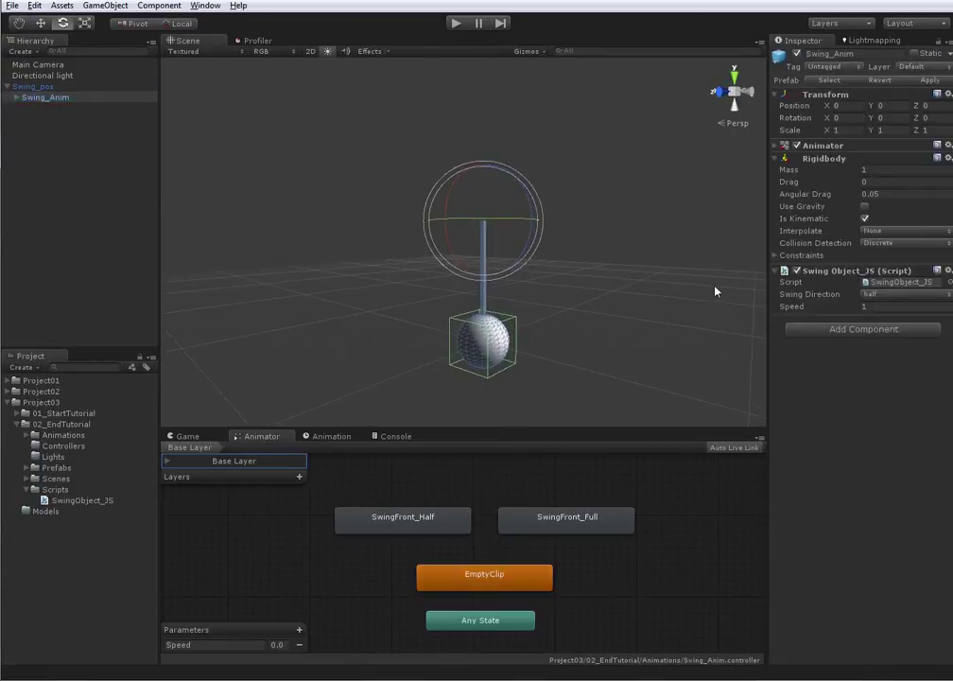
click(791, 159)
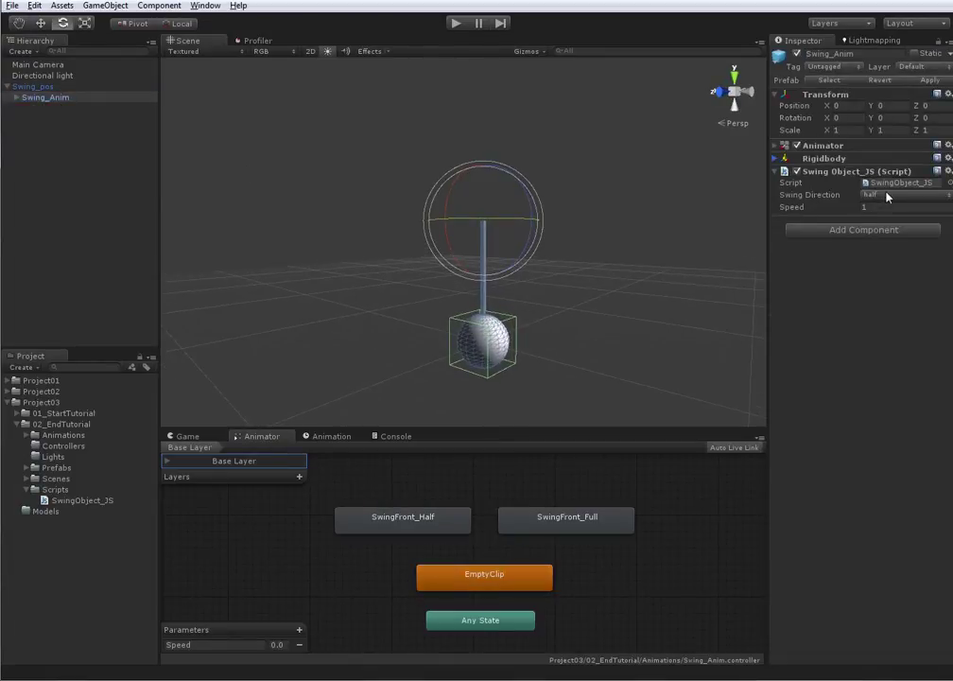
click(887, 196)
click(657, 223)
click(880, 208)
text(1.2)
- Play the scene, watch the half swing from several angles, and stop playback
click(458, 26)
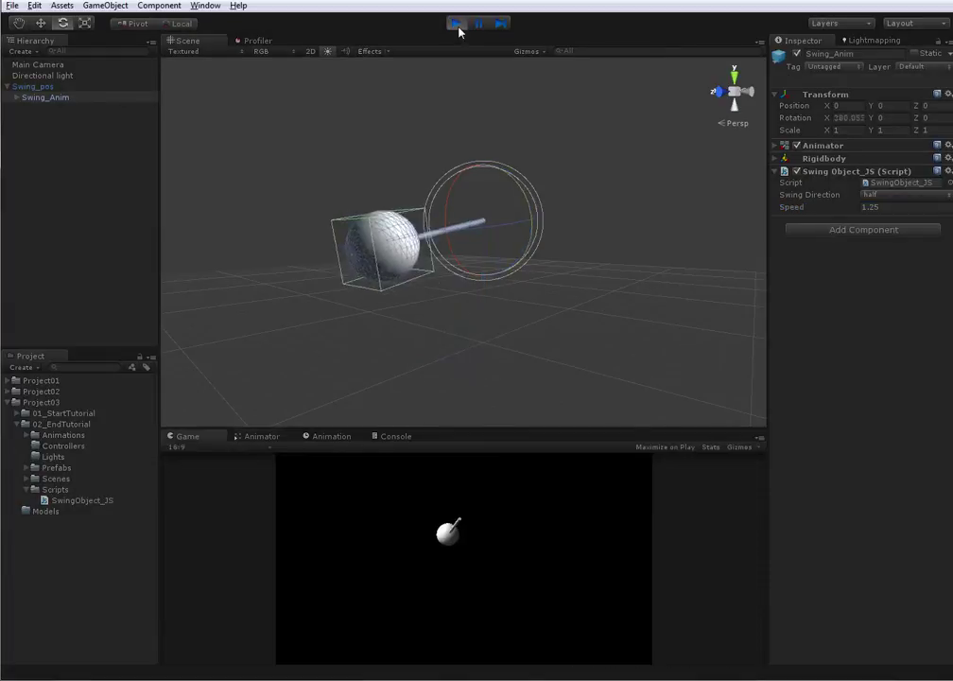
alt+drag(607, 186, 476, 190)
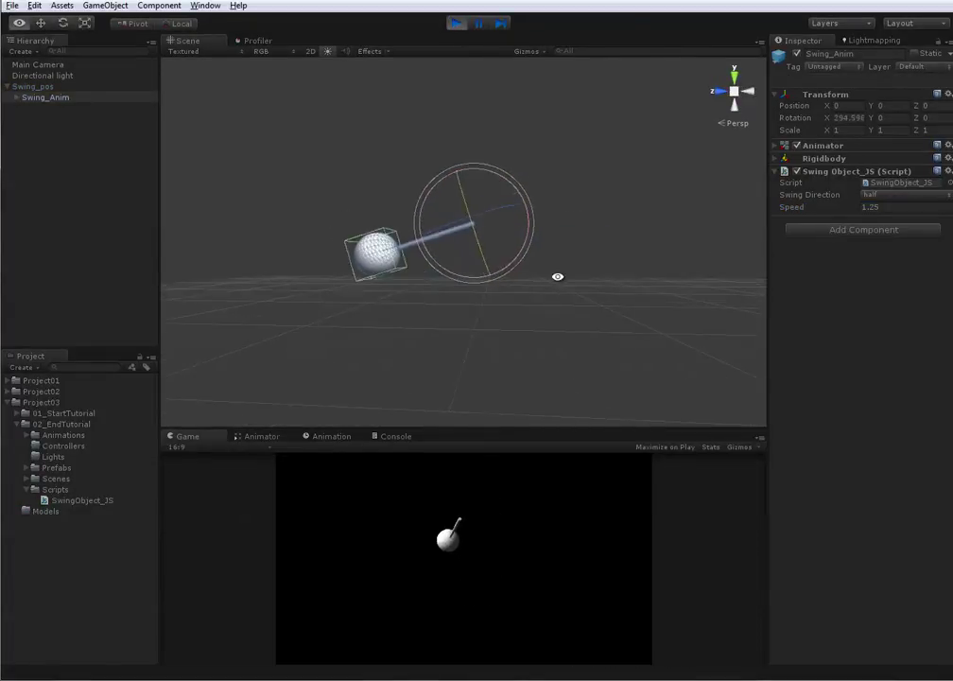
alt+drag(419, 309, 606, 361)
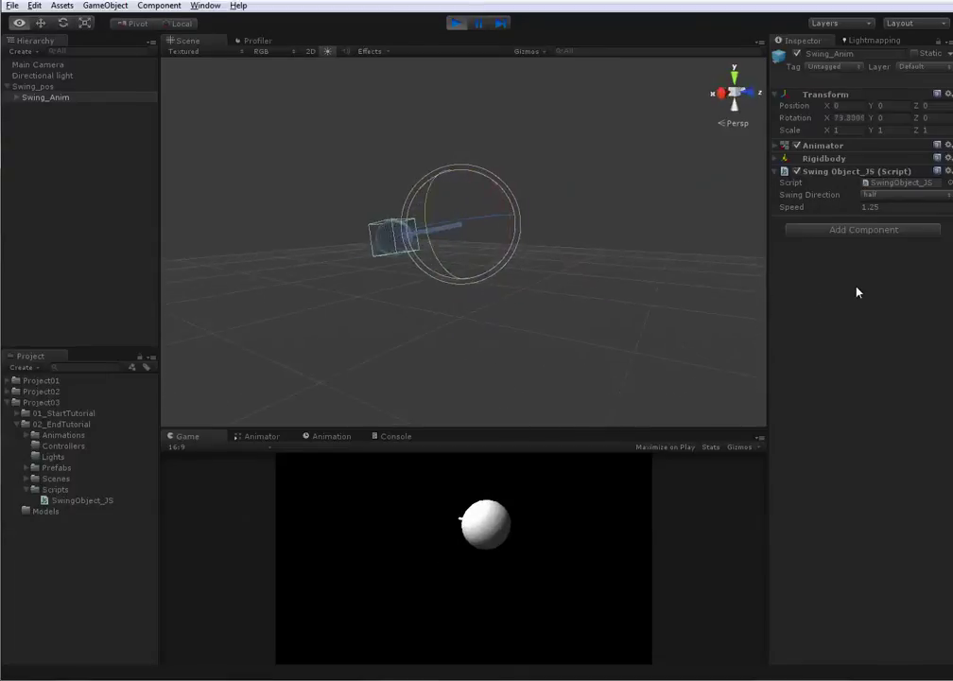
click(457, 23)
- Set the Y rotation of Swing_pos to 90
click(55, 87)
click(895, 118)
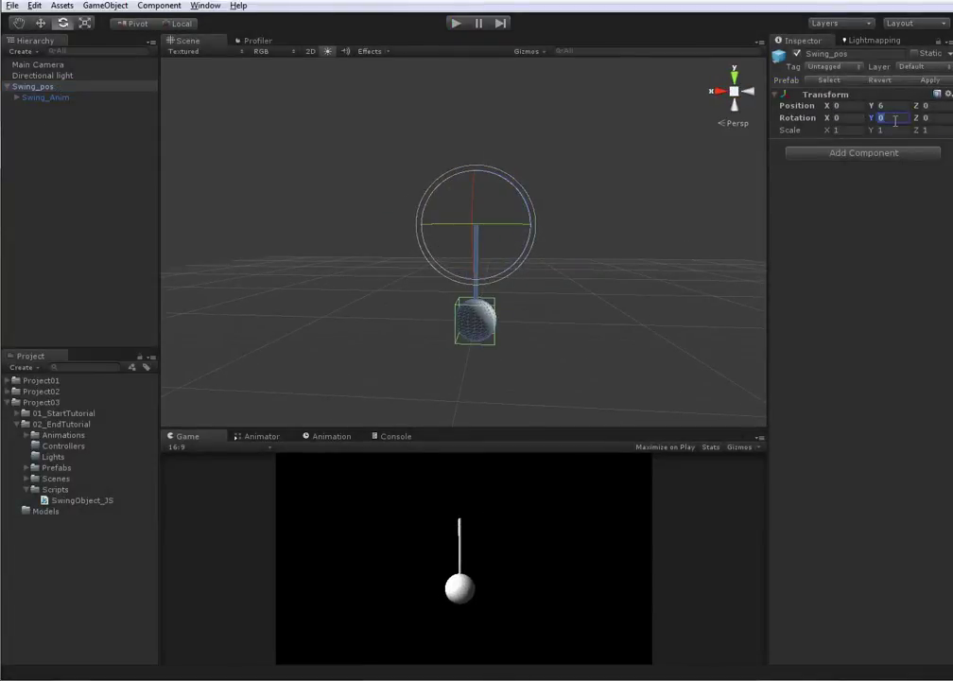
key(Return)
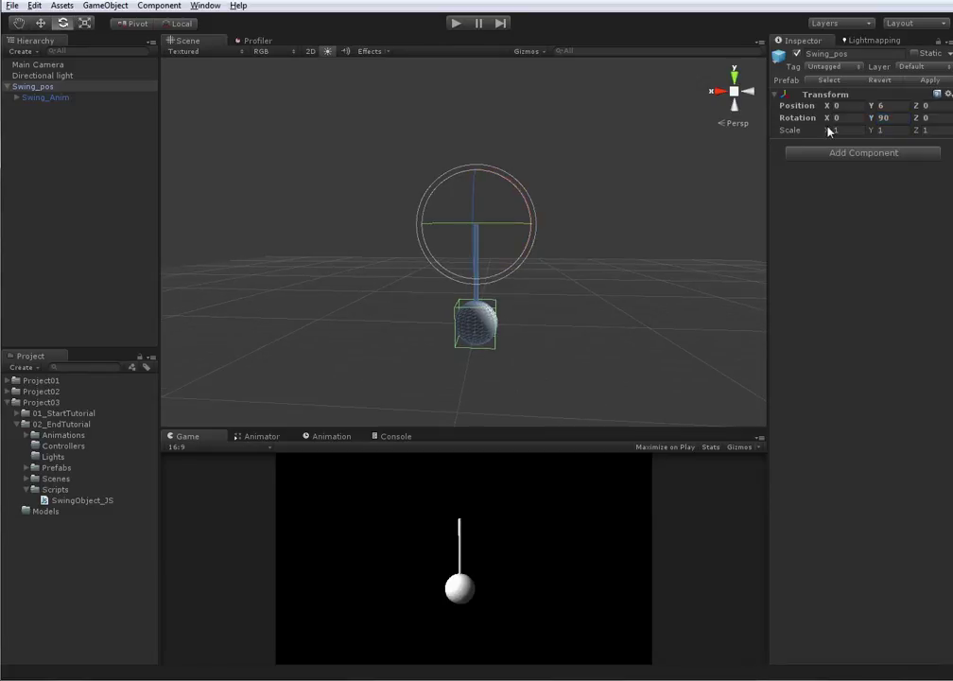
- Select Swing_Anim, play the scene to check the rotated pendulum's half swing, and stop playback
click(52, 88)
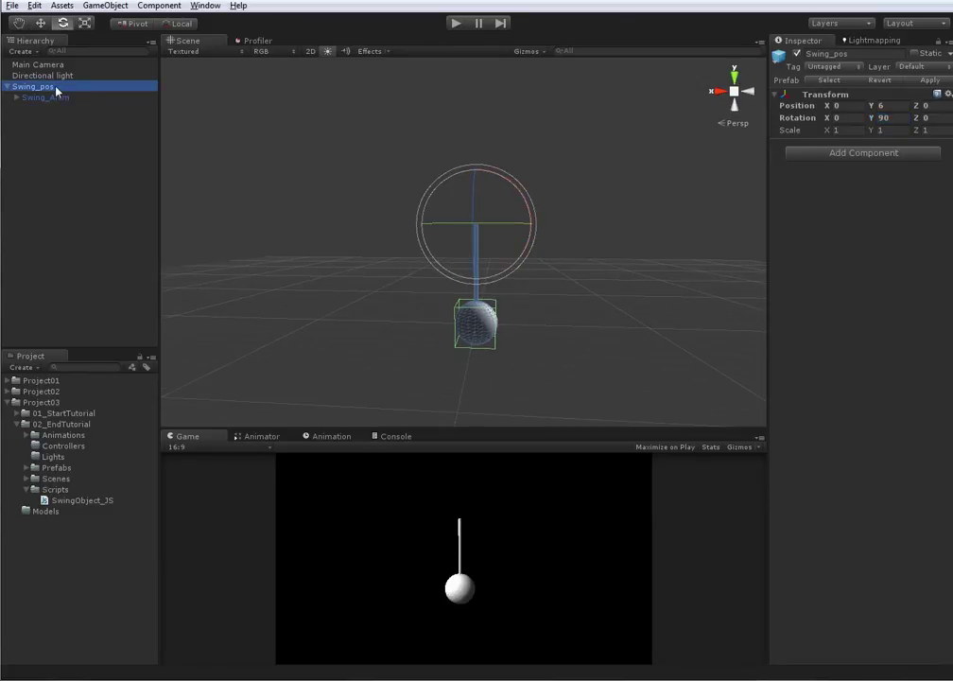
click(46, 98)
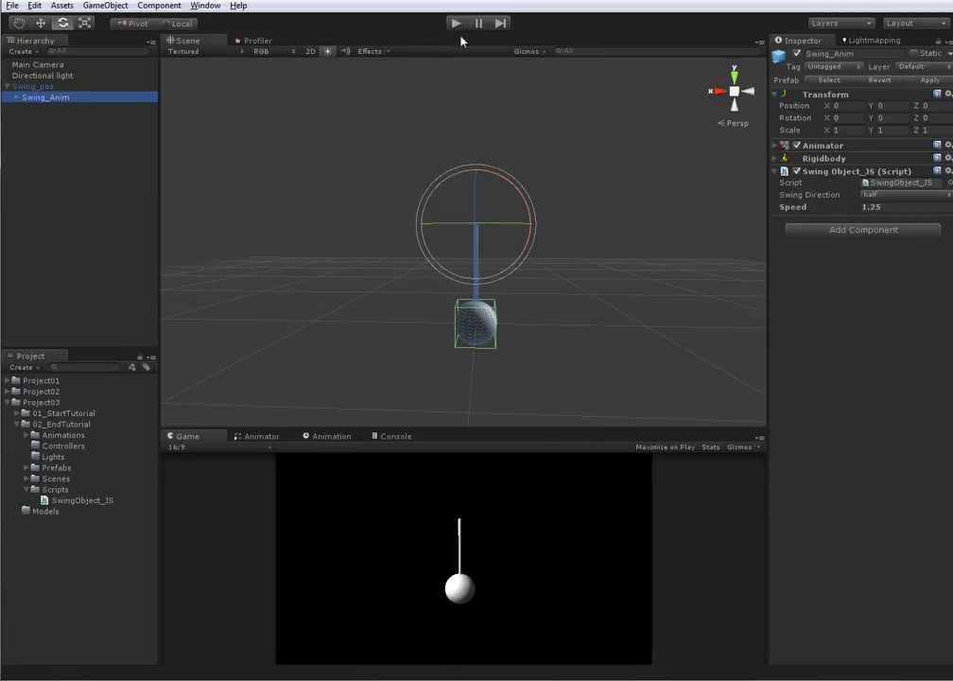
alt+drag(457, 309, 182, 273)
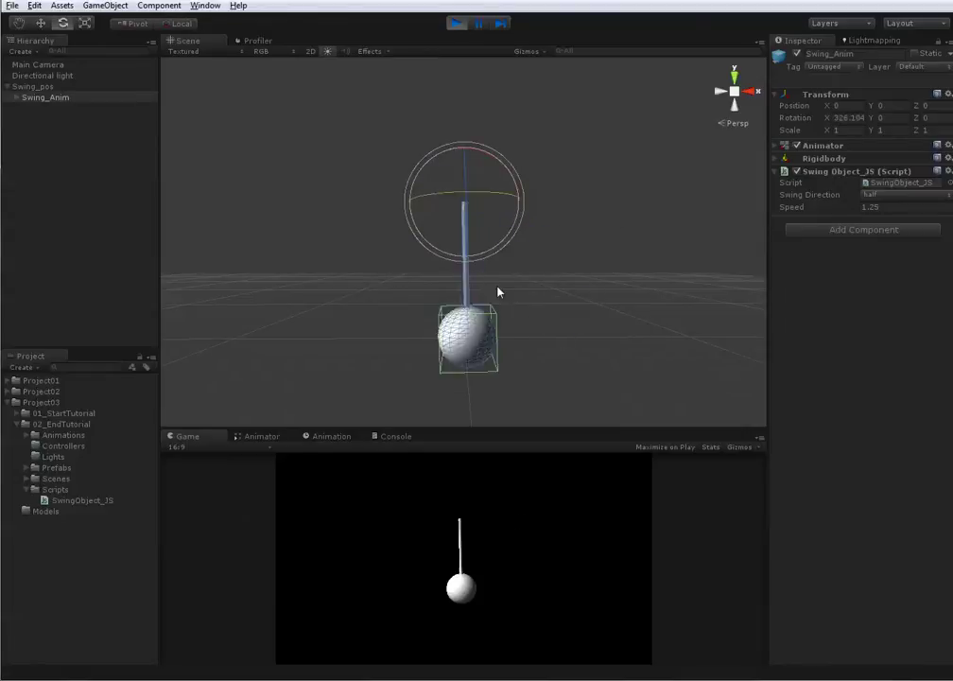
click(456, 23)
- Set Swing_Anim's Swing Direction to full, then play the scene to test the full swing and stop it
click(864, 194)
click(889, 224)
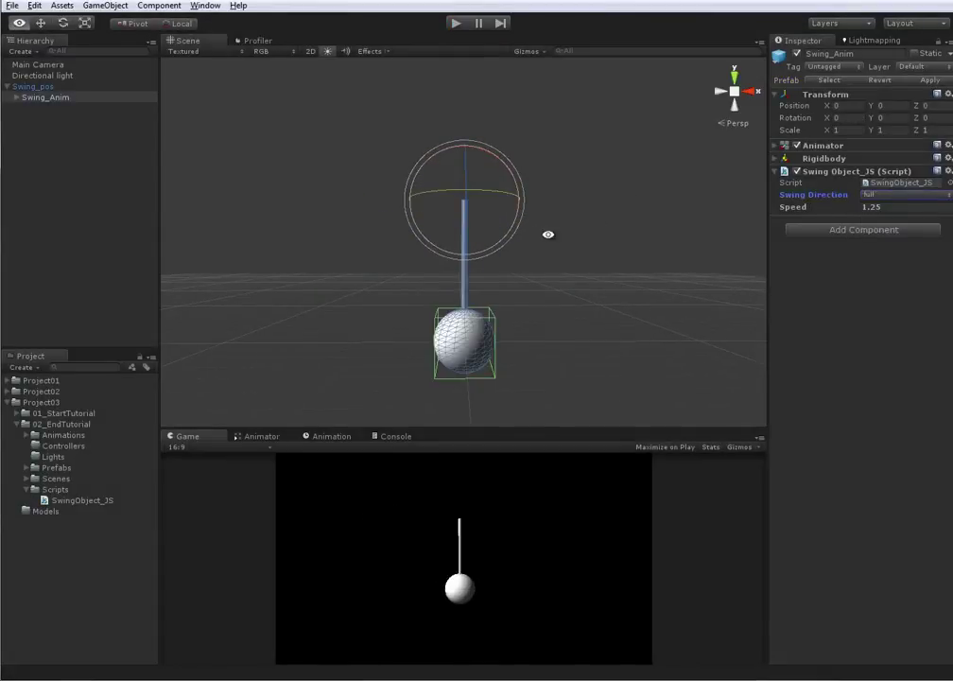
click(922, 207)
drag(907, 210, 853, 204)
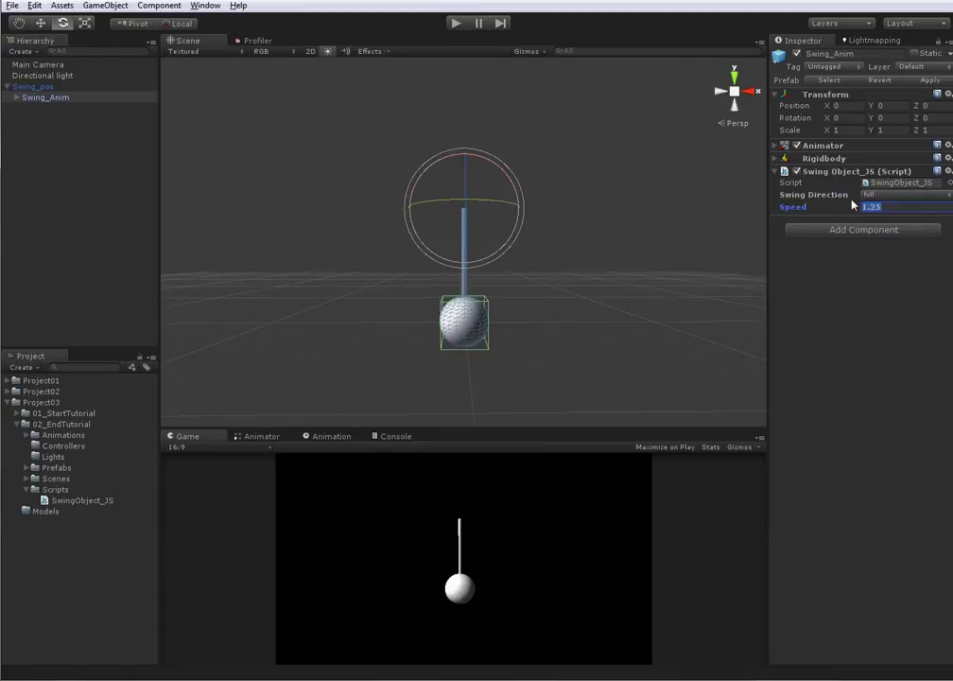
click(460, 25)
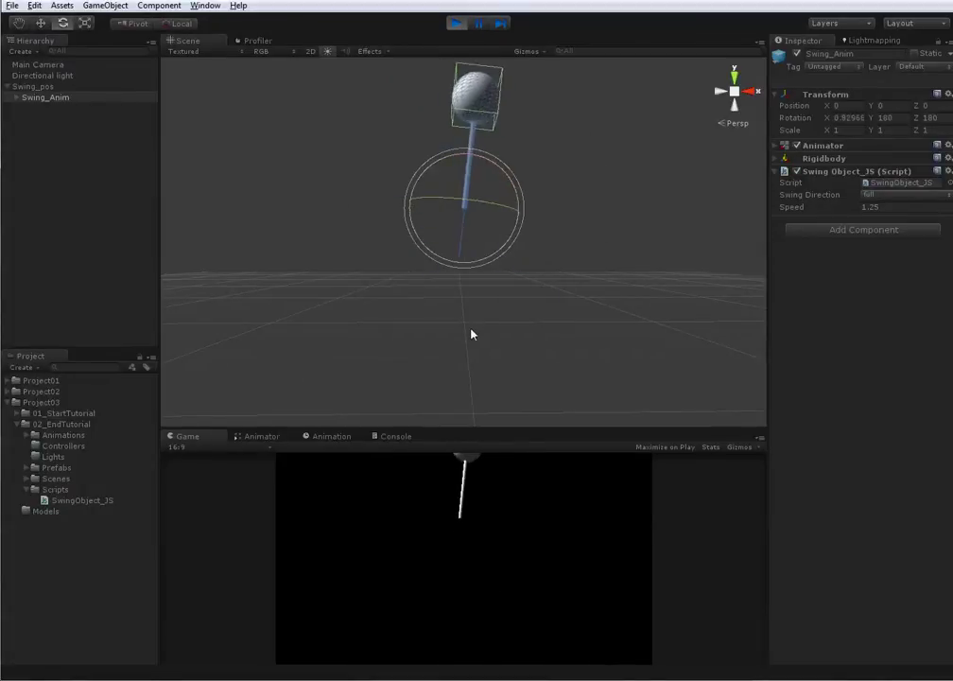
click(456, 25)
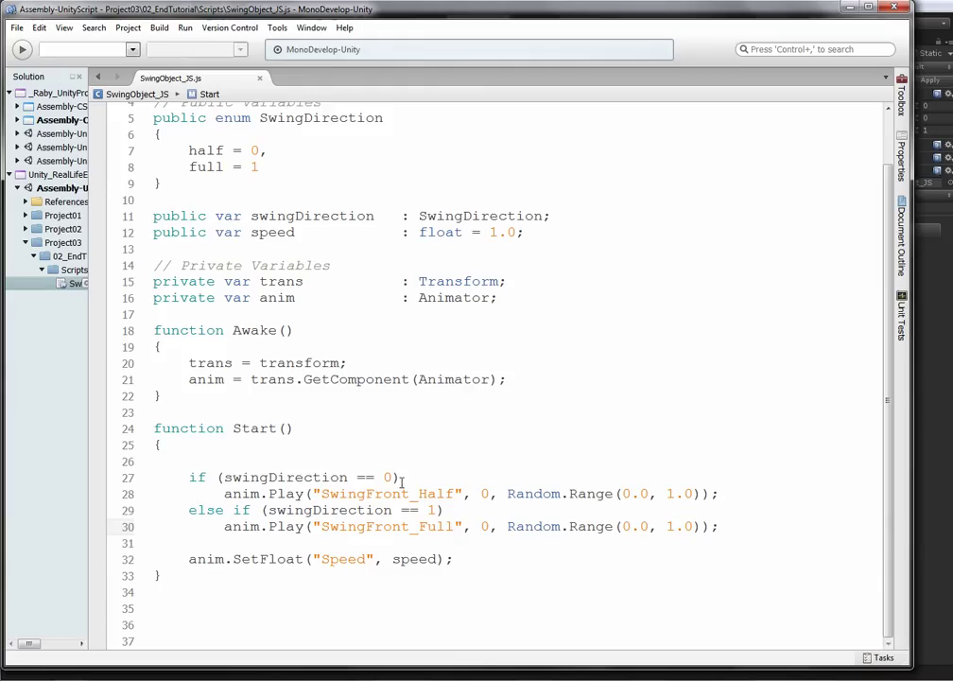
- Return to the script and highlight Random.Range(0.0, 1.0) in the half-swing Play call
click(572, 493)
click(659, 493)
drag(700, 493, 508, 493)
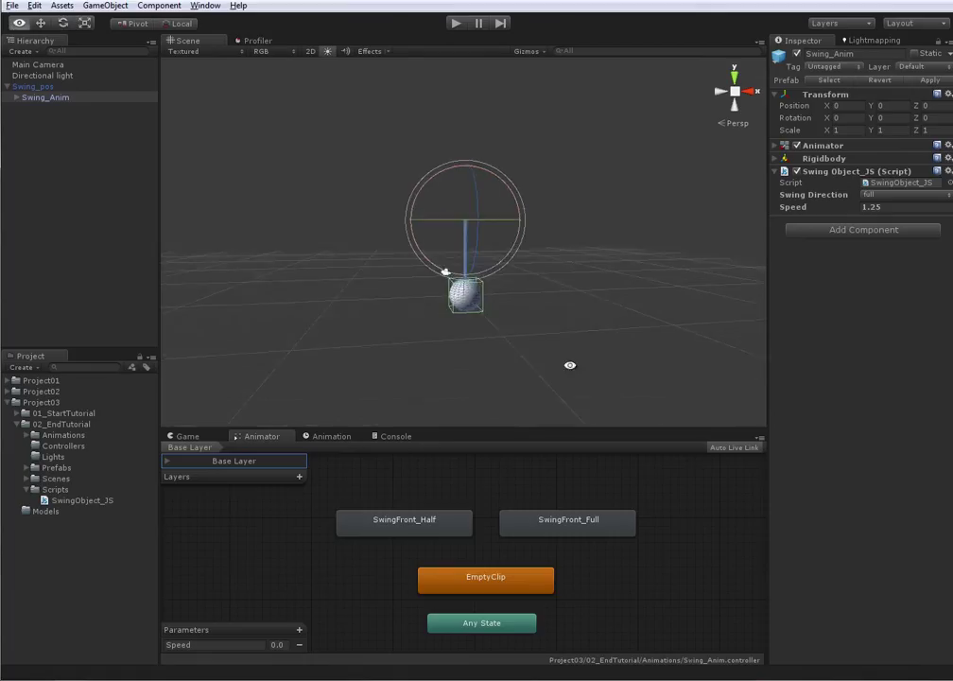
- Back in Unity, duplicate Swing_pos three times and space the copies out in a row
click(432, 374)
click(463, 301)
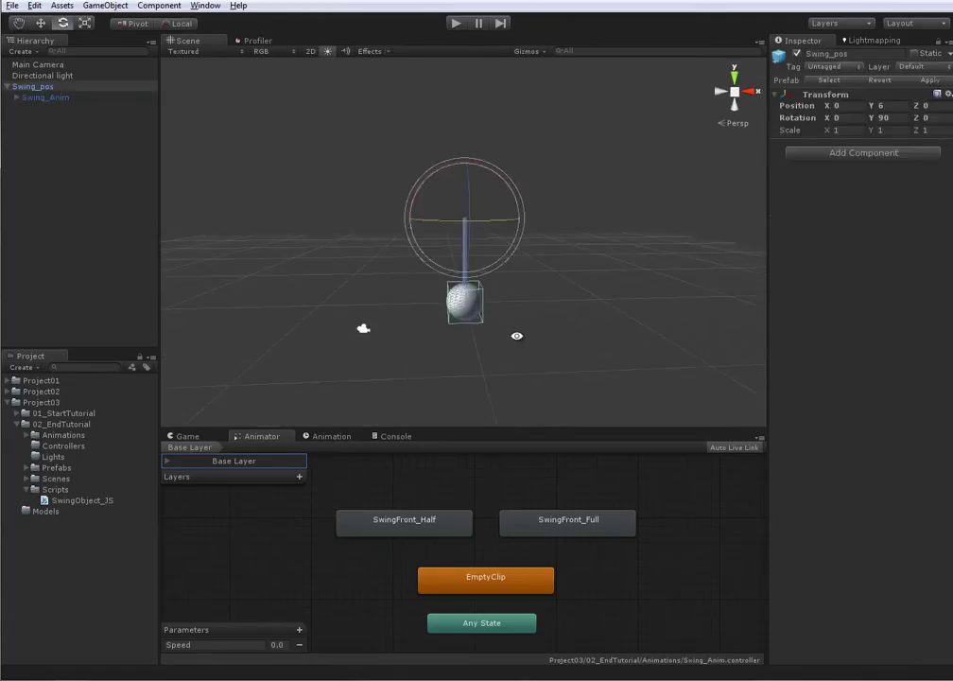
alt+drag(518, 334, 516, 377)
key(w)
key(ctrl+d)
drag(530, 221, 678, 222)
key(ctrl+d)
key(ctrl+d)
click(492, 157)
mouse_move(492, 157)
alt+mouse_down()
mouse_move(473, 128)
mouse_move(502, 176)
alt+mouse_up()
alt+right_drag(502, 177, 426, 326)
- Select all four Swing_pos objects and set their Y rotation to 0
click(426, 326)
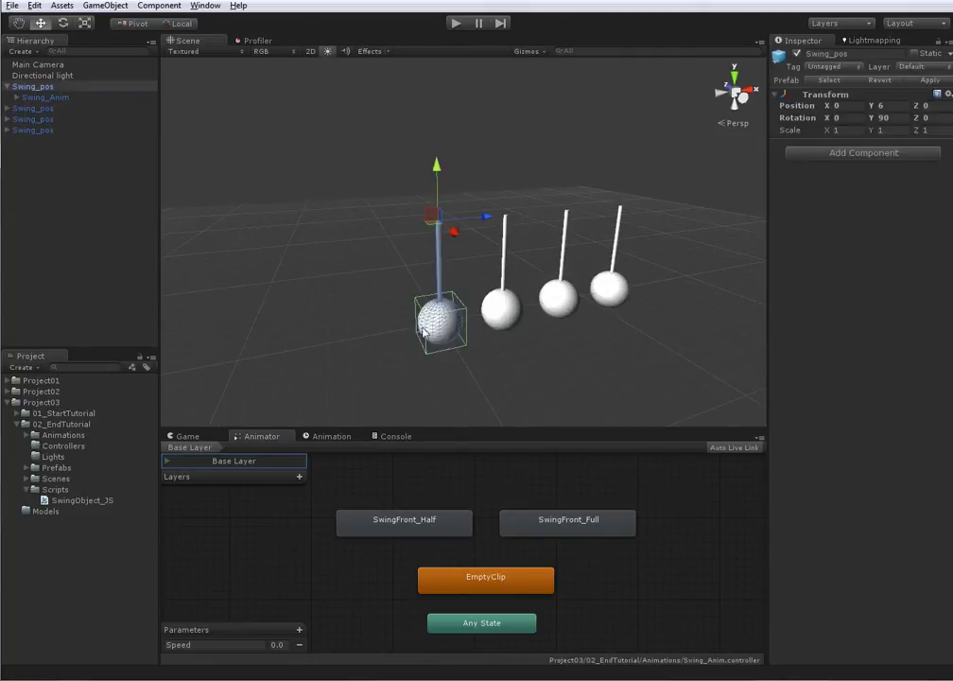
click(9, 86)
shift+click(34, 119)
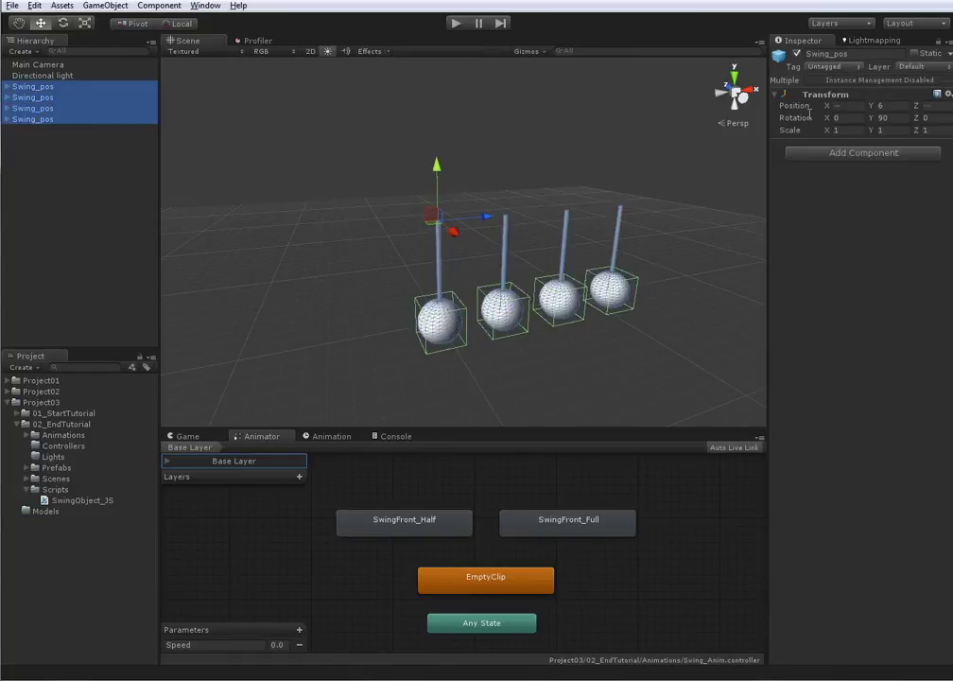
click(906, 118)
alt+drag(298, 181, 344, 166)
- Play the scene to compare the four pendulums' full swings, then stop playback
click(457, 25)
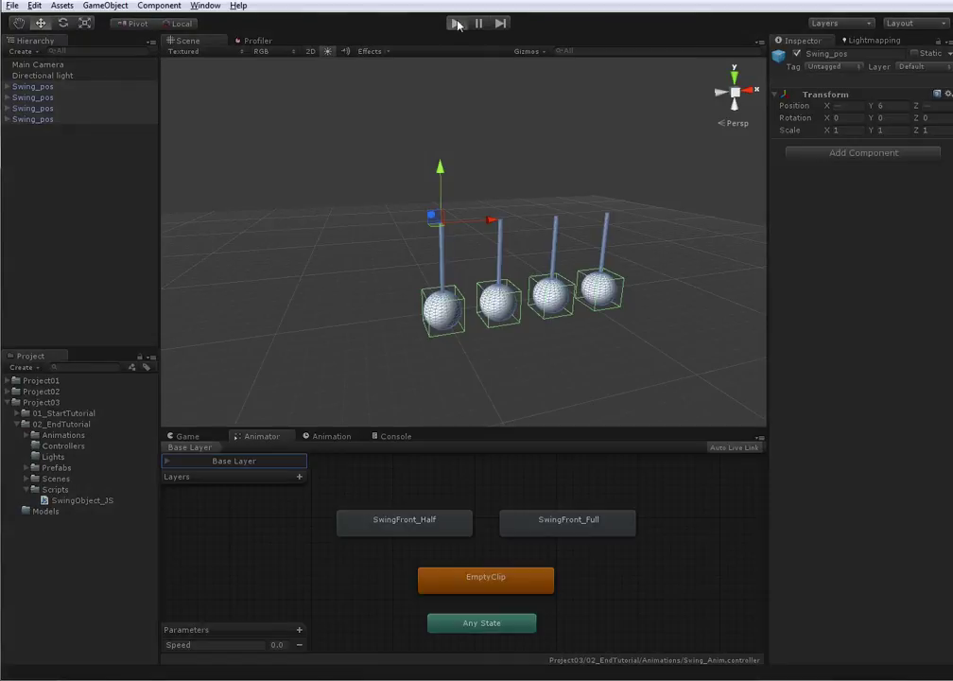
alt+drag(621, 251, 574, 228)
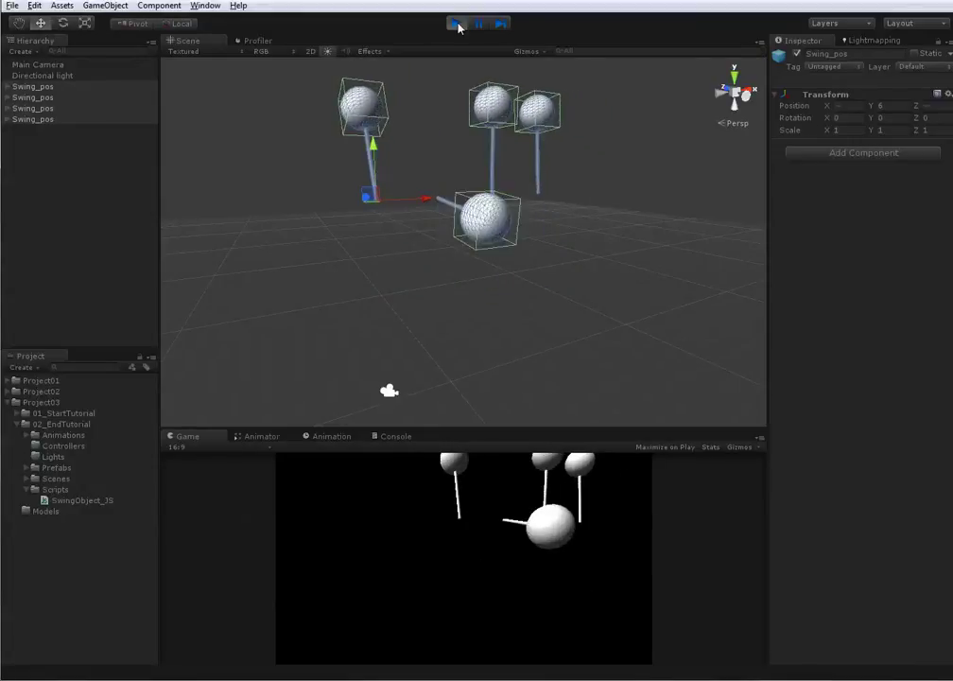
click(457, 25)
scroll(386, 216, up, 1)
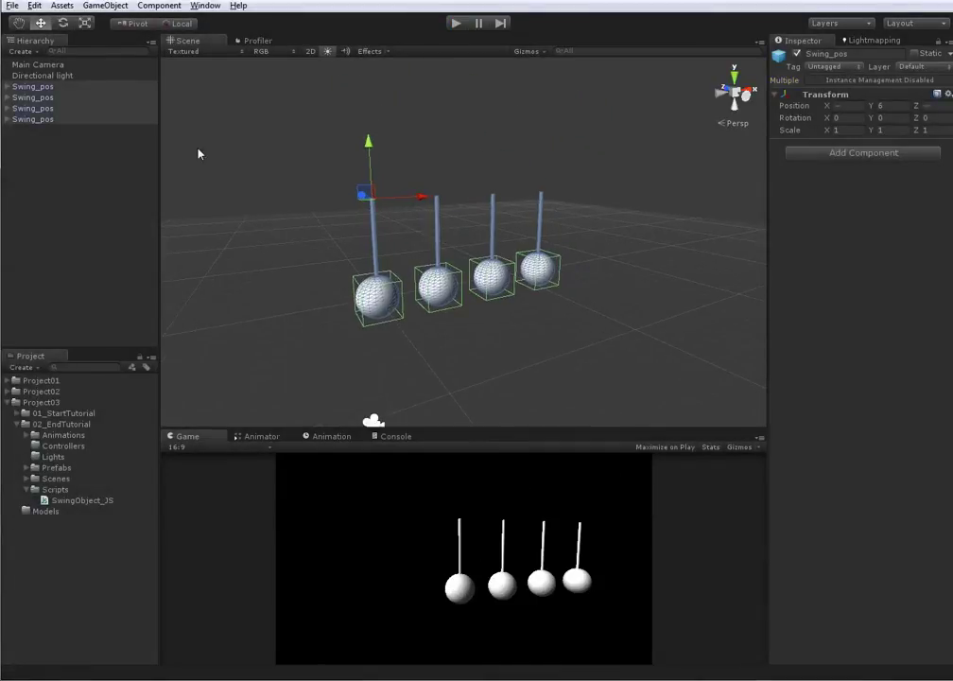
- Expand the four Swing_pos objects, select all their Swing_Anim children, and set their Swing Direction to half
click(7, 119)
click(7, 109)
click(7, 97)
click(6, 87)
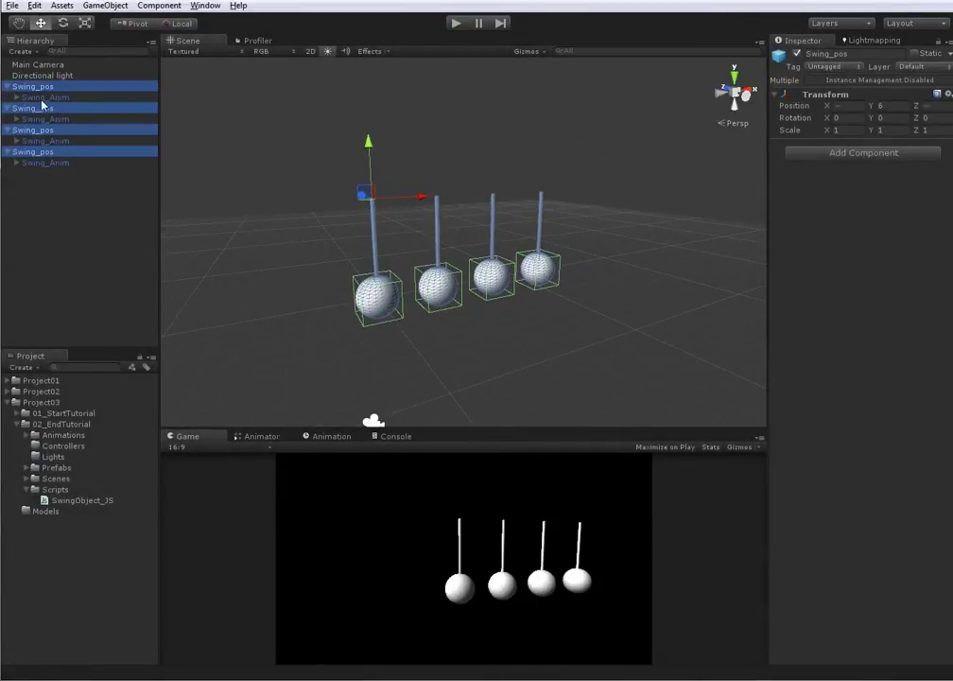
click(43, 99)
ctrl+click(47, 121)
ctrl+click(47, 141)
ctrl+click(55, 162)
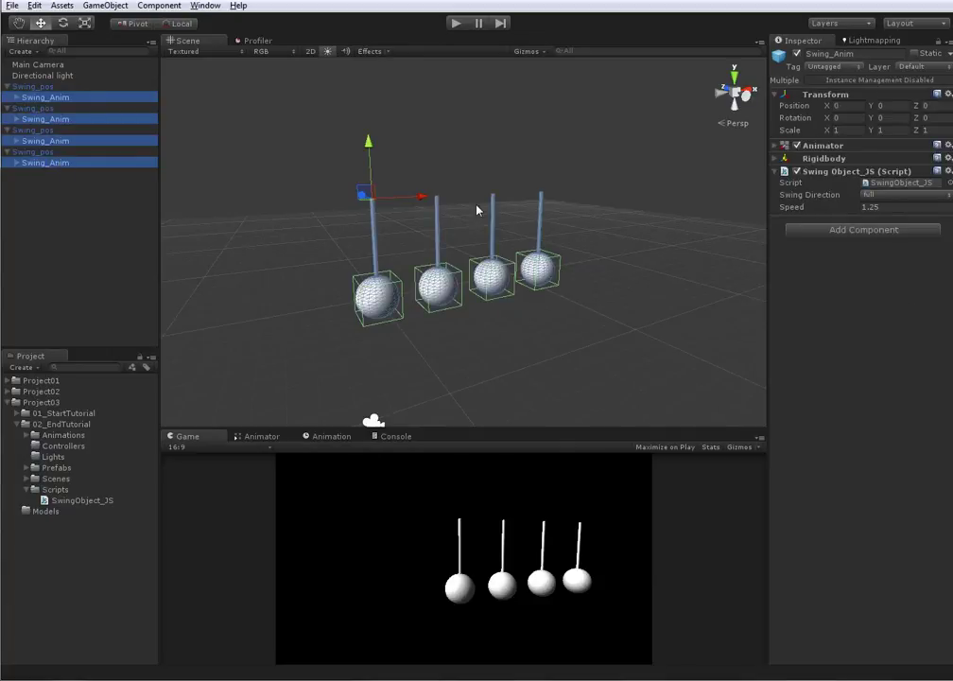
click(903, 194)
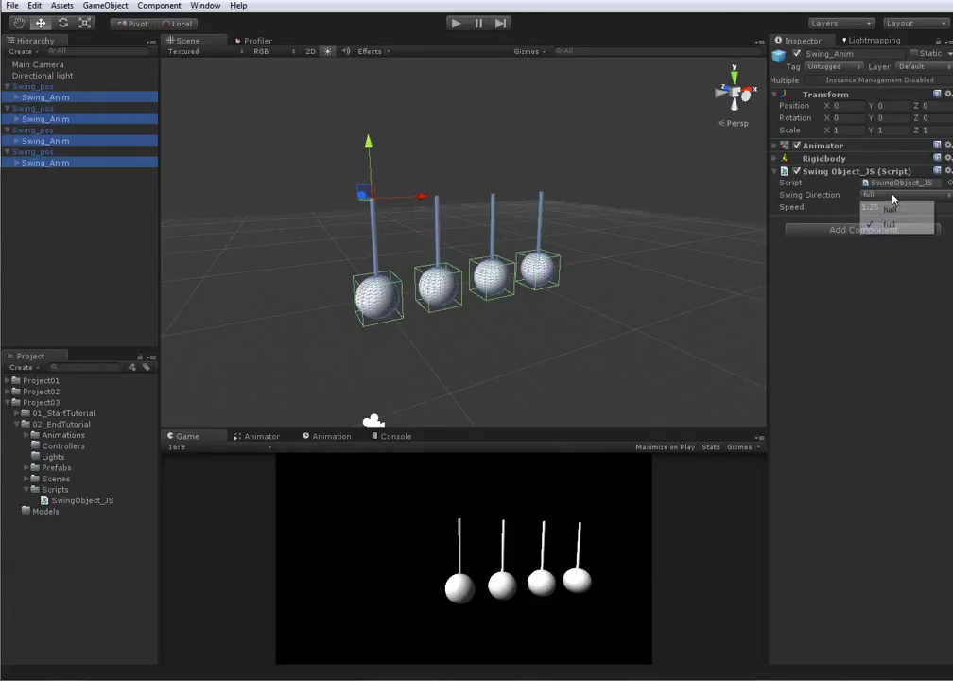
click(870, 206)
- Play the scene and watch the four half-swinging pendulums from different angles and distances
alt+drag(667, 265, 681, 262)
click(457, 23)
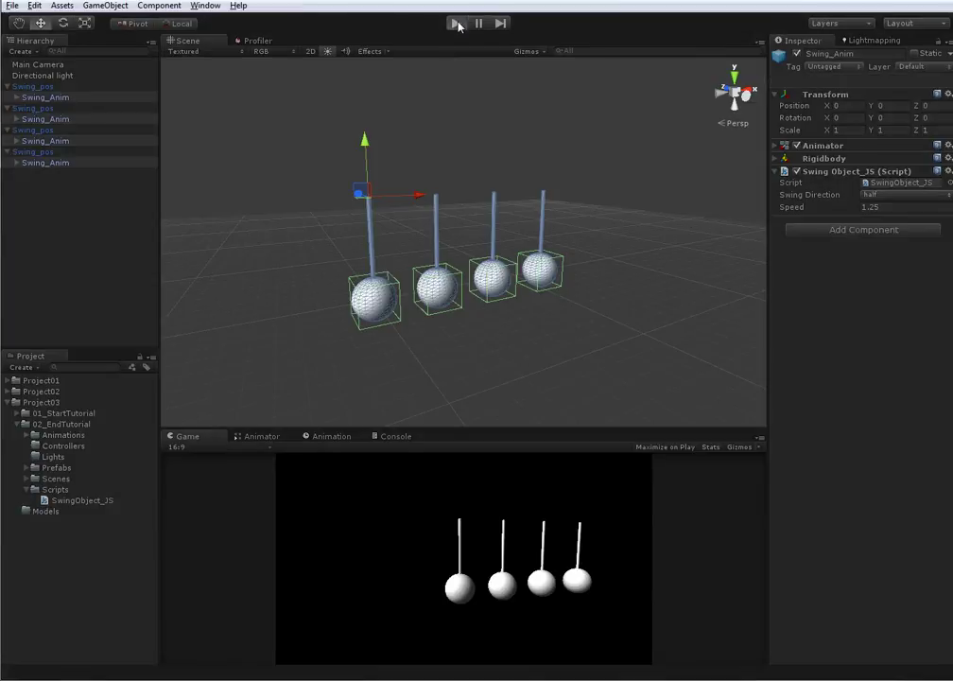
click(553, 153)
scroll(351, 318, down, 4)
alt+drag(351, 317, 271, 327)
scroll(401, 379, up, 8)
alt+drag(383, 315, 688, 317)
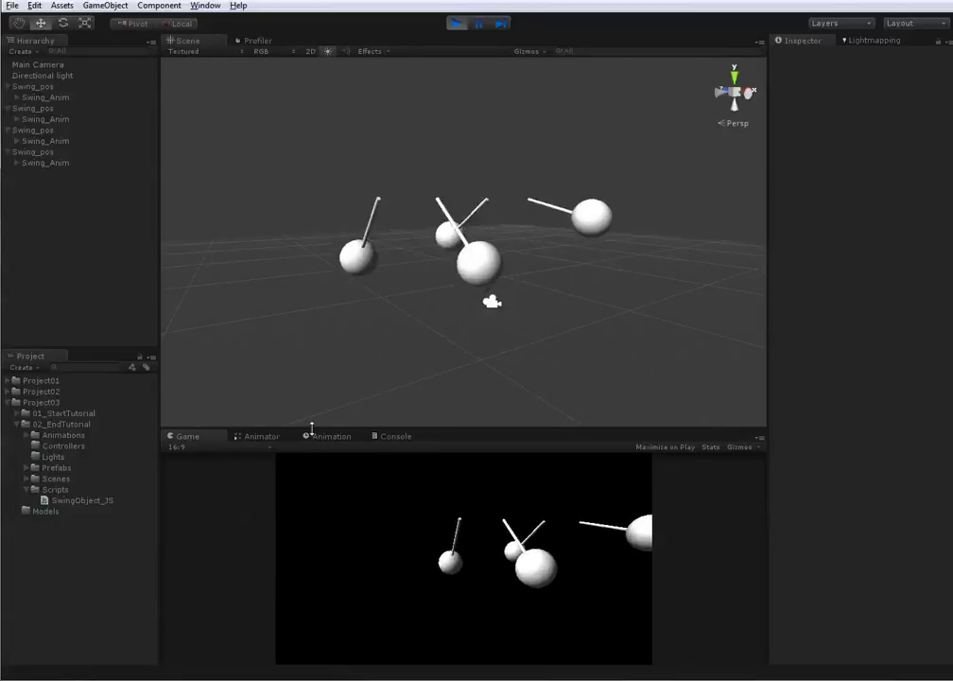
- Inspect the SwingFront_Full and SwingFront_Half states in the Animator view during playback, then stop the scene
click(265, 437)
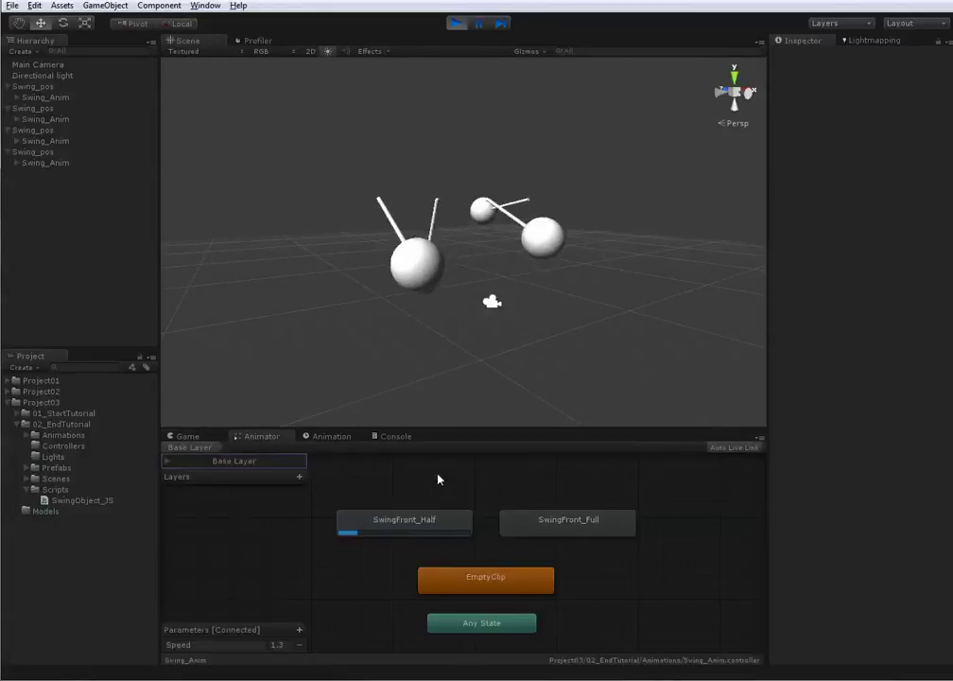
click(558, 523)
click(404, 520)
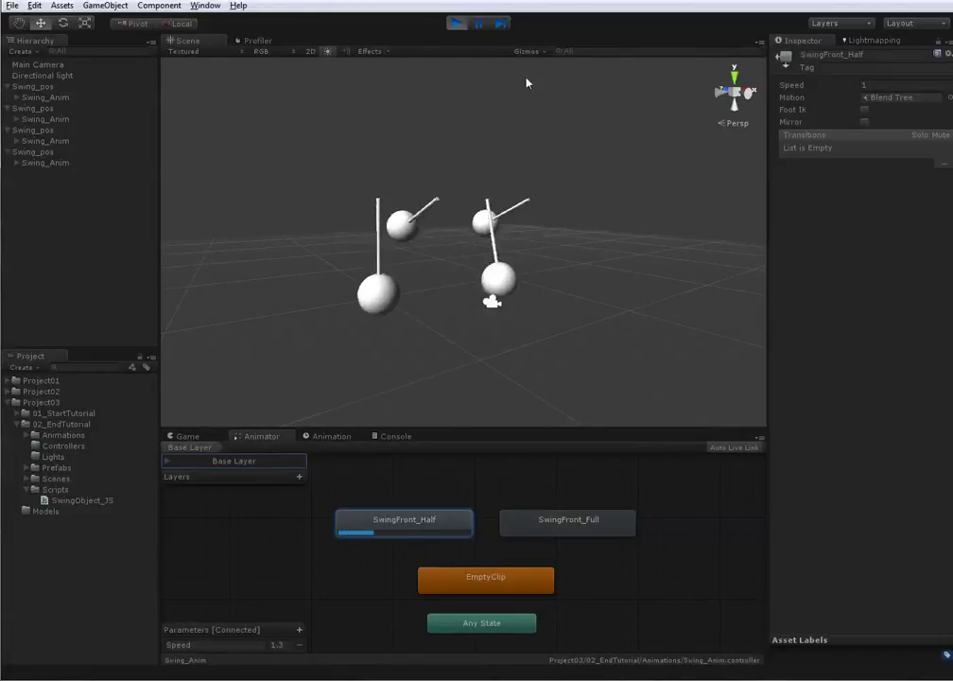
click(455, 25)
- Return to the SwingObject_JS script and review it from the top
key(alt+Tab)
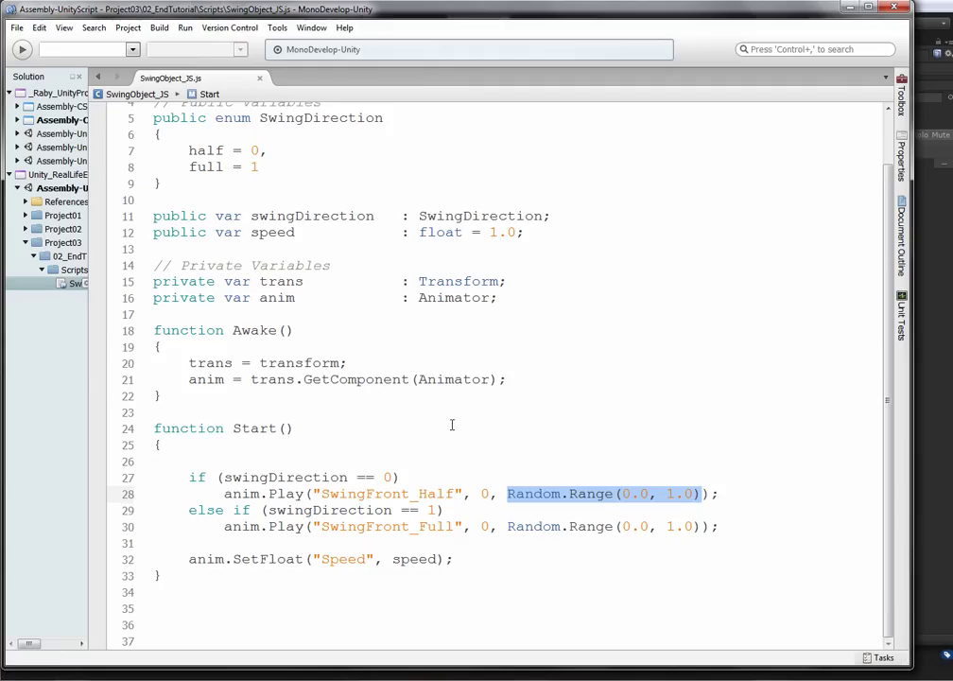
click(413, 449)
scroll(414, 446, up, 1)
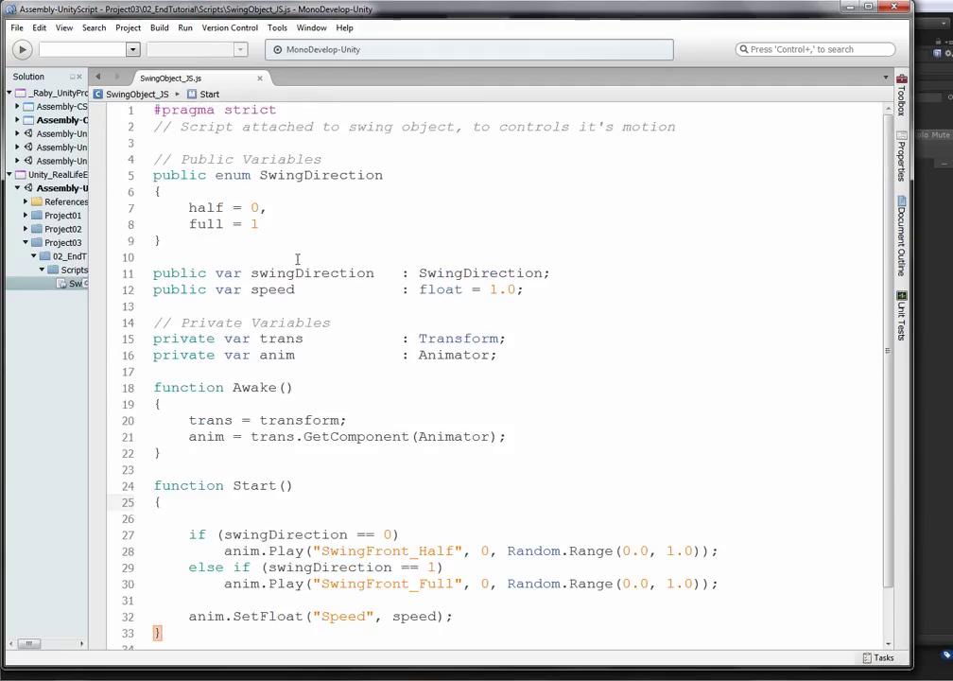
- Declare a public boolean variable randomSpeed, set to false, below the speed variable in the script
click(541, 291)
key(Return)
text(public var r)
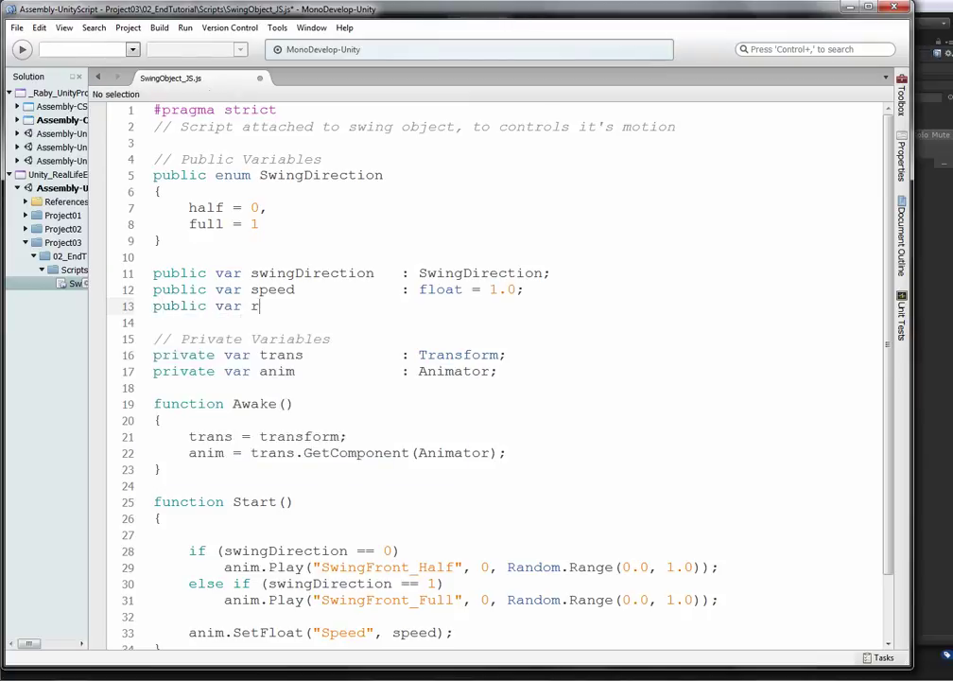
text(andomSpeed      : boolean = FalseString;)
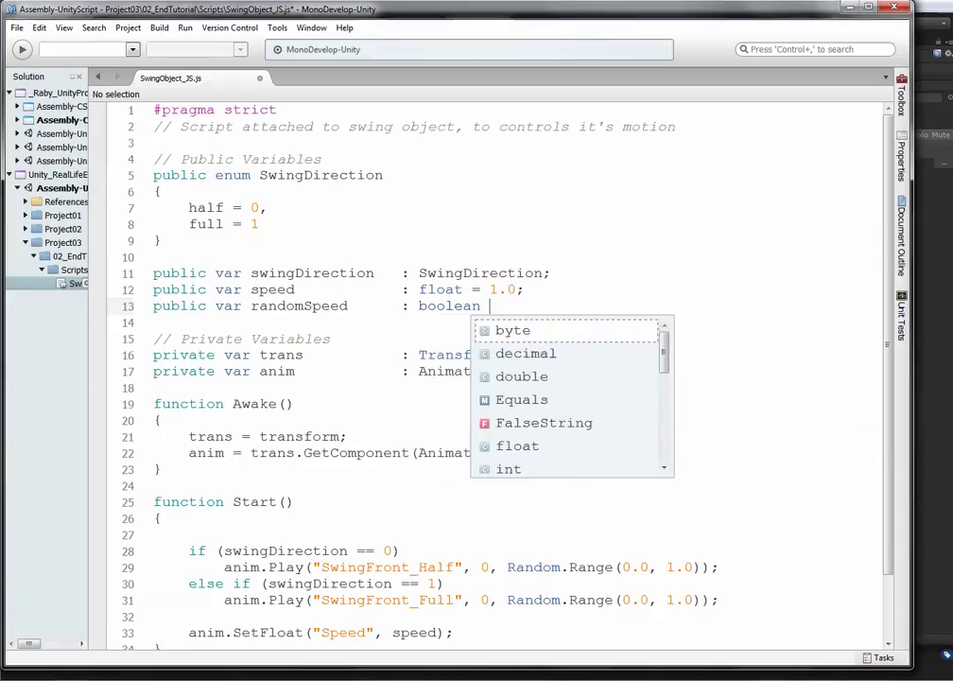
- Declare a public float variable randSpeedMin with the value 0.5 below randomSpeed
key(Return)
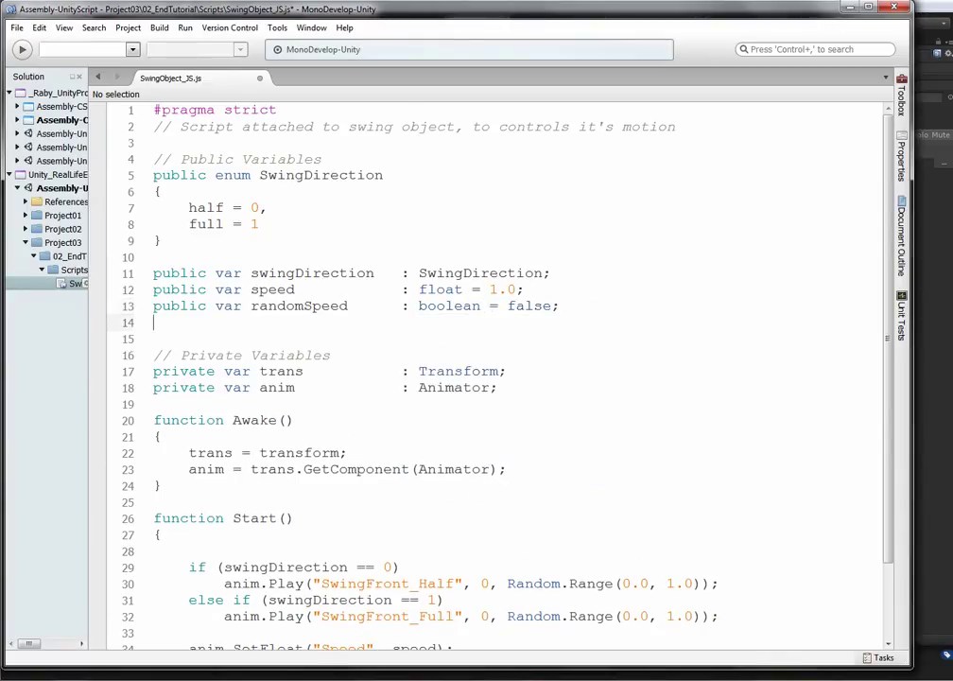
text(public va)
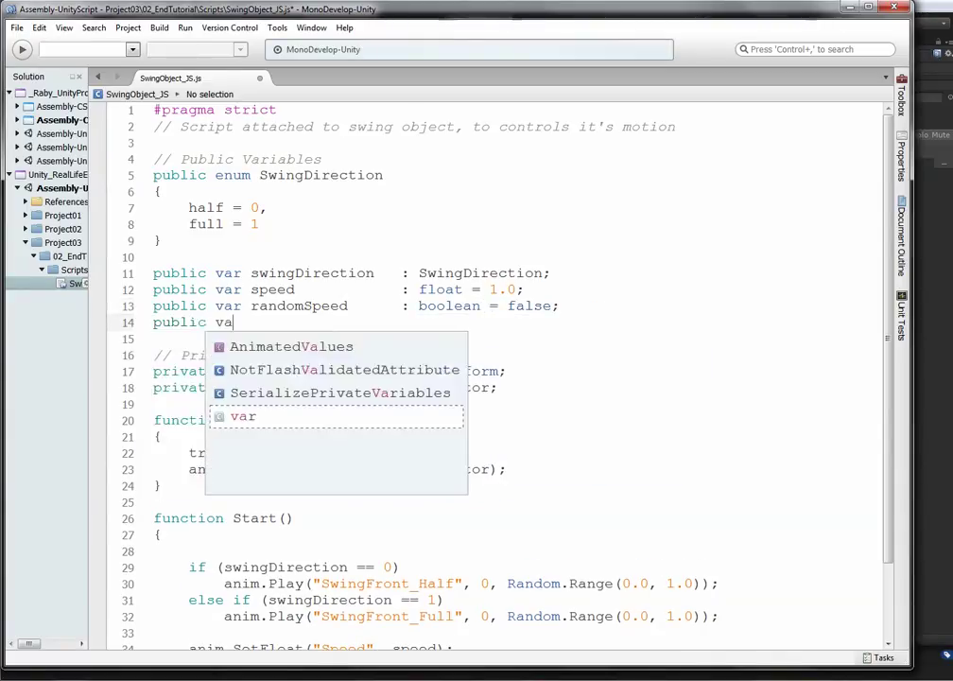
text(r ransS)
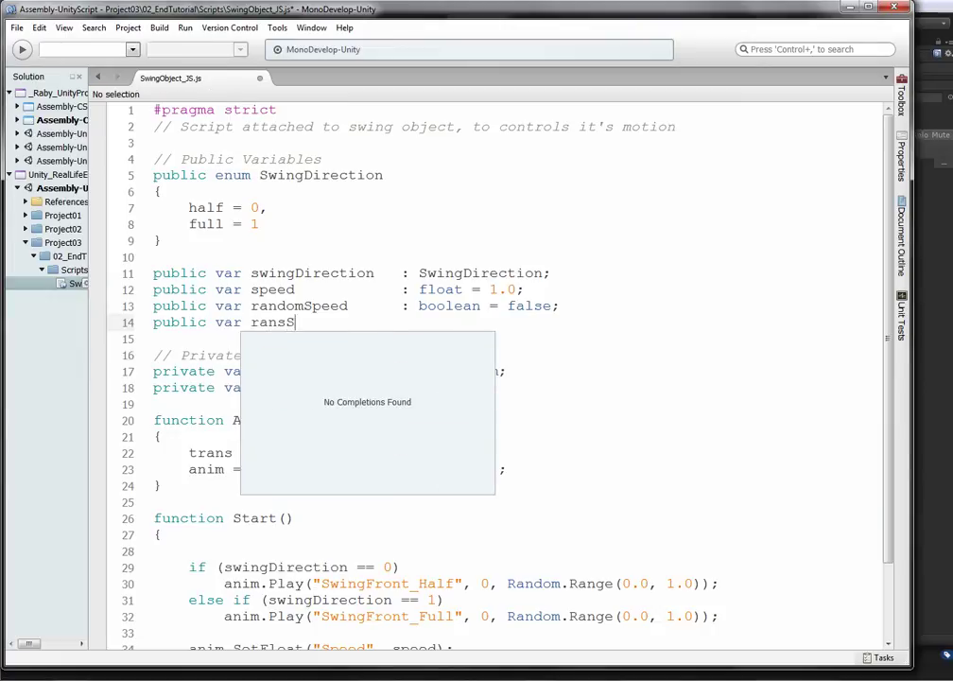
key(BackSpace)
key(BackSpace)
text(dSpeedMin     : flo)
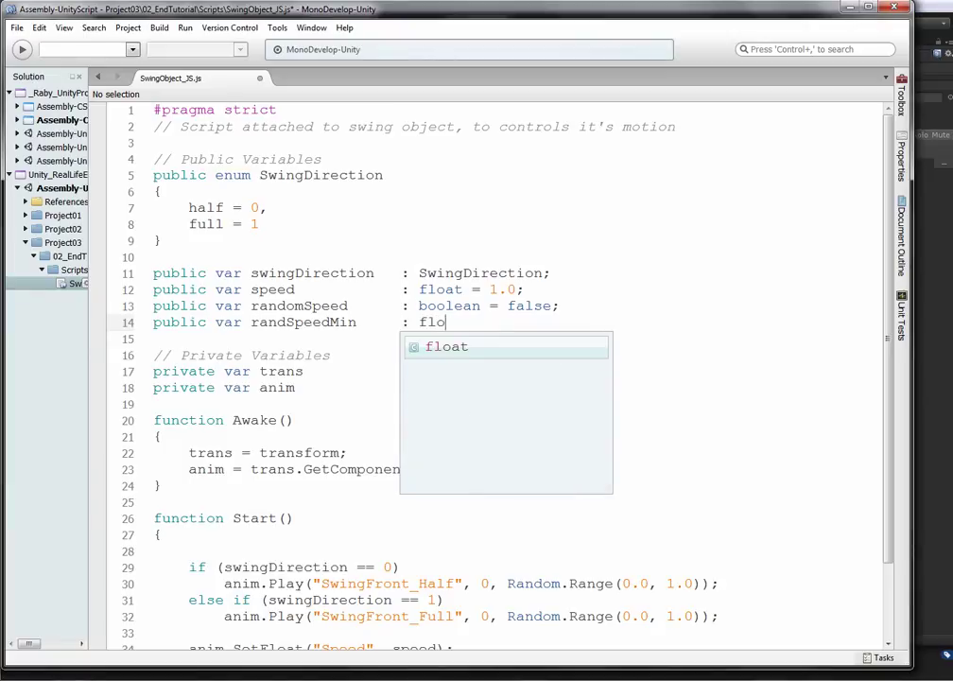
text(at = 0.4)
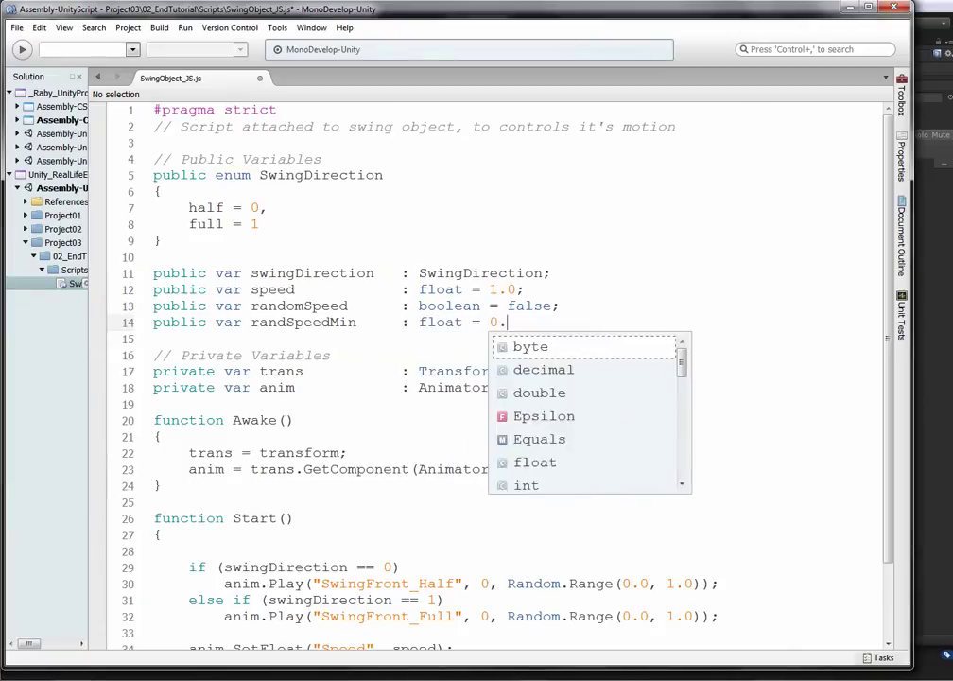
- Declare a public float variable randSpeedMax with the value 1.0 below randSpeedMin and save the script
key(Return)
text(pu)
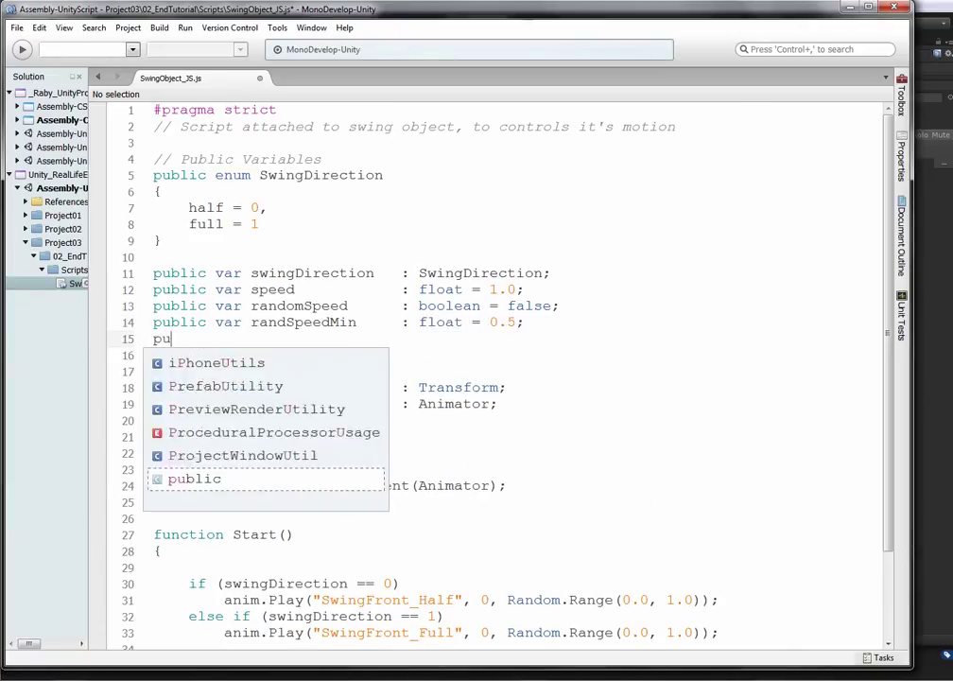
text(blic var randSpe)
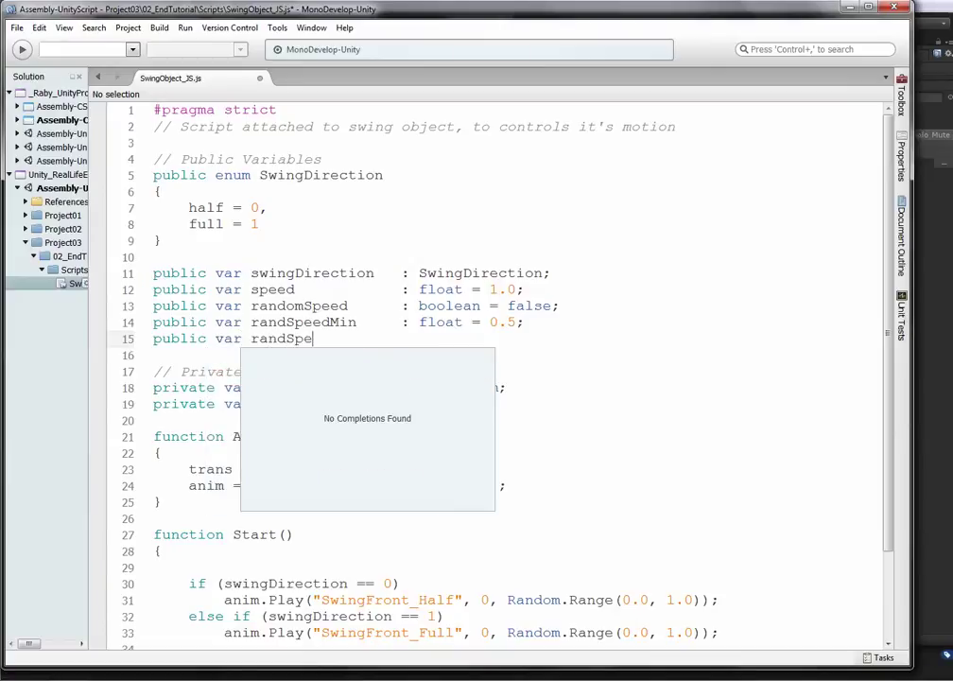
text(edMax        : float = )
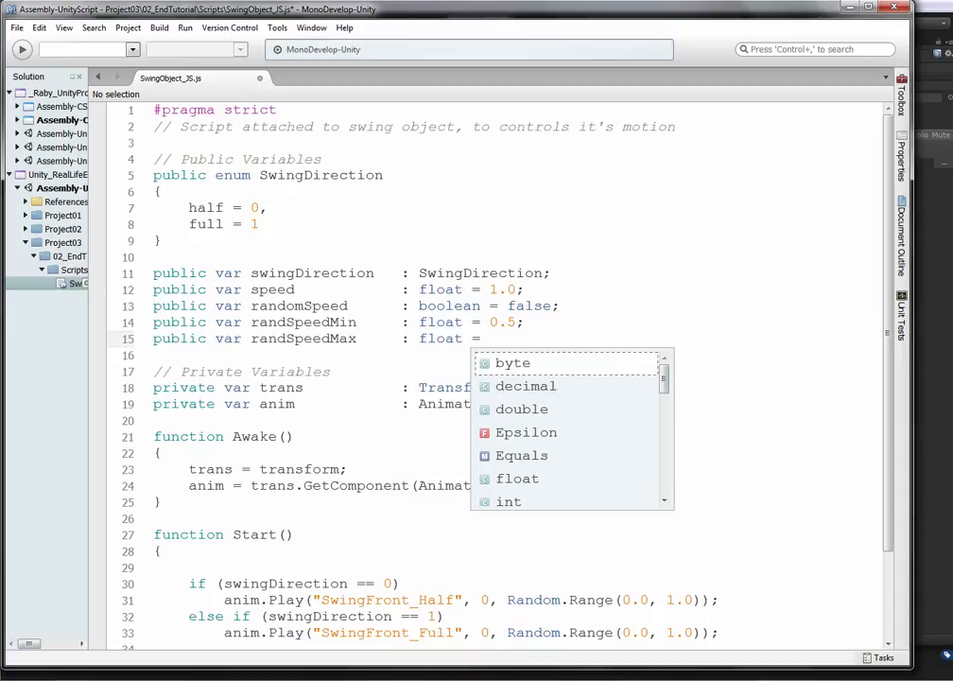
text(1.0;)
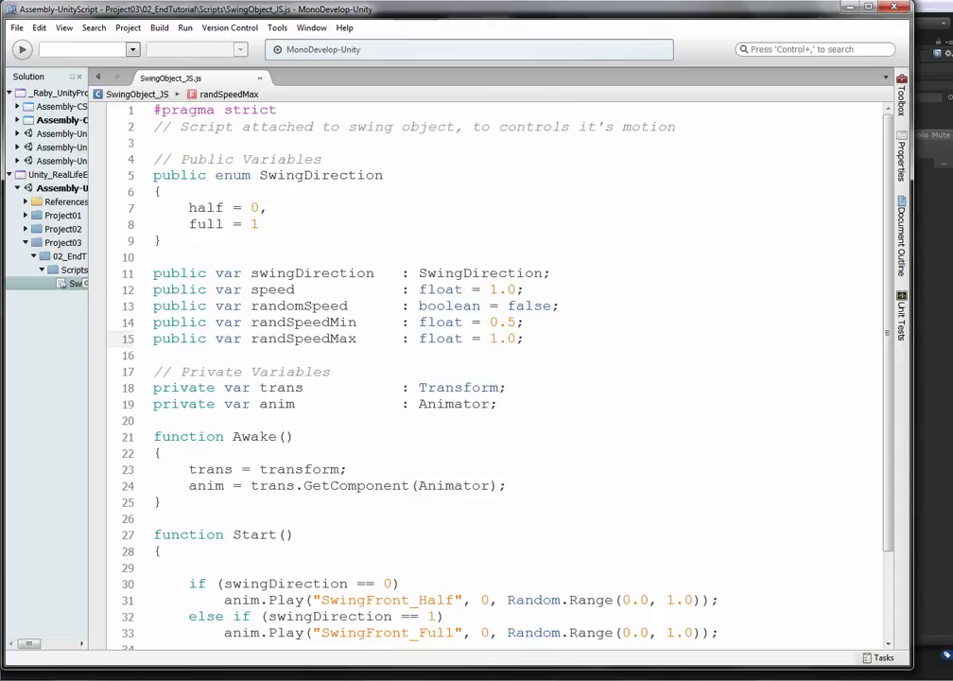
- Remove the blank line at the beginning of the Start function
double_click(310, 305)
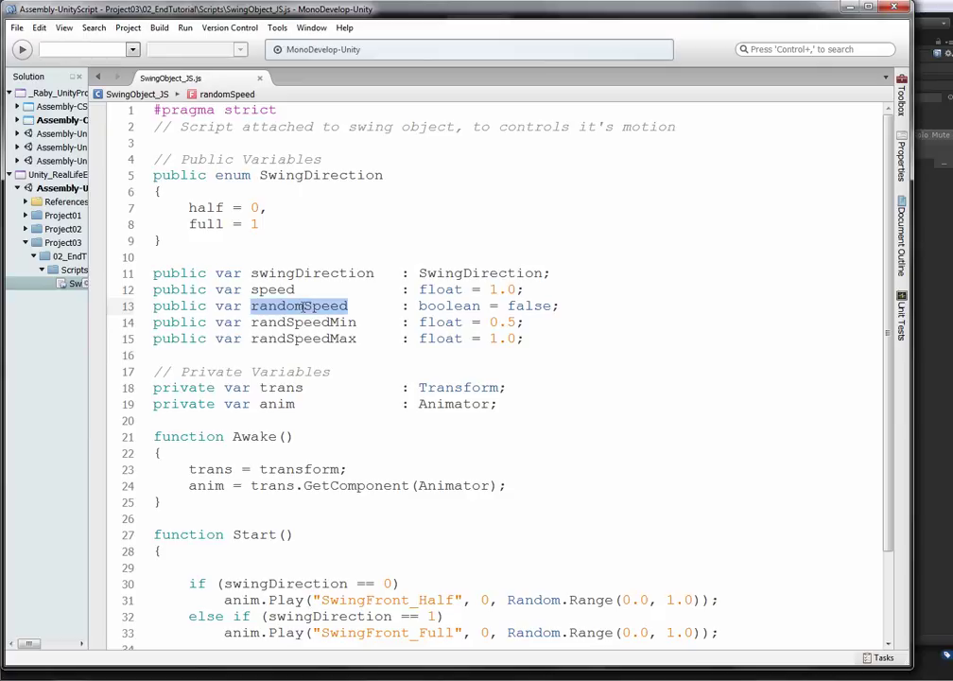
scroll(354, 408, down, 2)
click(277, 460)
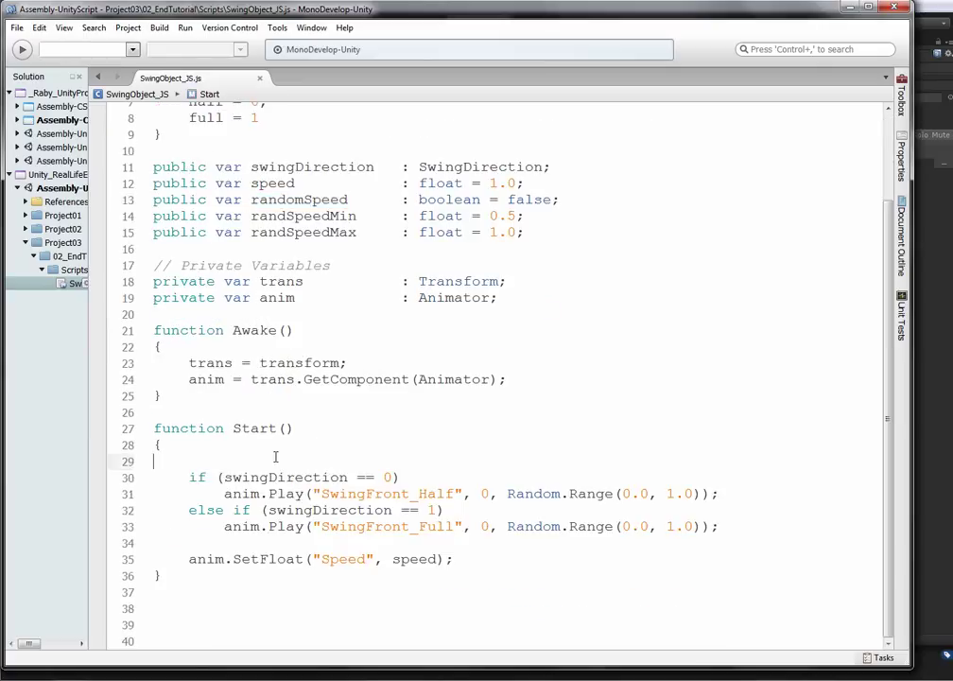
key(BackSpace)
- Add an if (randomSpeed) condition in Start between the swing direction checks and the anim.SetFloat line
click(251, 543)
key(Return)
key(Return)
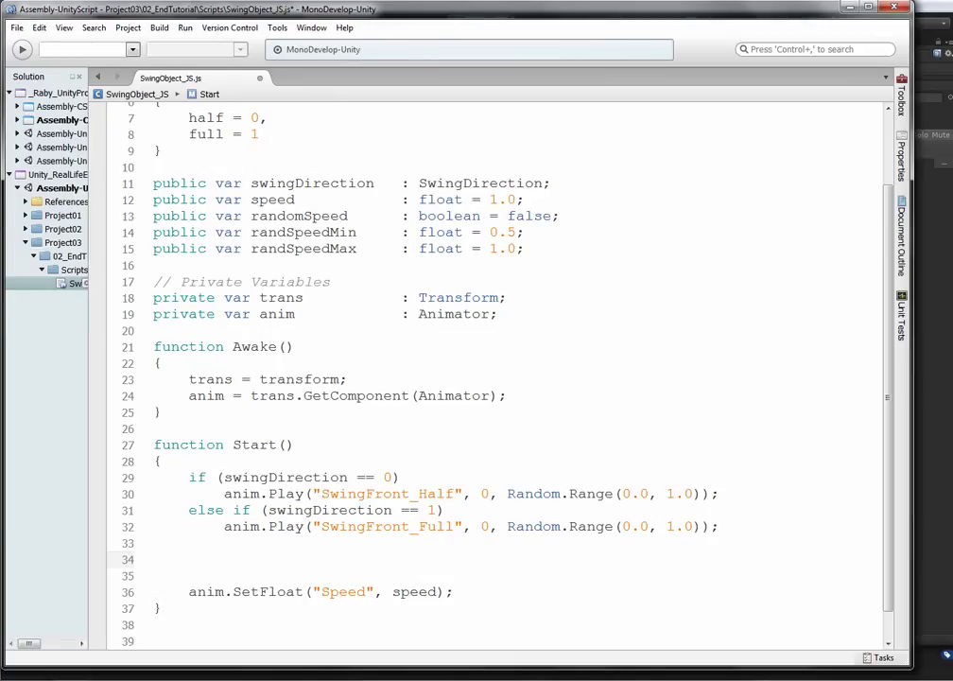
text(if ()
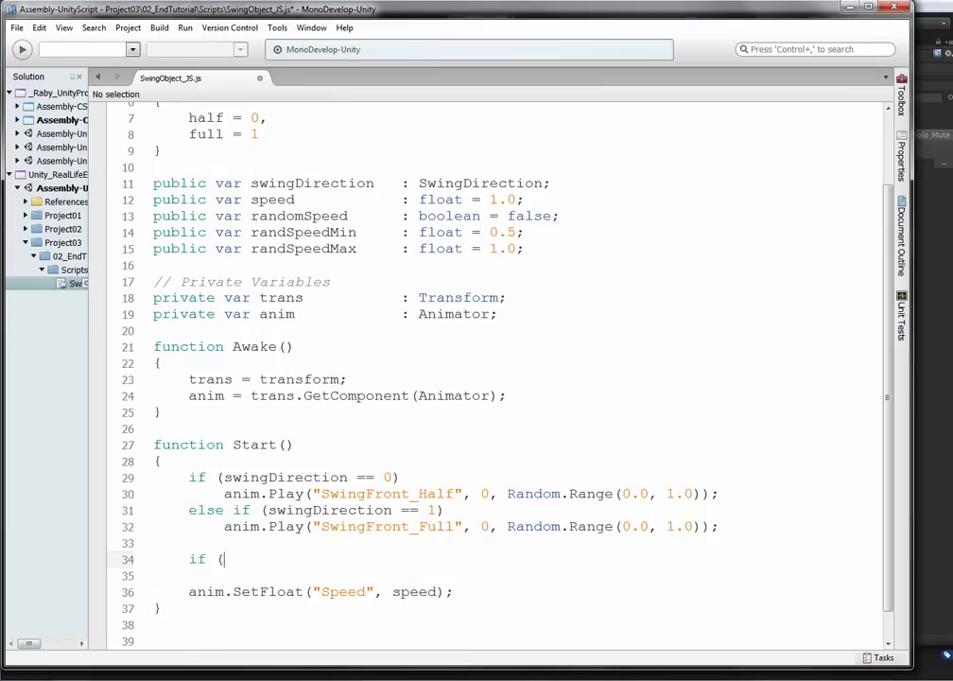
text(randomSpeed))
key(Return)
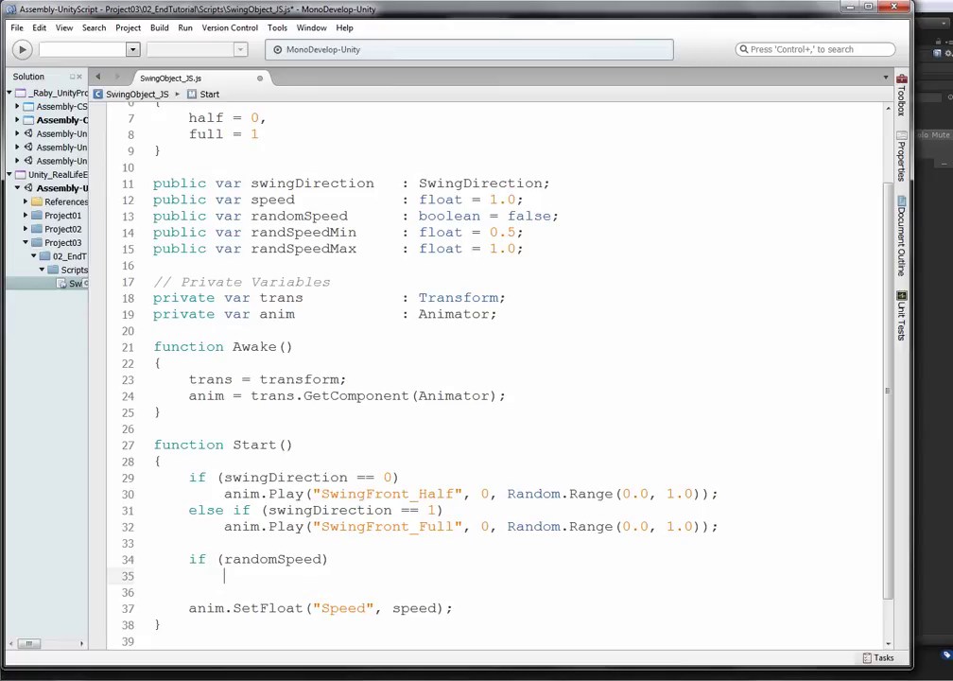
- Under the randomSpeed condition, assign speed = Random.Range(randSpeedMin, randSpeedMax); and save the script
text(speed = Rando)
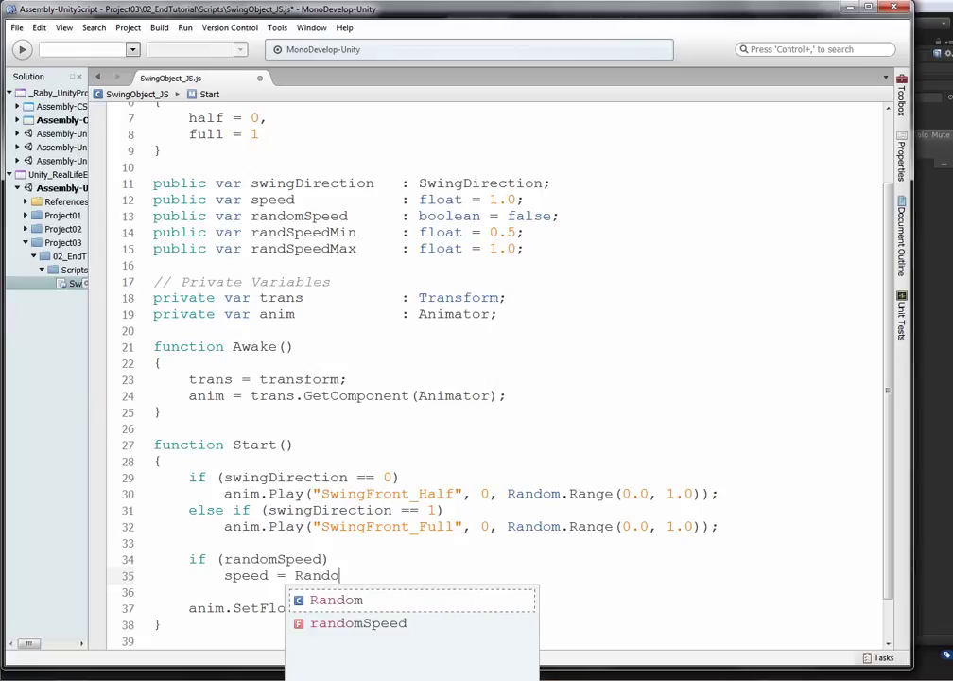
text(m.Ra)
key(Return)
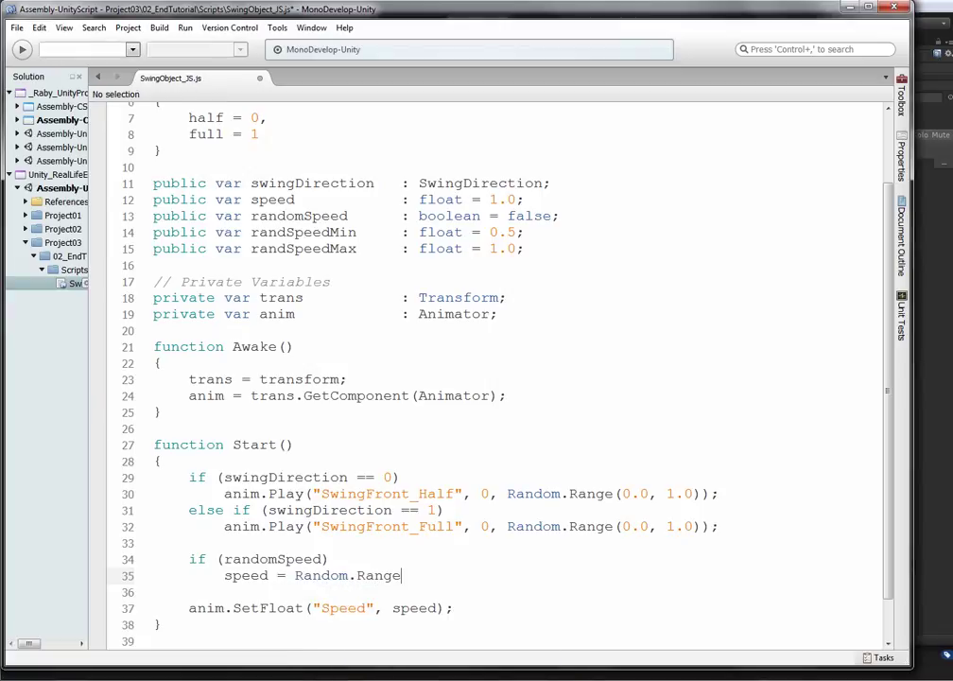
text(()
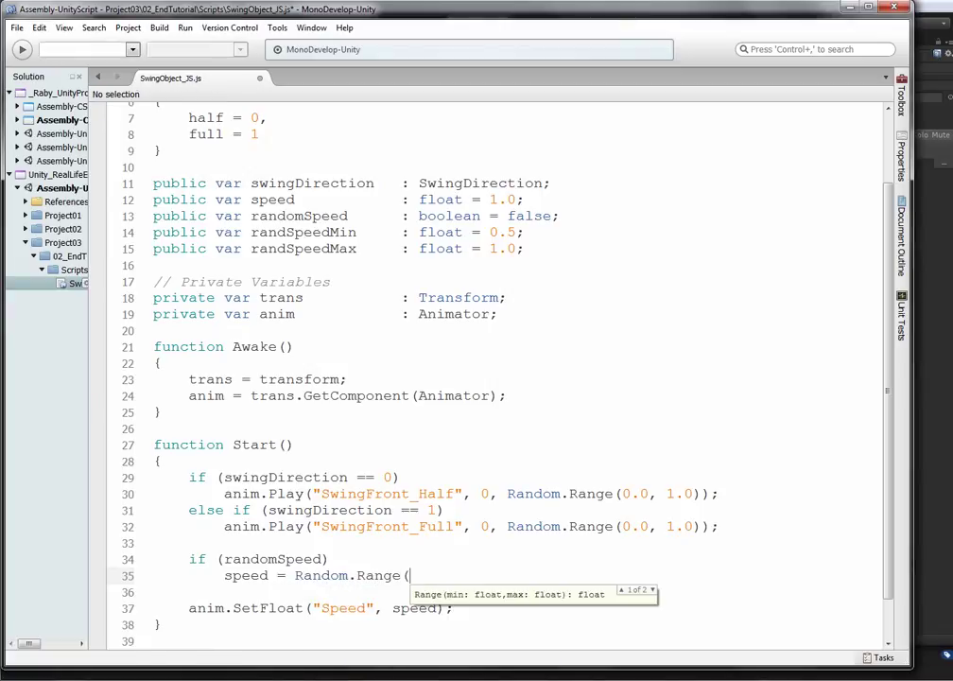
text(randP)
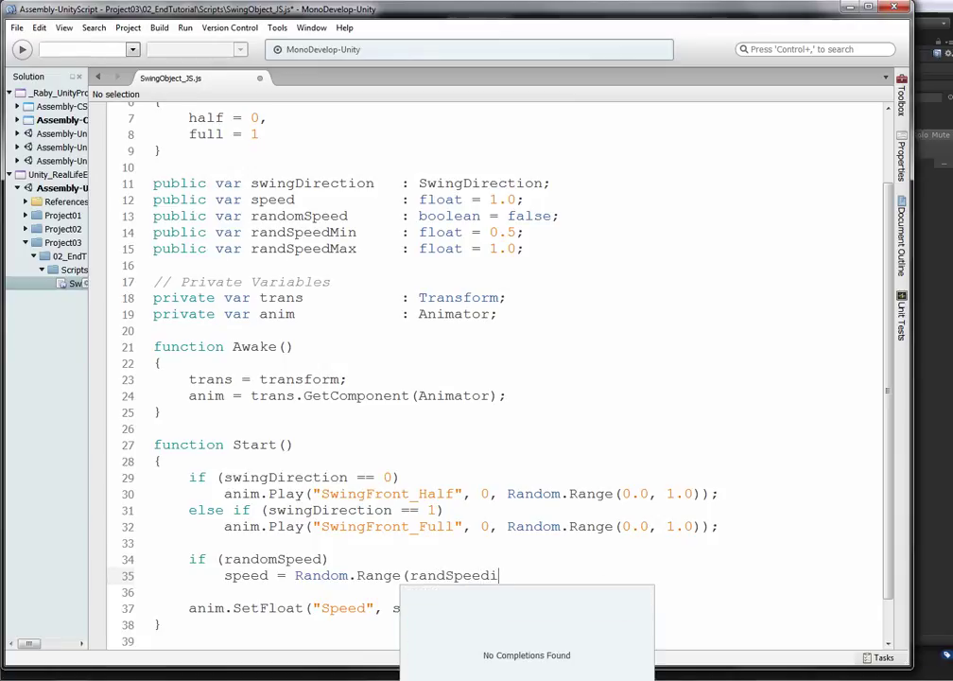
text(, r)
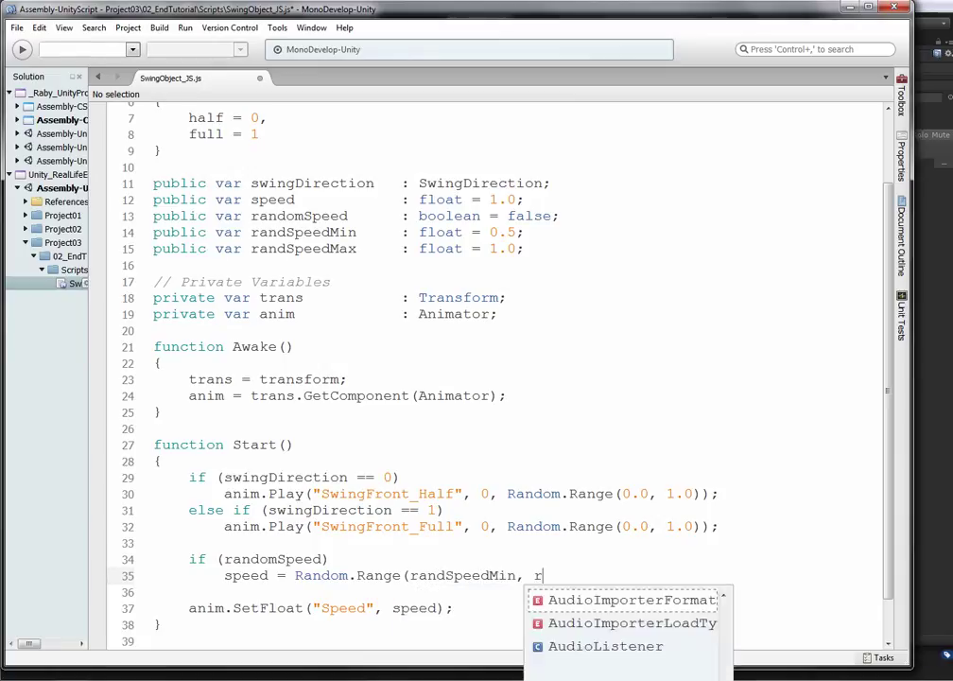
text(andSpeedMax);)
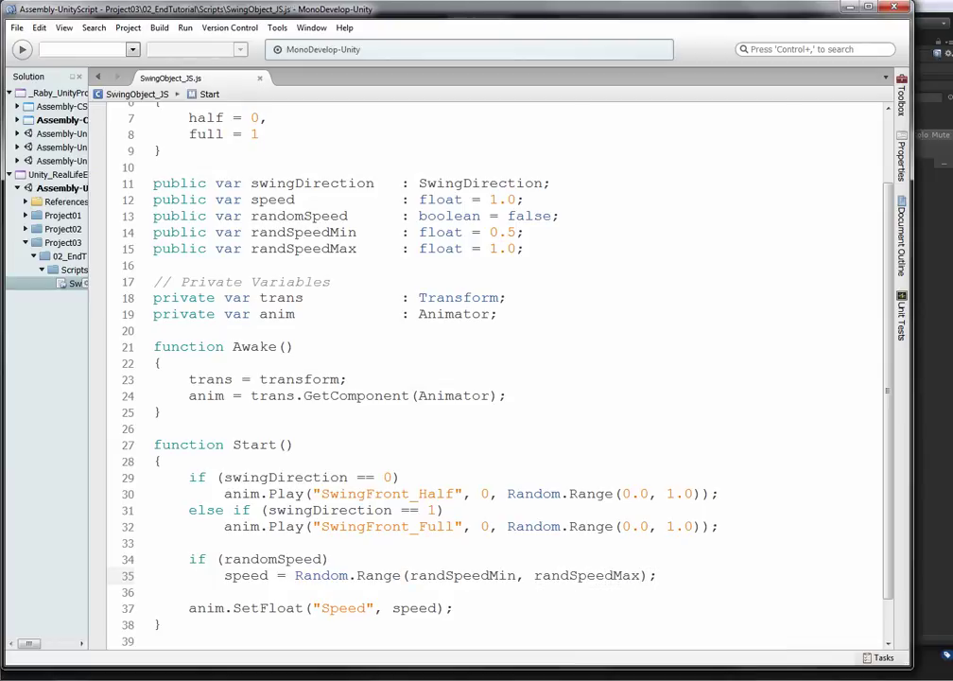
- Switch to Unity, select all four Swing_Anim objects and enable Random Speed on their SwingObject_JS script
key(alt+Tab)
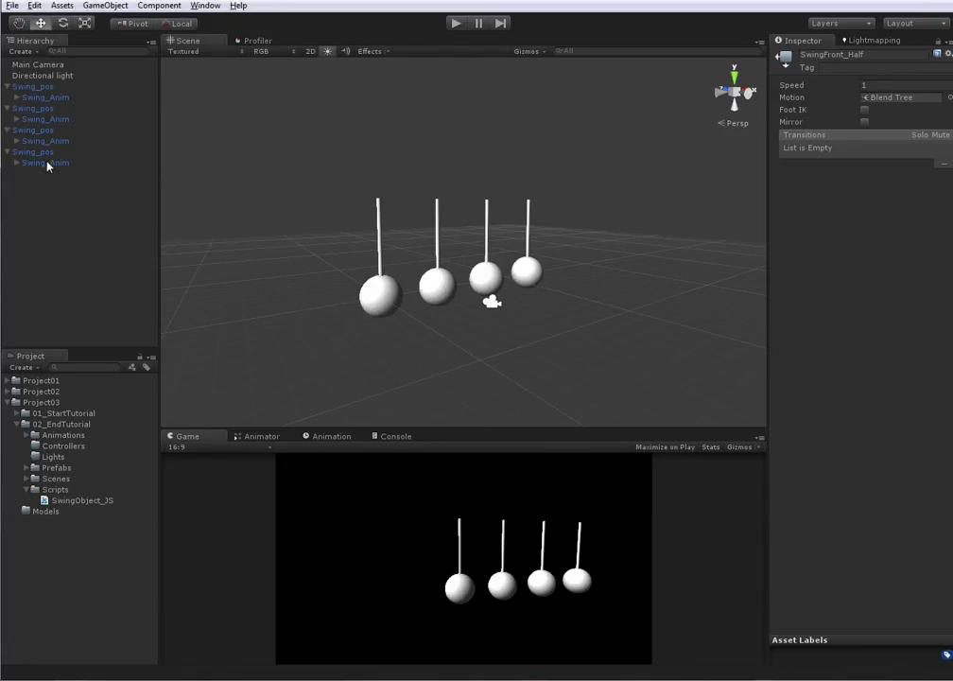
click(48, 163)
ctrl+click(45, 141)
ctrl+click(45, 119)
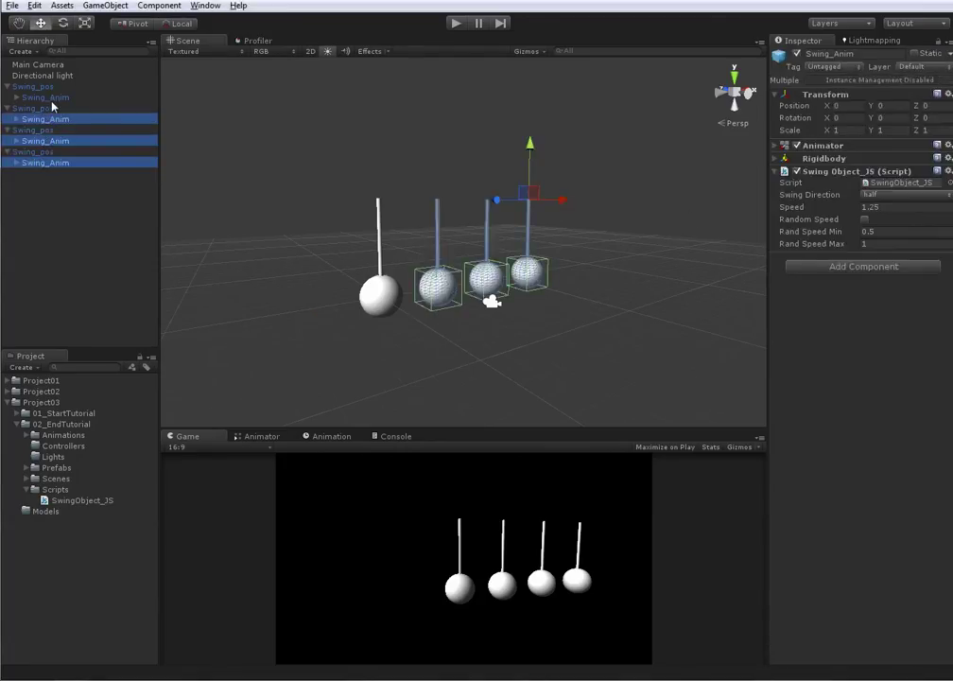
ctrl+click(45, 97)
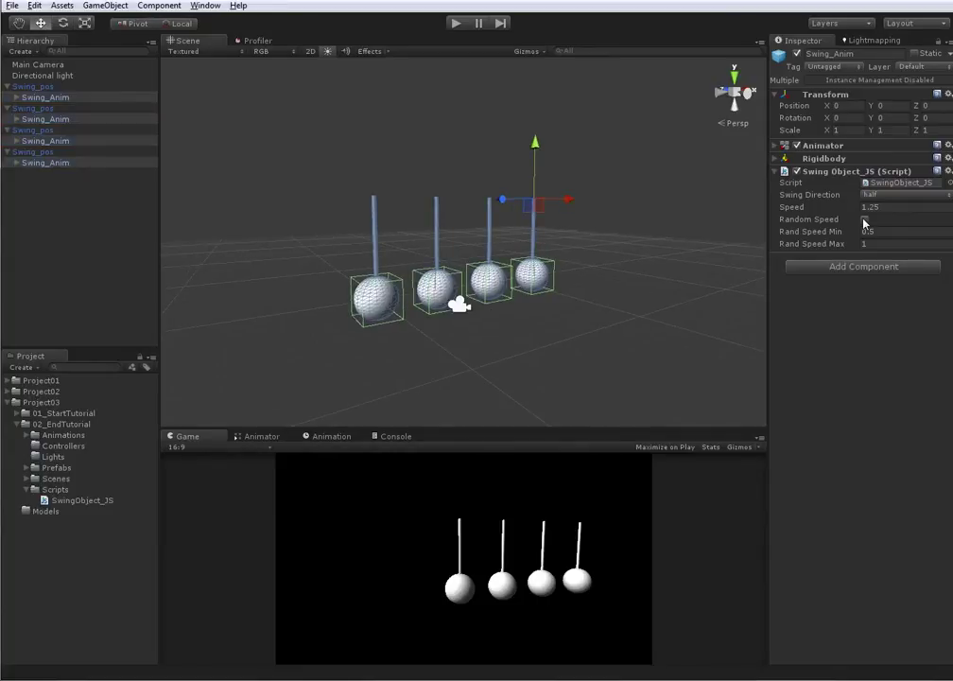
- Examine the script's fields in the Inspector's Debug mode and return the Inspector to Normal mode
click(949, 42)
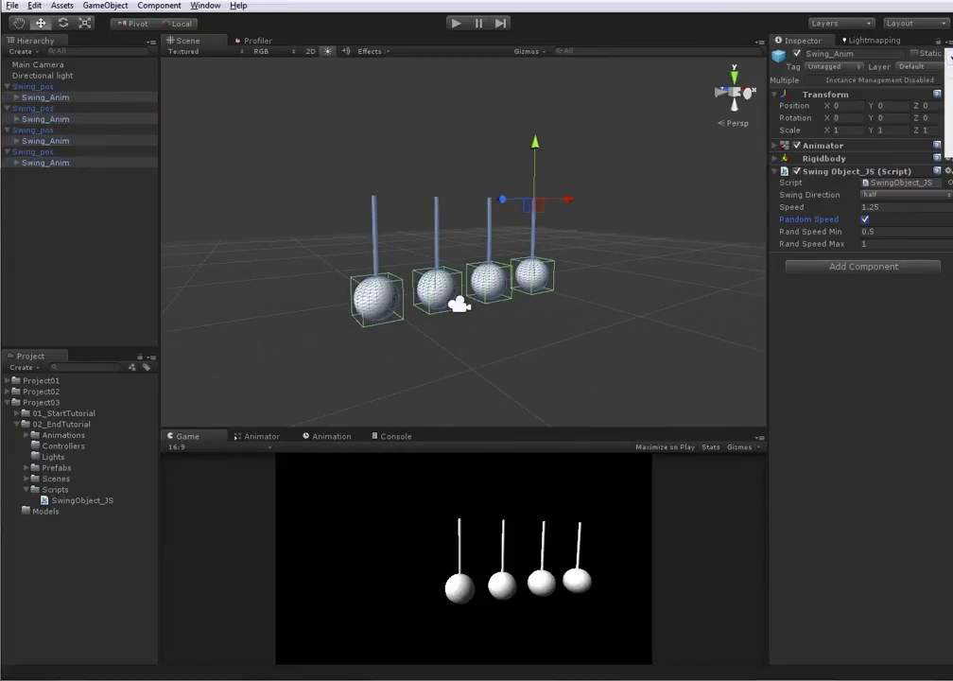
click(949, 74)
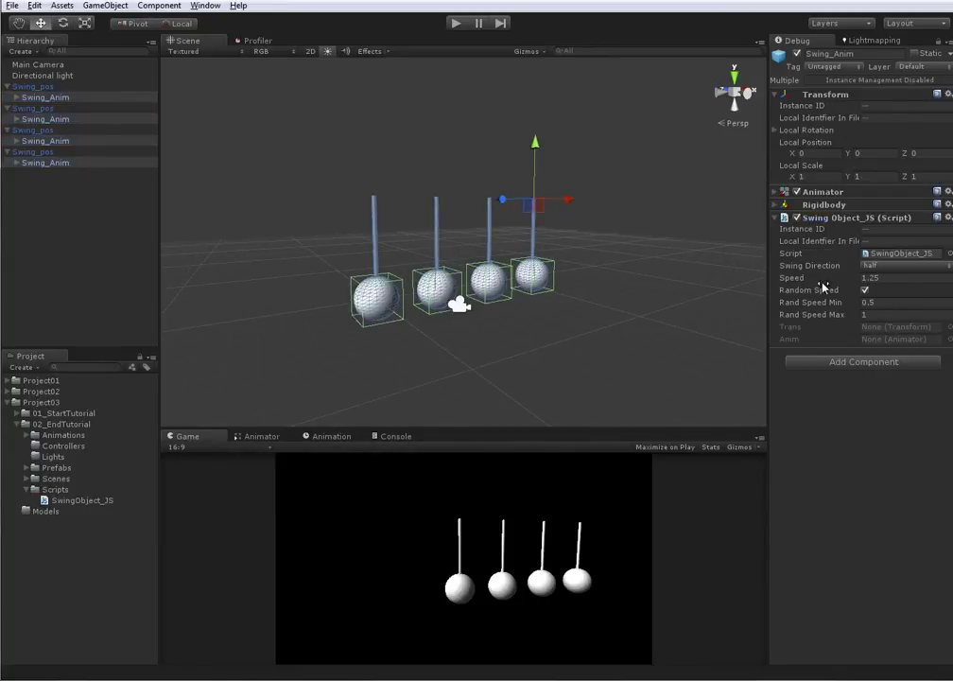
click(950, 44)
click(950, 59)
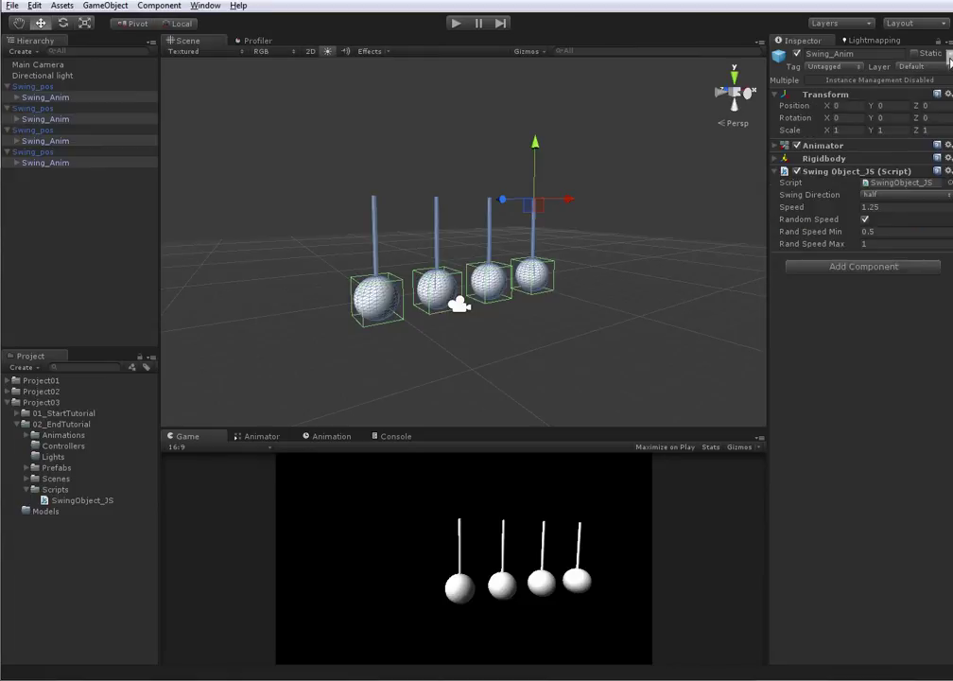
- Play the scene, compare the randomized Speed values of individual Swing_Anim objects, and stop playback
click(456, 24)
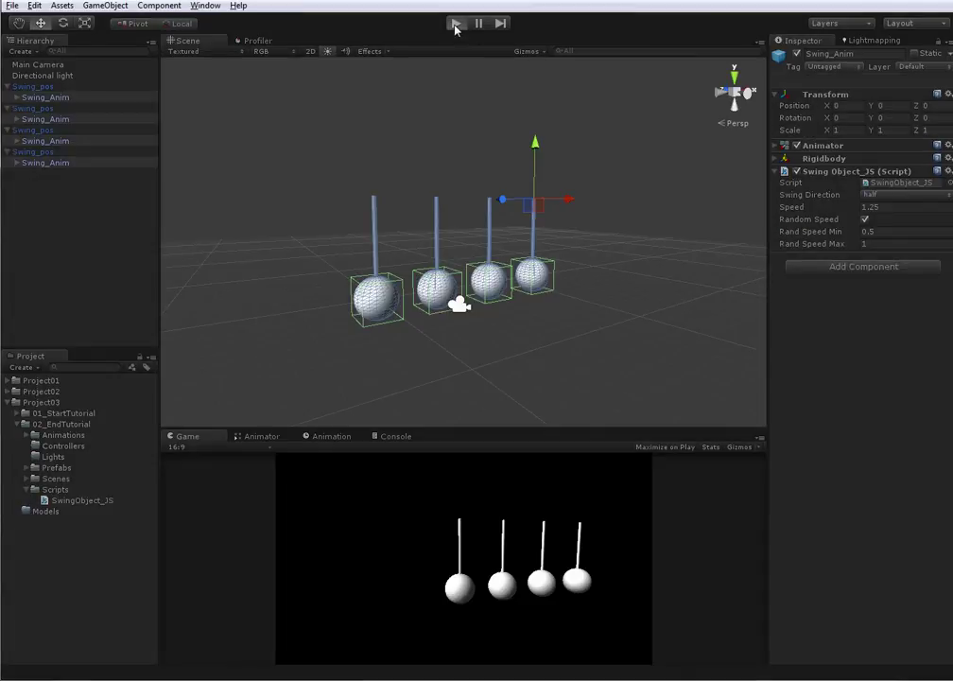
click(85, 171)
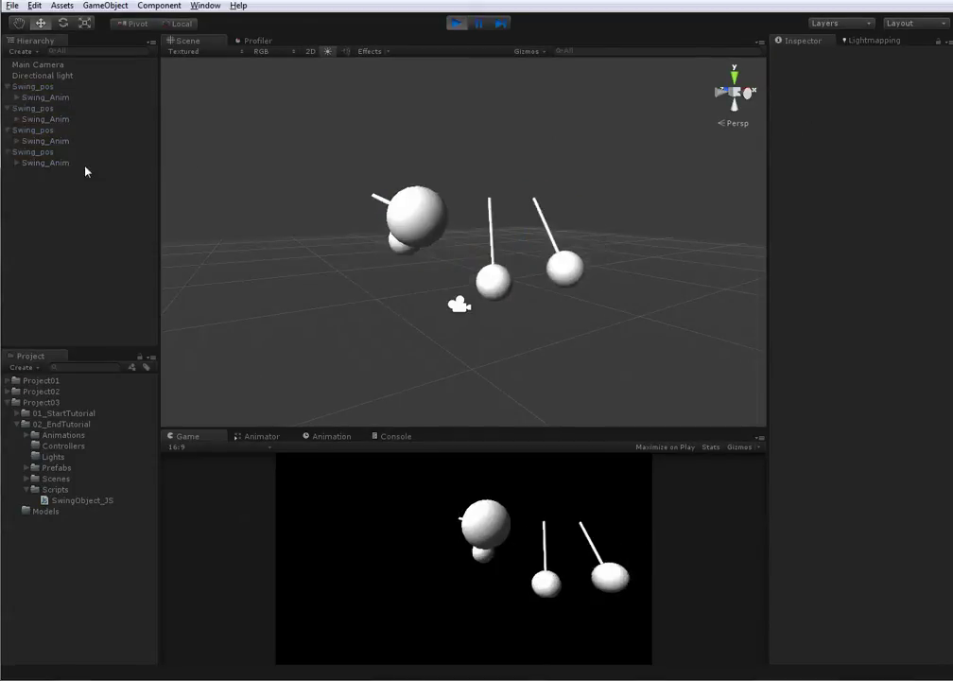
click(74, 151)
click(62, 141)
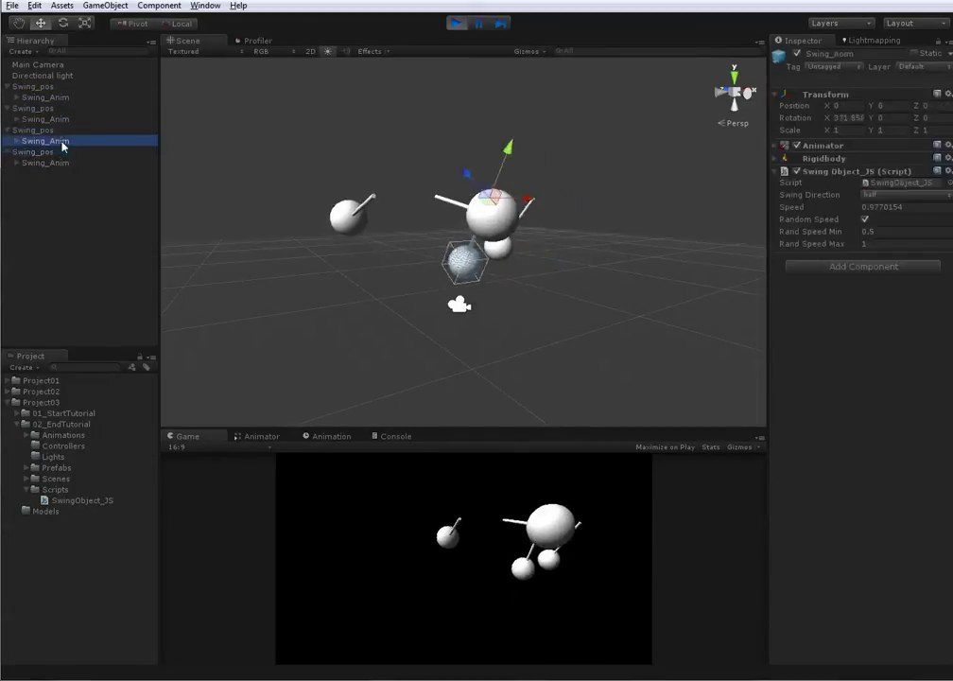
click(68, 165)
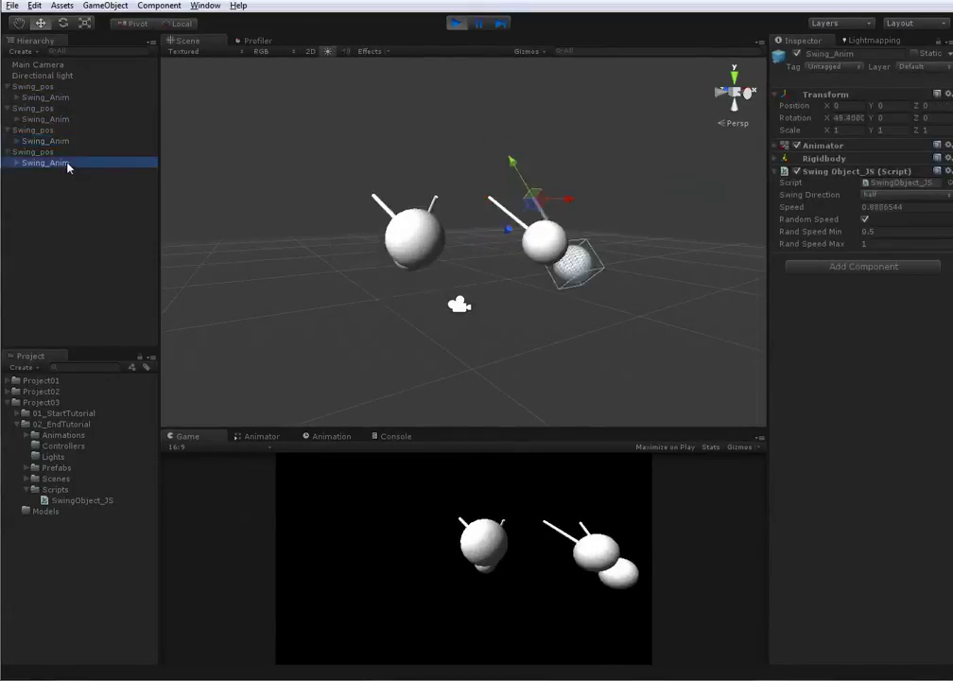
click(48, 119)
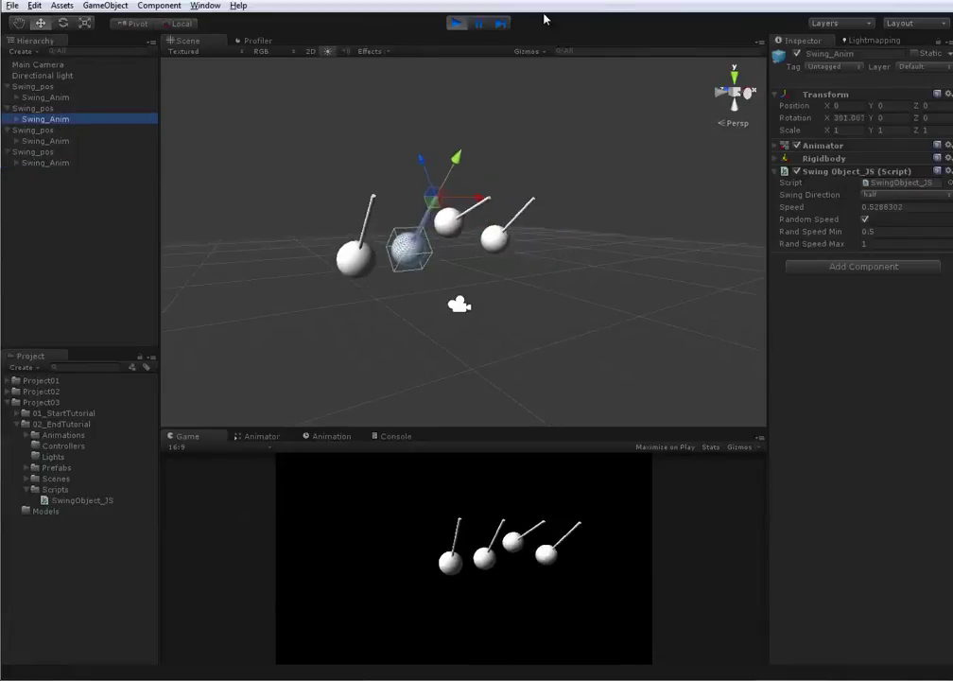
click(466, 23)
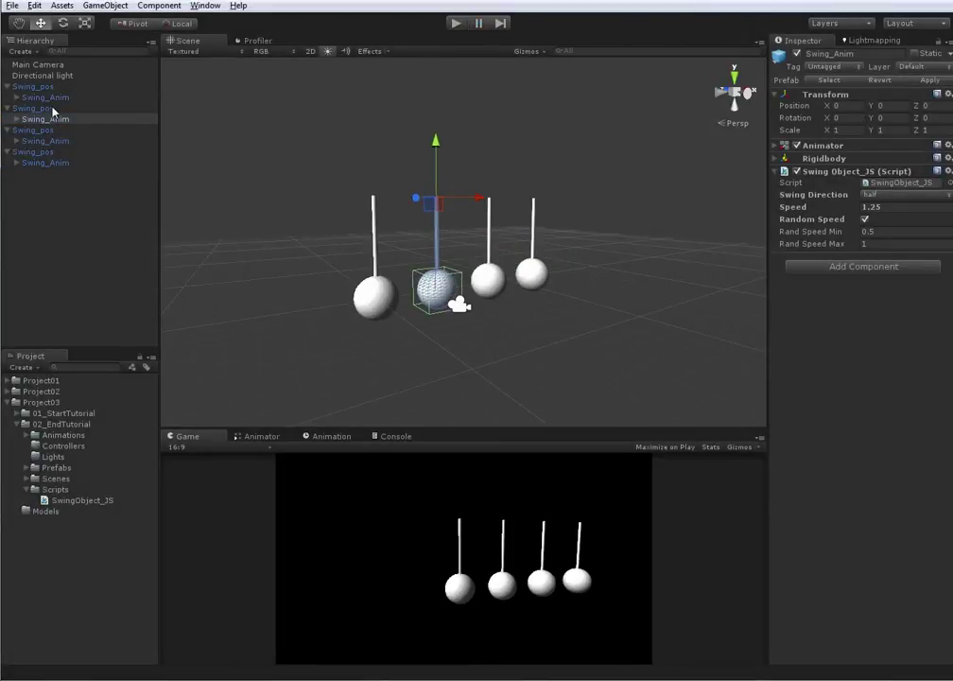
- Collapse the four Swing_pos objects in the Hierarchy and locate the source Swing_pos prefab in the Project03 Prefabs folder
alt+click(7, 86)
alt+click(7, 96)
alt+click(7, 108)
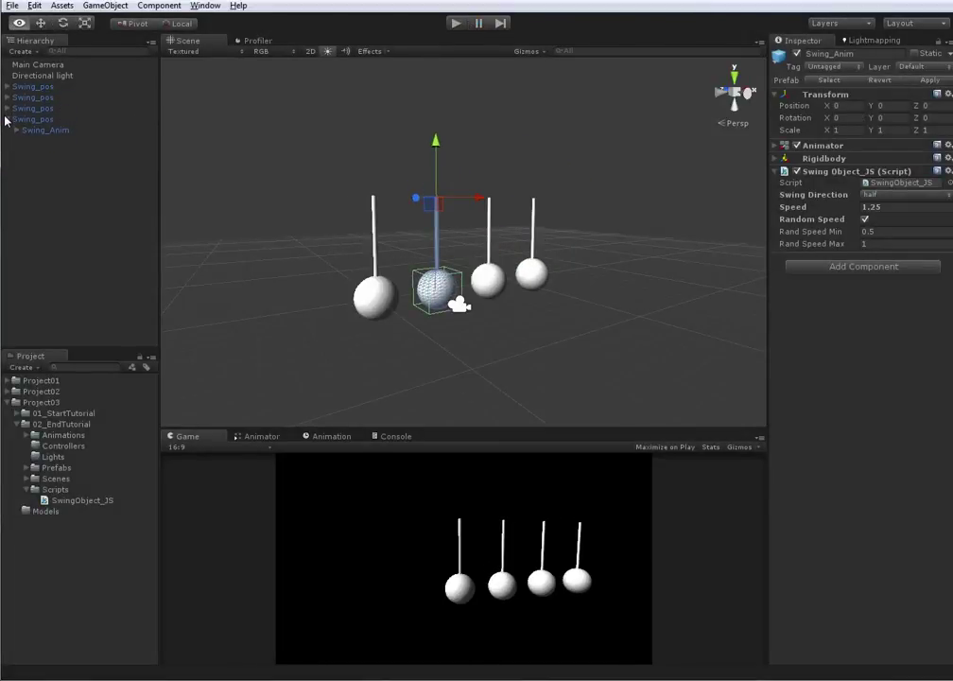
alt+click(6, 120)
click(29, 118)
drag(29, 119, 56, 467)
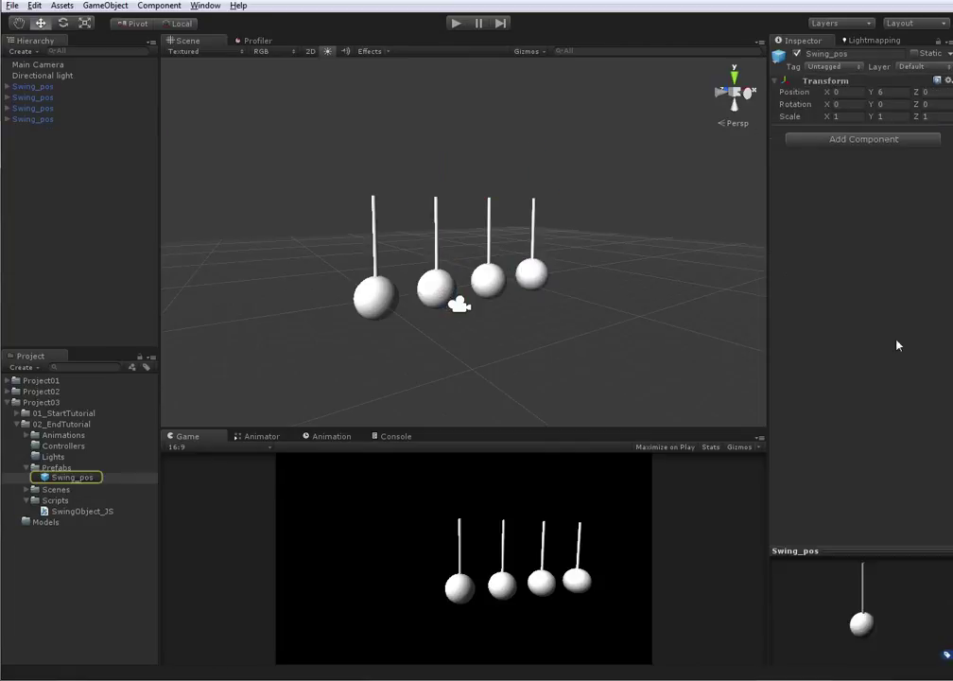
- On the Swing_Anim child of the Swing_pos prefab, set Rand Speed Min to 0.8 and Rand Speed Max to 1.75
click(32, 480)
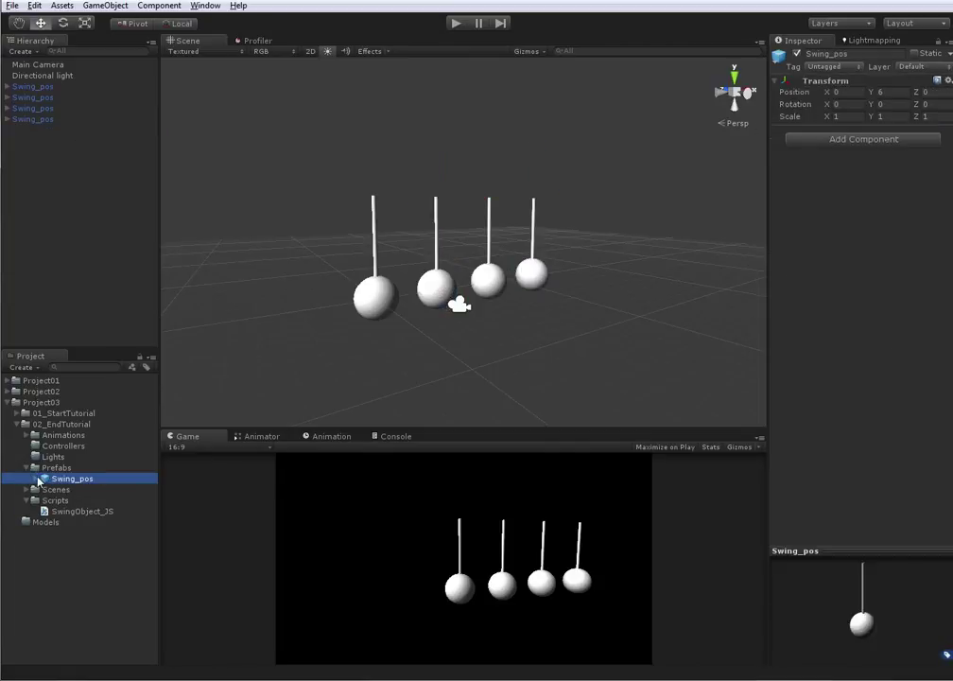
click(36, 479)
click(78, 489)
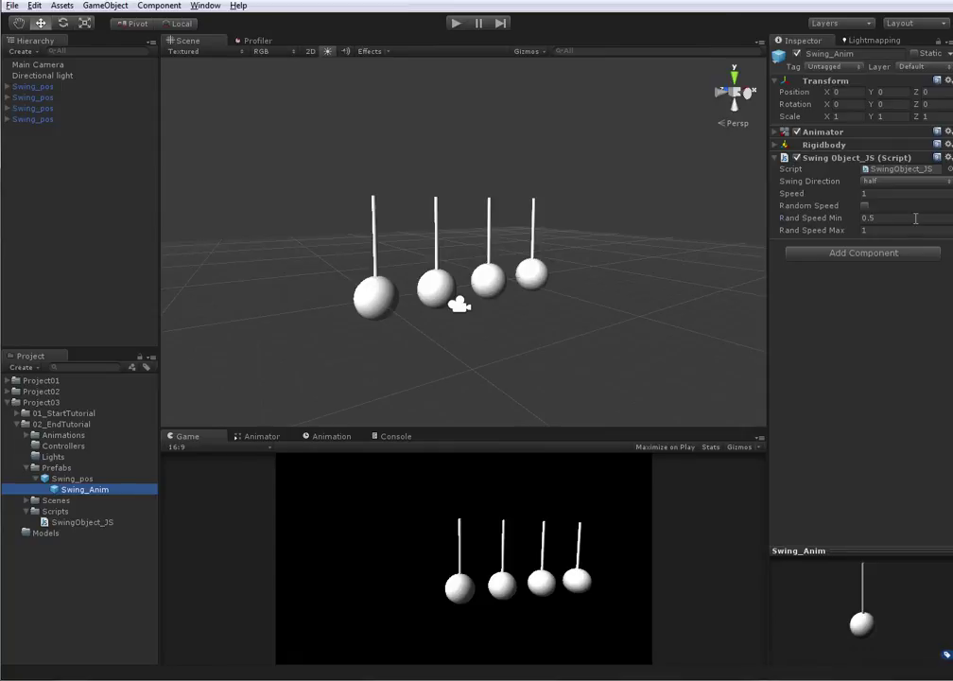
click(916, 218)
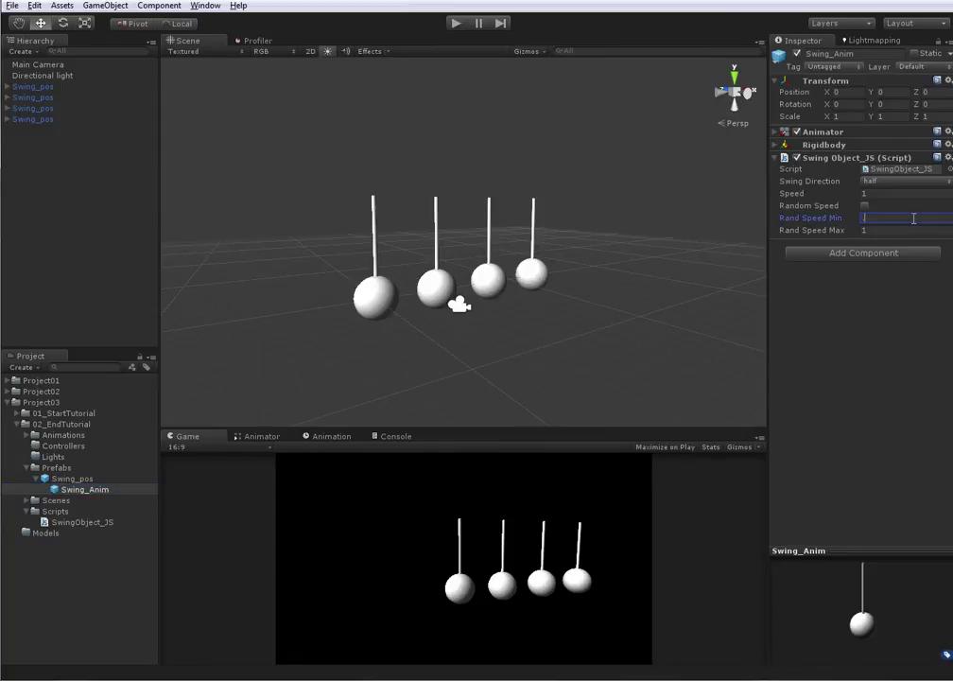
key(Tab)
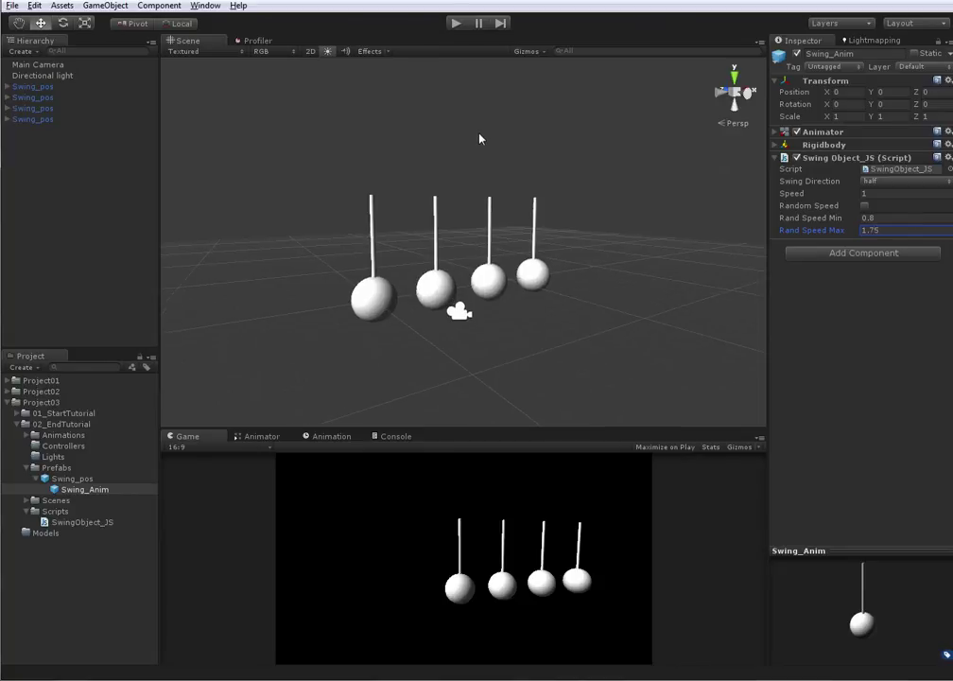
- Play the scene and examine the pendulums' swing from another angle, the Animator states, and the Start function in SwingObject_JS
click(456, 23)
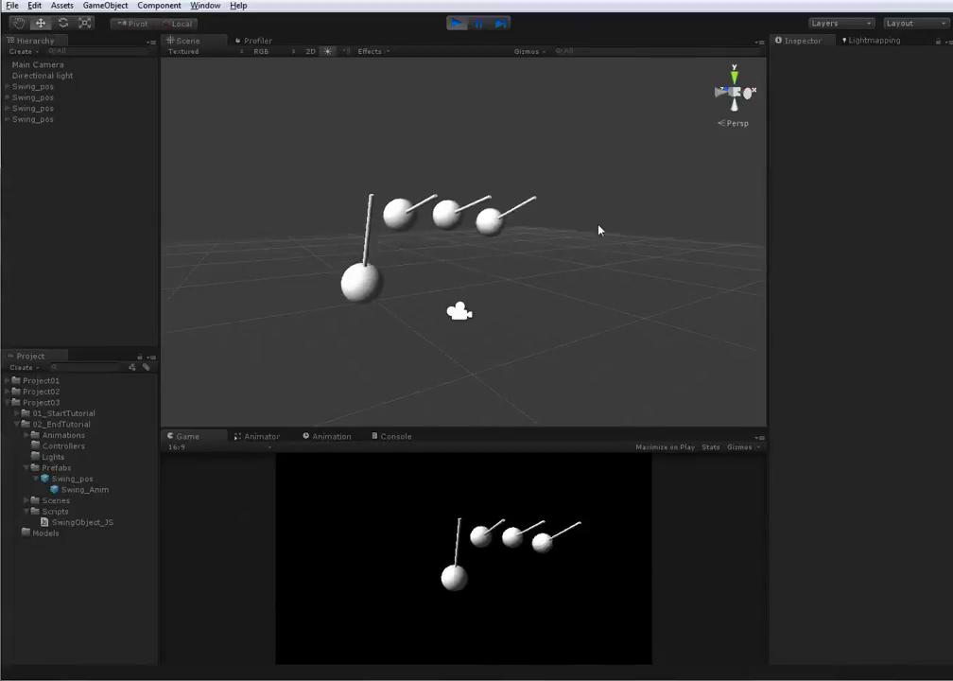
alt+drag(496, 251, 479, 354)
alt+right_drag(478, 353, 183, 463)
click(257, 436)
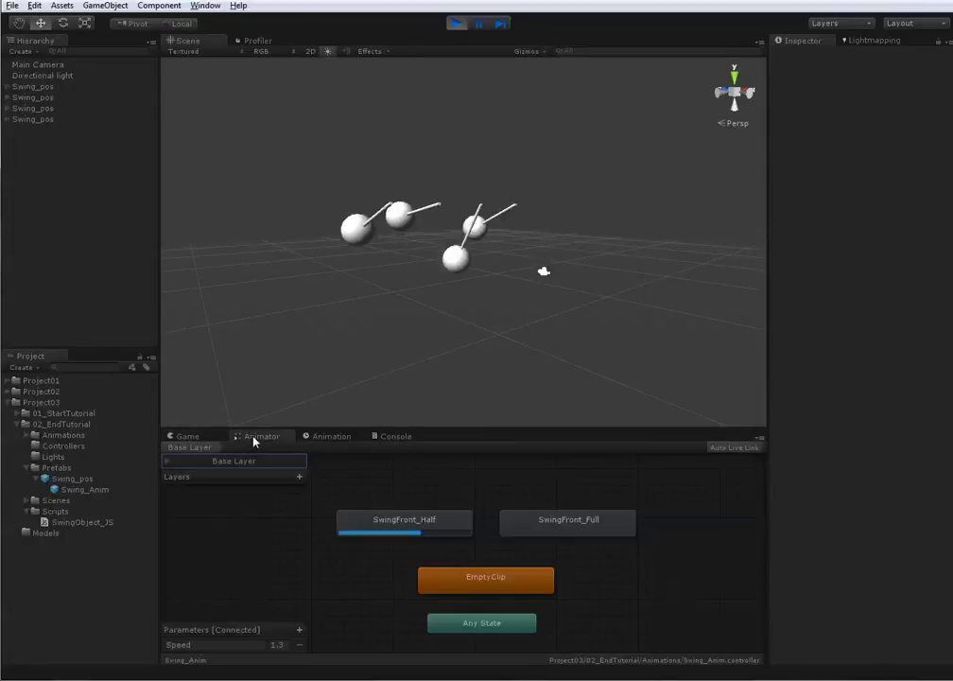
click(187, 436)
key(alt+Tab)
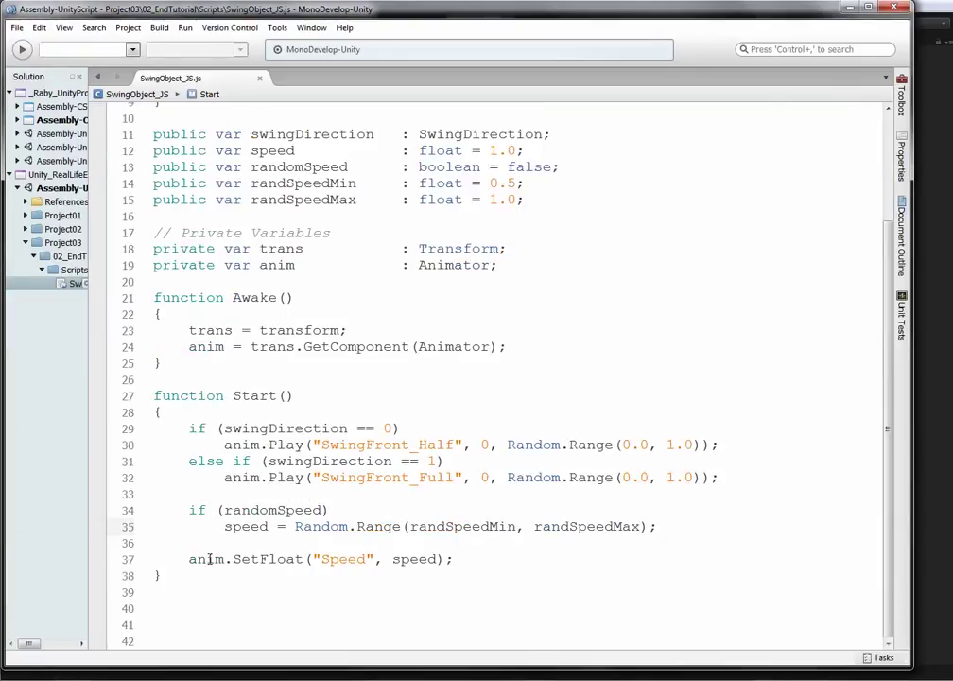
key(alt+Tab)
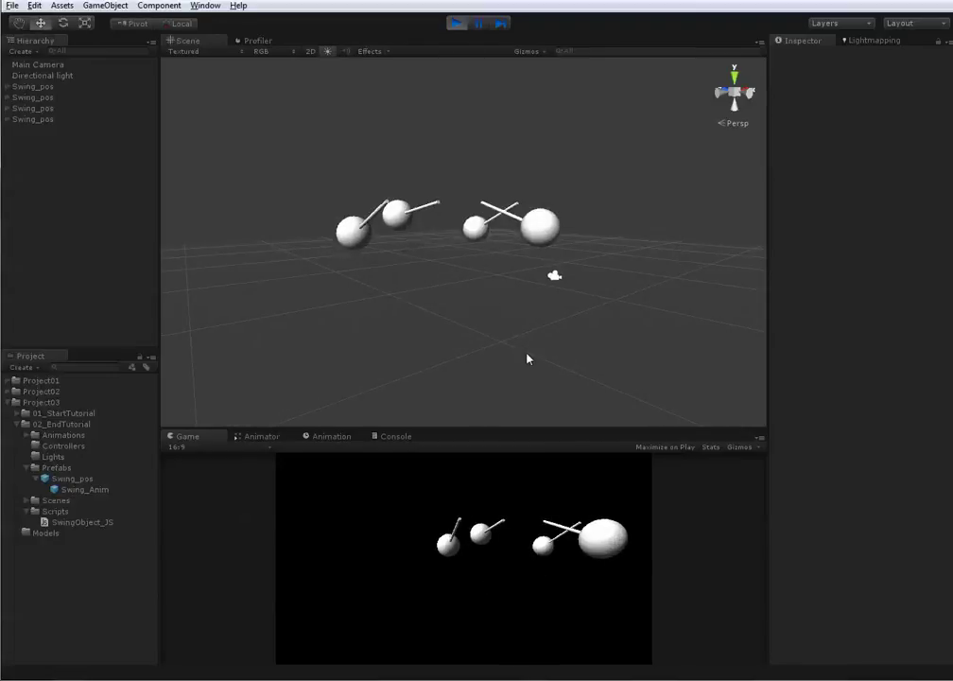